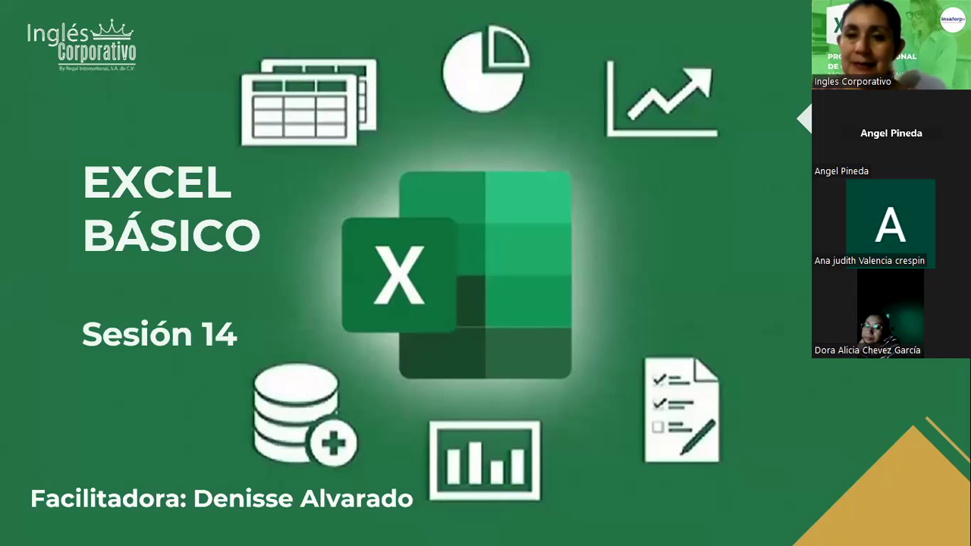
Advance the slideshow from the title slide to the Objetivo slide about data validation lists.
left_click(694, 275)
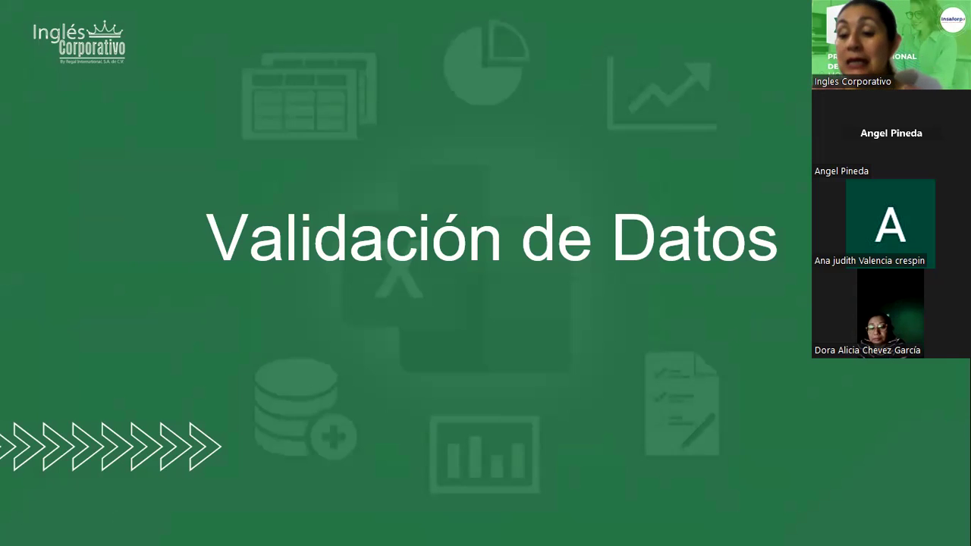
key("Right")
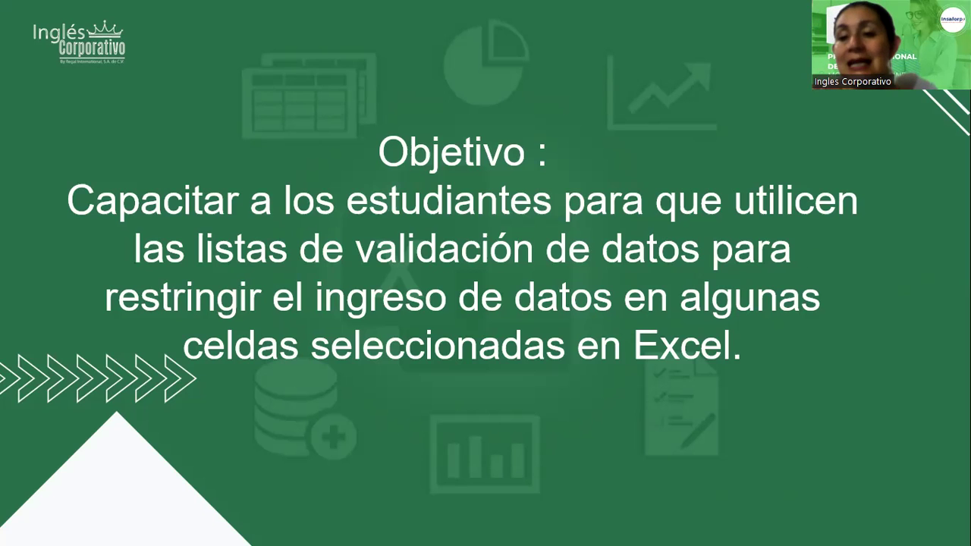
Advance to the 'Validación de datos' slide explaining what users may enter in a cell.
left_click(573, 387)
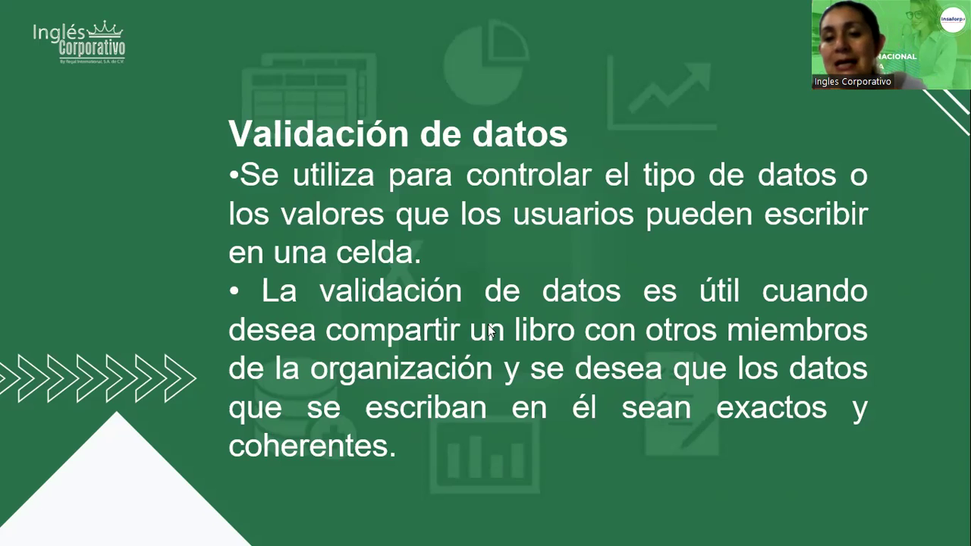
Advance the slideshow toward the 'Lista de validación' slide.
left_click(466, 267)
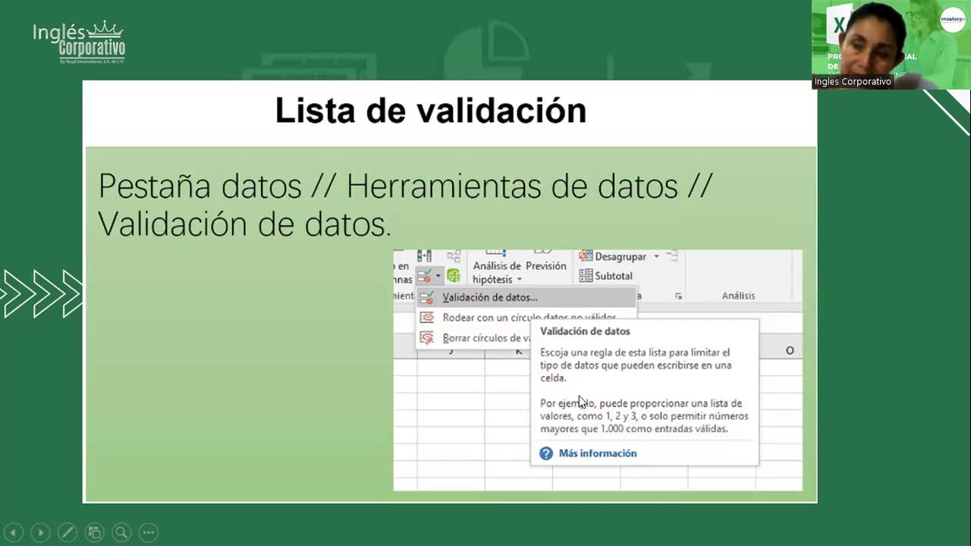
Advance past the validation settings slide to the end-of-presentation screen.
left_click(464, 350)
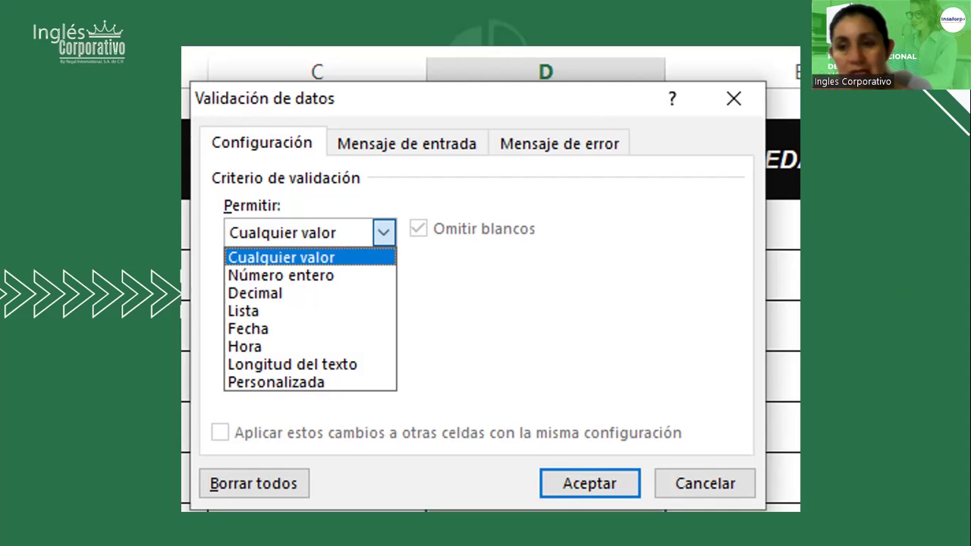
left_click(633, 324)
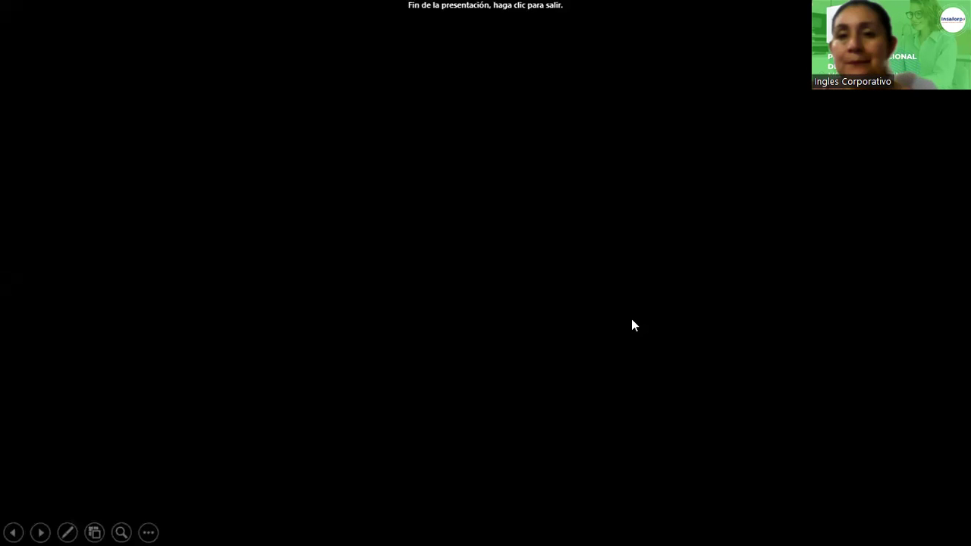
Exit the finished slideshow to return to the Validación de Datos.xlsx workbook.
left_click(632, 319)
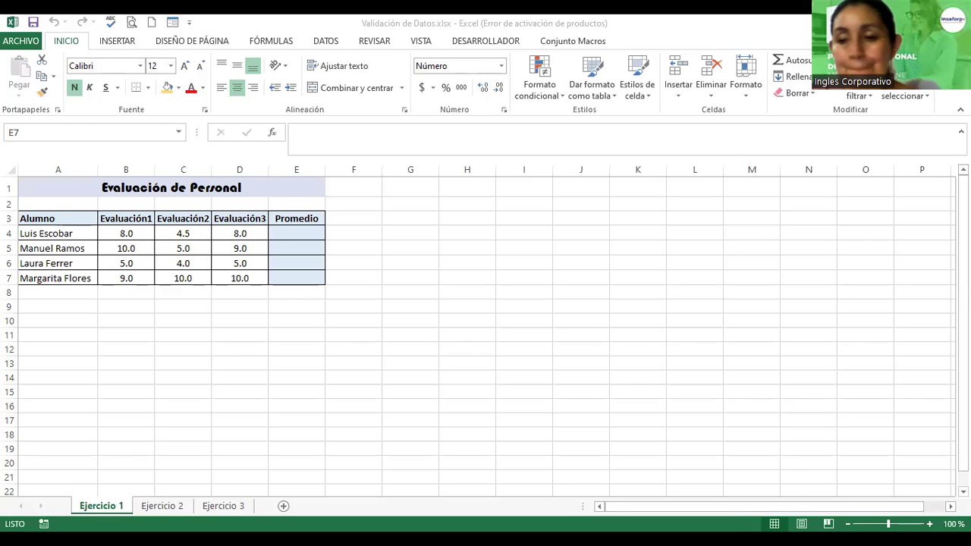
Zoom the sheet in to 200%.
left_click(930, 523)
left_click(929, 524)
left_click(930, 524)
left_click(929, 524)
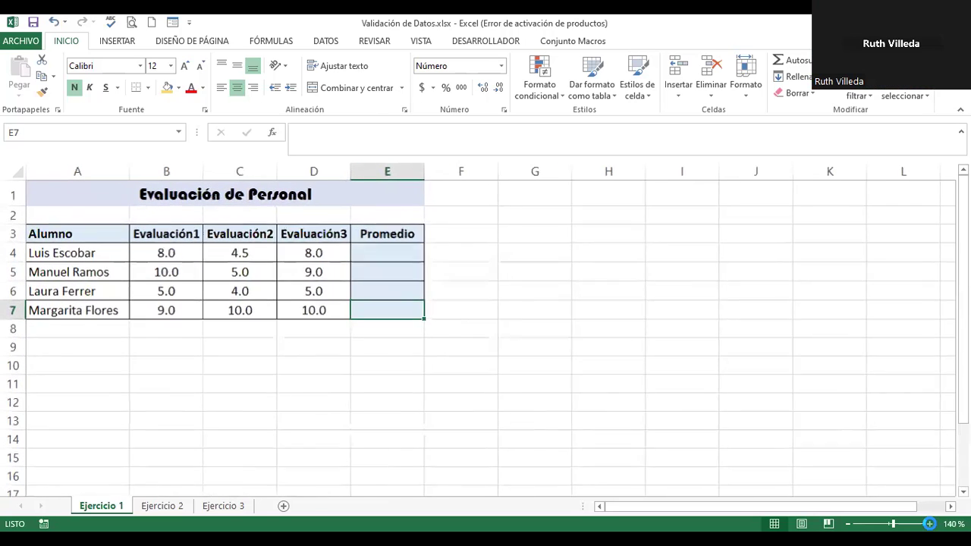
left_click(929, 523)
left_click(929, 523)
left_click(930, 524)
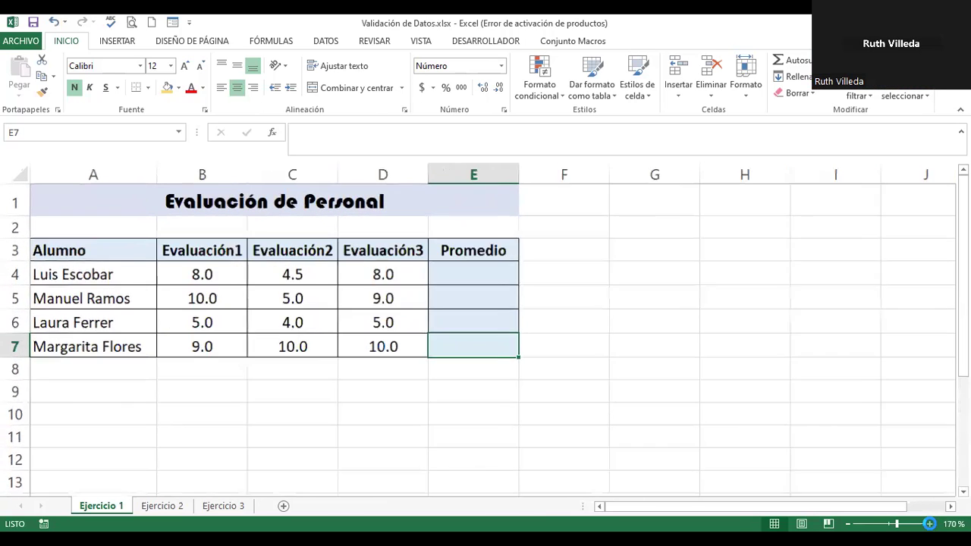
left_click(929, 523)
left_click(929, 523)
left_click(929, 523)
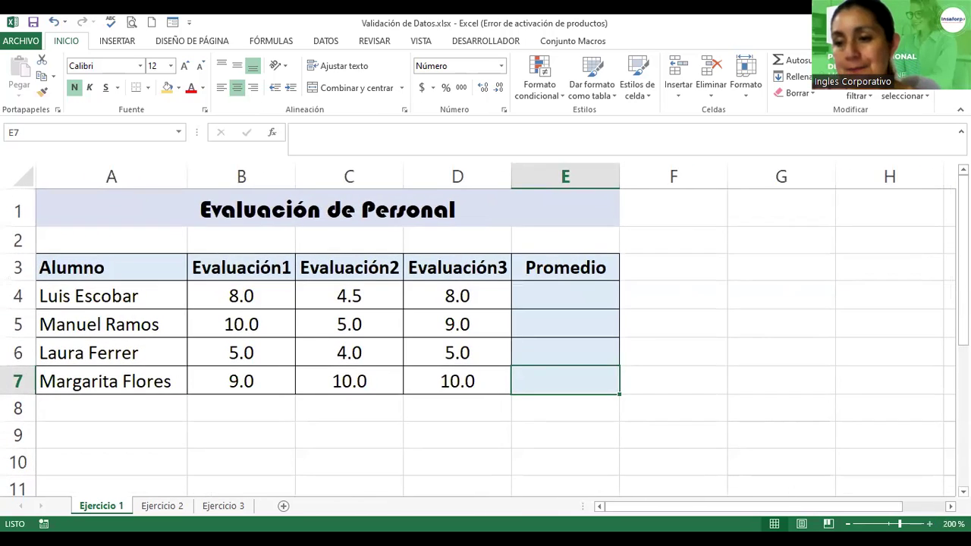
Point out the grades in B4:D4 and B5, the student names A4:A7, and the Promedio header.
left_click(379, 302)
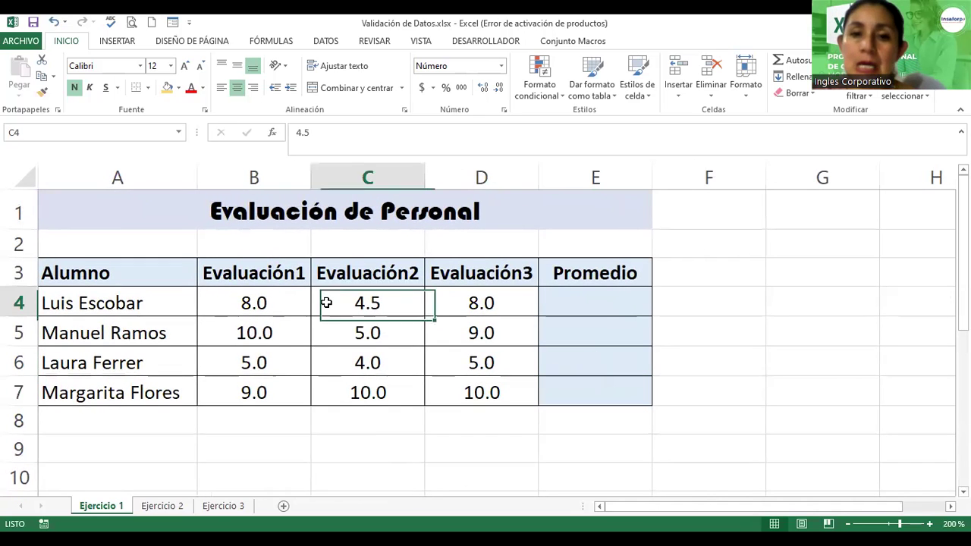
left_click(259, 302)
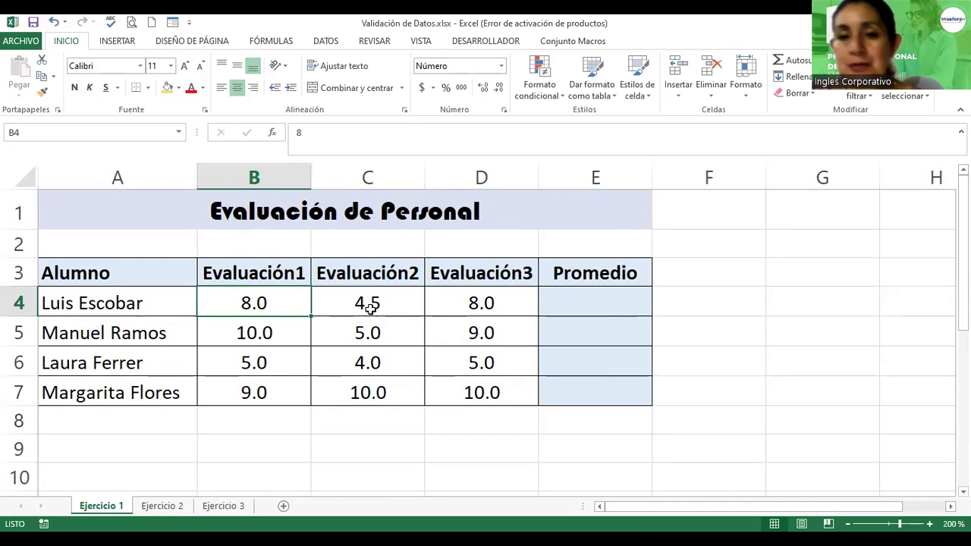
left_click(370, 306)
left_click(467, 306)
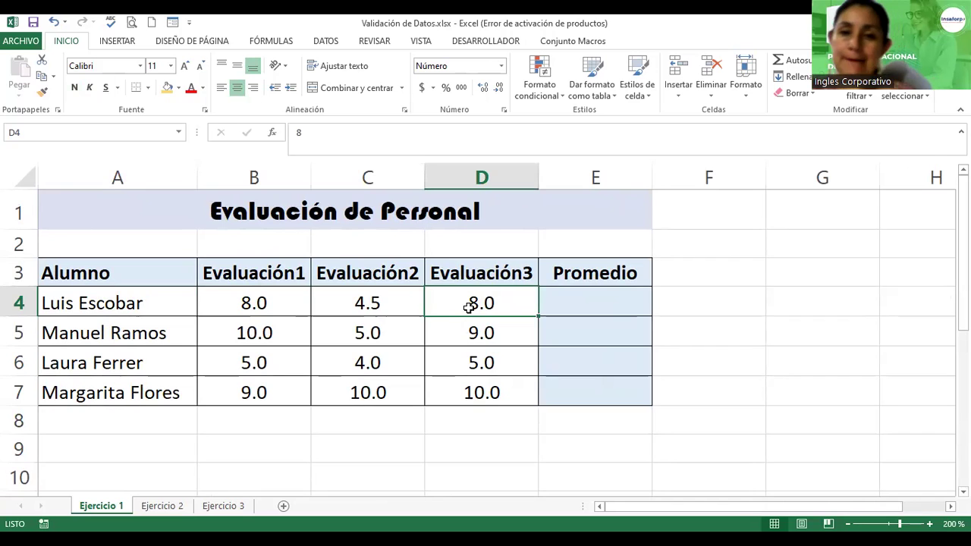
left_click(244, 326)
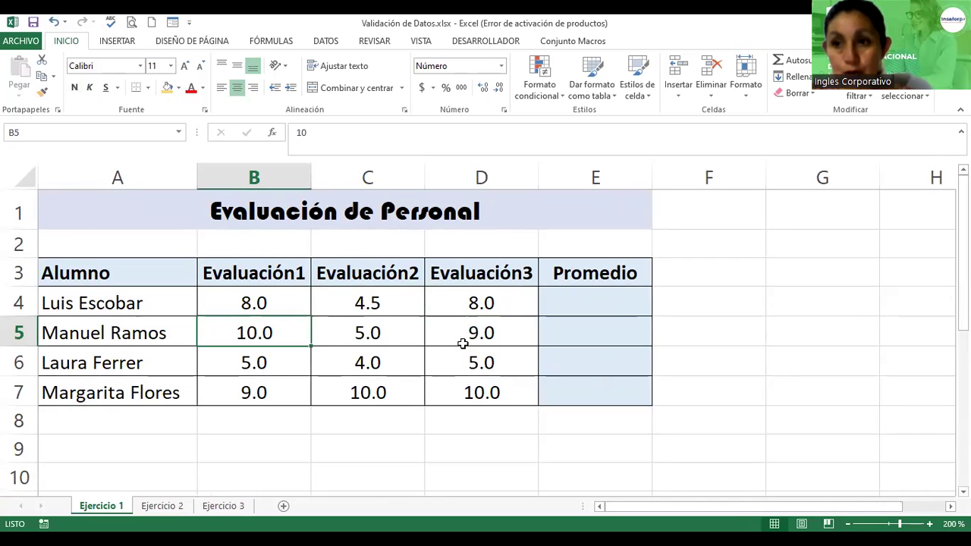
left_click(82, 311)
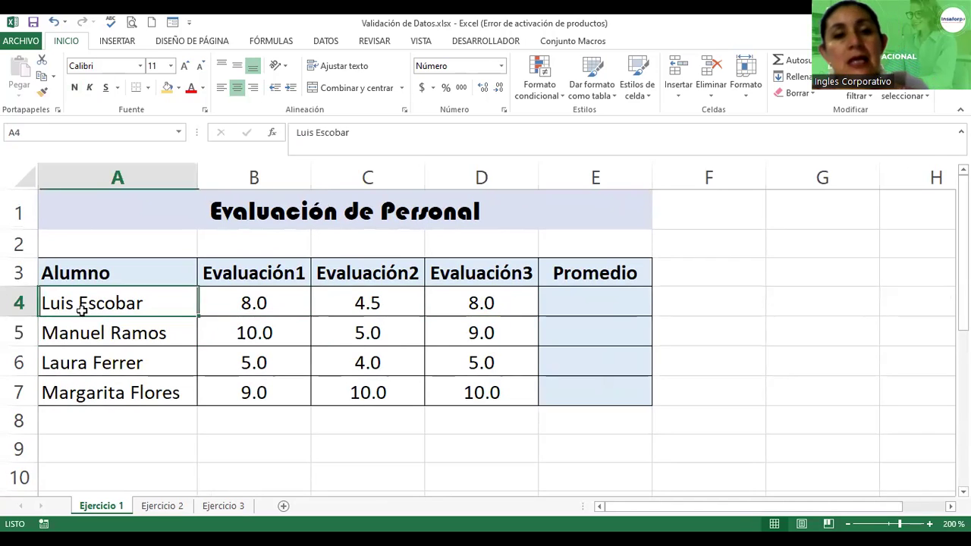
left_click_drag(82, 310, 88, 400)
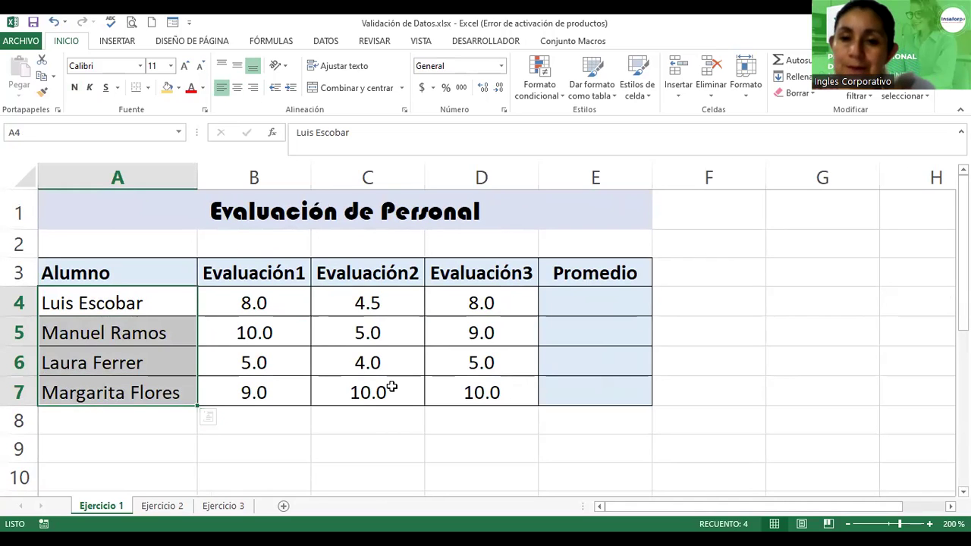
left_click(578, 274)
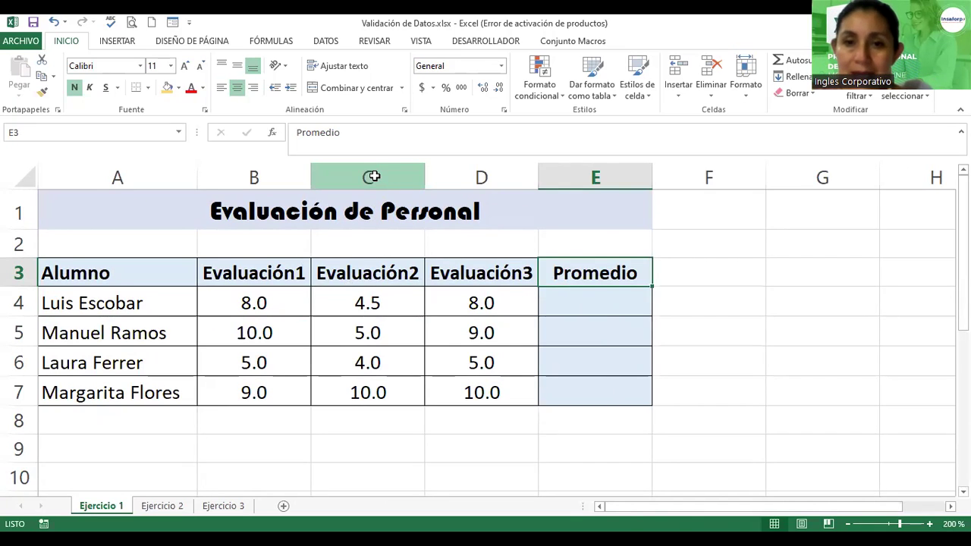
Insert a new column C headed 'Materia1' before Evaluación2.
left_click(373, 173)
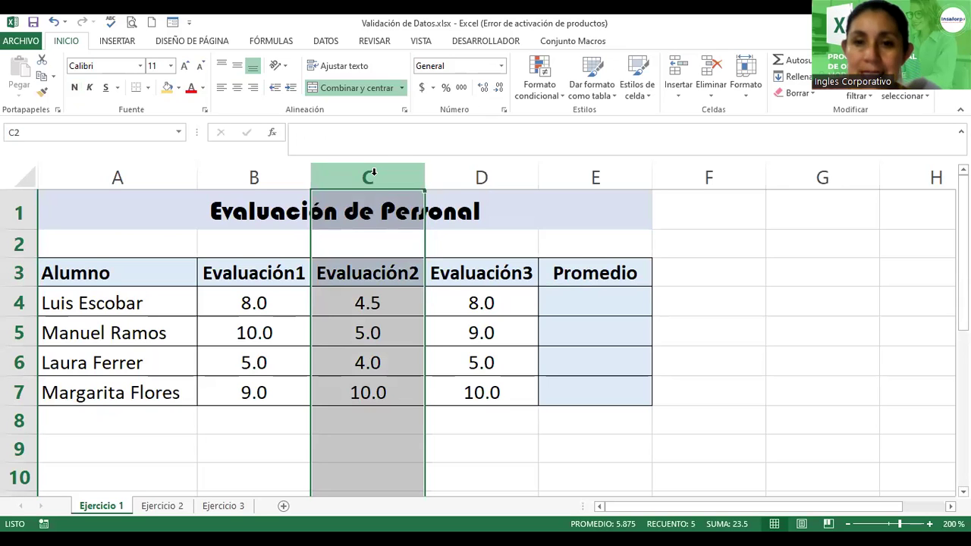
right_click(373, 173)
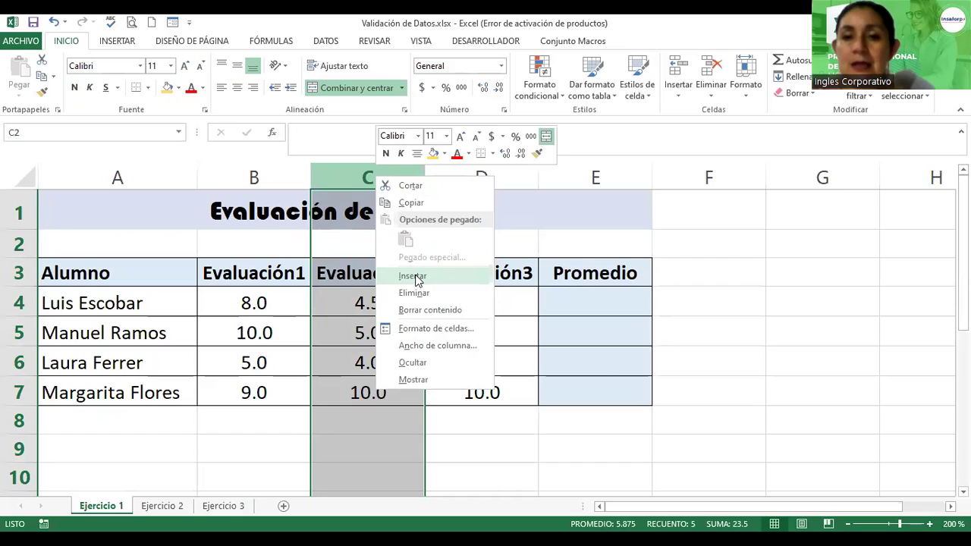
left_click(416, 276)
left_click(353, 276)
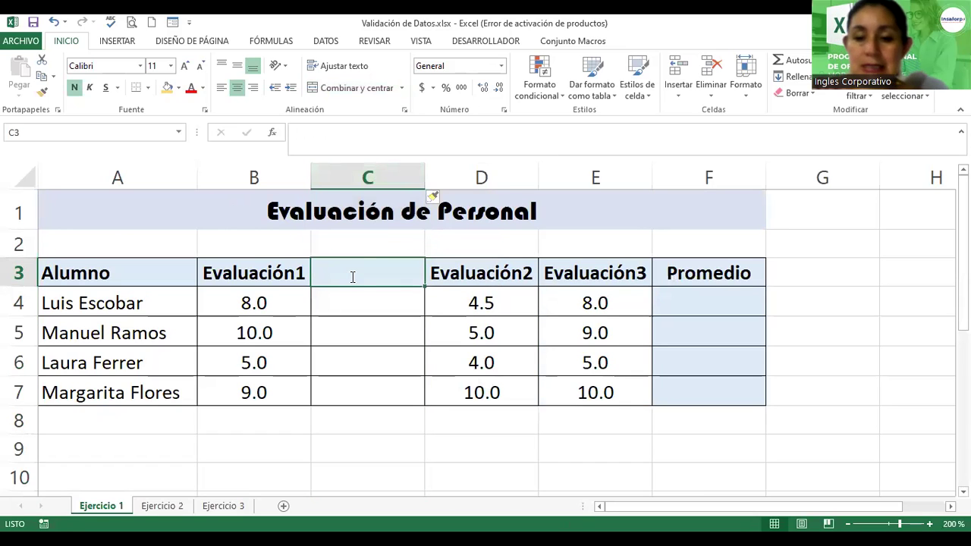
type("Materia")
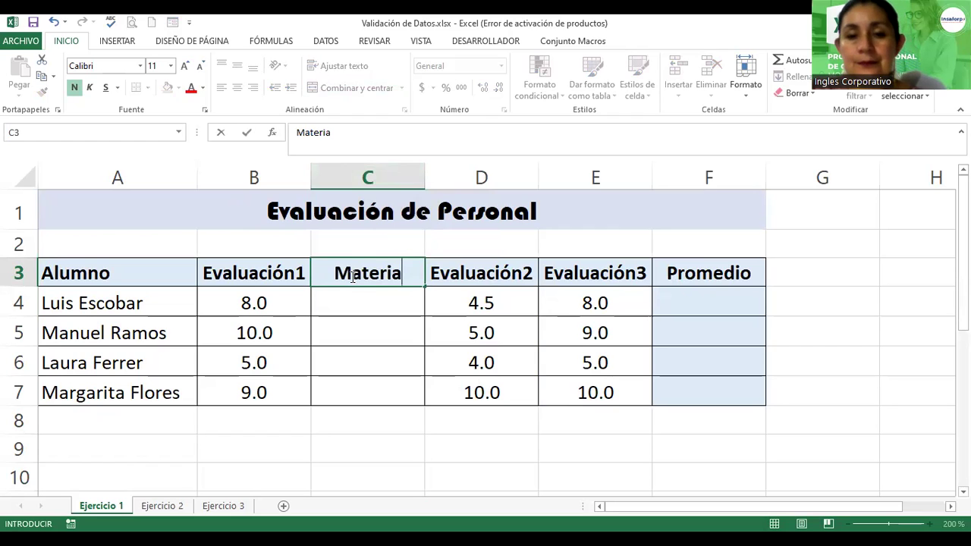
type("1")
key("Return")
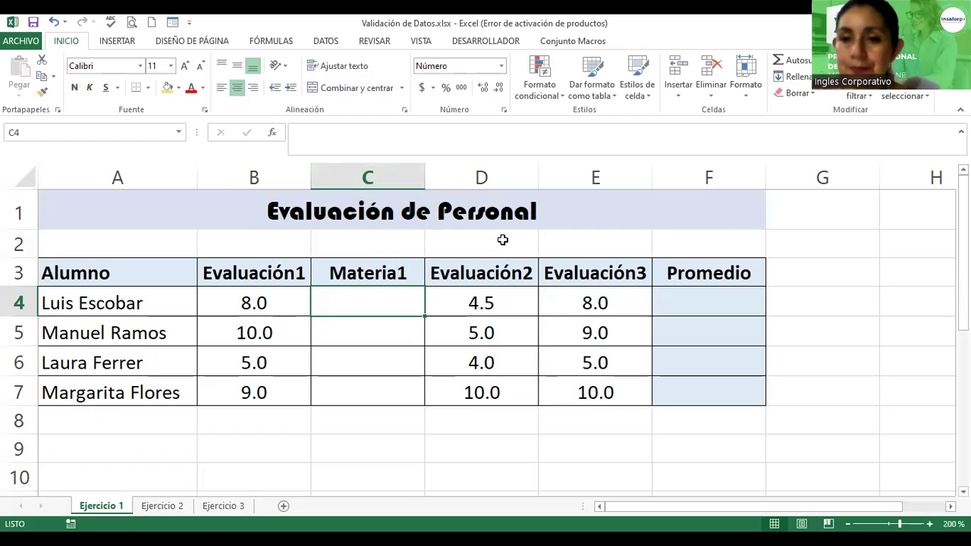
Insert a new column E headed 'Laboratorio' before Evaluación3.
left_click(571, 278)
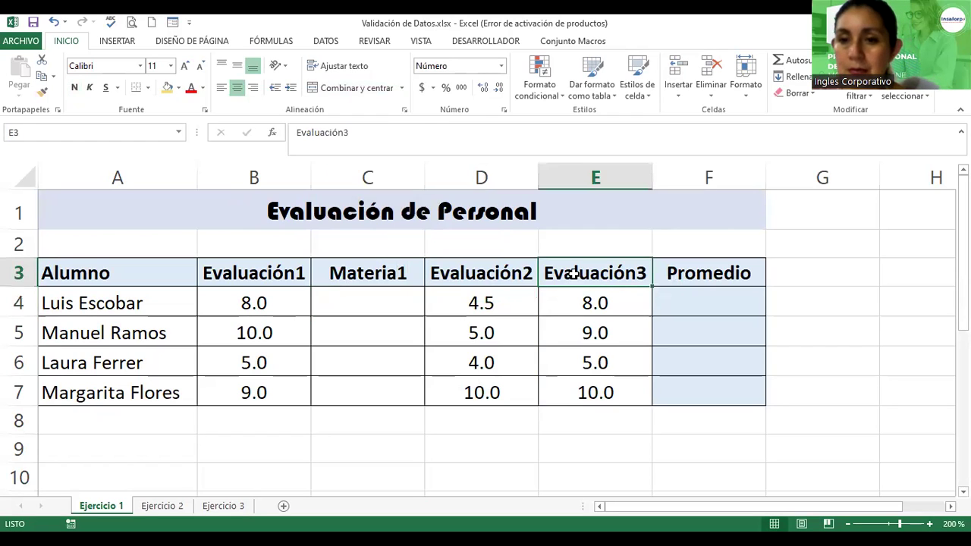
right_click(599, 179)
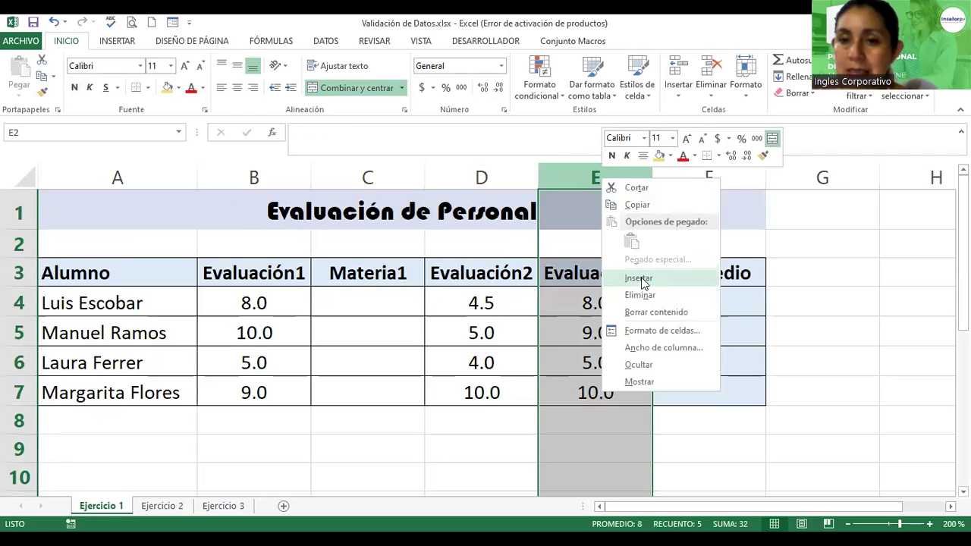
left_click(639, 278)
left_click(612, 276)
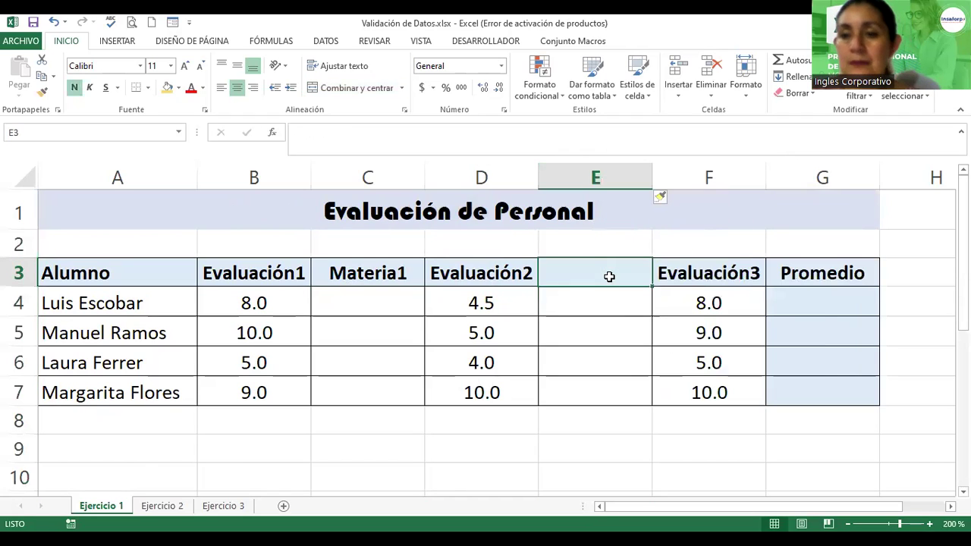
type("Laborat")
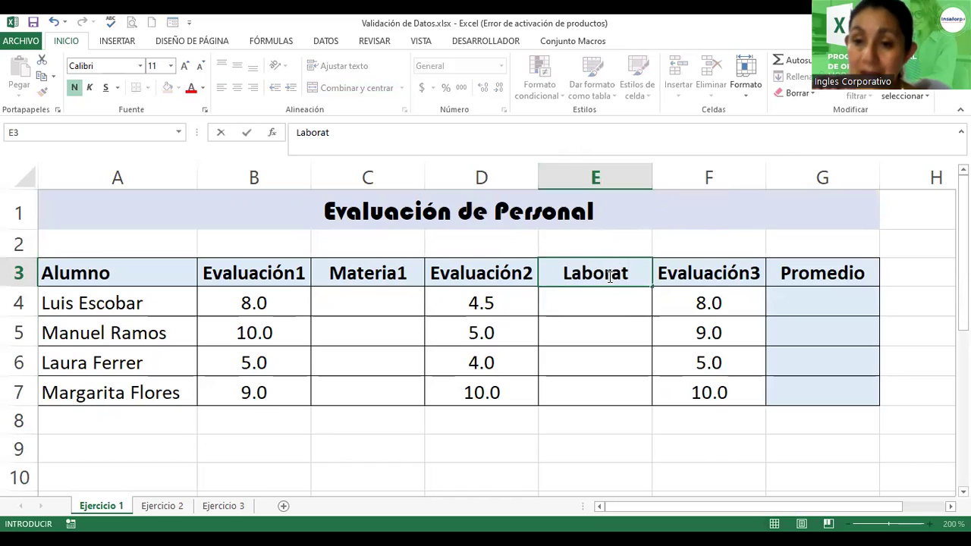
type("orio")
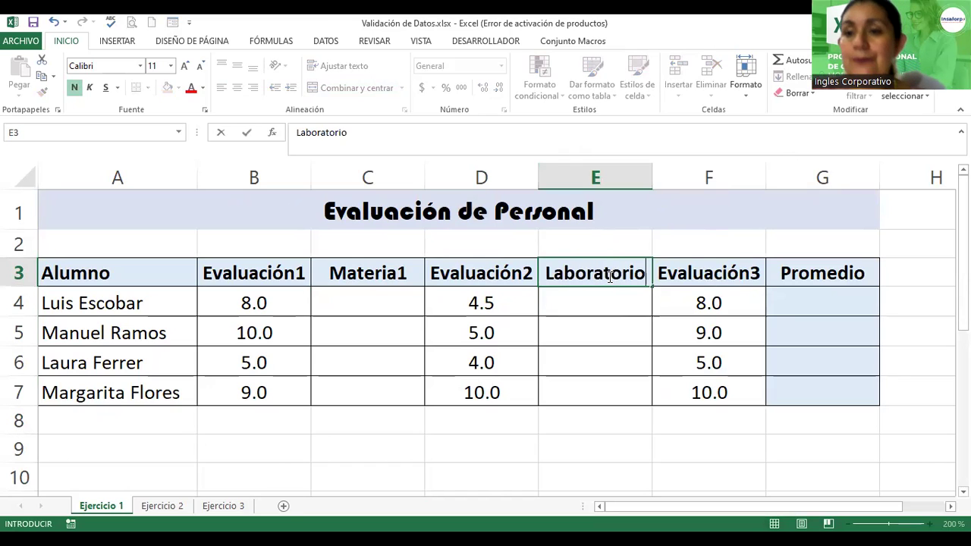
key("Return")
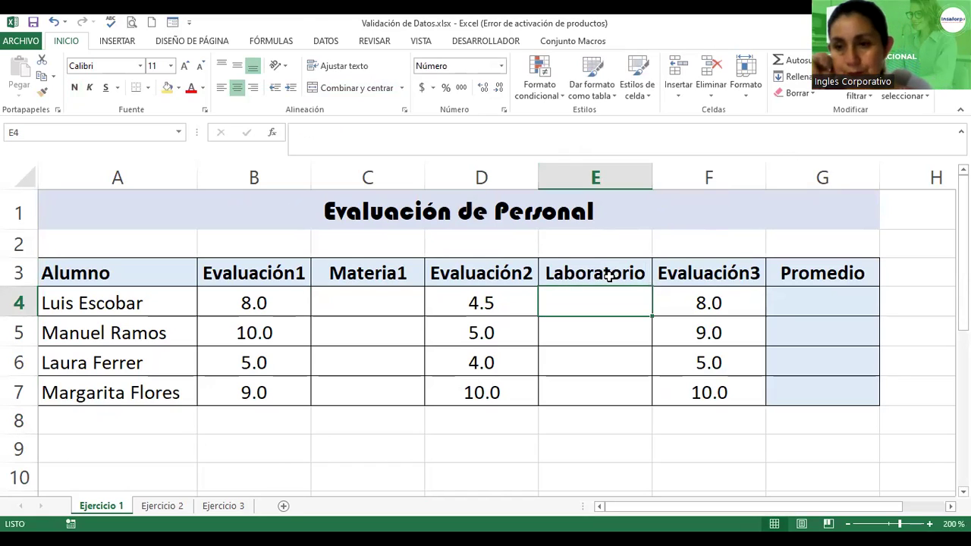
Insert a new column G before Promedio with the header 'Prueba obt.'.
left_click(783, 278)
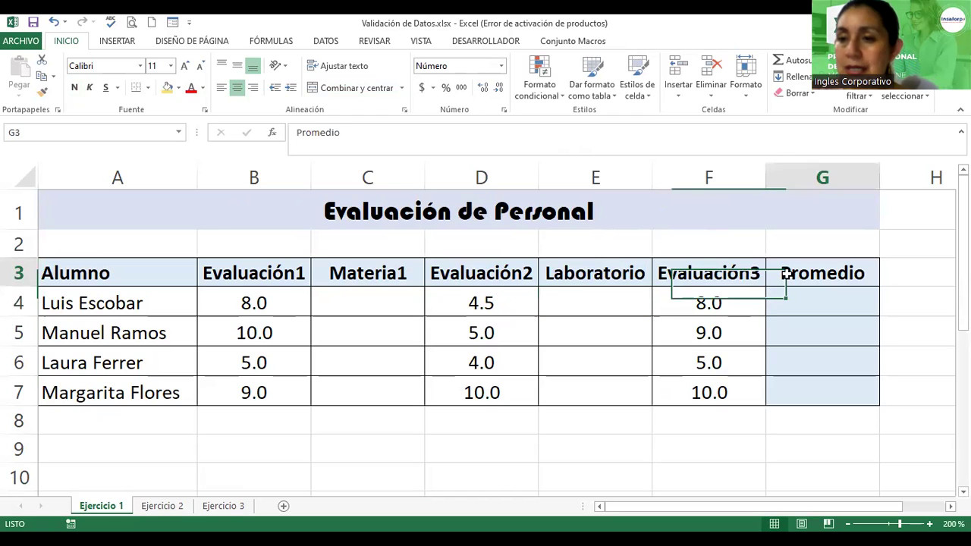
right_click(807, 179)
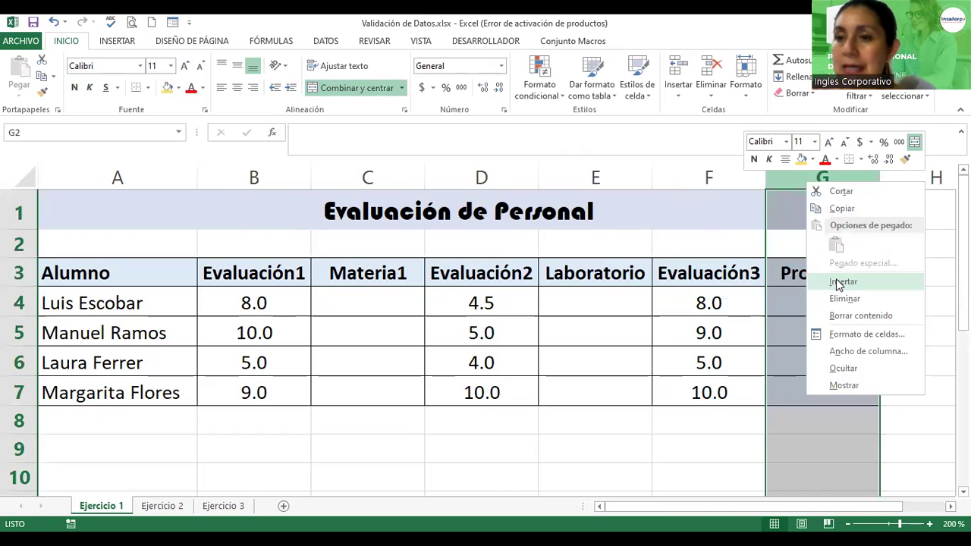
left_click(840, 283)
left_click(801, 273)
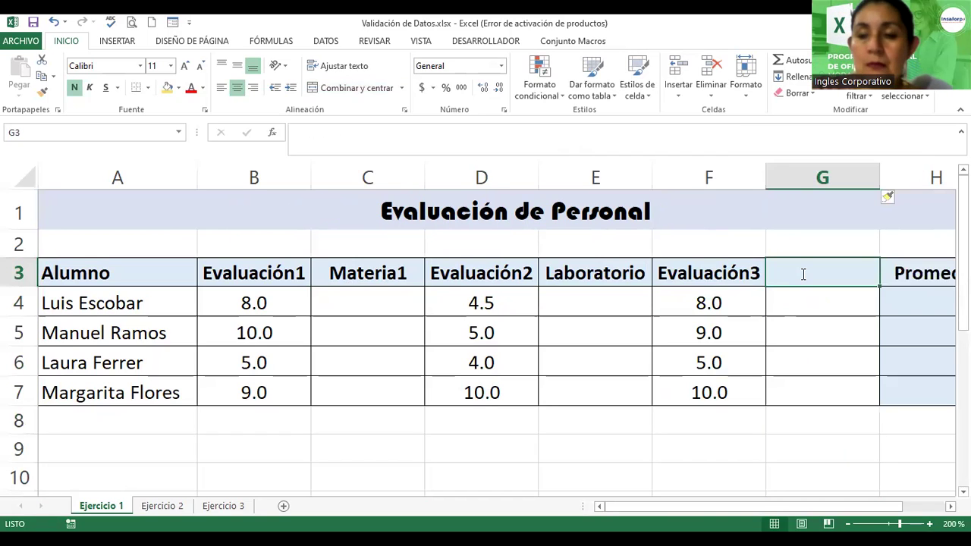
type("Pr")
type("eu")
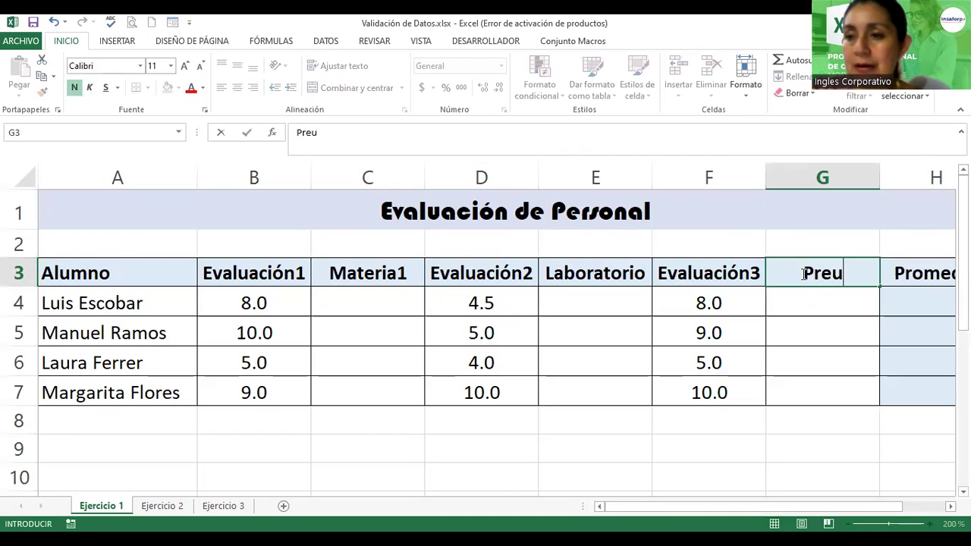
type("eba ob")
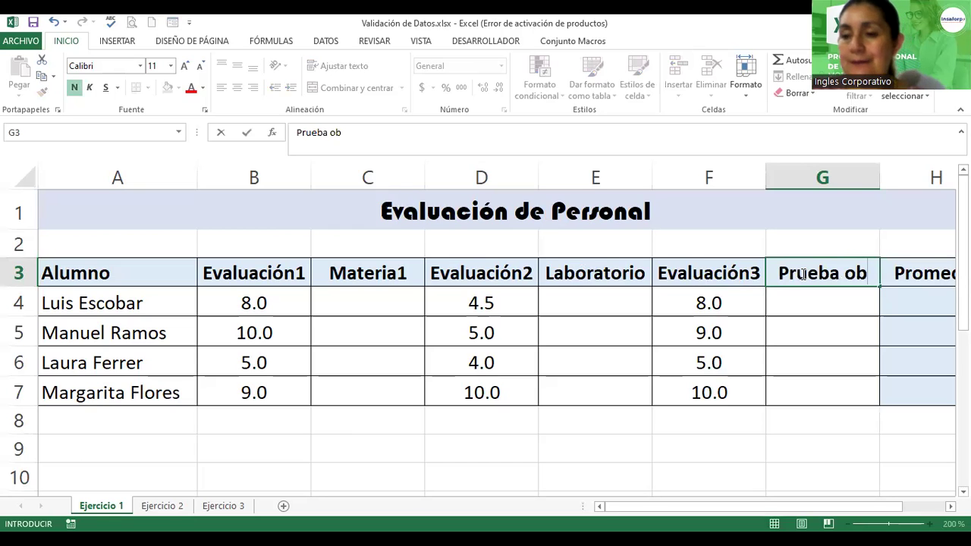
type("t.")
key("ctrl+Return")
key("Down")
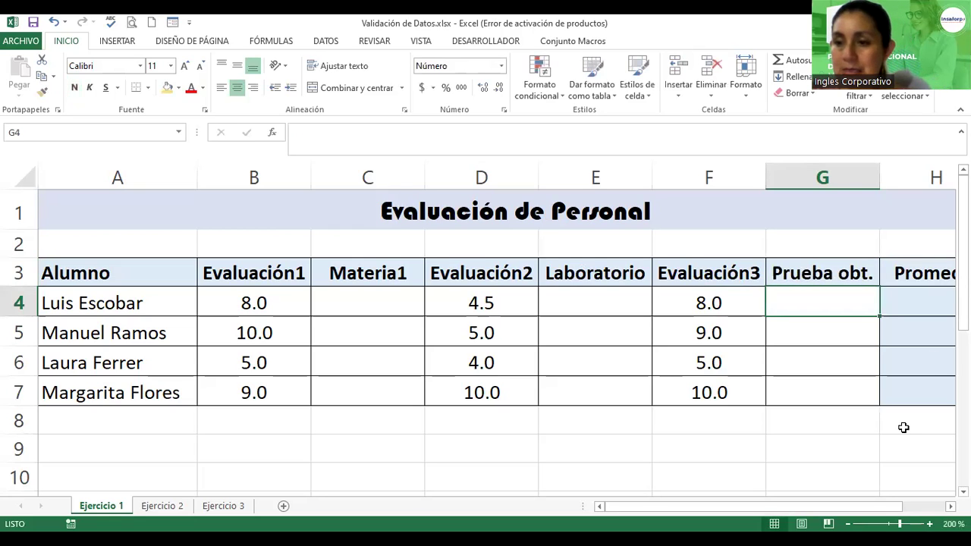
key("Up")
Correct the G3 header to read 'Prueba obj.'.
scroll(486, 334, "right", 2)
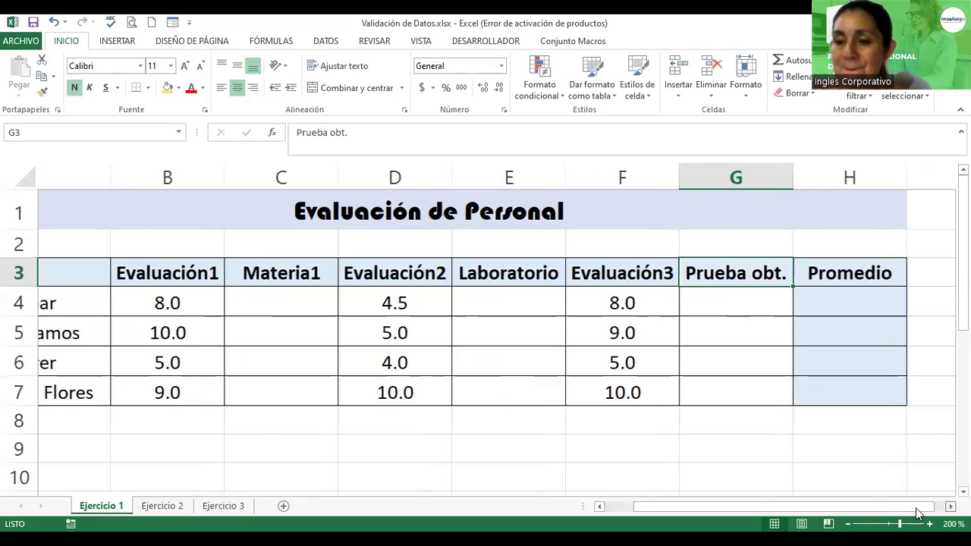
scroll(918, 513, "right", 2)
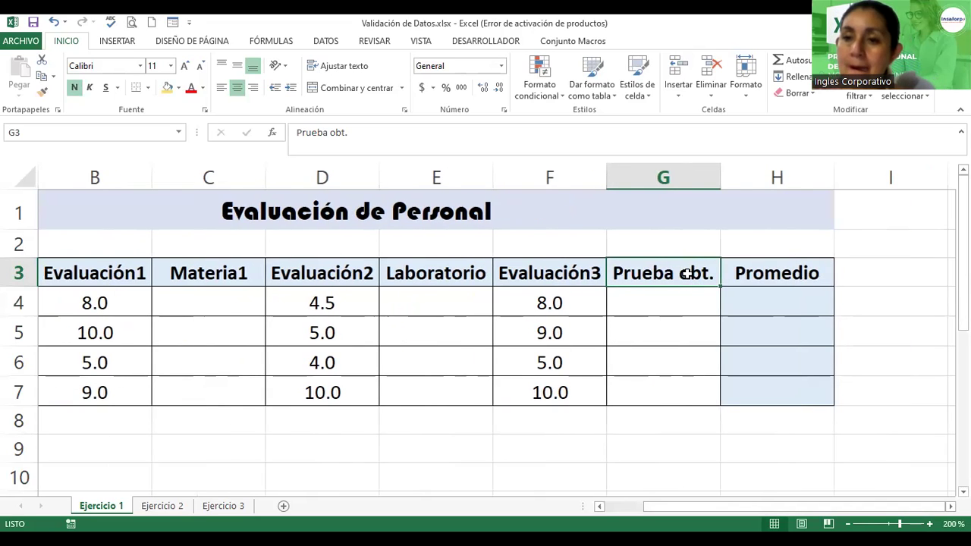
key("F2")
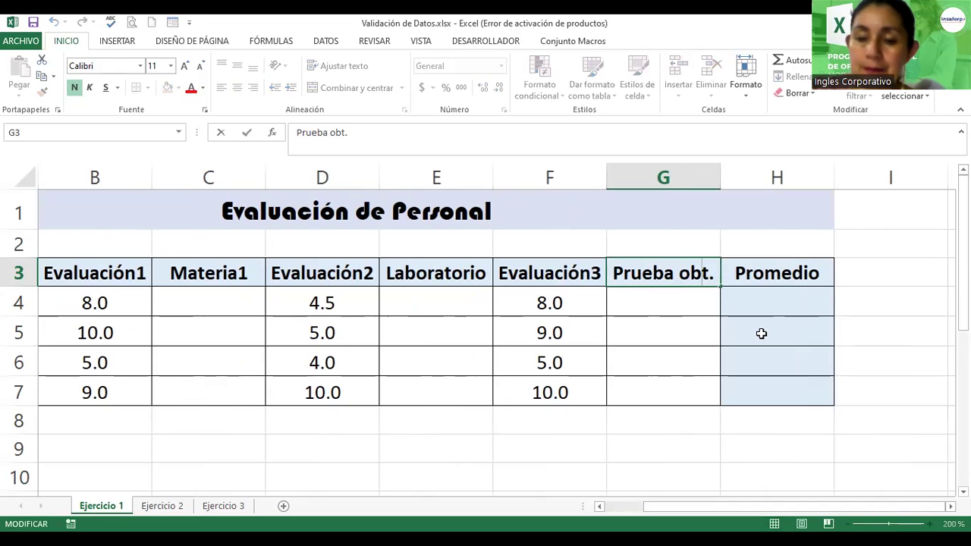
key("BackSpace")
key("BackSpace")
type("j.")
key("Return")
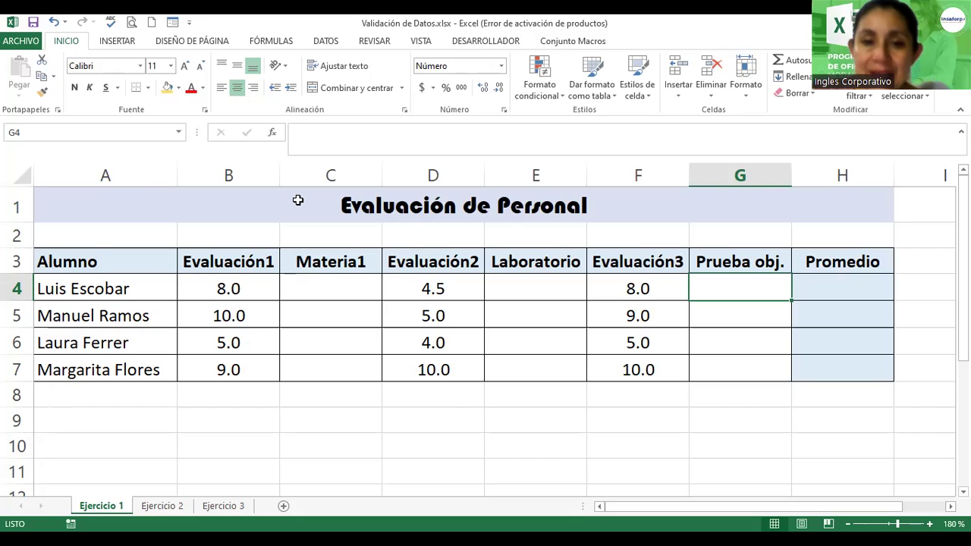
Delete the four Evaluación1 scores in B4:B7.
left_click(217, 287)
left_click(221, 367, "shift")
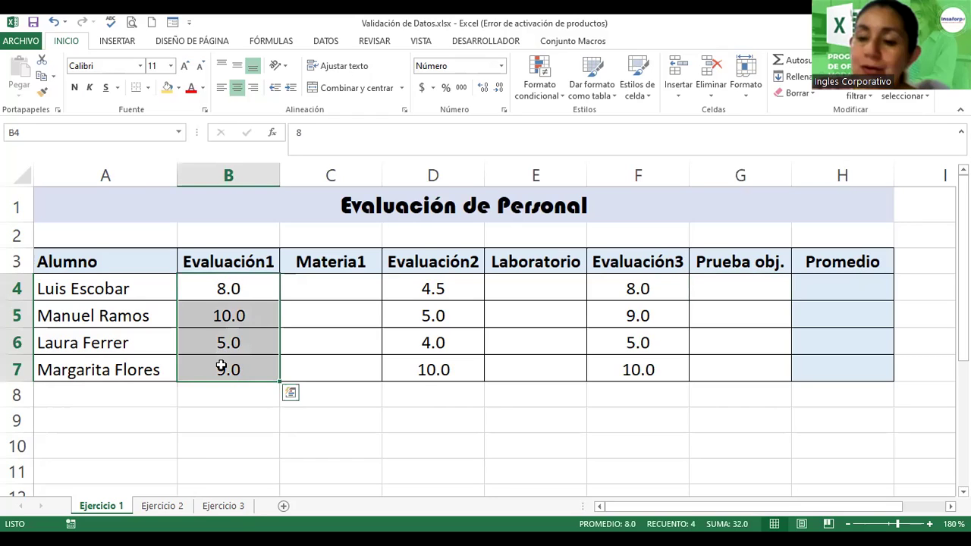
key("Delete")
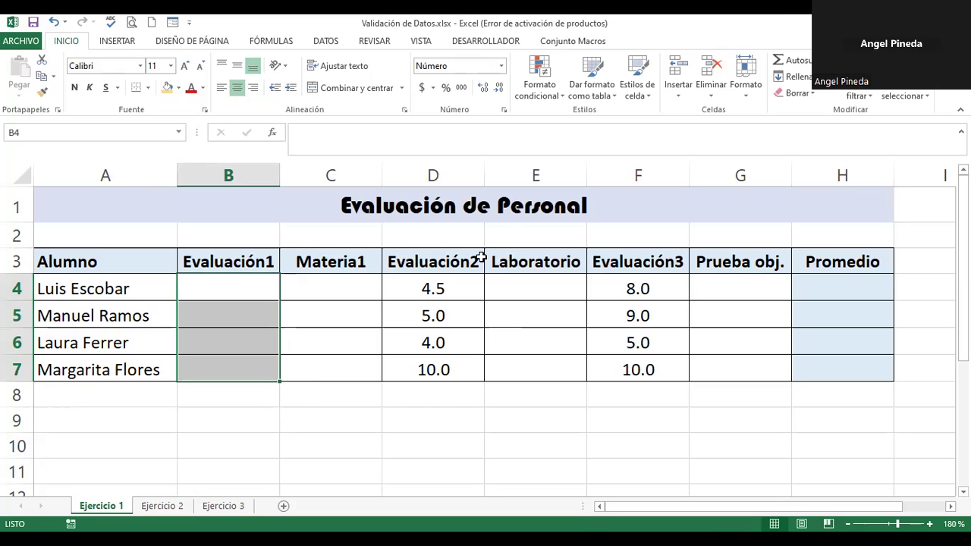
left_click(393, 211)
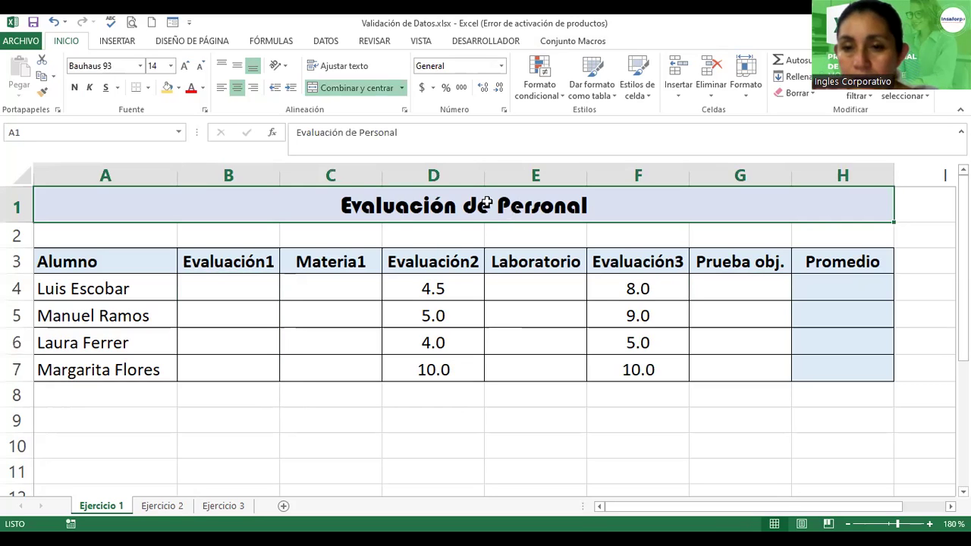
Replace the A1 title 'Evaluación de Personal' with 'Control de Notas Finales'.
double_click(565, 219)
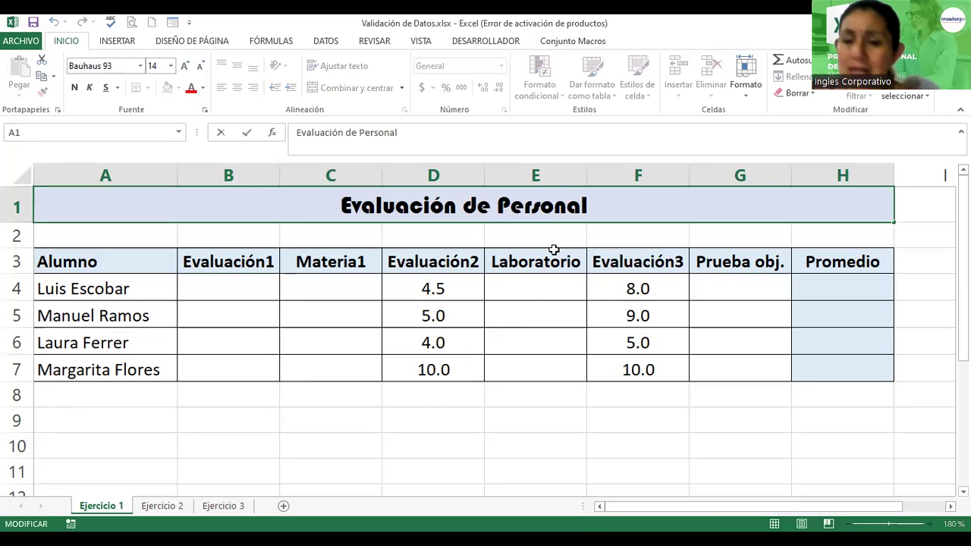
left_click(540, 271)
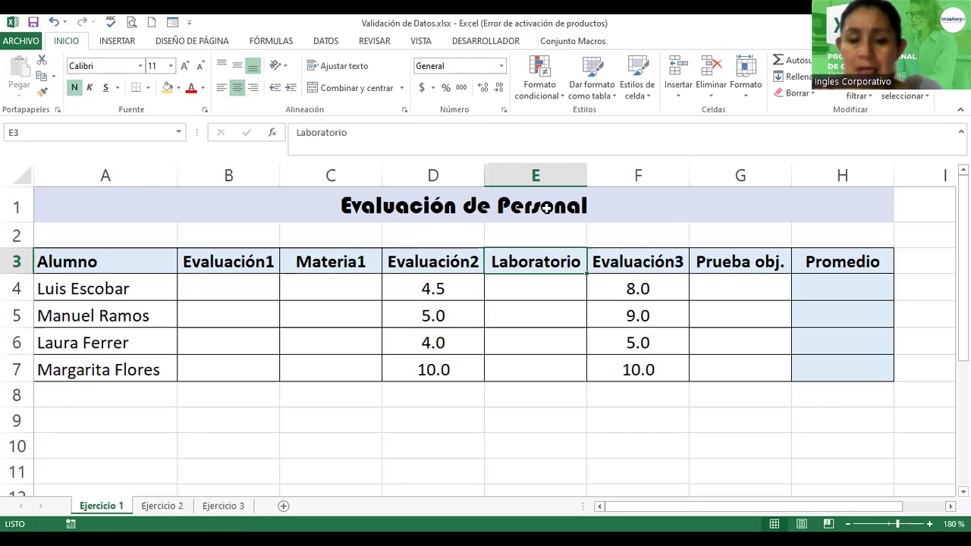
left_click(546, 208)
type("Contr")
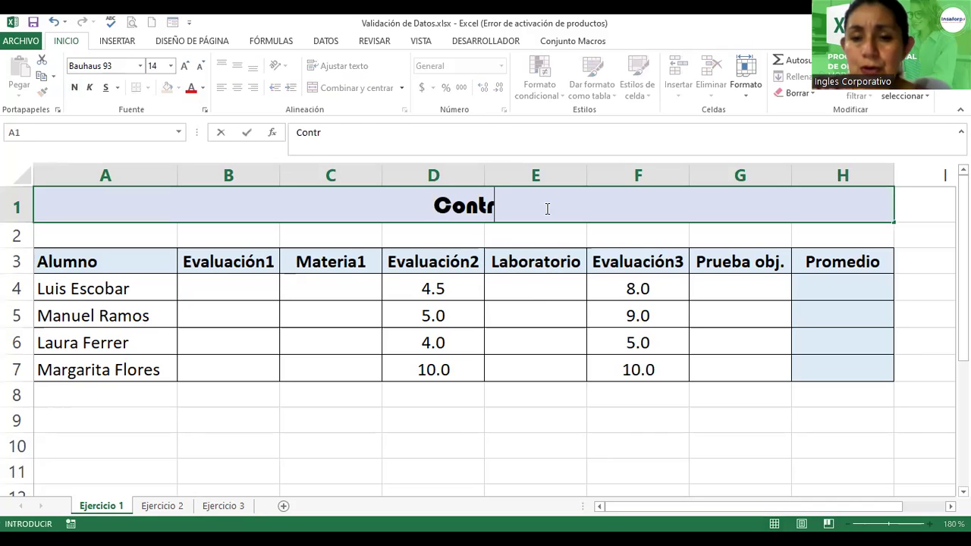
type("ol de Notas")
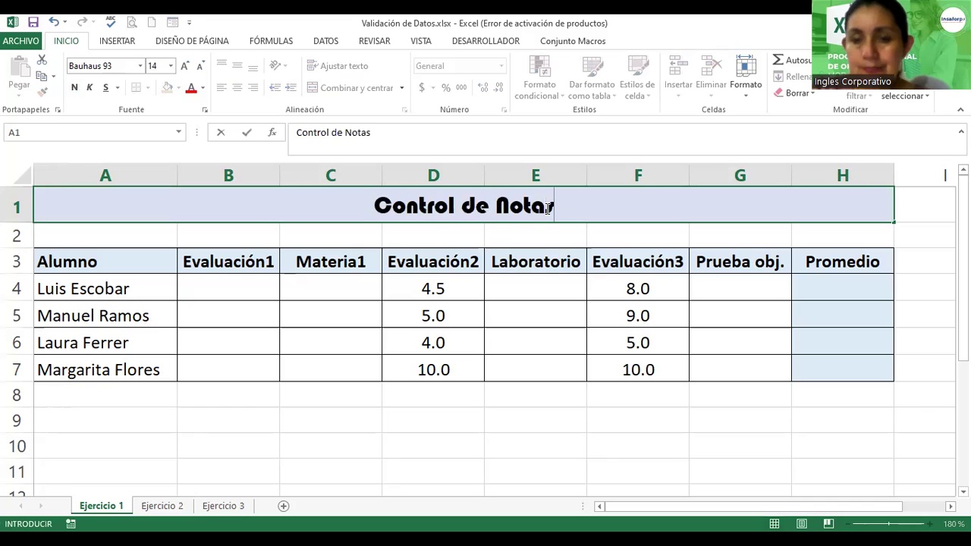
type(" Finales")
key("Return")
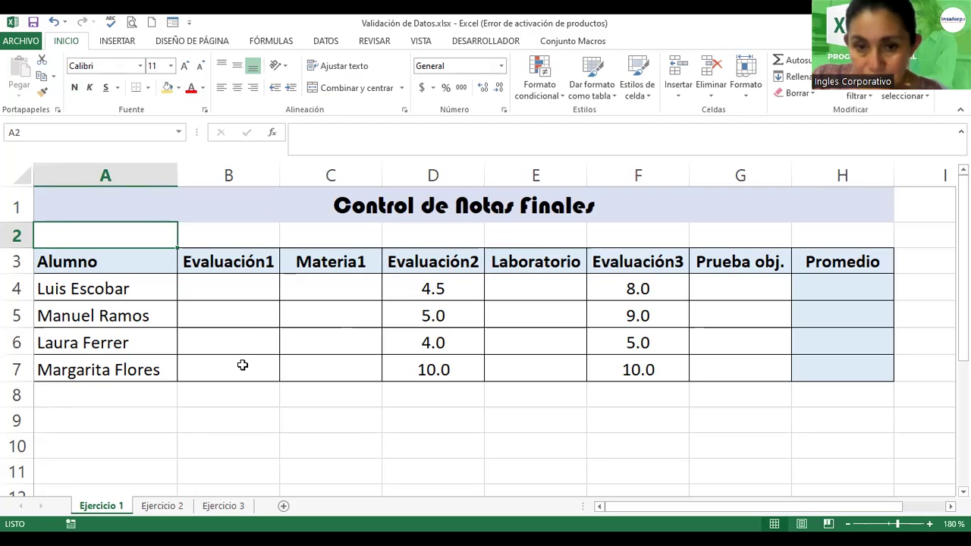
Select B4:B7 and open Validación de datos from the DATOS ribbon.
left_click_drag(228, 289, 242, 365)
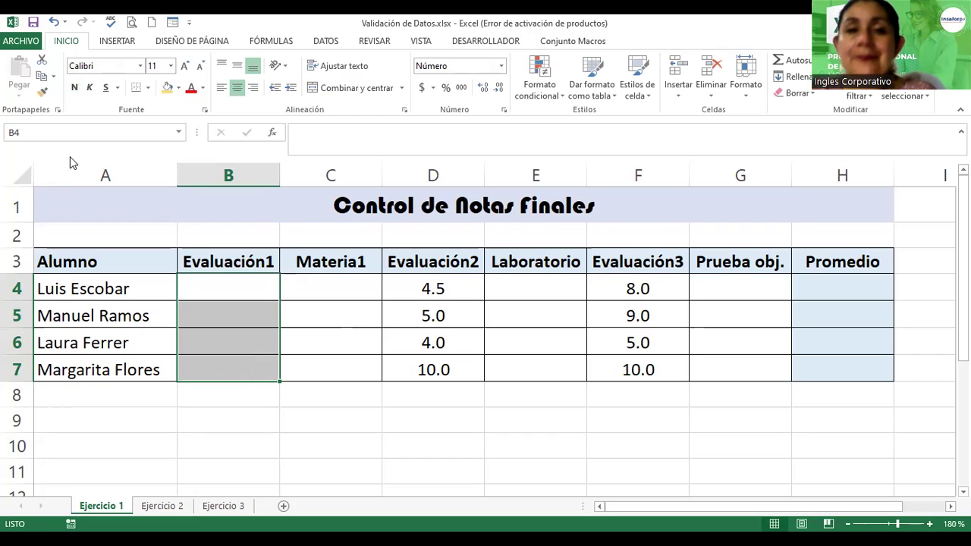
left_click(321, 47)
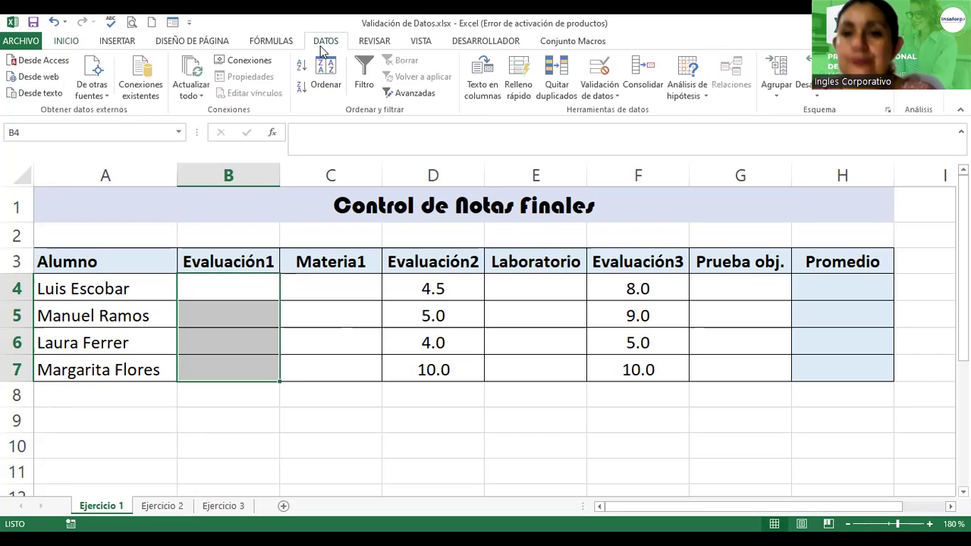
left_click(618, 97)
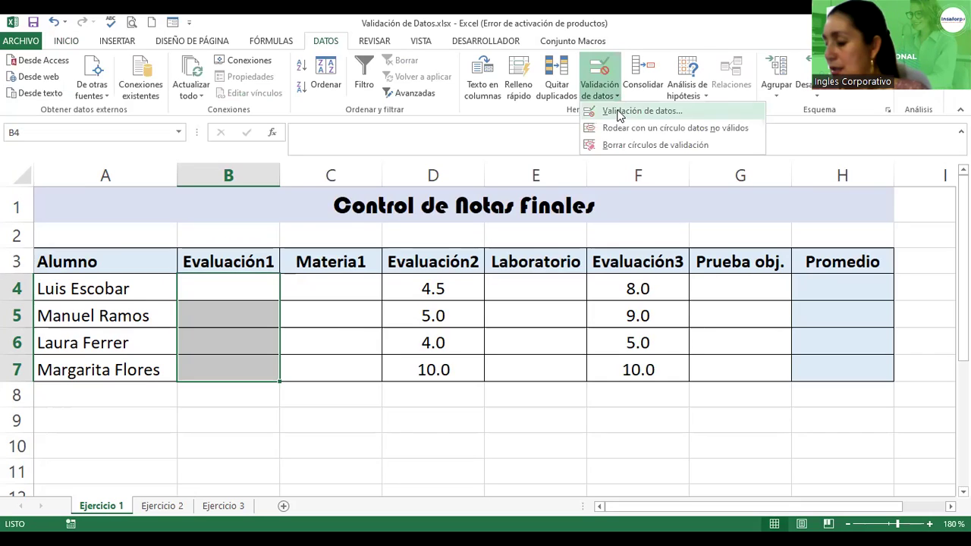
left_click(620, 112)
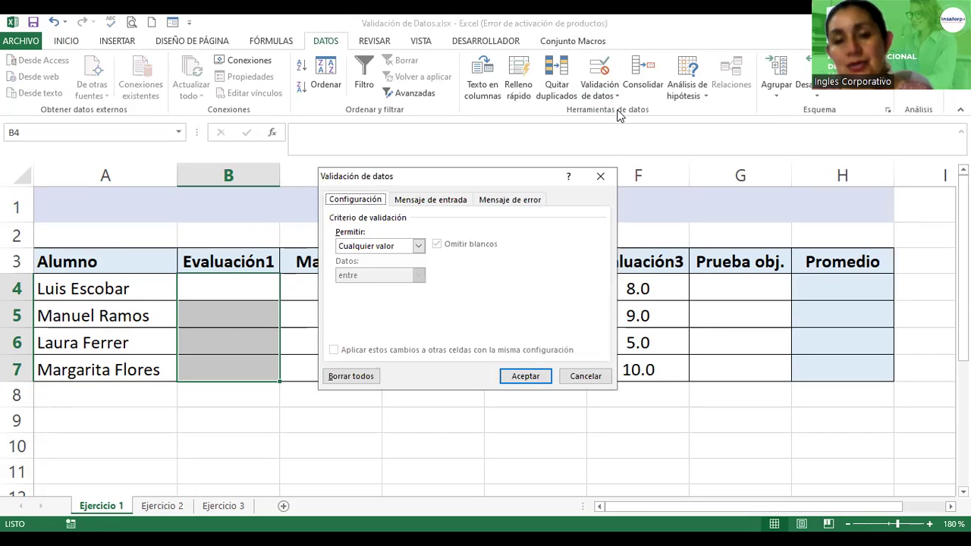
Allow only Decimal values with minimum 4 and maximum 10, and confirm.
left_click(418, 248)
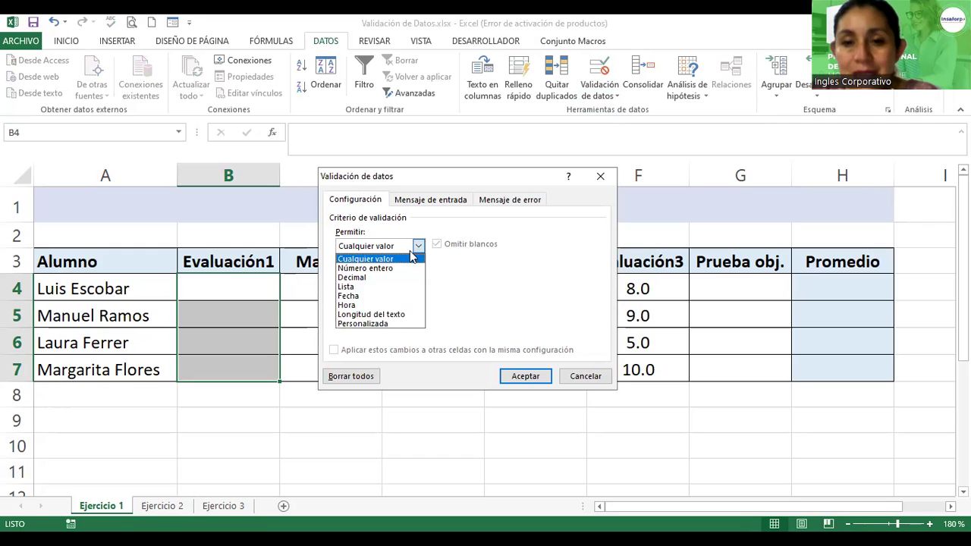
left_click(371, 277)
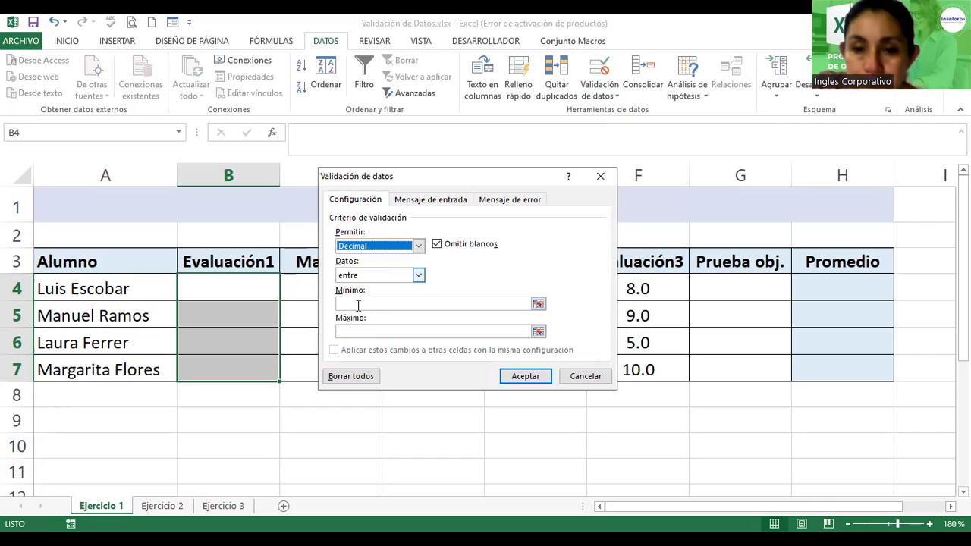
left_click(361, 304)
type("4")
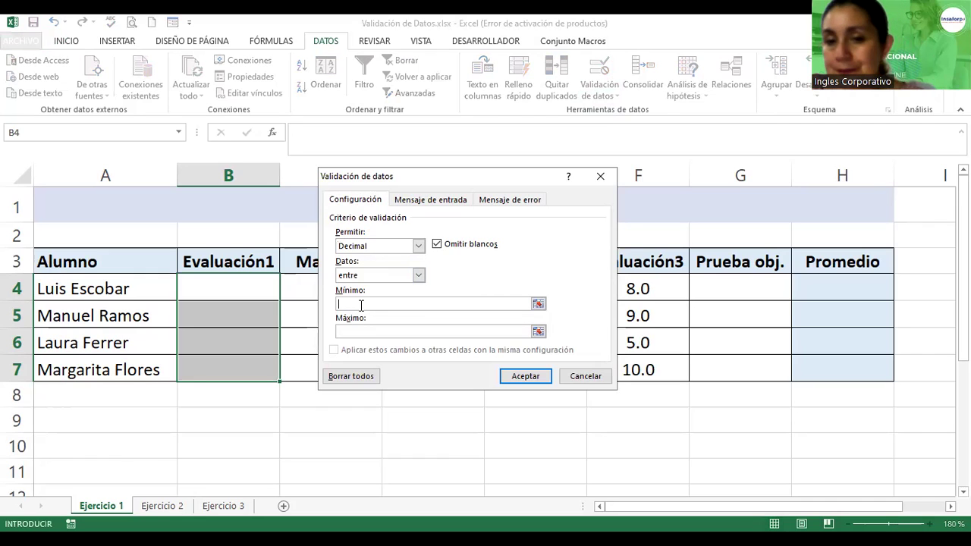
left_click(347, 333)
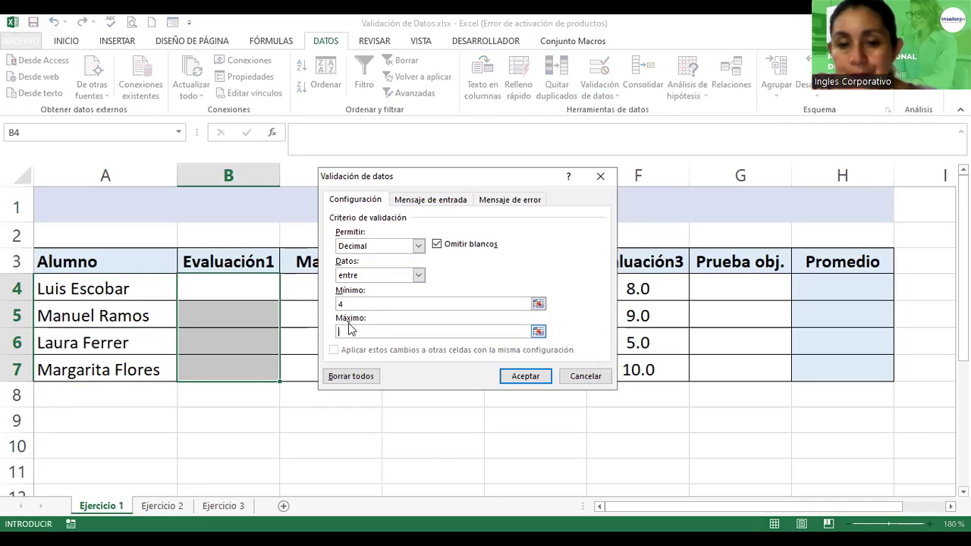
type("10")
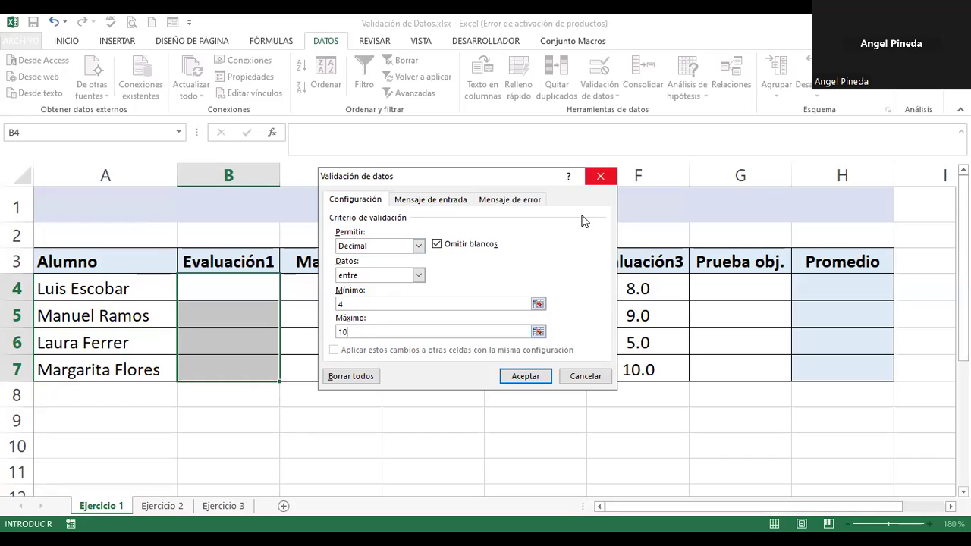
key("Return")
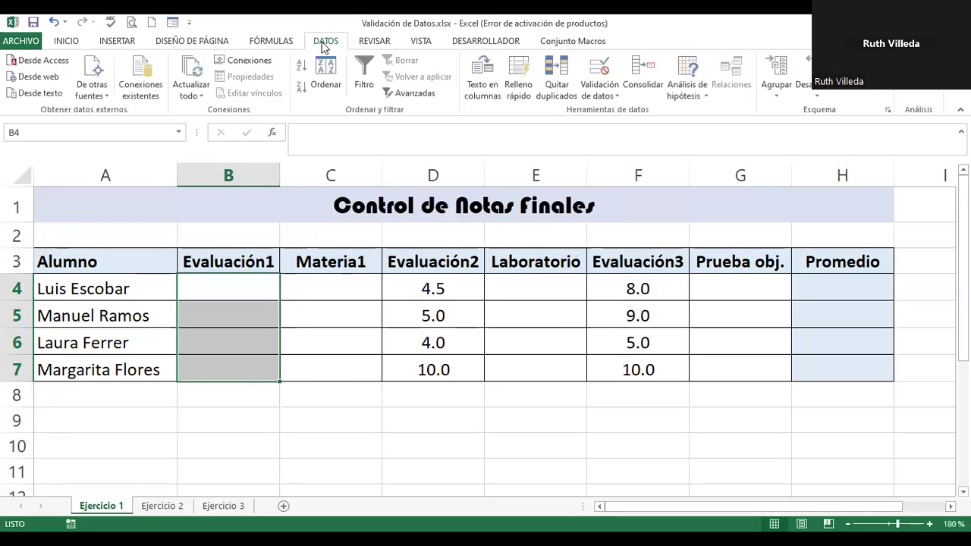
Reopen the Validación de datos dialog for the selected cells B4:B7.
left_click(616, 96)
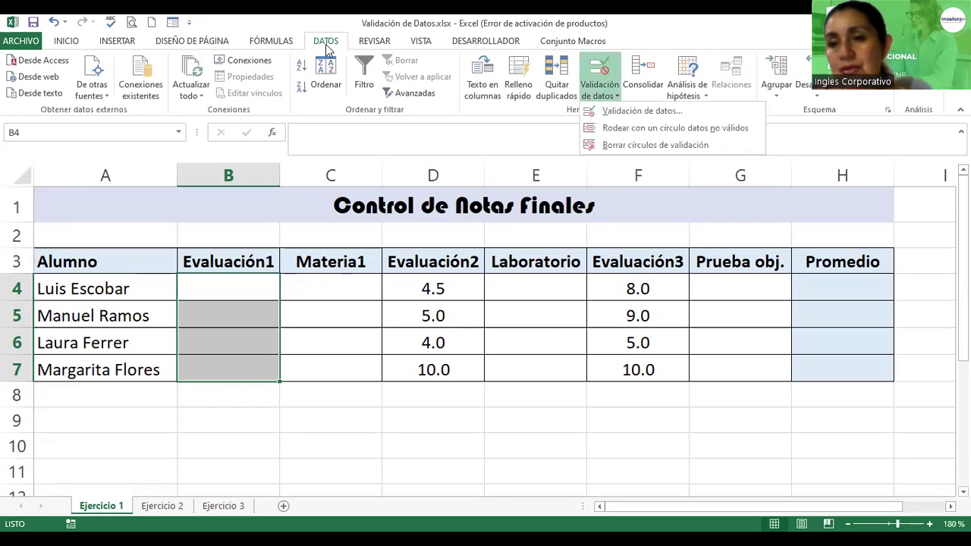
left_click(618, 101)
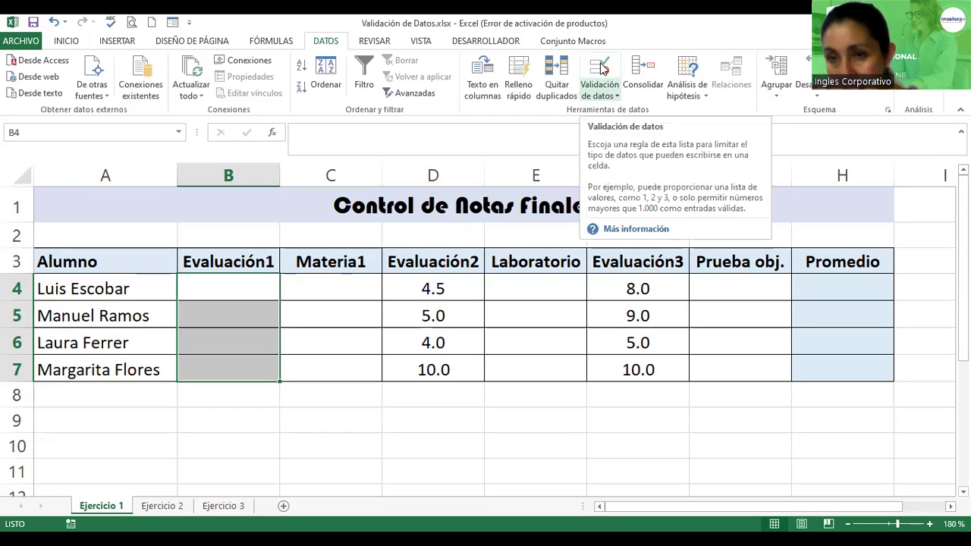
left_click(606, 90)
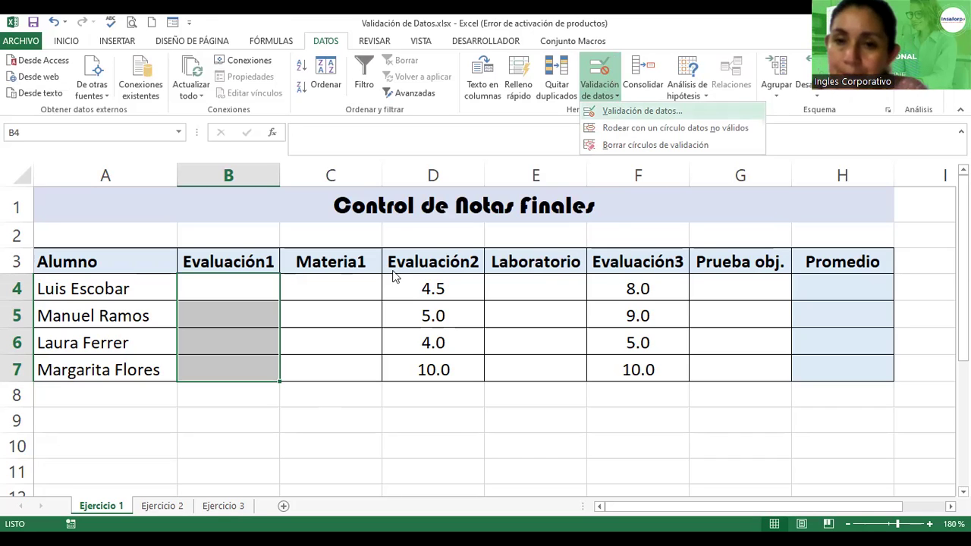
key("Return")
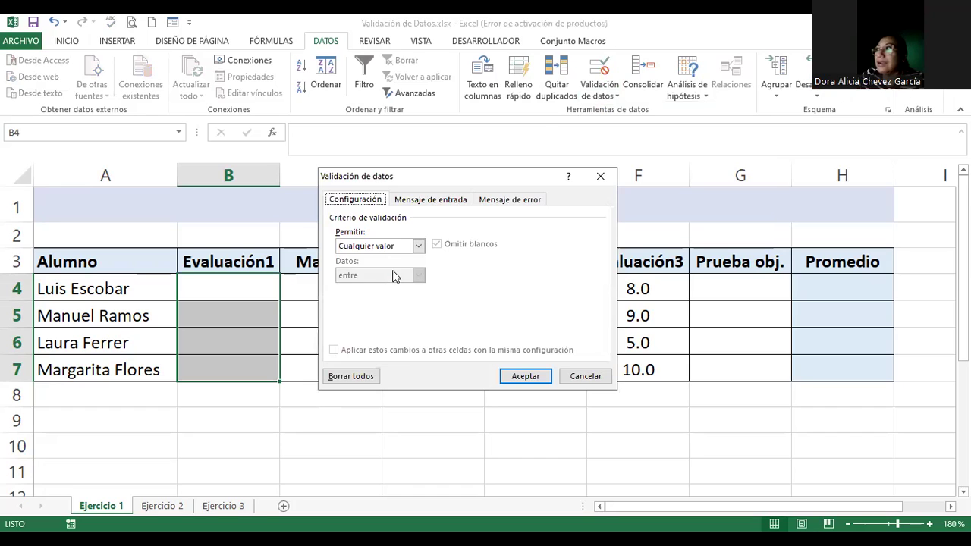
Set the validation criteria to Decimal, minimum 4, maximum 10.
left_click_drag(425, 176, 531, 123)
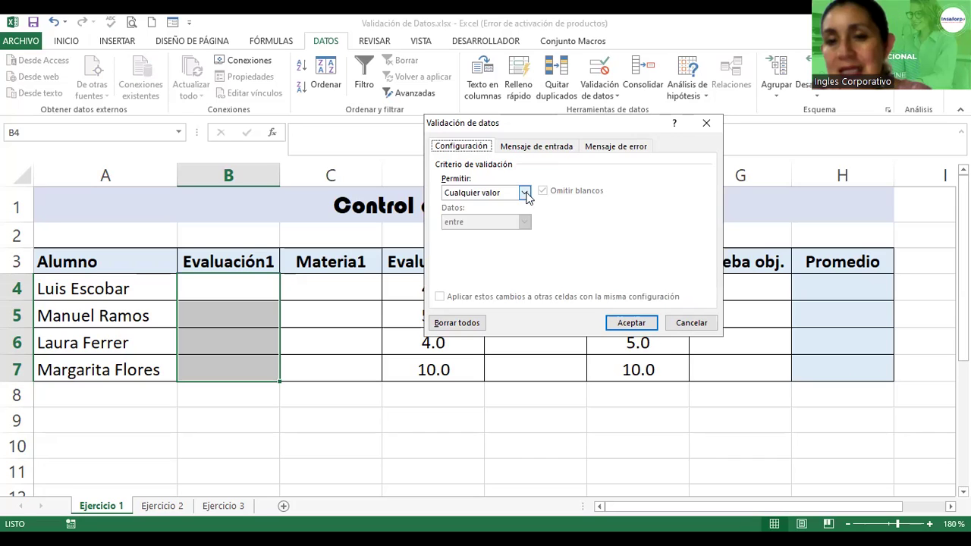
left_click(525, 193)
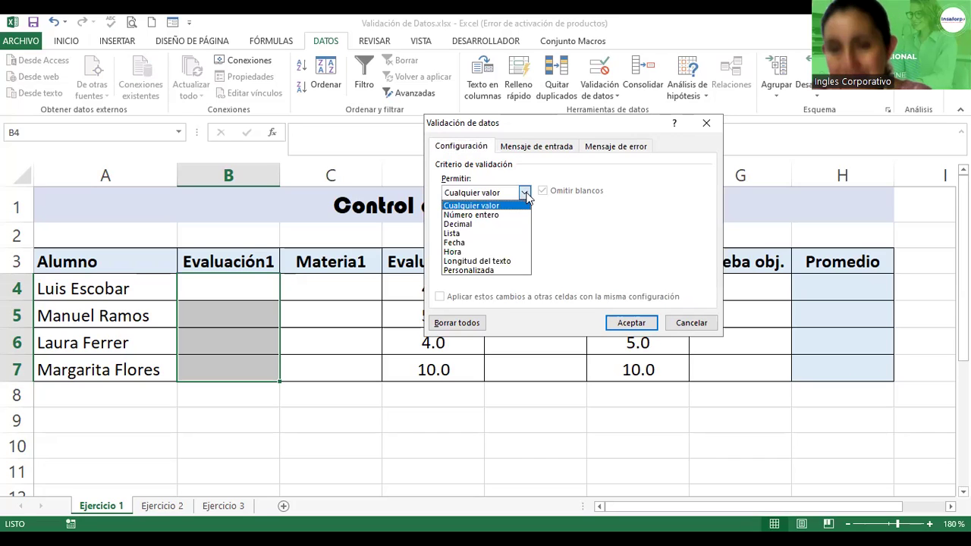
left_click(464, 225)
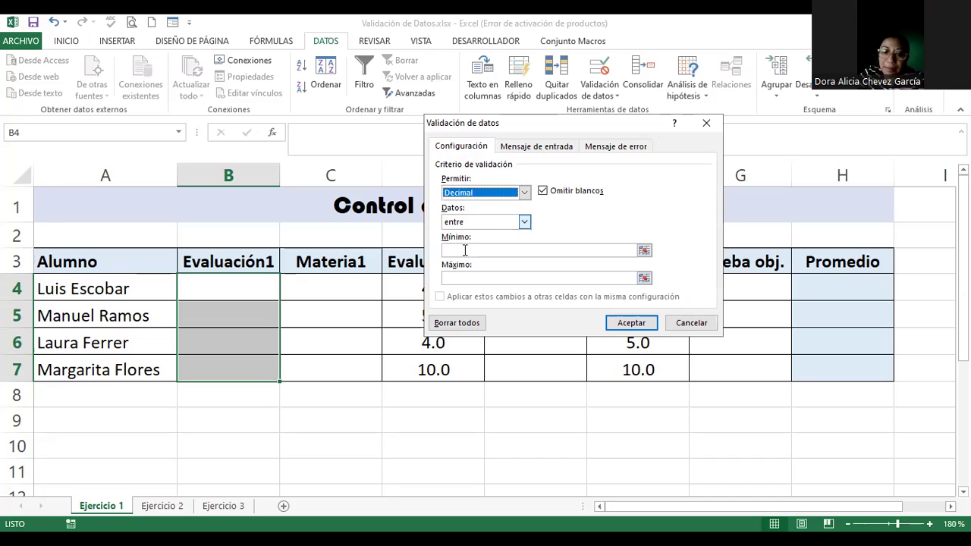
left_click(465, 250)
type("4")
left_click(465, 278)
type("10")
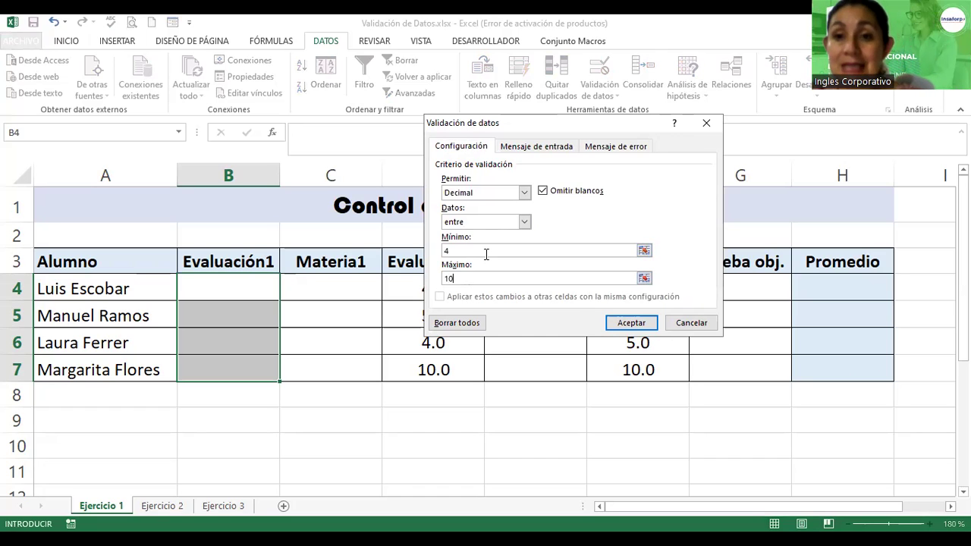
Title the input message 'Nota 1' with text 'Ingrese las notas correspondientes'.
key("ctrl+Tab")
left_click(467, 212)
type("Nota 1")
left_click(482, 239)
type("Ingrese las notas corresp")
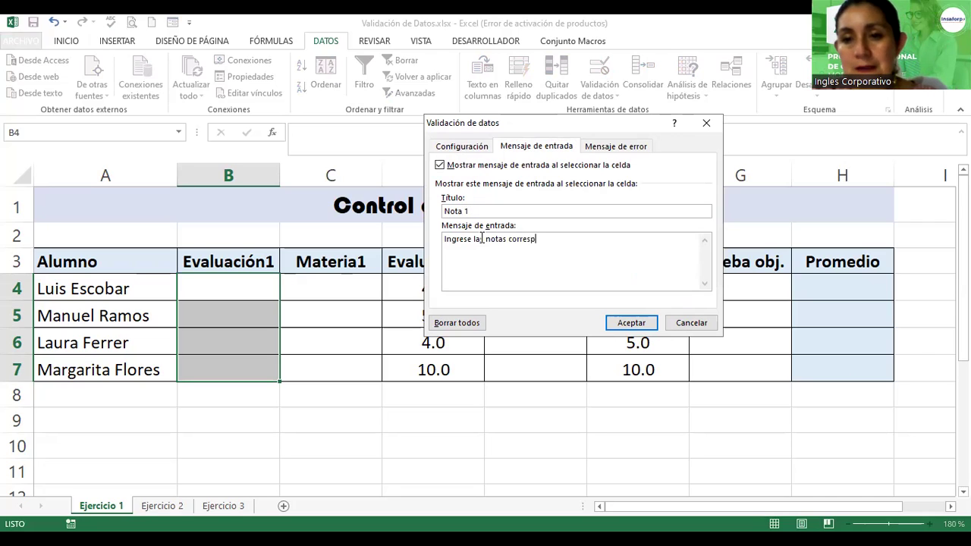
type("ondientes")
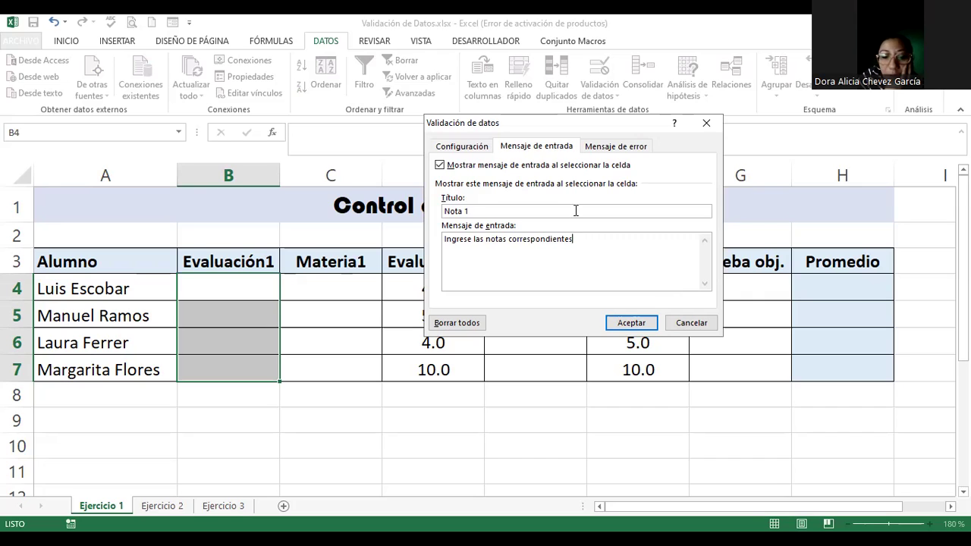
Check the Decimal 4–10 criteria, then return to the Mensaje de entrada settings.
key("ctrl+shift+Tab")
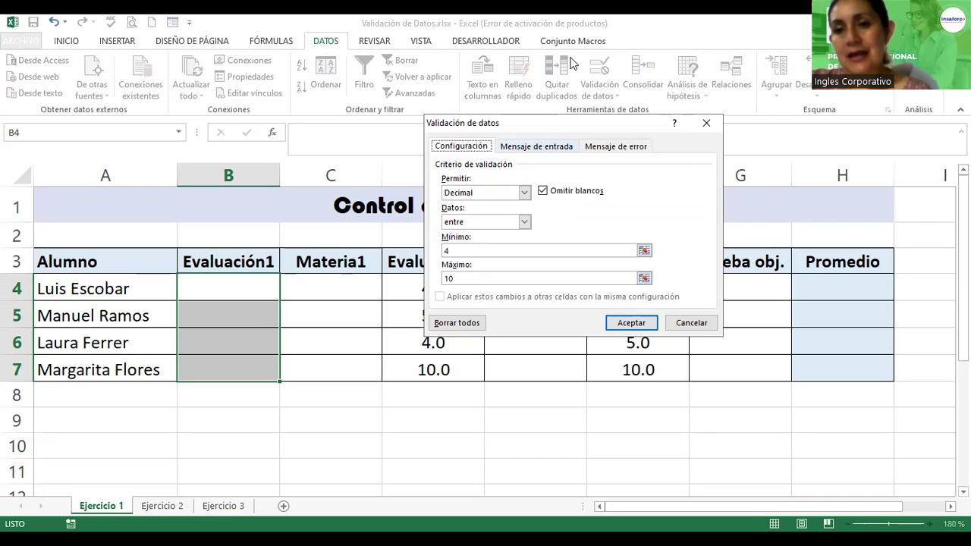
key("ctrl+Tab")
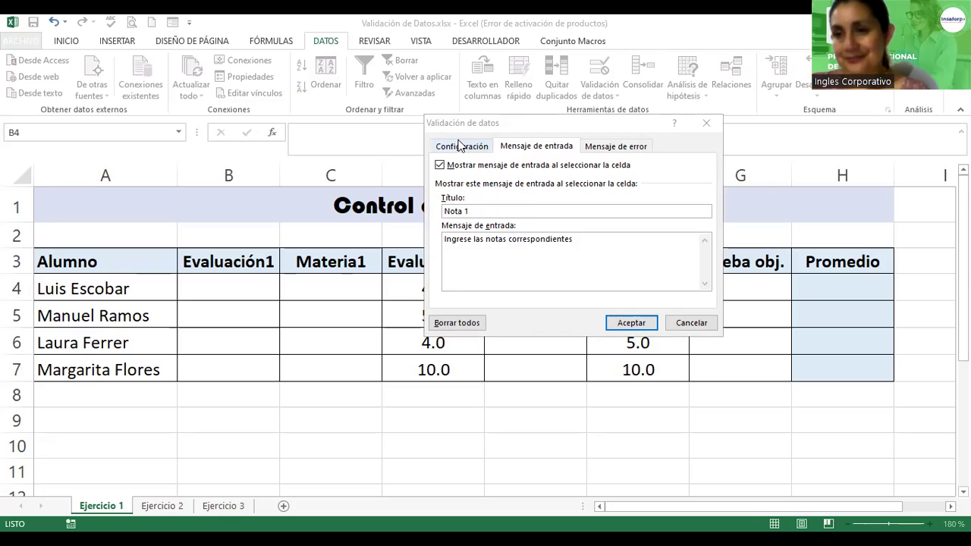
Recheck the criteria, keeping Decimal, then view the Mensaje de error settings.
left_click(458, 146)
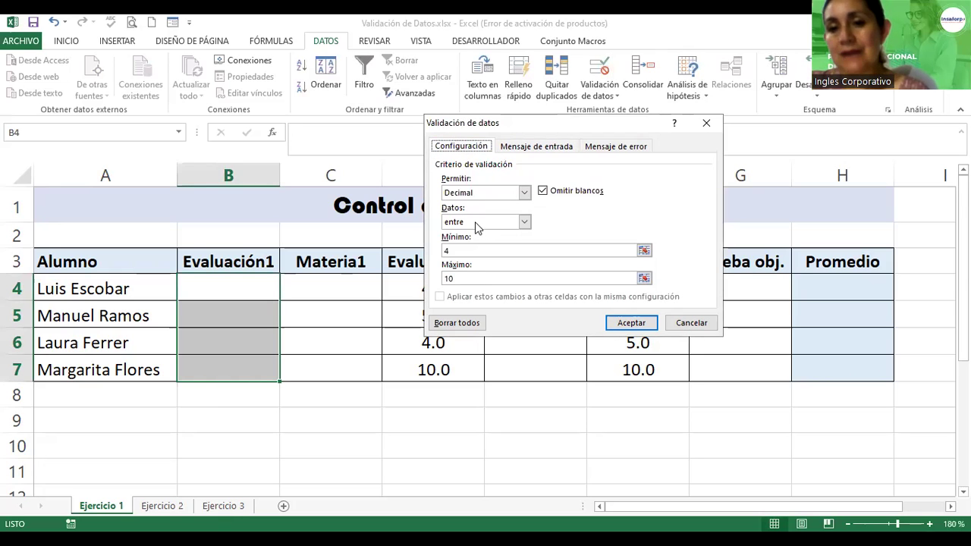
left_click(476, 278)
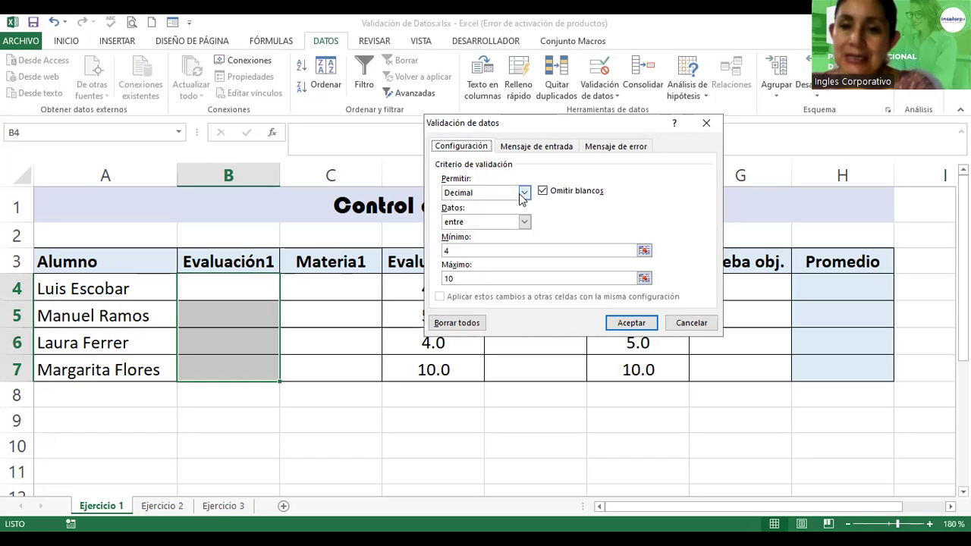
left_click(464, 193)
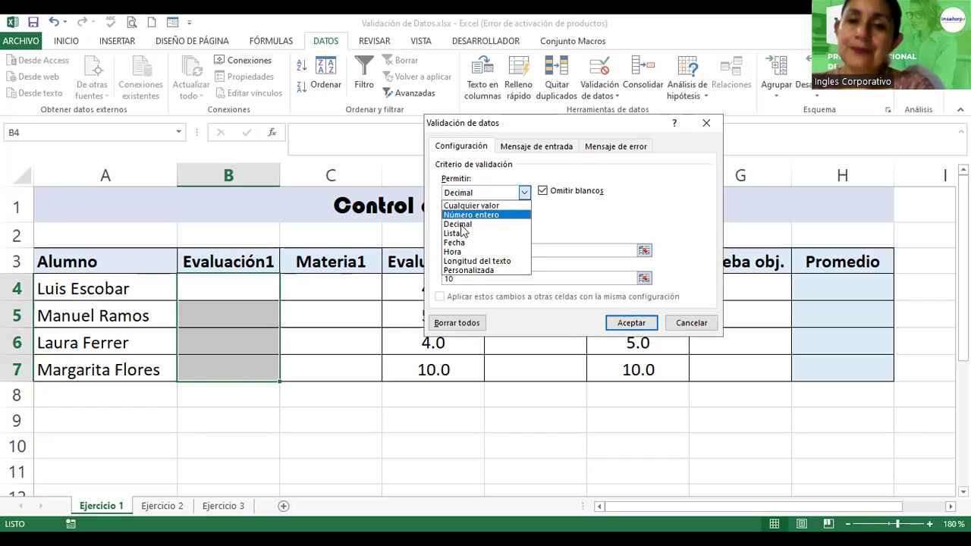
left_click(464, 225)
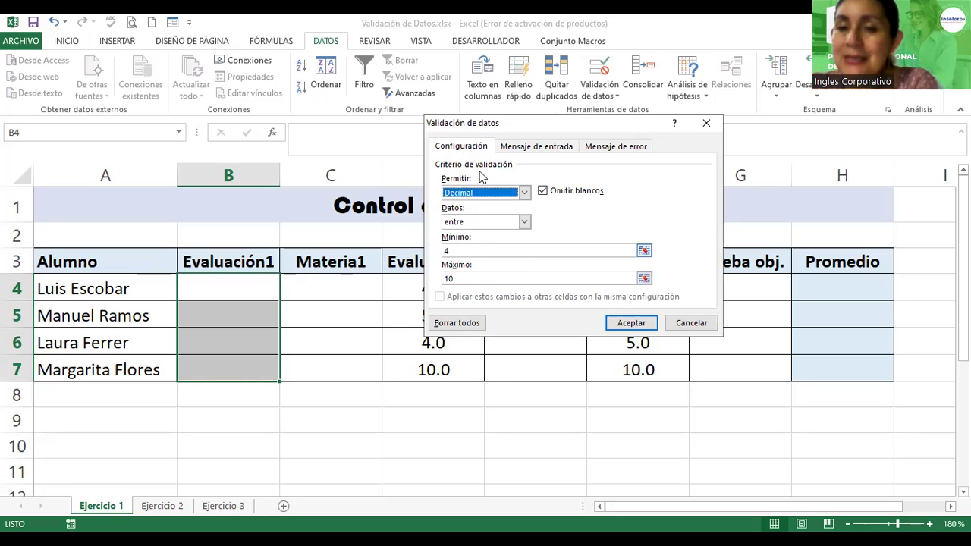
left_click(536, 148)
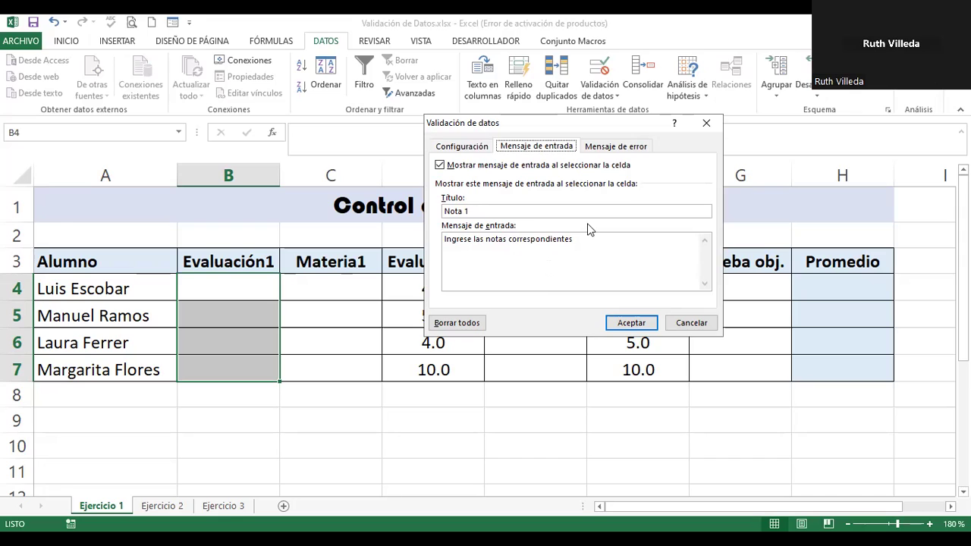
left_click(604, 148)
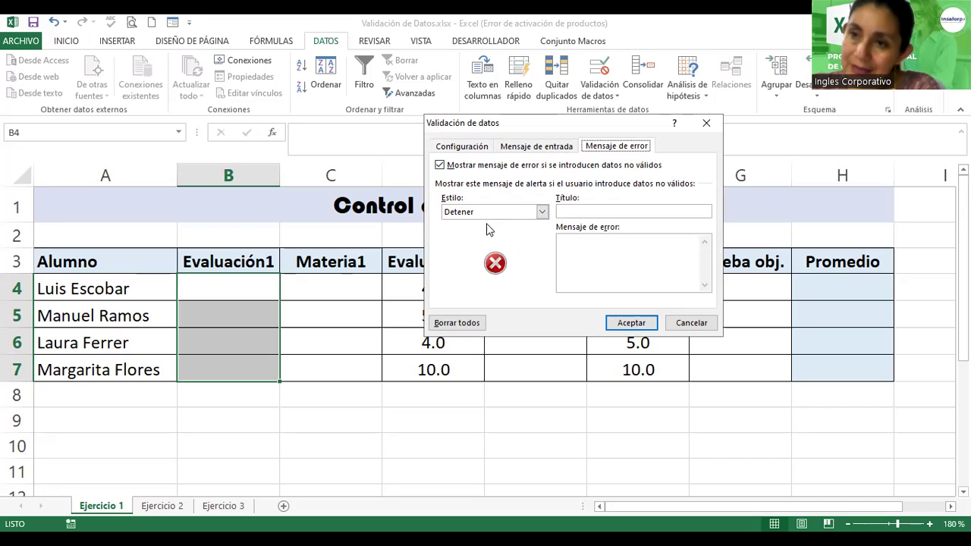
Enter error title 'Error de Nota' and message 'Valor ingresado inválido.' in Detener style.
left_click(597, 211)
type("Error de Nota")
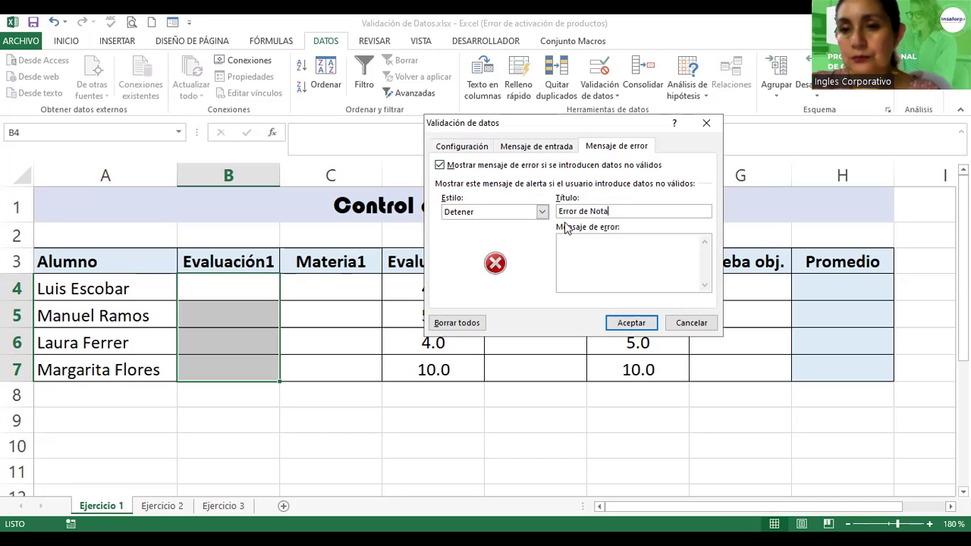
left_click(570, 245)
type("Val")
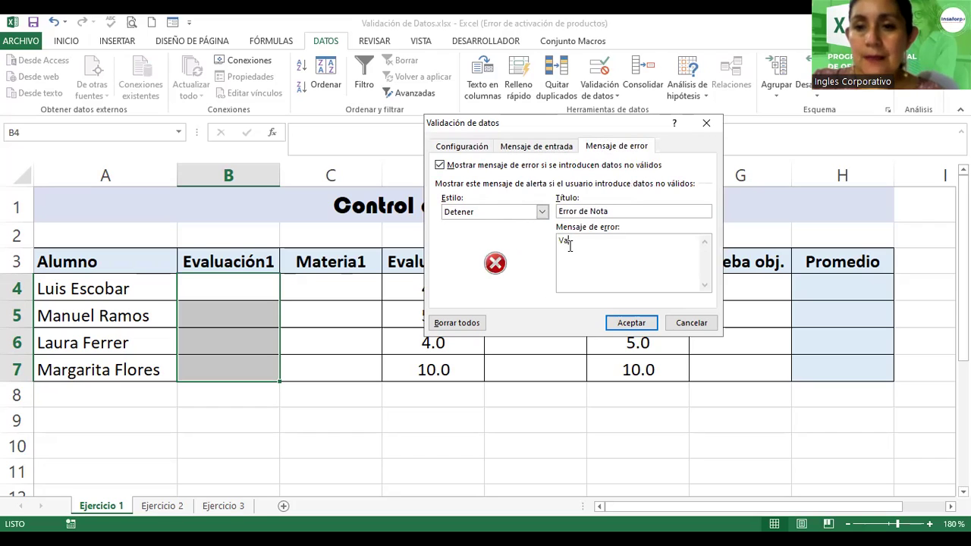
type("or ingresado")
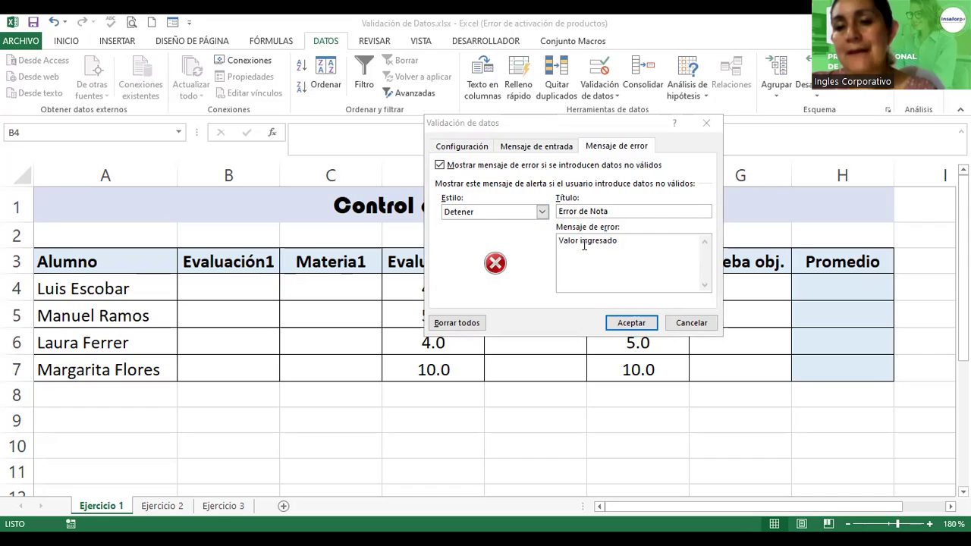
left_click(664, 264)
type("inválido")
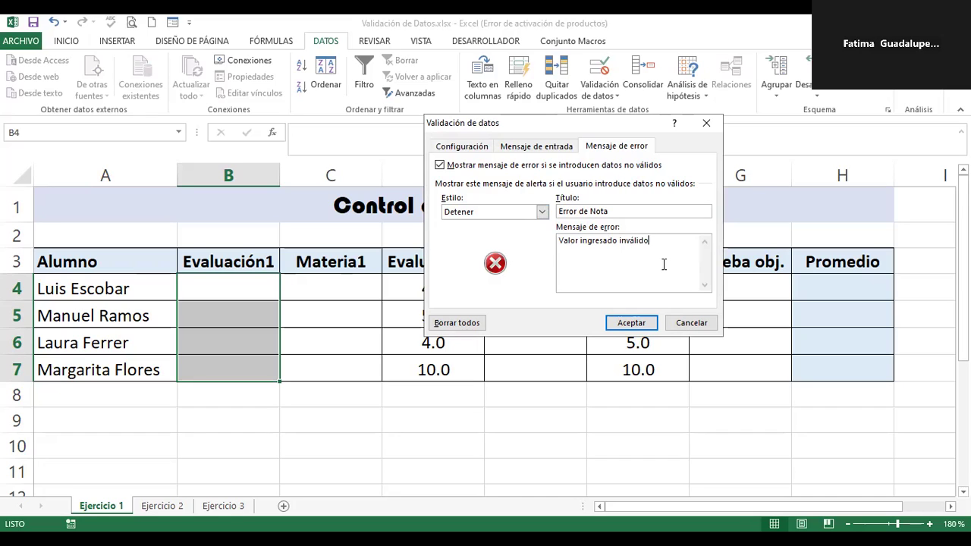
left_click(542, 213)
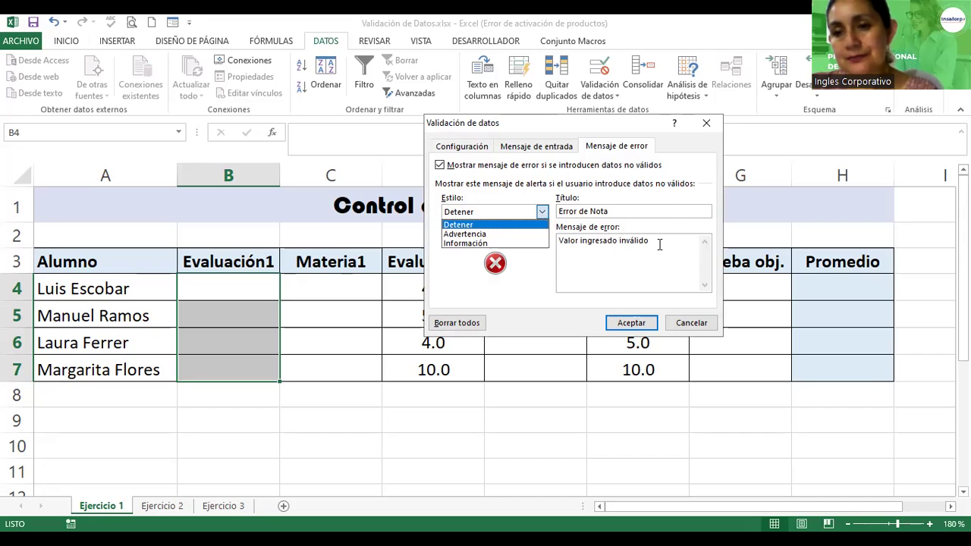
left_click(659, 245)
type(",")
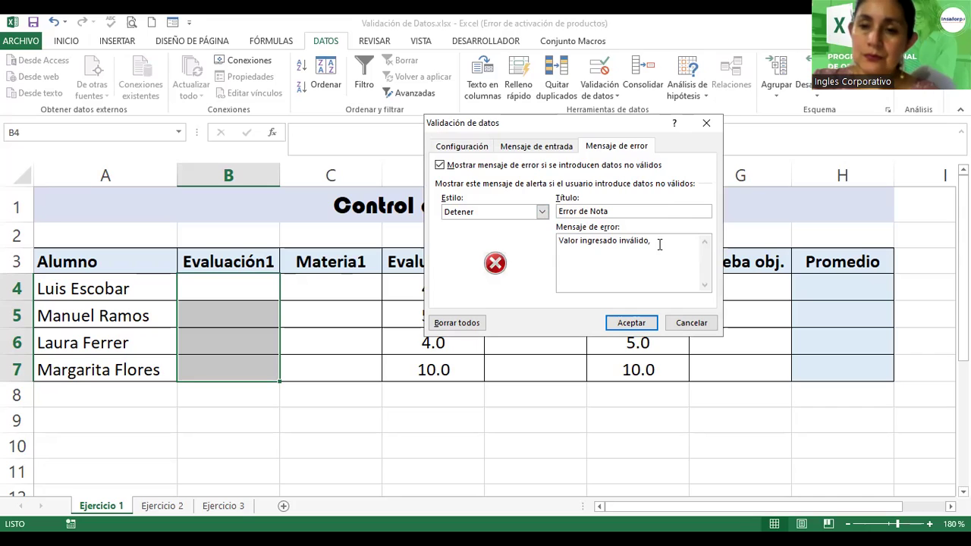
key("BackSpace")
type(".")
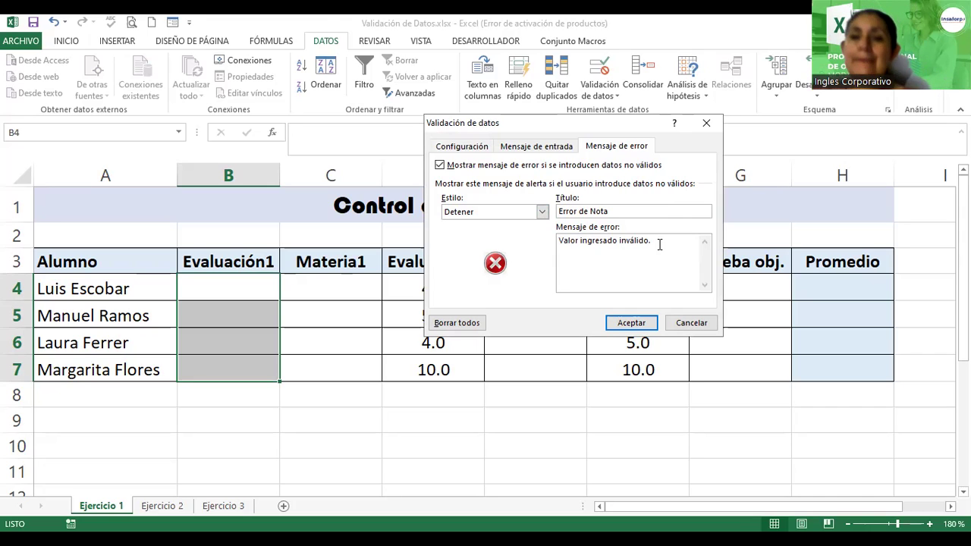
Review all three validation settings and apply the rule to B4:B7.
left_click(320, 21)
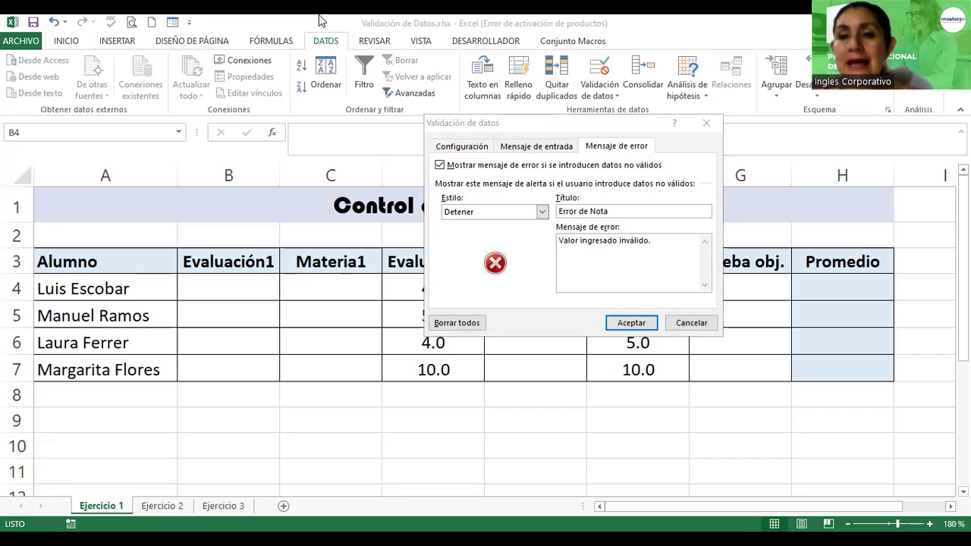
left_click(479, 207)
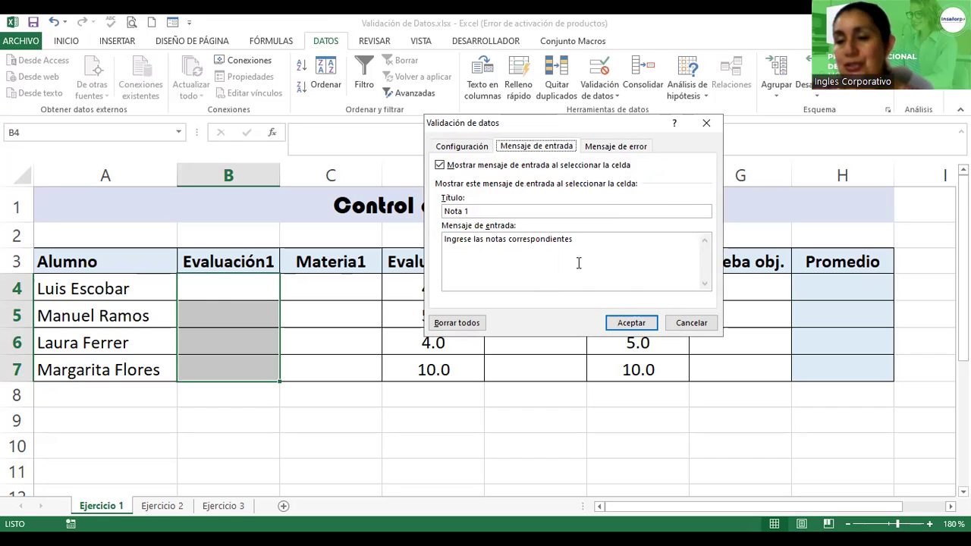
left_click(626, 149)
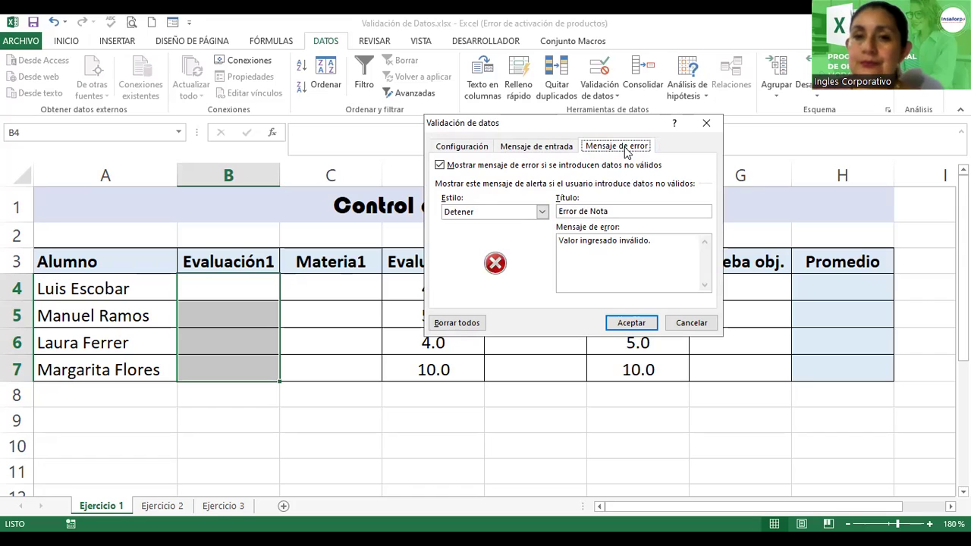
left_click(465, 146)
left_click(531, 147)
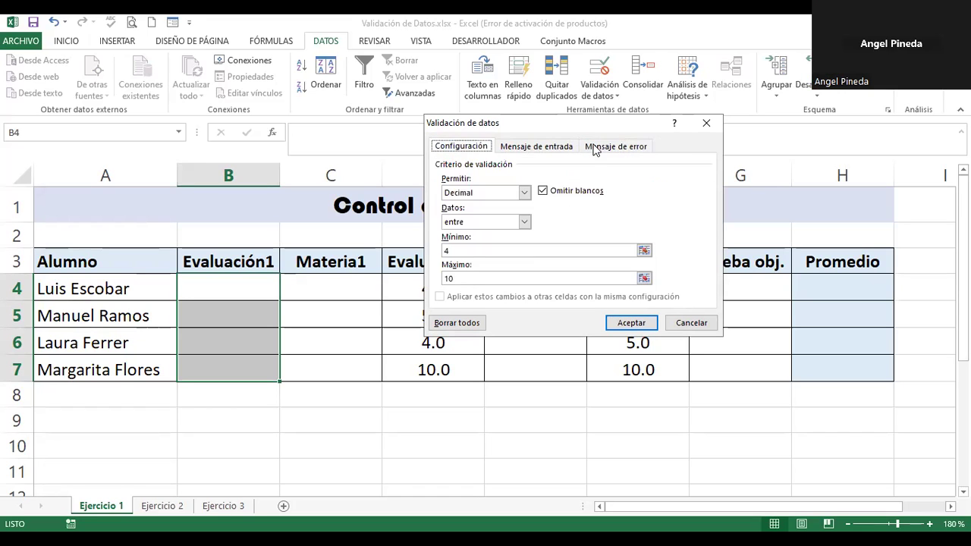
key("ctrl+Tab")
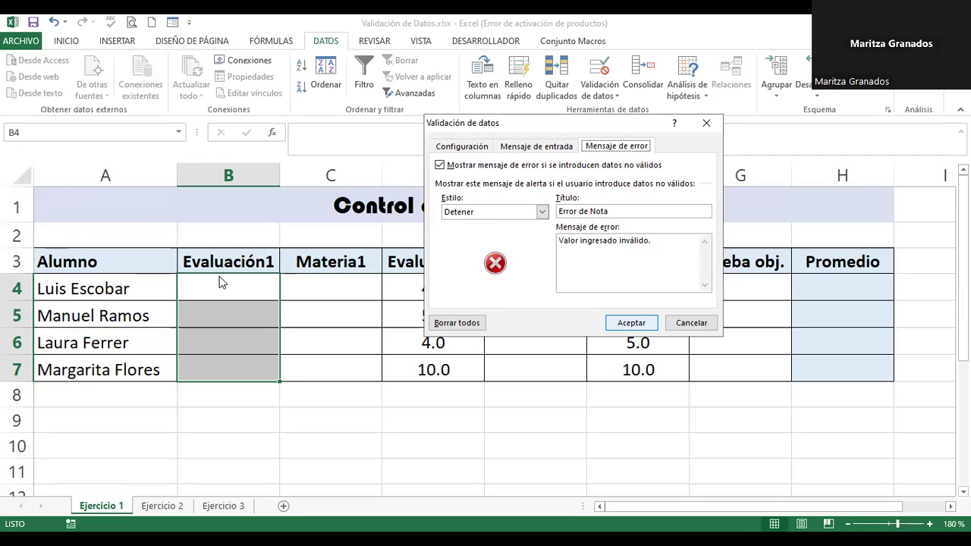
key("Return")
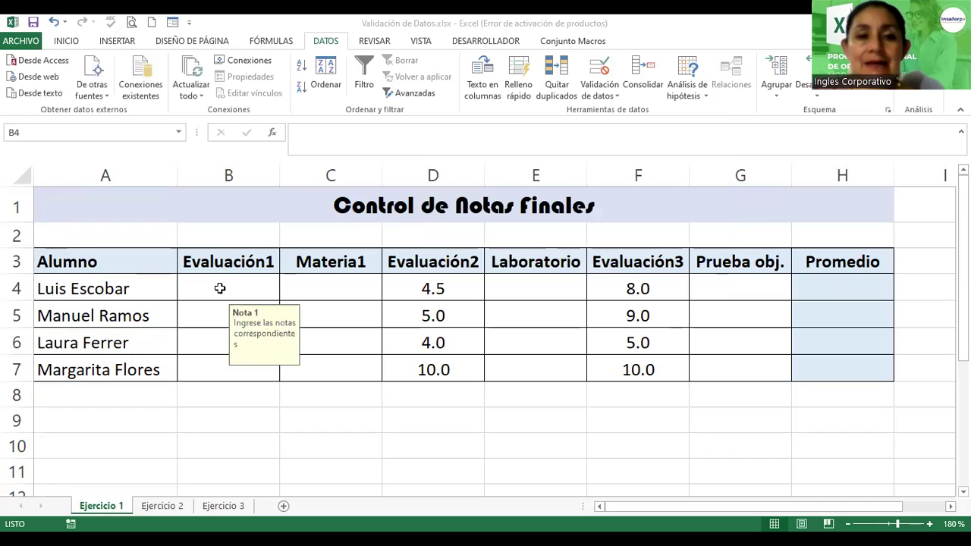
left_click(219, 289)
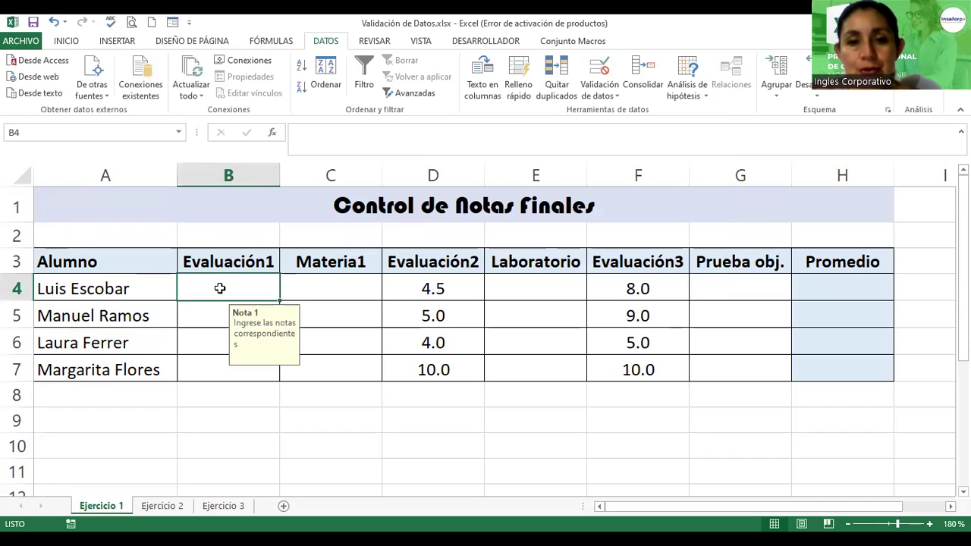
key("Down")
key("Down")
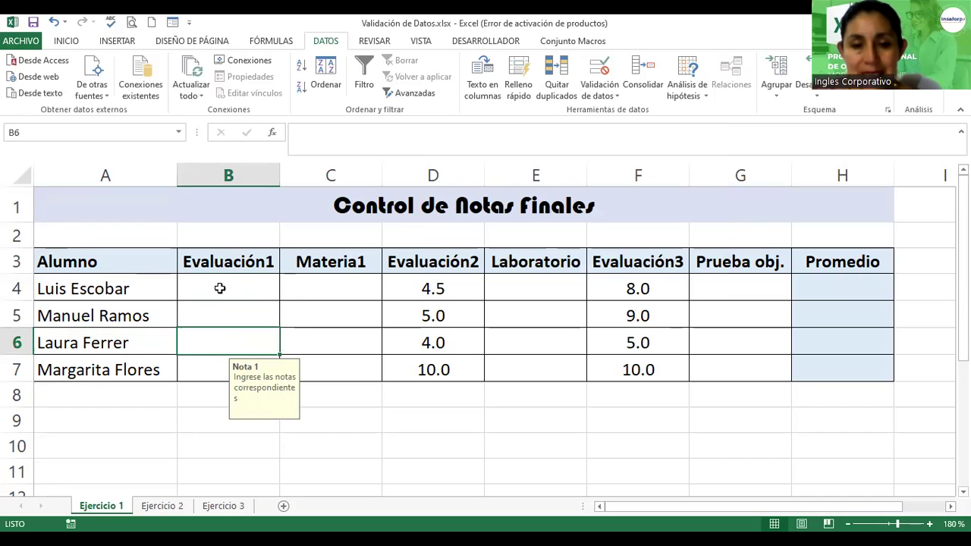
key("Down")
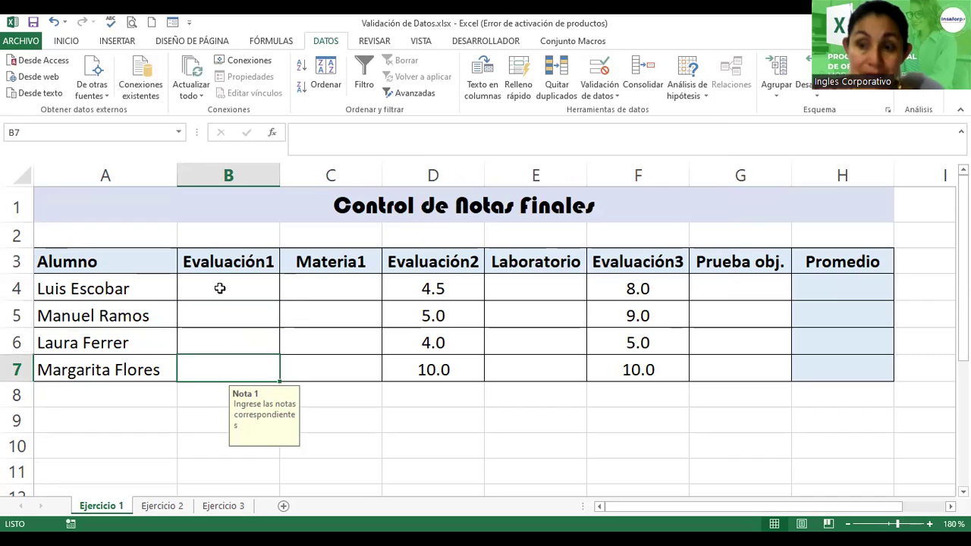
key("Up")
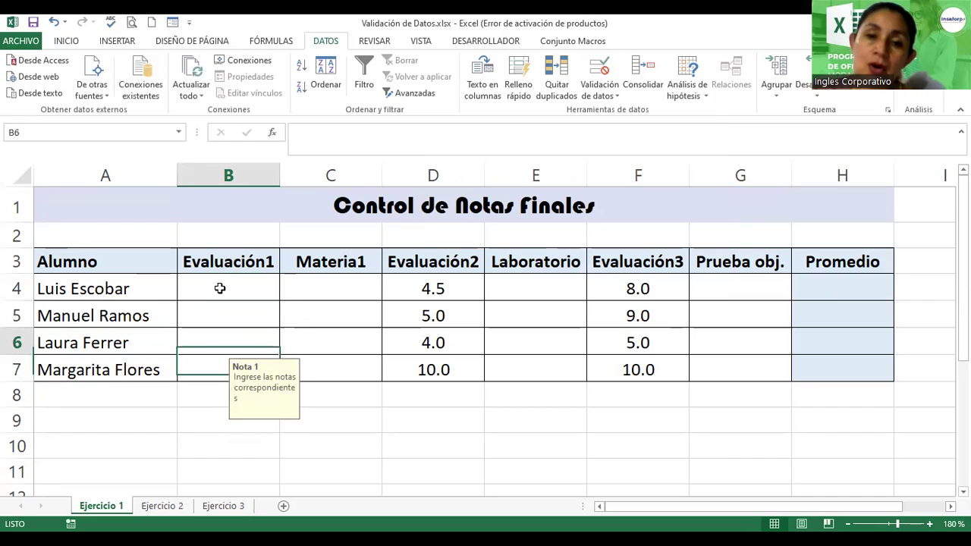
left_click(219, 289)
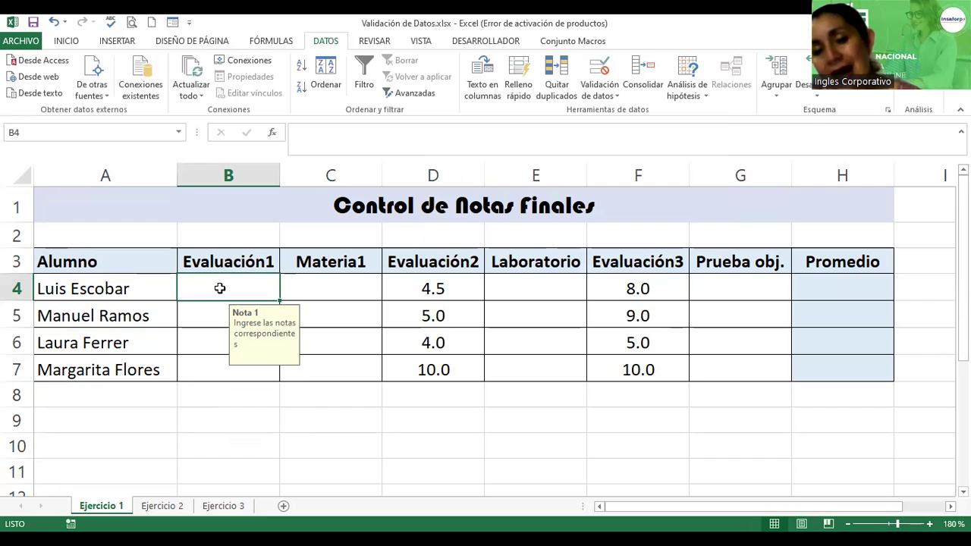
key("Right")
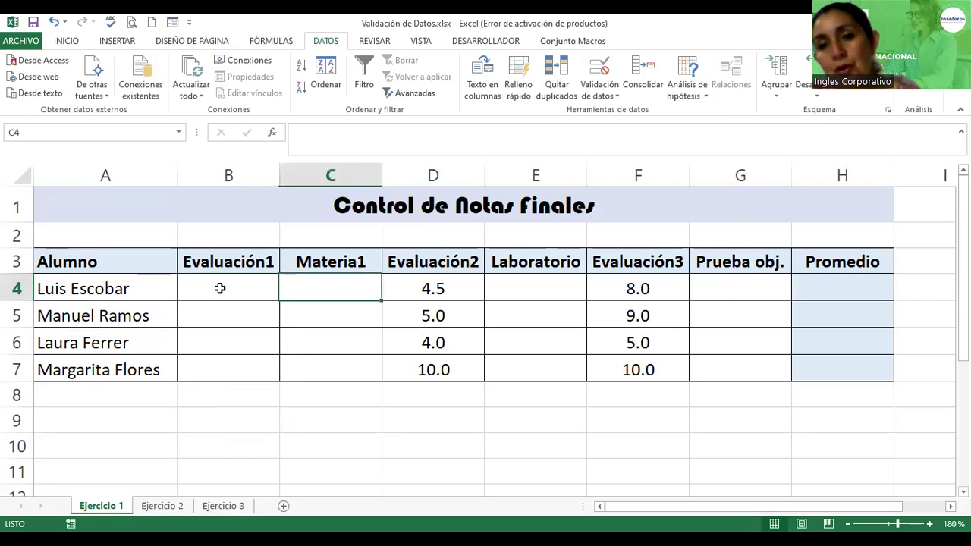
key("Right")
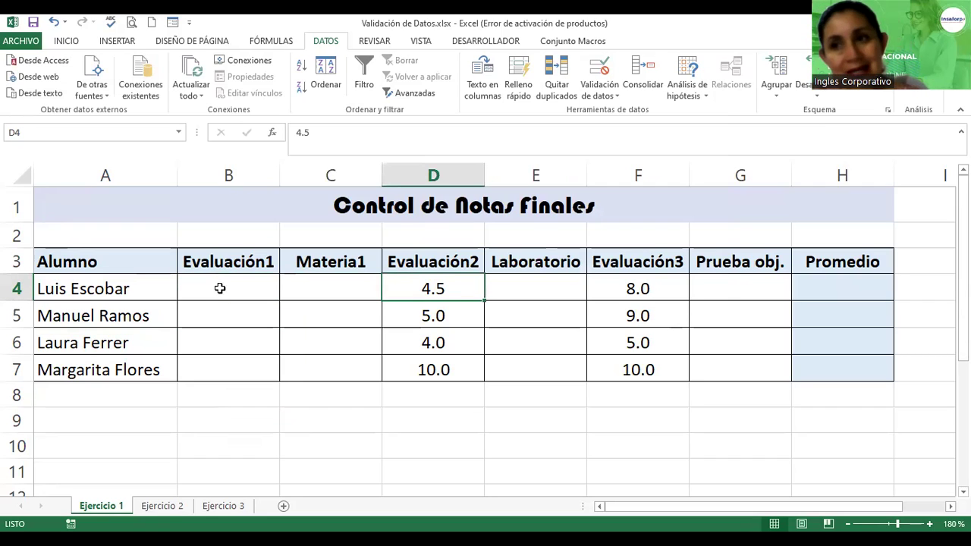
key("Right")
key("Right")
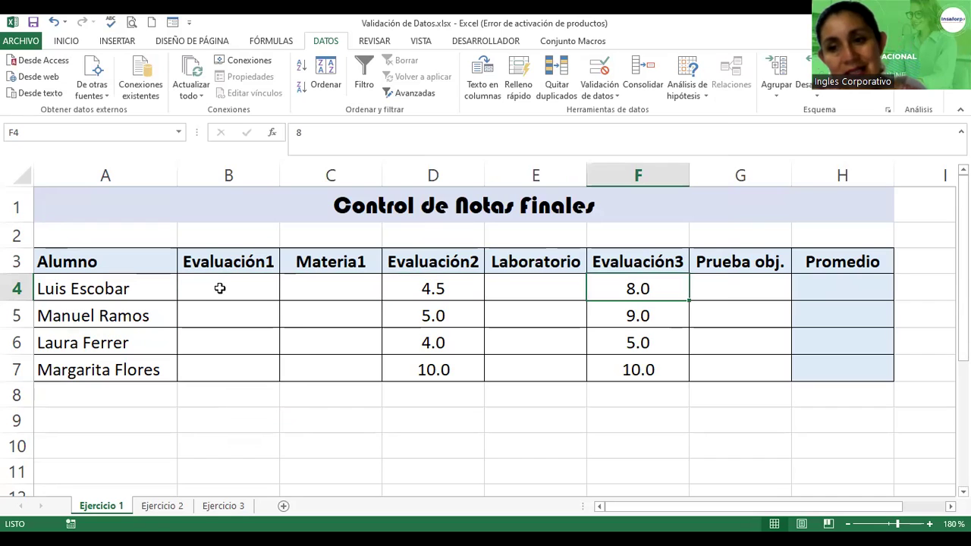
key("Left")
key("Down")
key("Down")
key("Left")
key("Left")
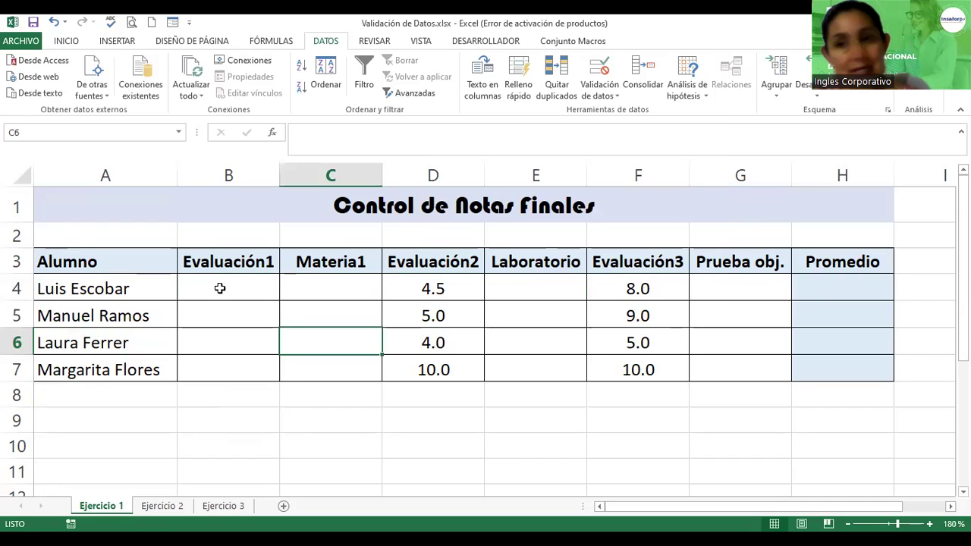
key("Left")
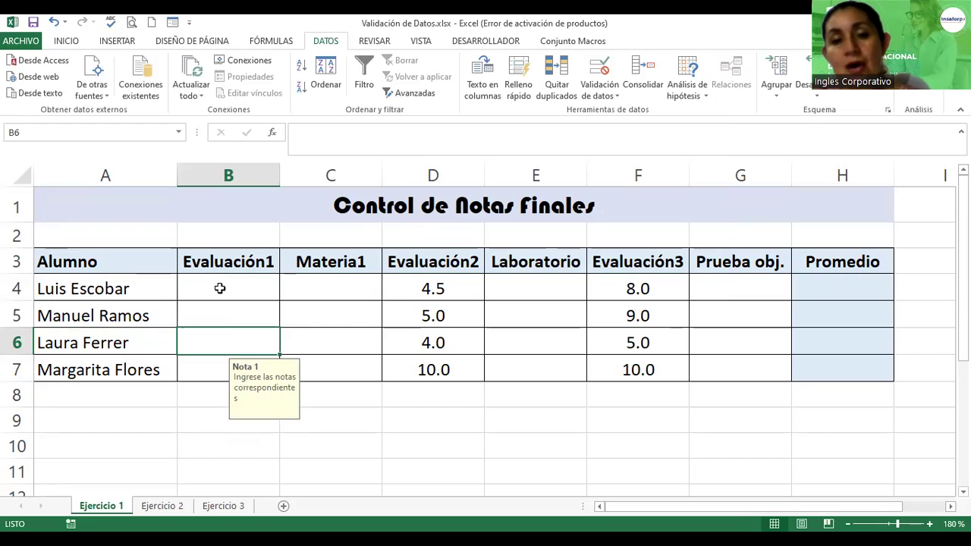
key("Up")
key("Up")
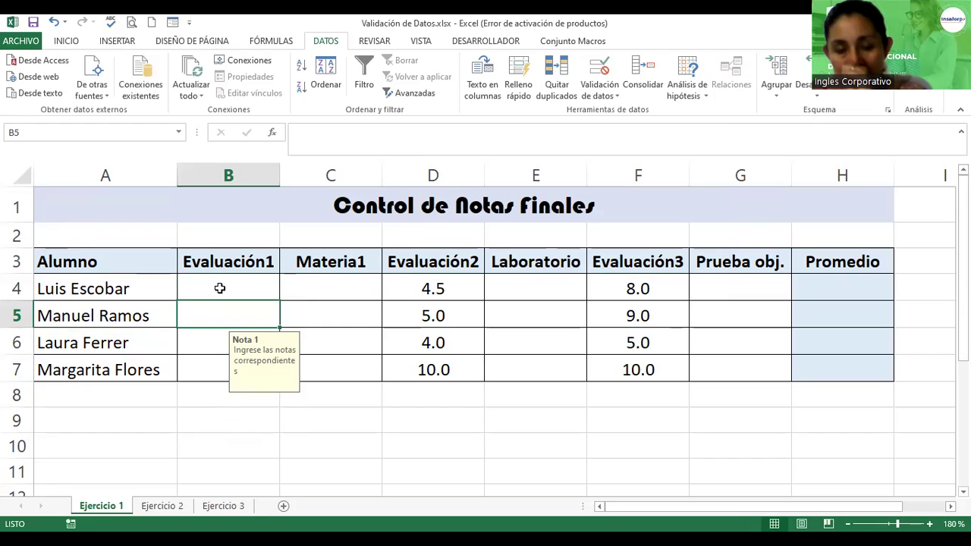
key("Down")
key("Down")
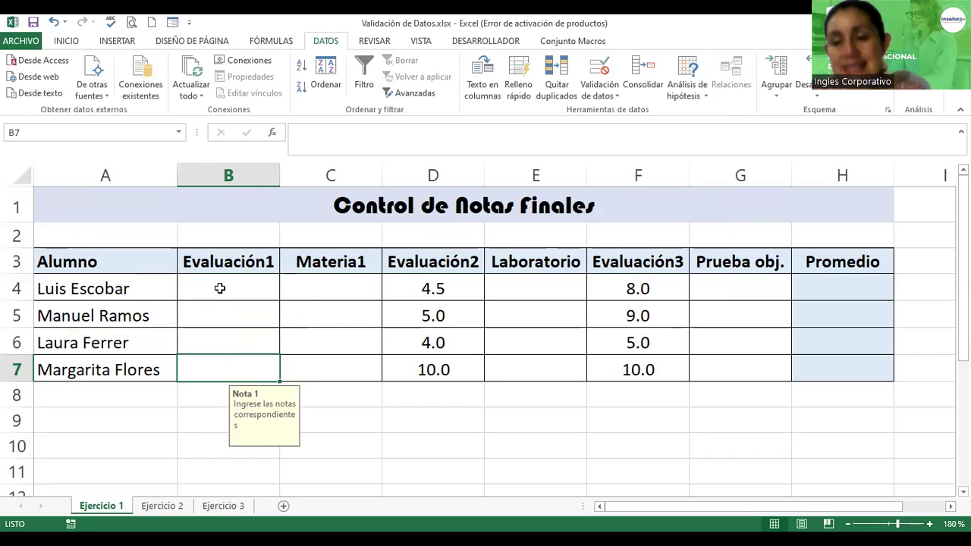
left_click(219, 289)
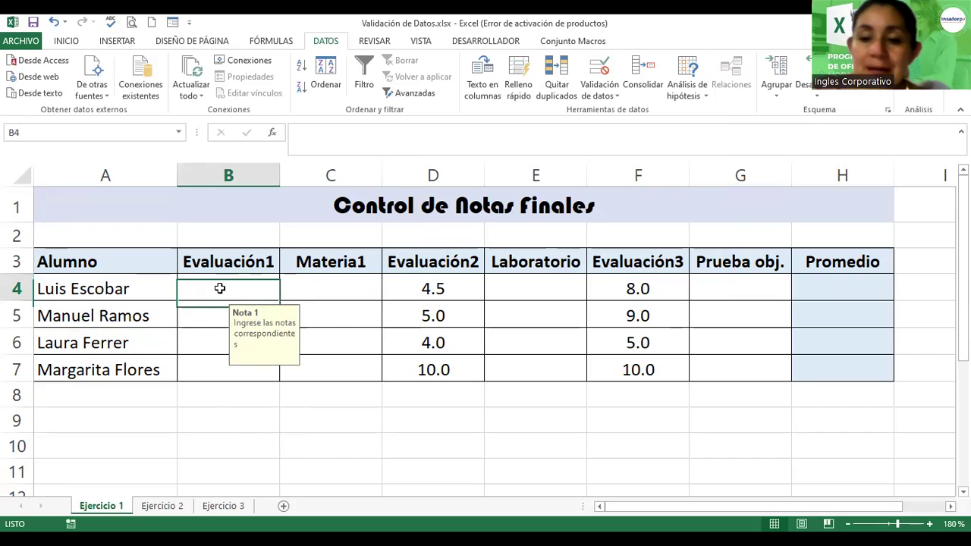
Test the rule with 90 and 75, retrying with 8 in B4 and 7.5 in B5.
type("90")
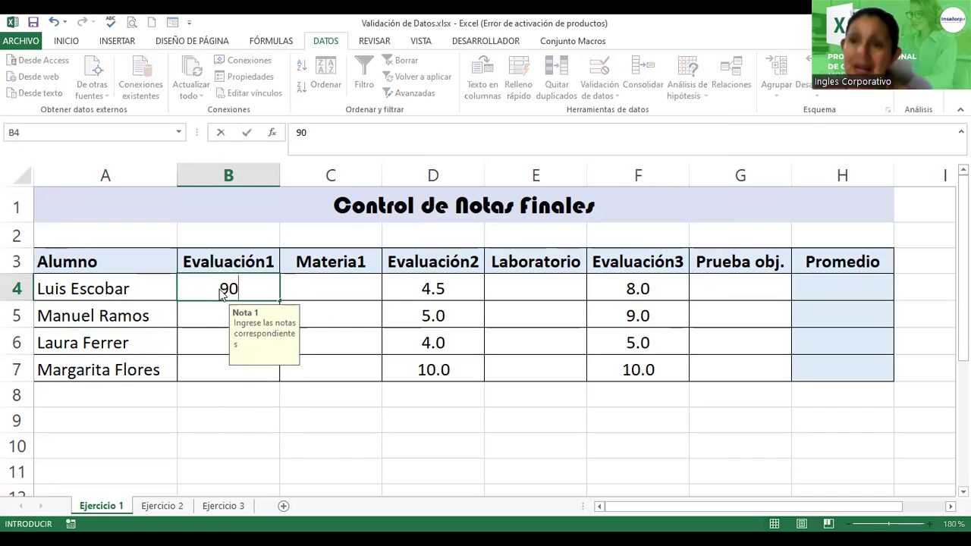
key("Return")
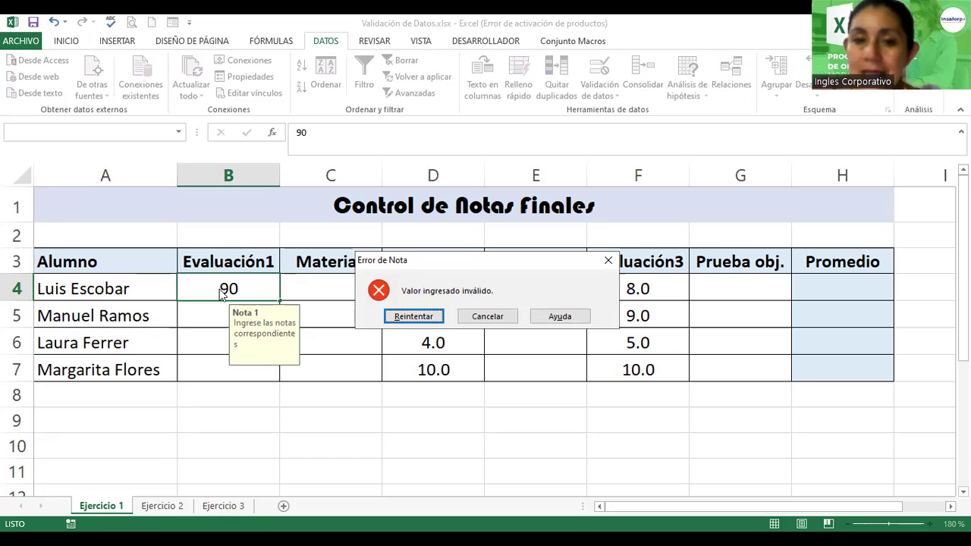
key("Return")
type("8")
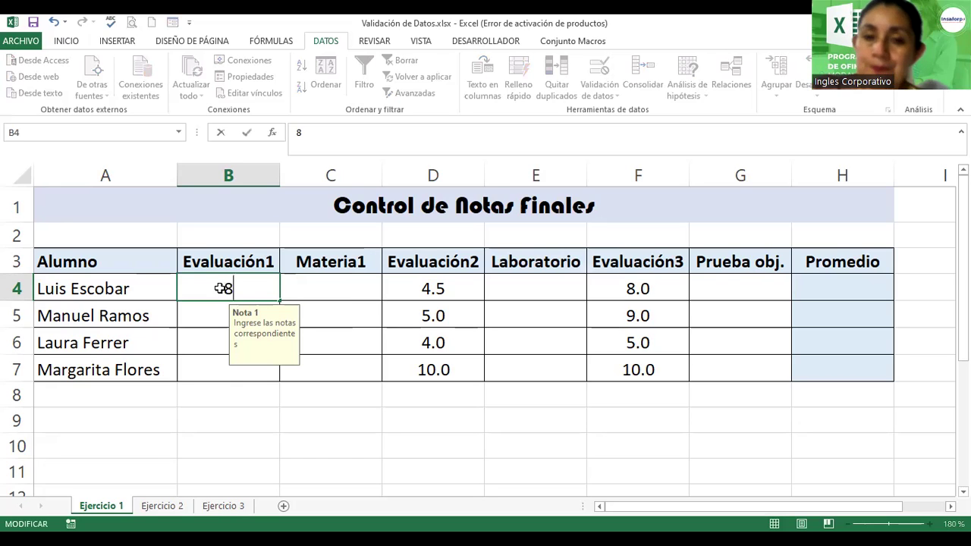
key("Return")
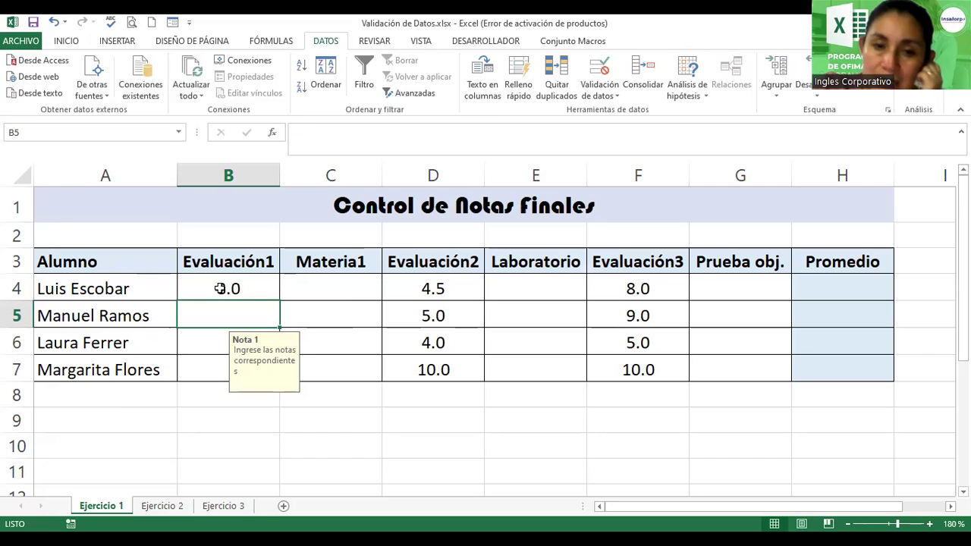
type("75")
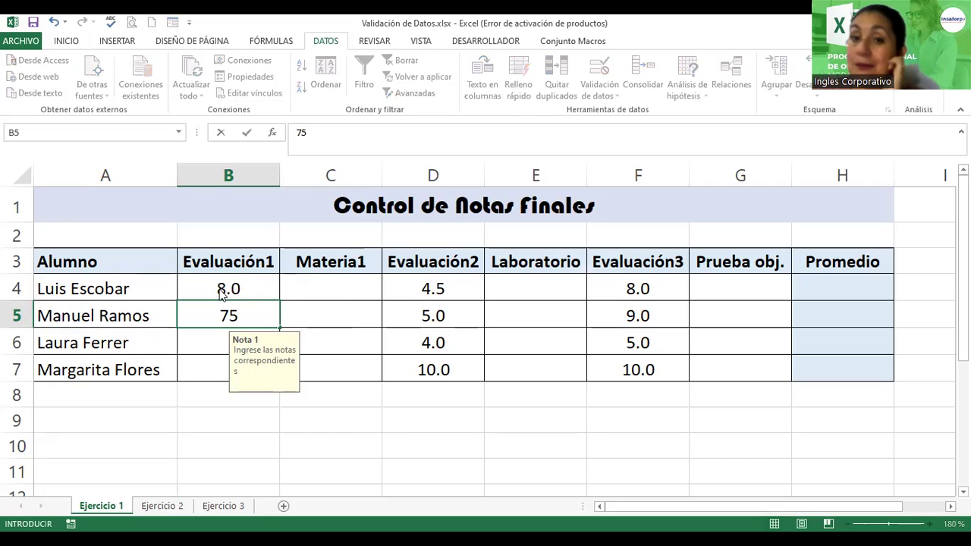
key("Return")
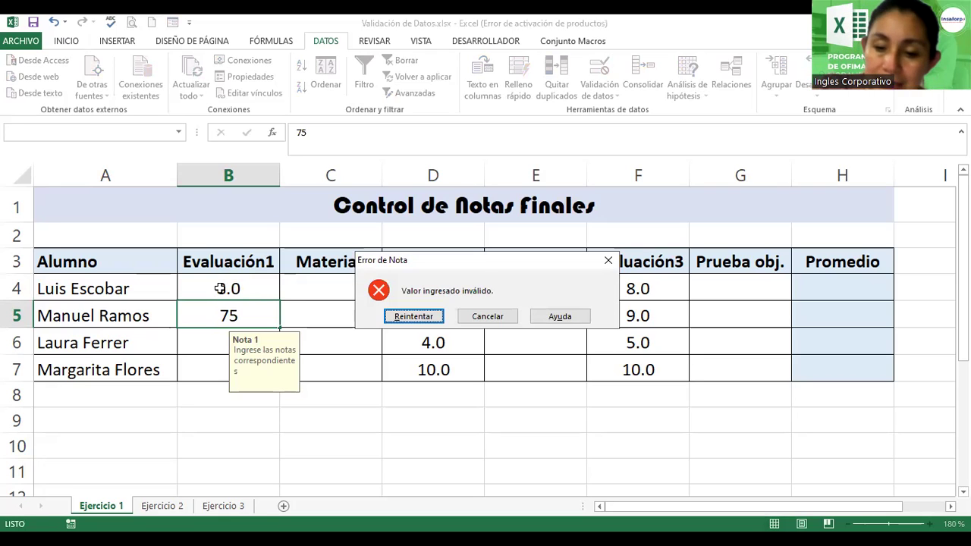
key("Return")
type("7.5")
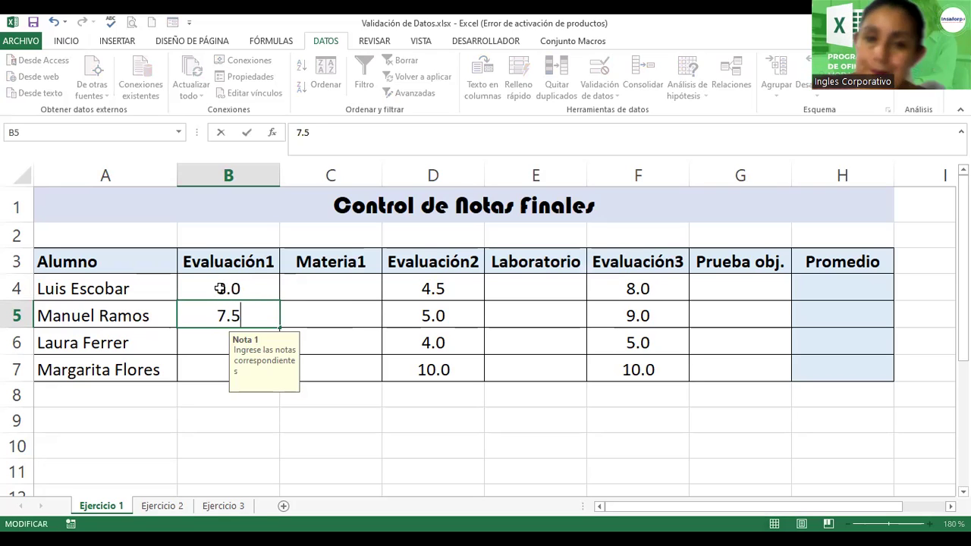
key("Return")
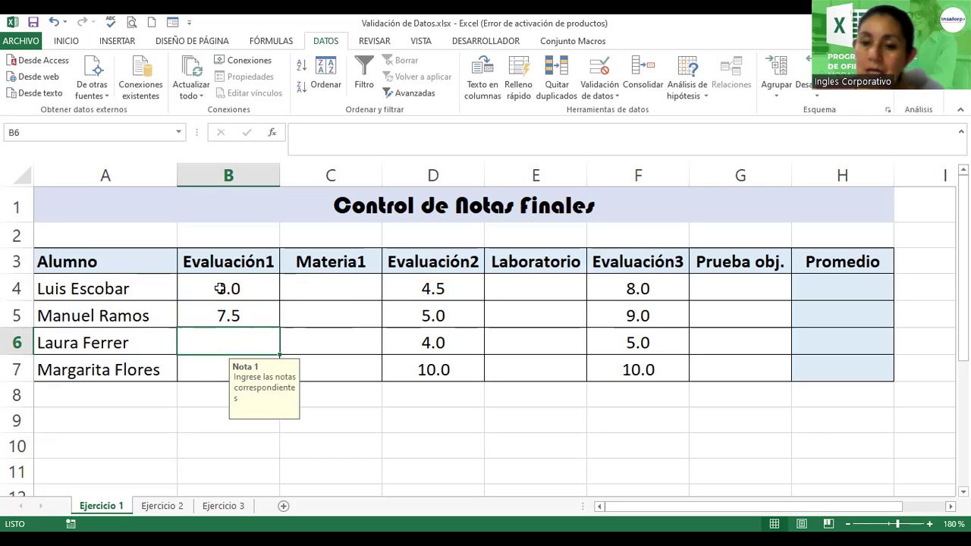
Replace the rejected 0.5 with 4 in B6, then enter 10 in B7.
type("0.5")
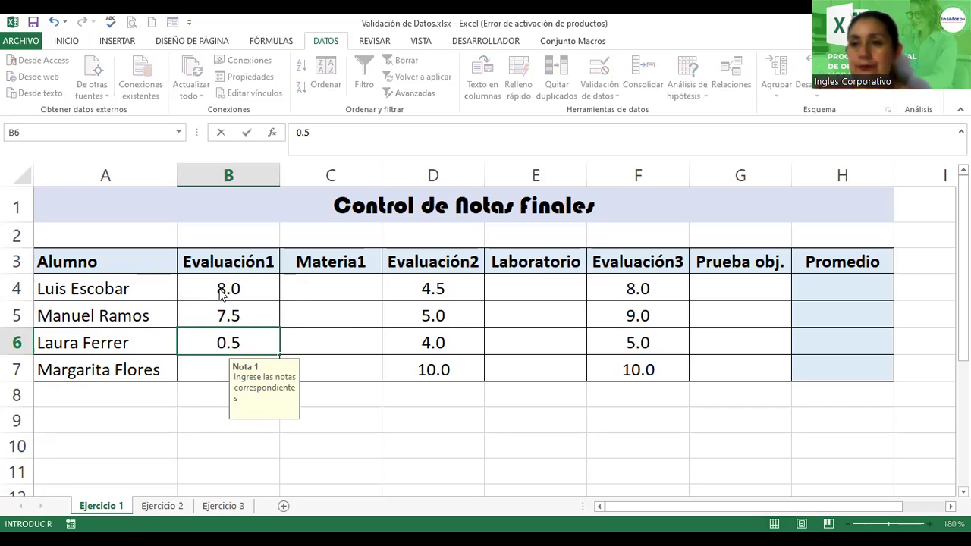
key("Return")
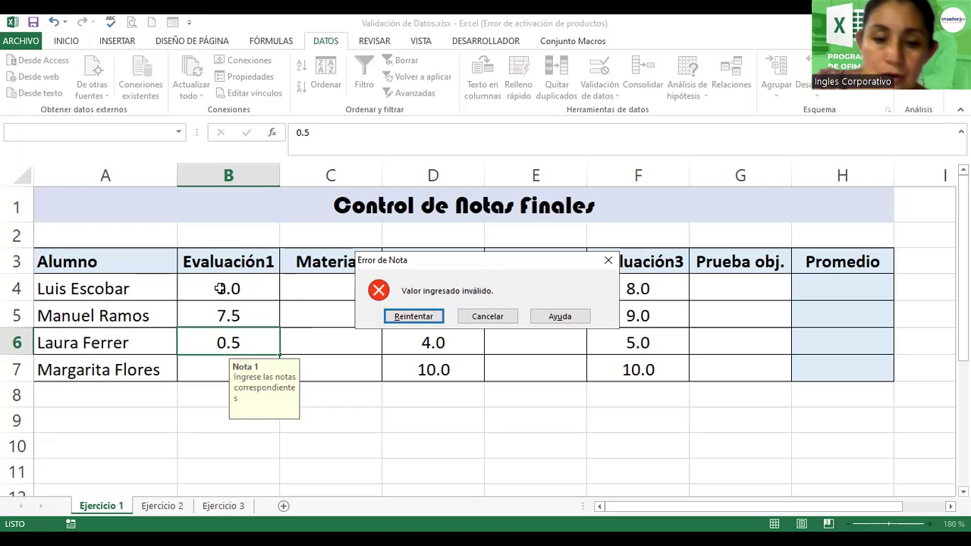
key("Return")
type("4")
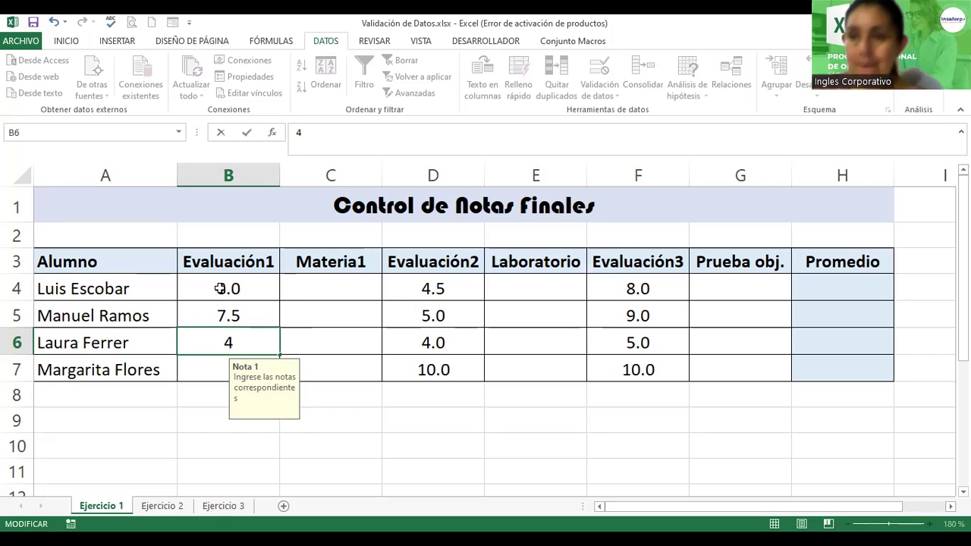
key("Return")
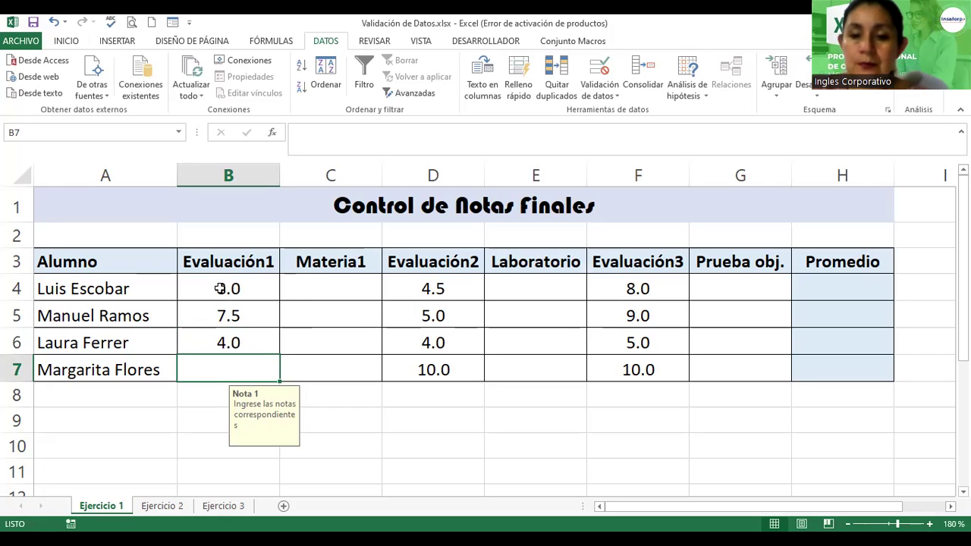
type("10")
key("Return")
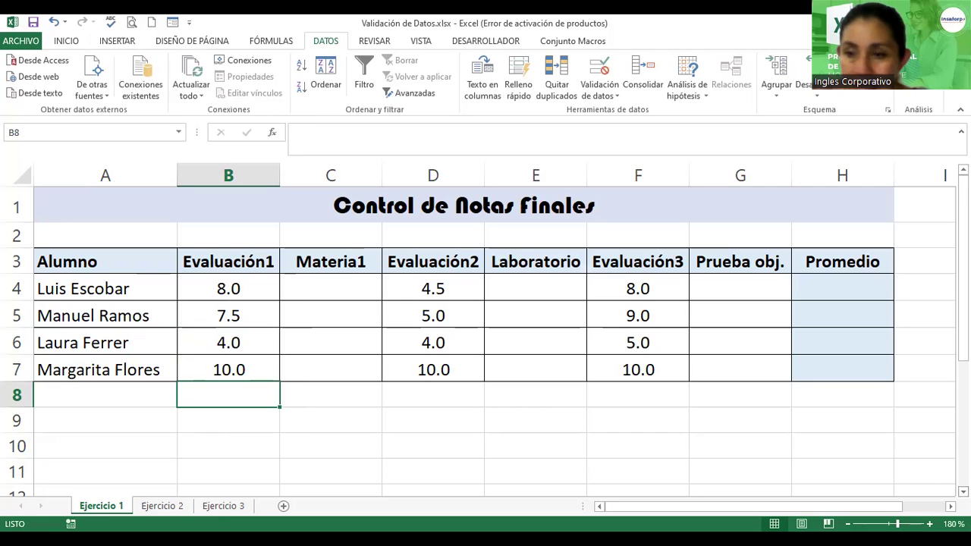
Scroll right to the empty area and type the header Materia in K3.
scroll(486, 334, "down", 1)
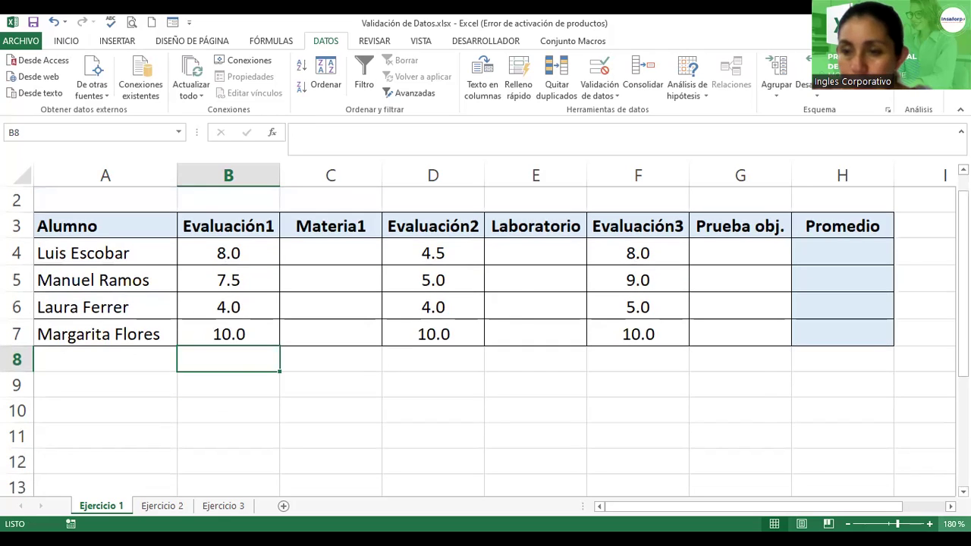
scroll(485, 334, "right", 1)
scroll(711, 351, "right", 3)
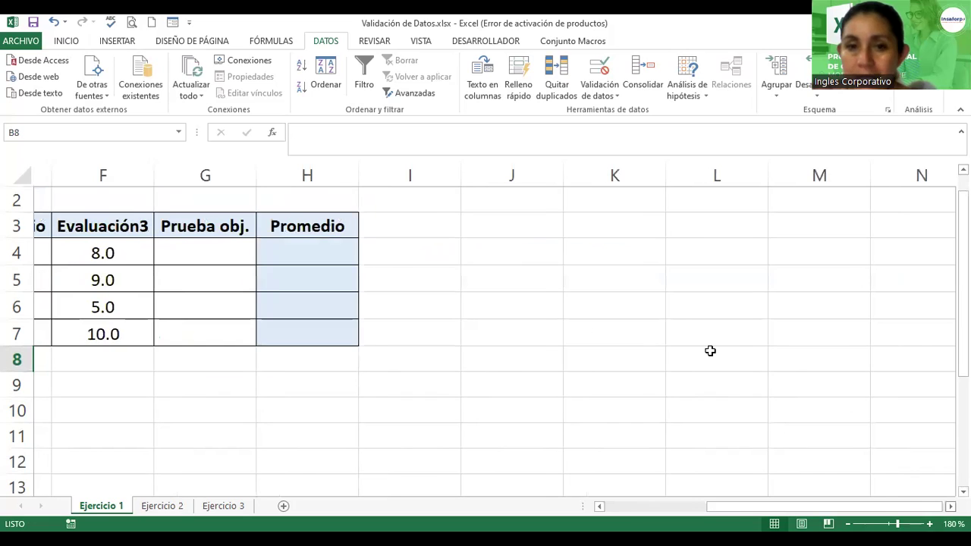
scroll(683, 232, "right", 1)
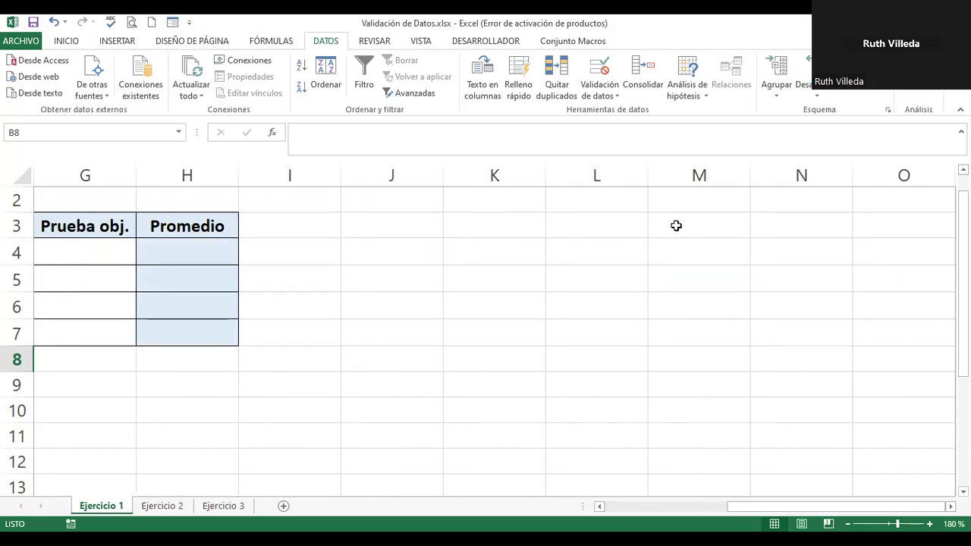
left_click(494, 223)
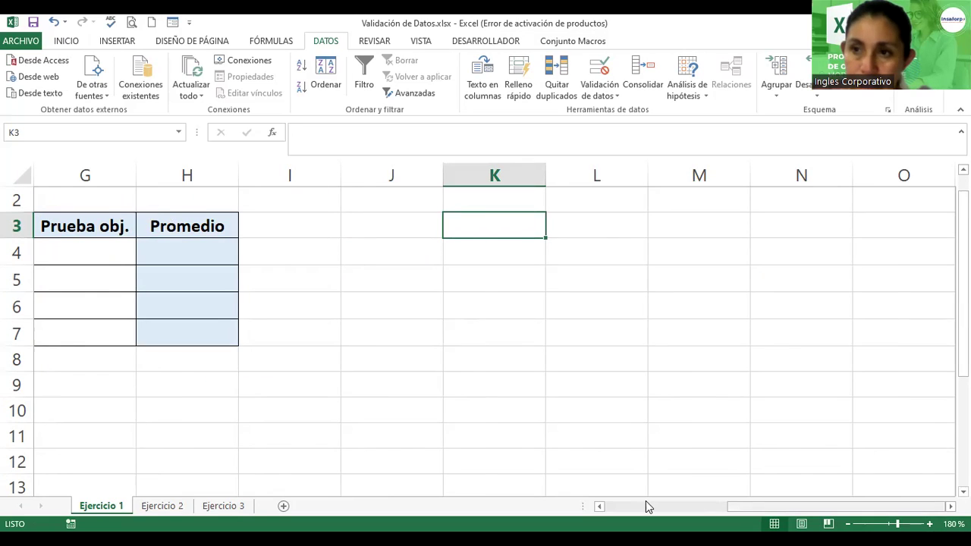
left_click_drag(773, 507, 648, 507)
left_click_drag(367, 393, 260, 331)
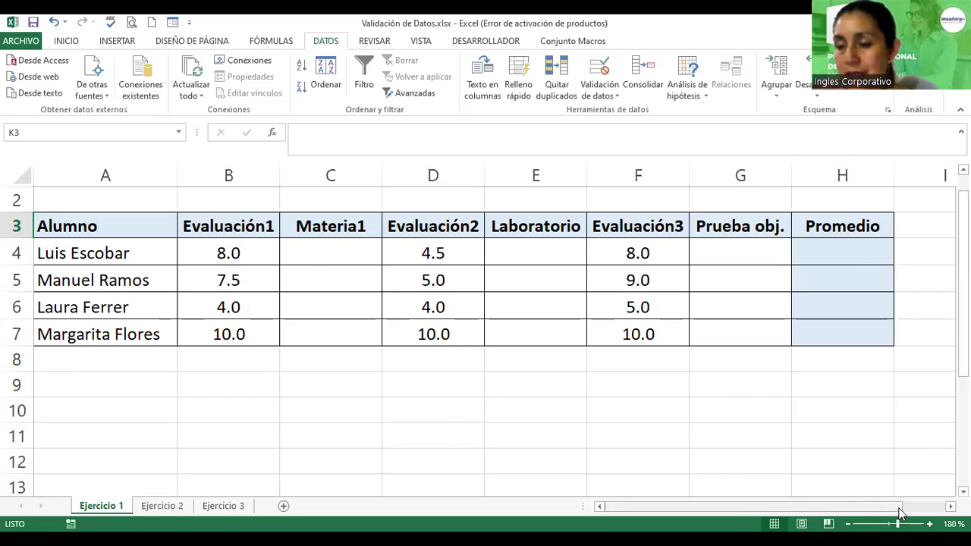
scroll(899, 509, "right", 5)
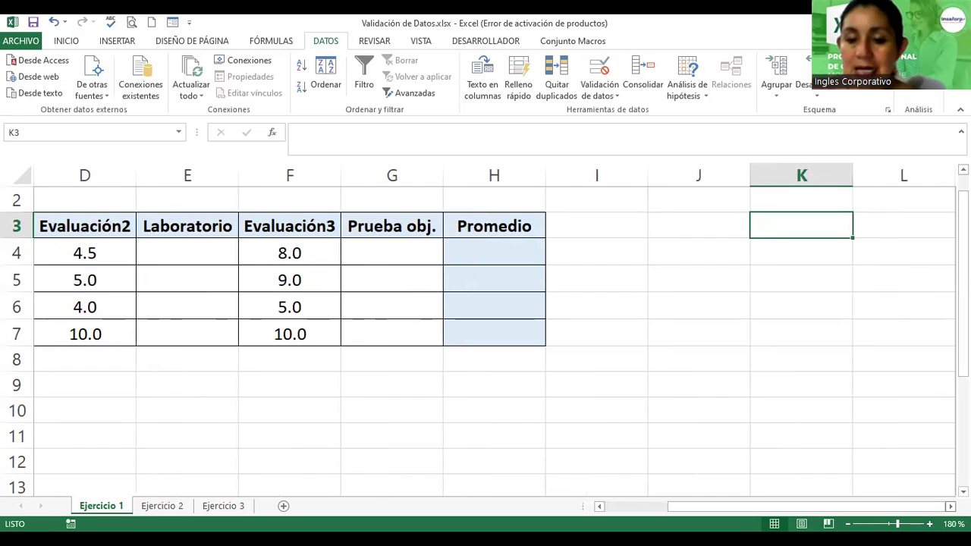
type("Materia")
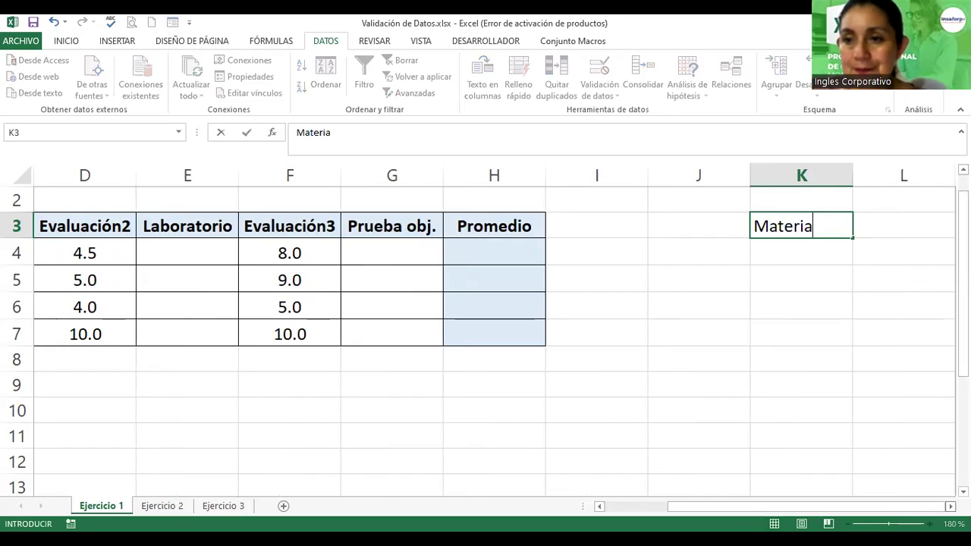
Complete the K3:M3 headers Materia, Laboratorio and Prueba obj.
key("Tab")
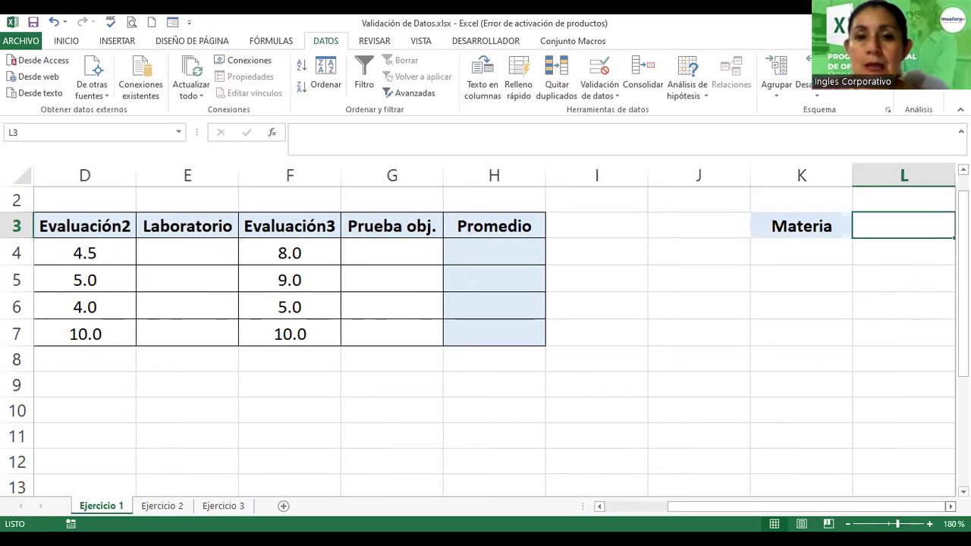
type("Laboratorio")
key("Tab")
type("PR")
key("BackSpace")
type("u")
key("BackSpace")
type("rueba obj")
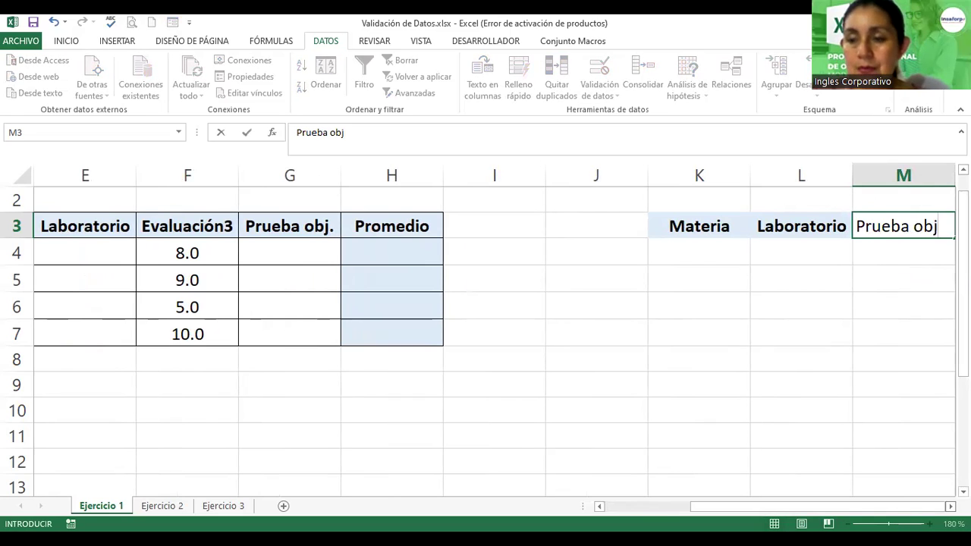
key("Return")
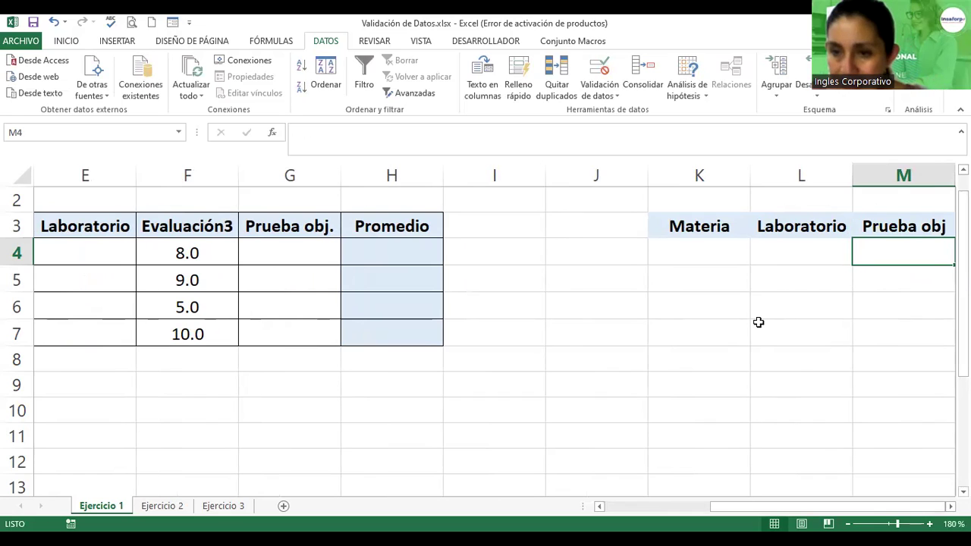
List Ciencias, Sociales, Informática, Lenguaje and Educación Física in K4:K8.
left_click(695, 249)
type("Ciencias")
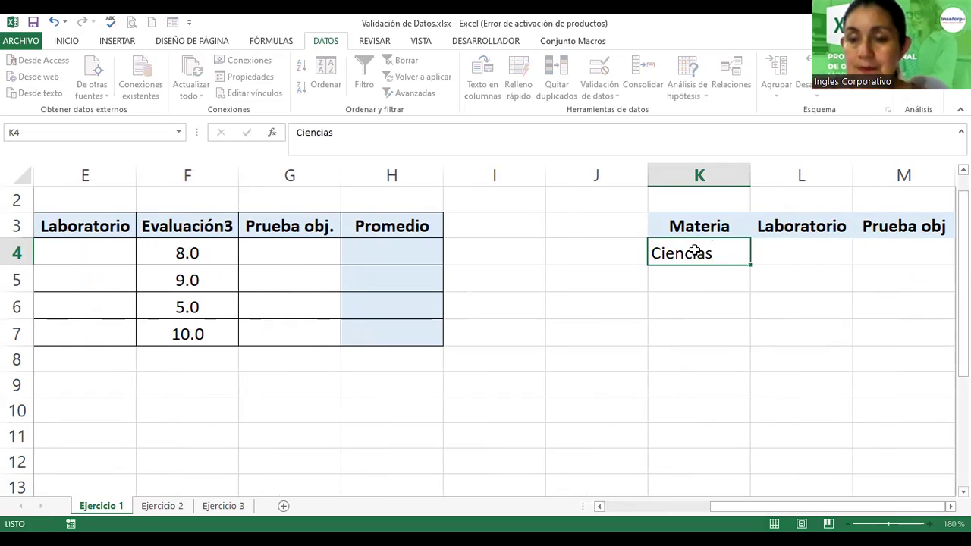
key("Return")
type("Sociale")
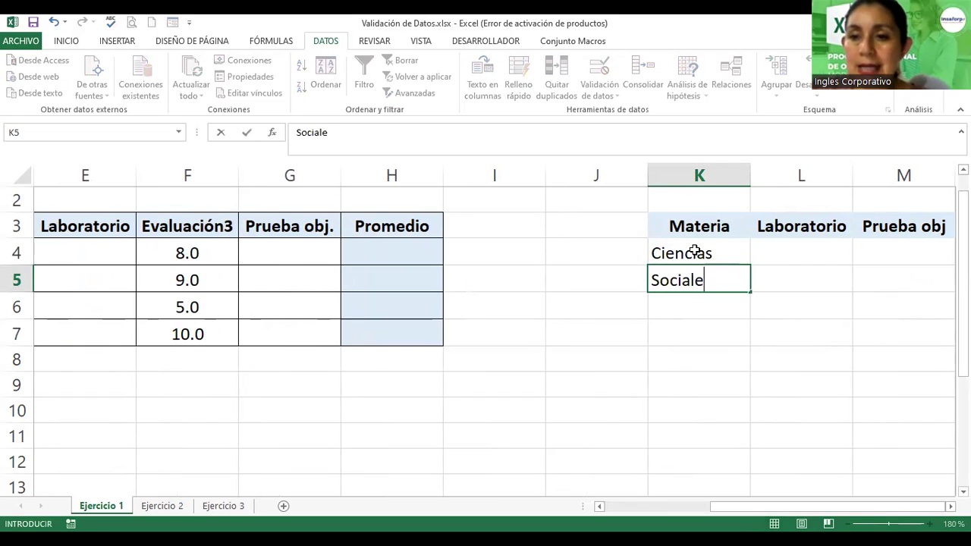
type("s")
key("Return")
type("Informática")
key("Return")
type("Lenguaje")
key("Return")
type("Educ")
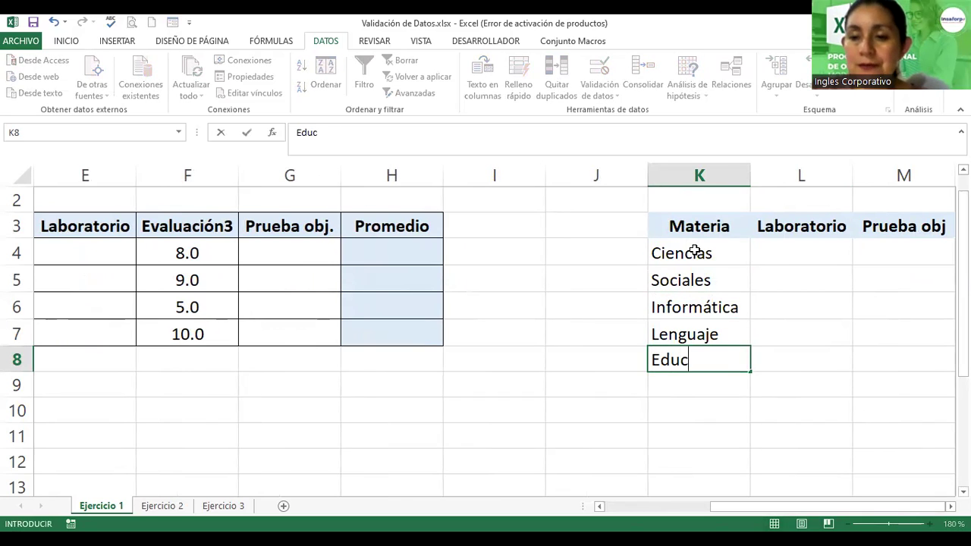
type("ación Fís")
key("BackSpace")
key("BackSpace")
type("sica")
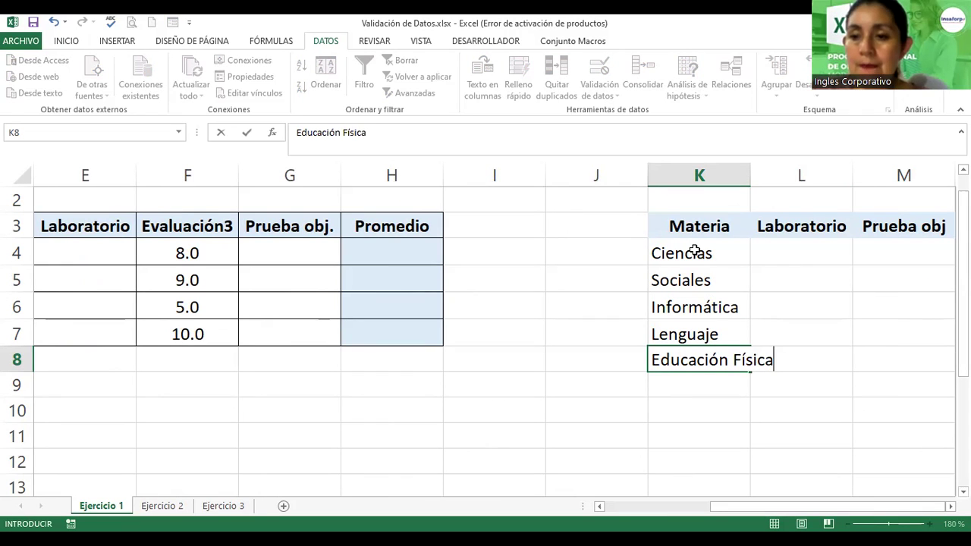
key("Tab")
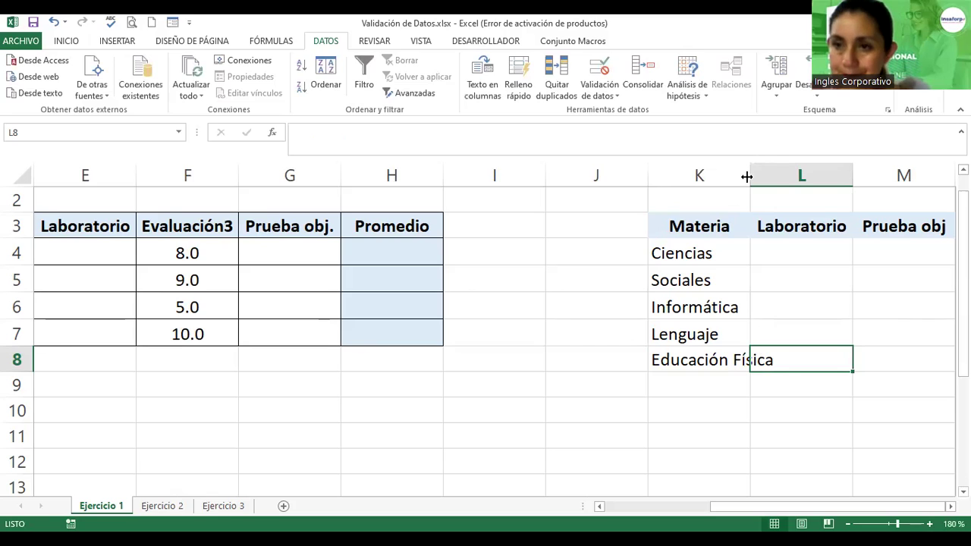
Widen column K and enter Practica I and Lectura comprensiva in L4:L5.
left_click_drag(746, 176, 785, 178)
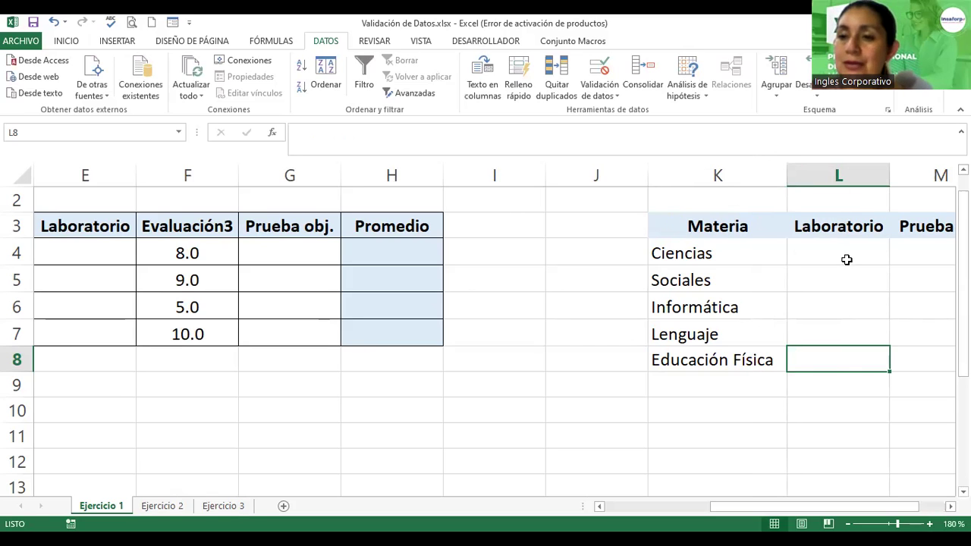
left_click(842, 250)
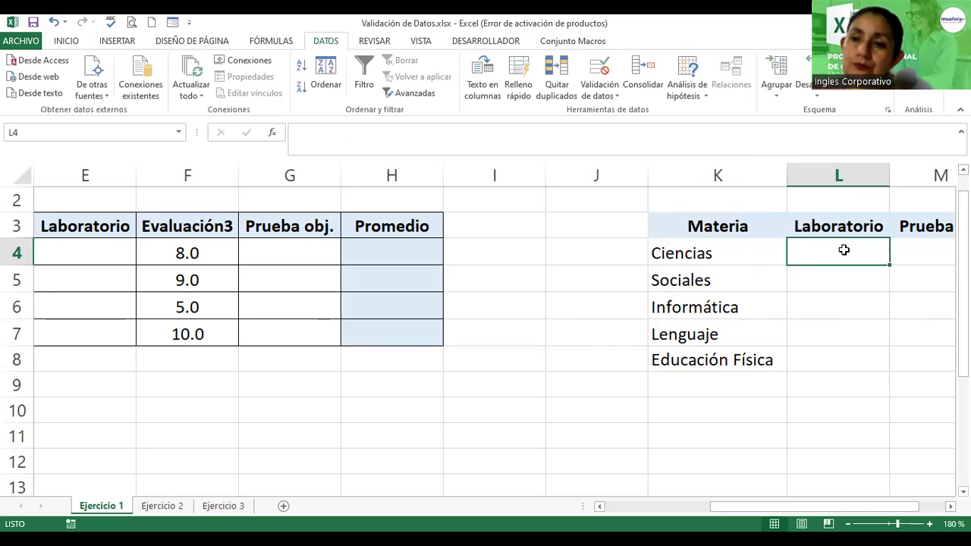
type("Practica ")
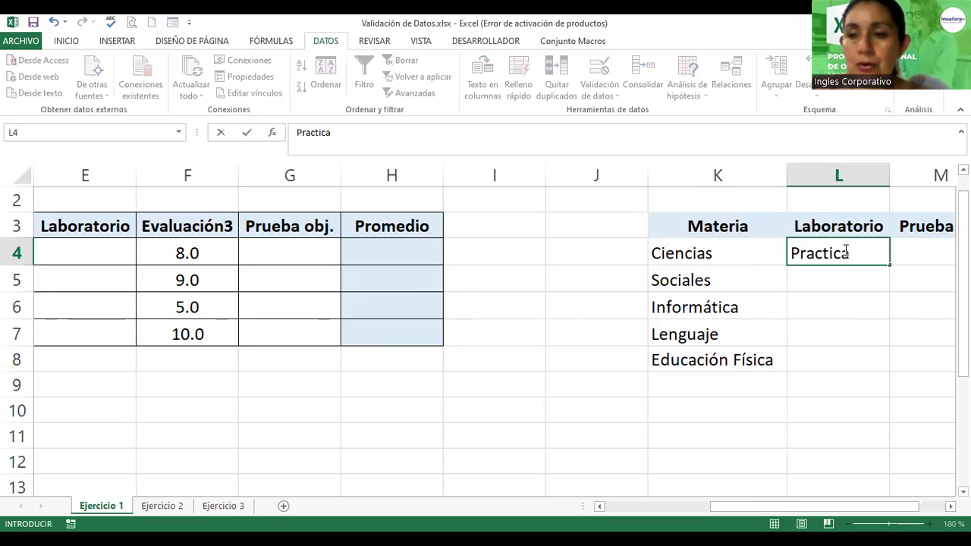
type("I")
key("Return")
type("Lectura com")
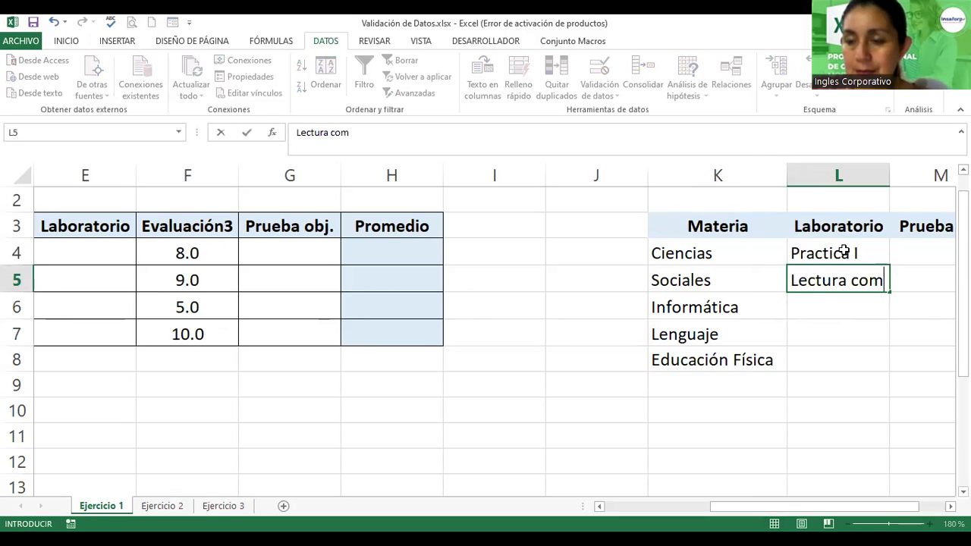
type("prensiva")
key("Return")
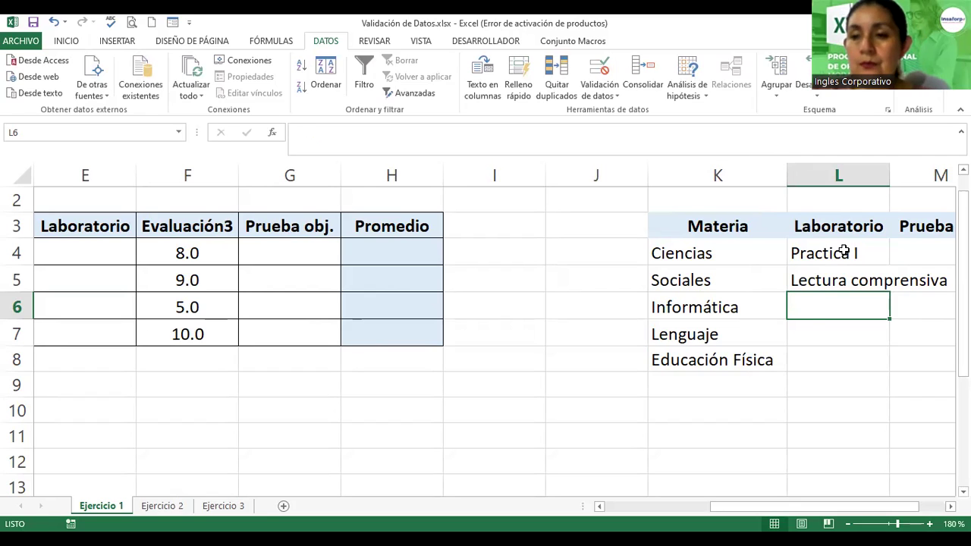
Add Practica Gerencial and Diseño Web to the Laboratorio list and widen column L.
type("PO")
key("BackSpace")
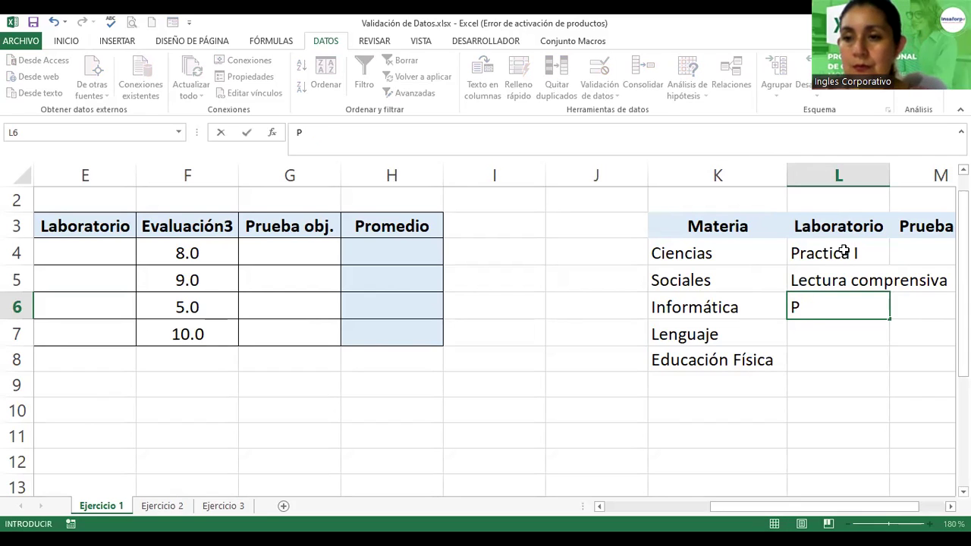
type("ractica ")
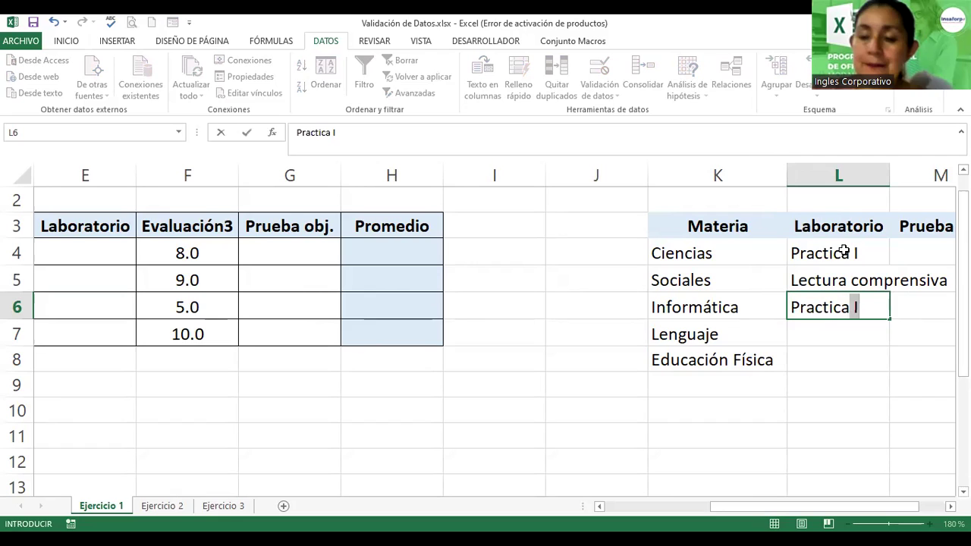
type("Gerencial")
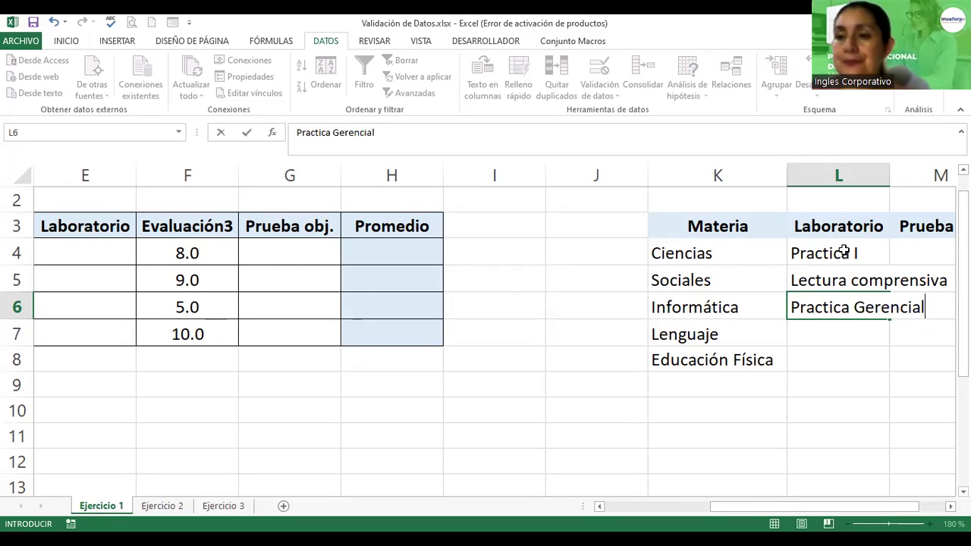
key("Return")
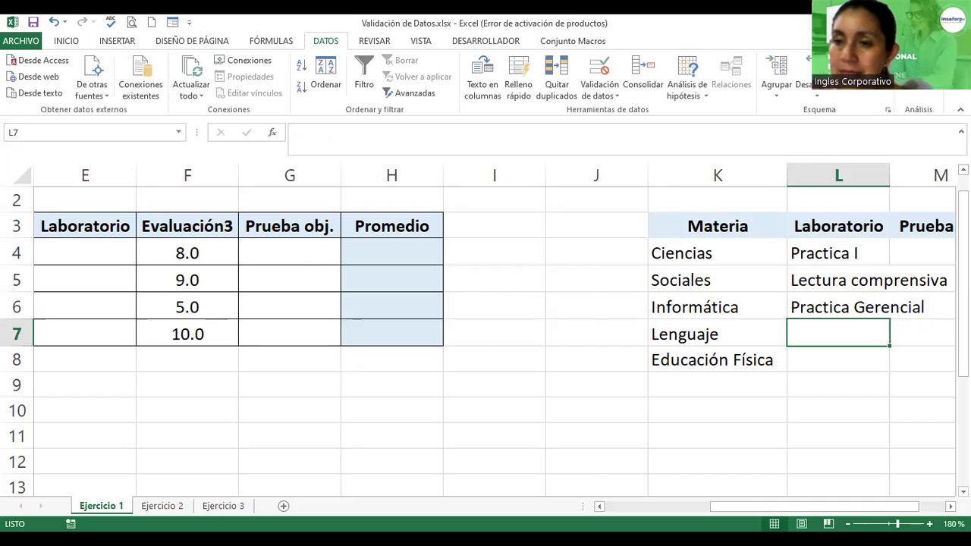
scroll(826, 457, "right", 2)
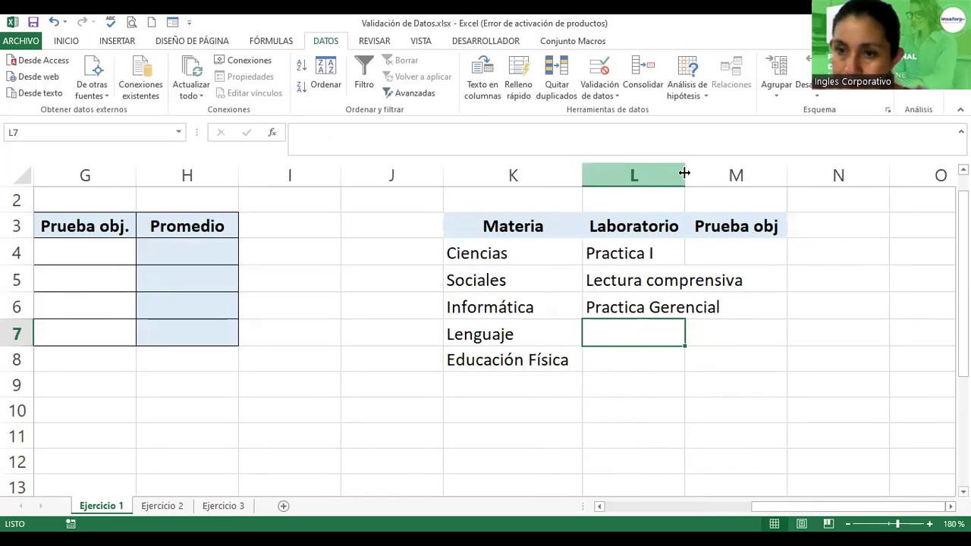
left_click_drag(685, 175, 749, 170)
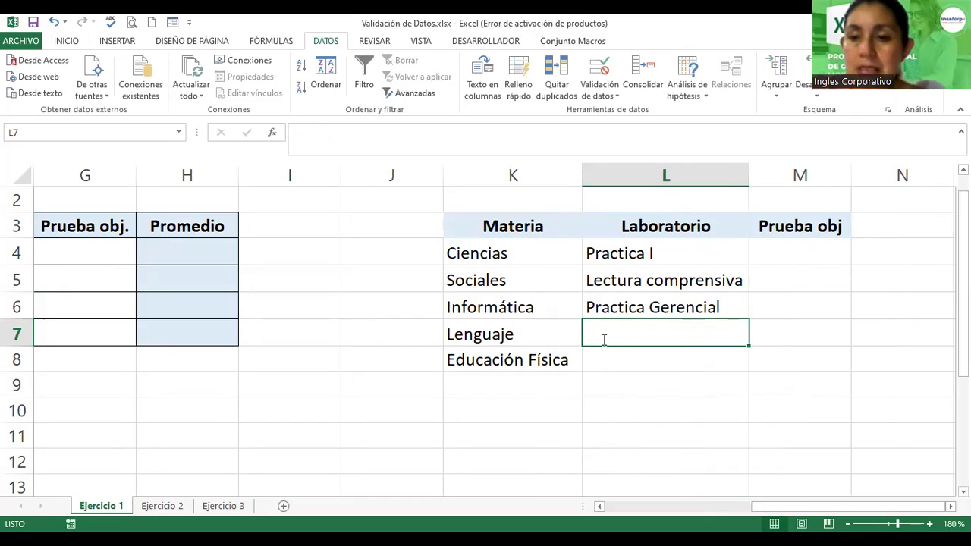
type("Diseño Web")
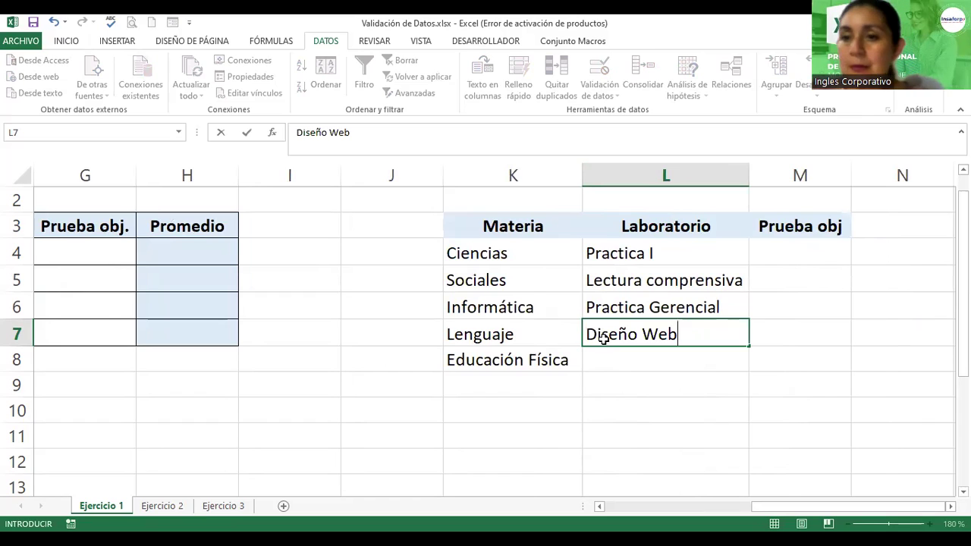
key("Return")
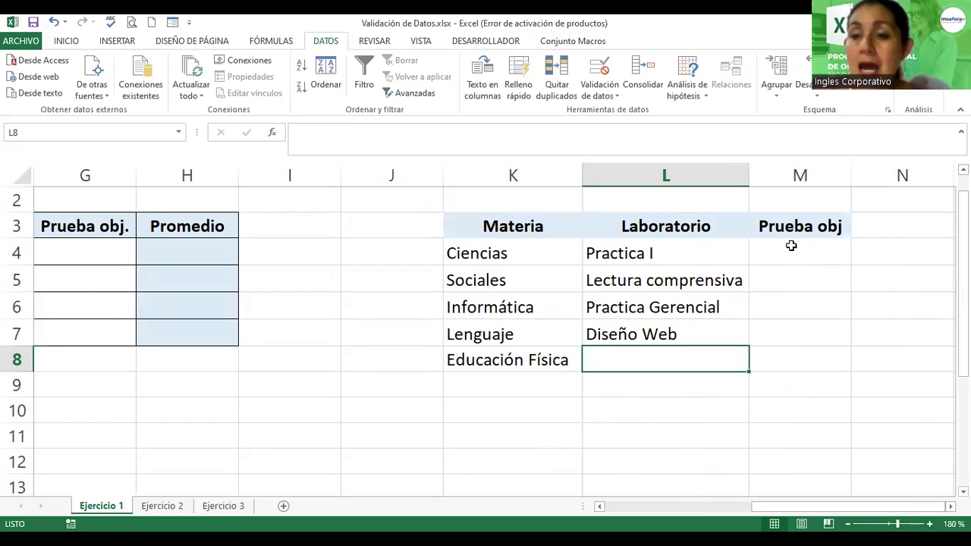
Enter Actividad Integradora, Examen Mensual and Examen de Trimestre in M4:M6.
left_click(791, 246)
type("Acktiv")
key("BackSpace")
key("BackSpace")
key("BackSpace")
type("tividad ")
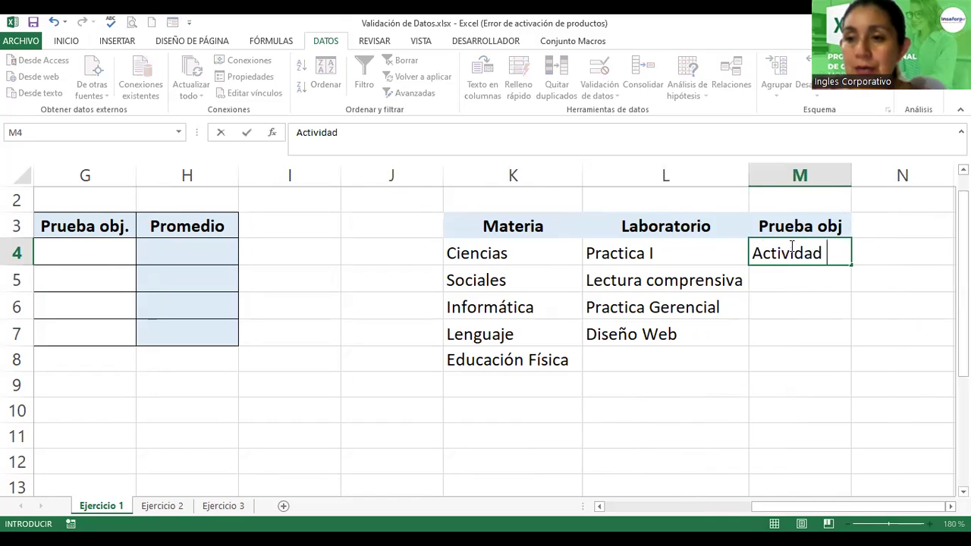
type("Integrador")
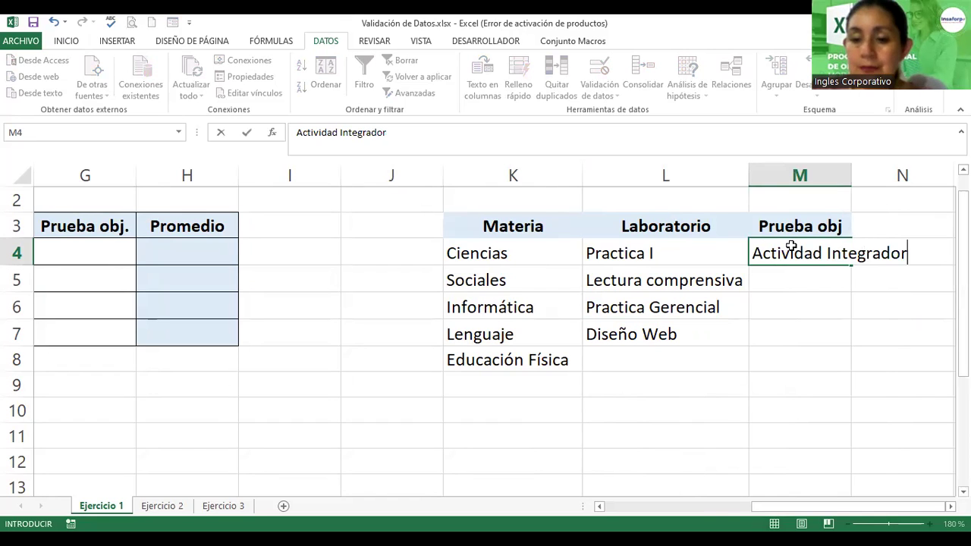
type("a")
key("Return")
type("Exame")
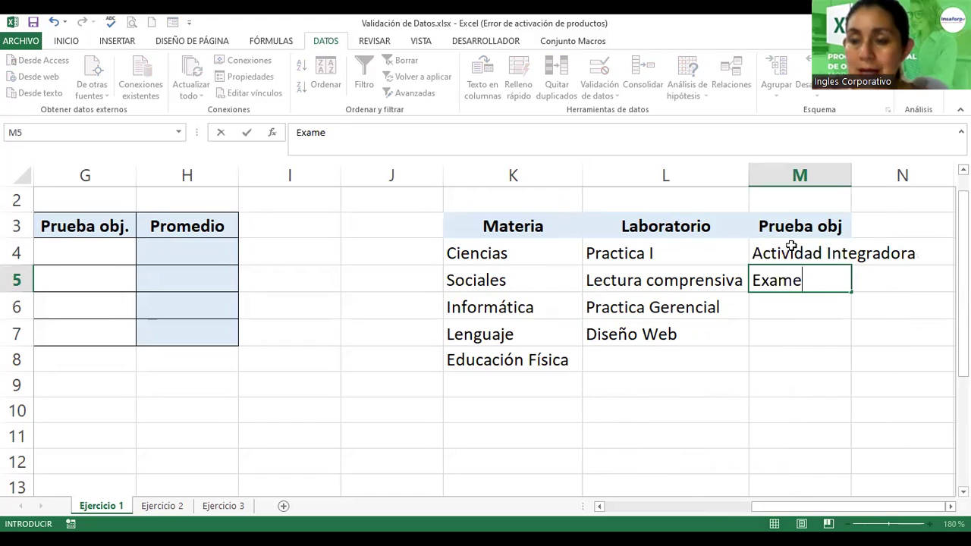
type("n Mensual")
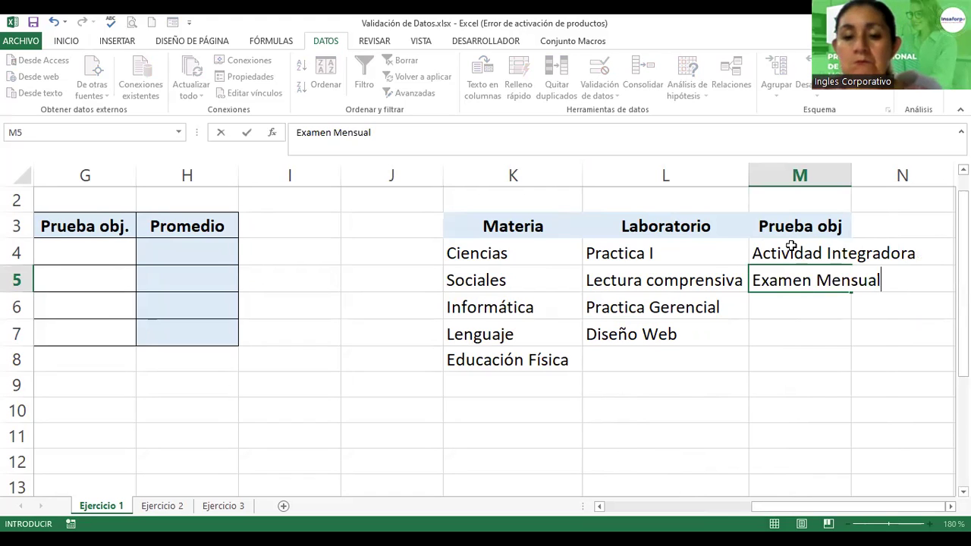
key("Return")
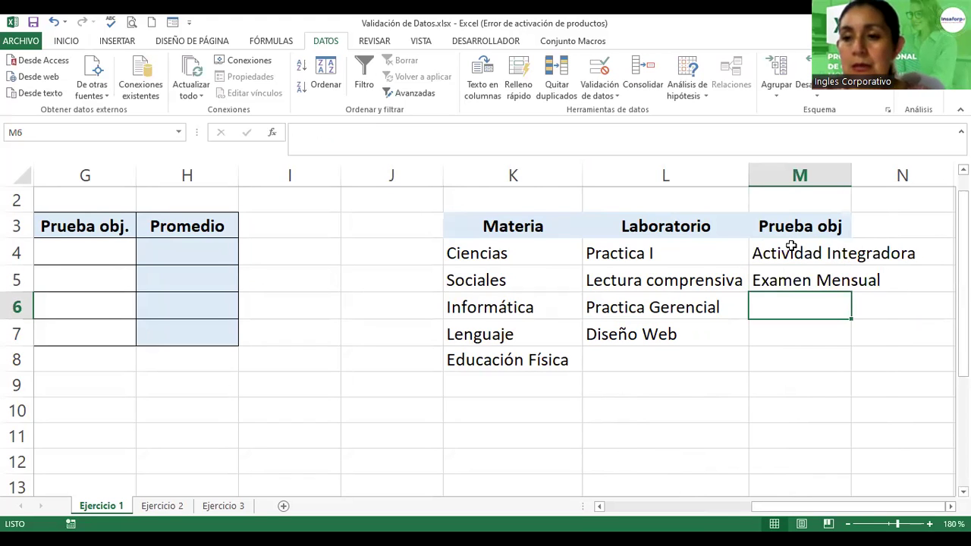
type("Examen de ")
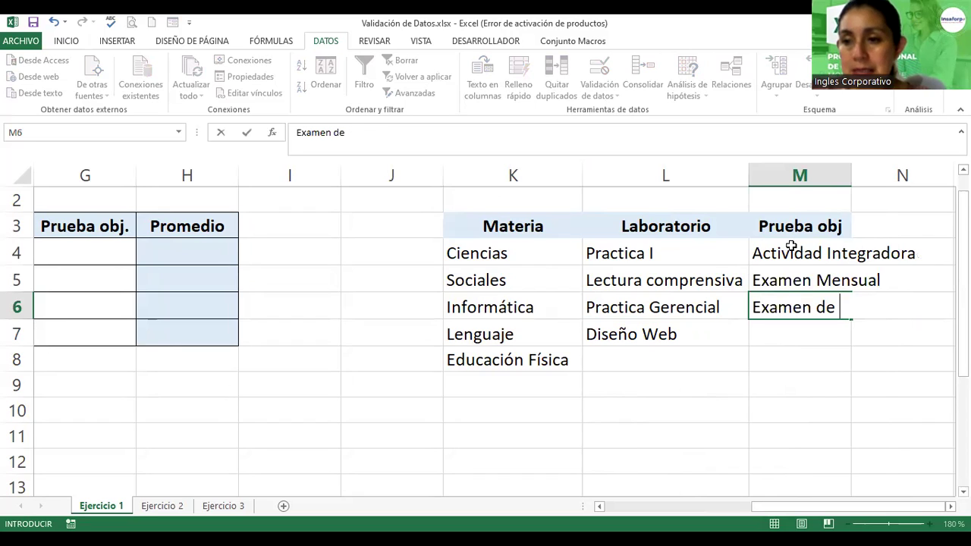
type("Trimestre")
key("Return")
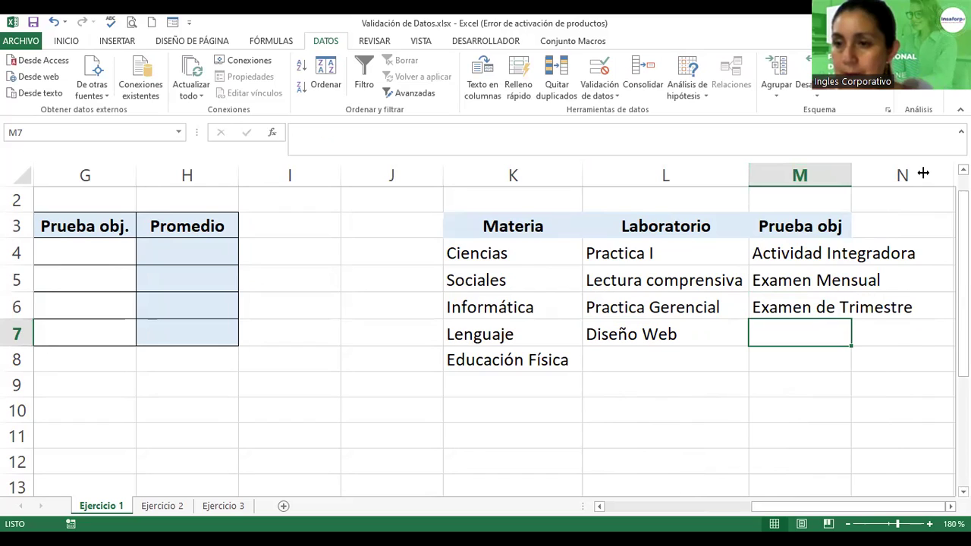
Autofit columns M and L and apply All Borders to the Materia list K3:K8.
double_click(851, 175)
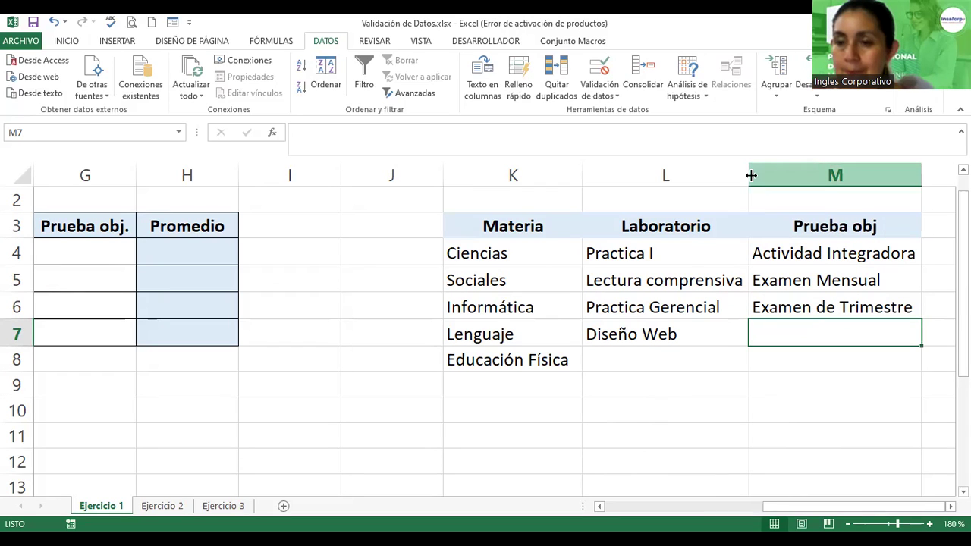
double_click(756, 182)
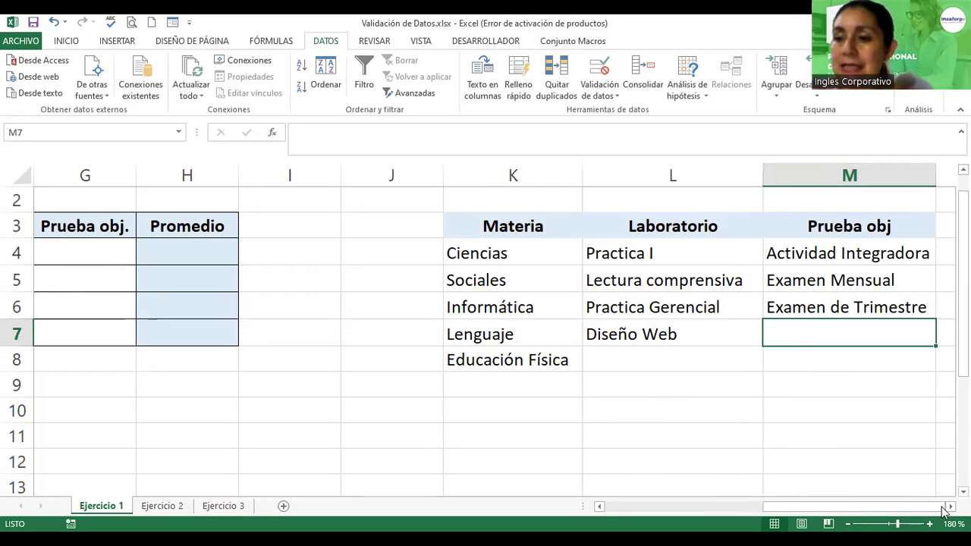
scroll(485, 334, "right", 1)
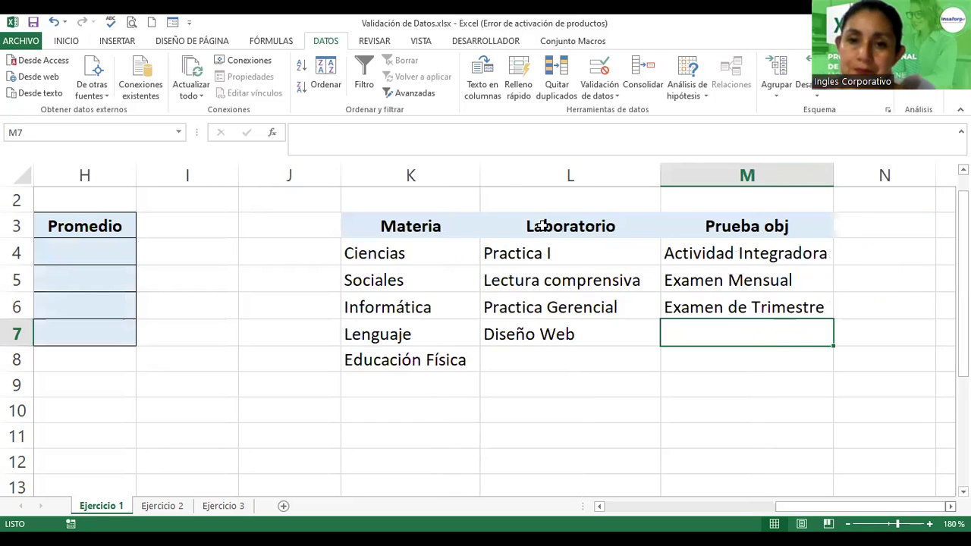
left_click(447, 227)
left_click_drag(453, 254, 432, 363)
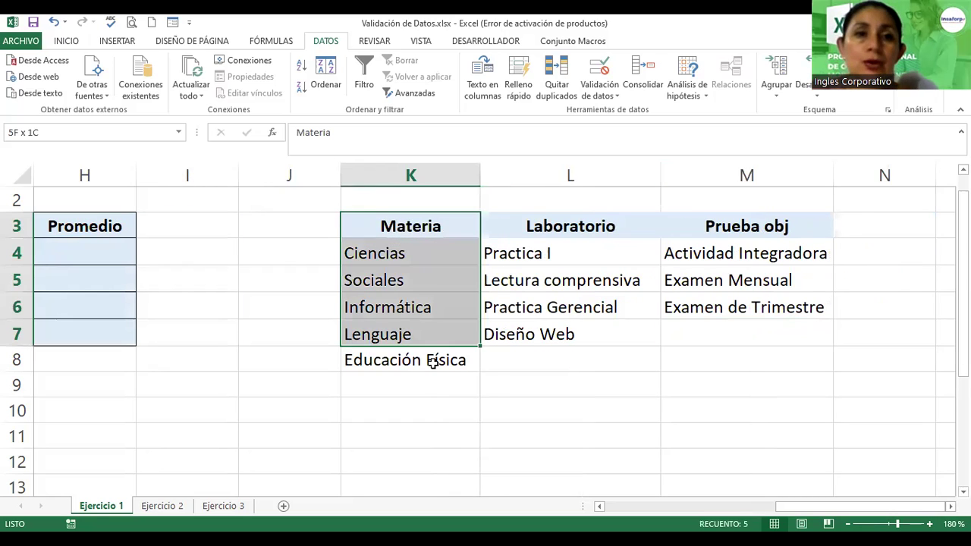
left_click(67, 43)
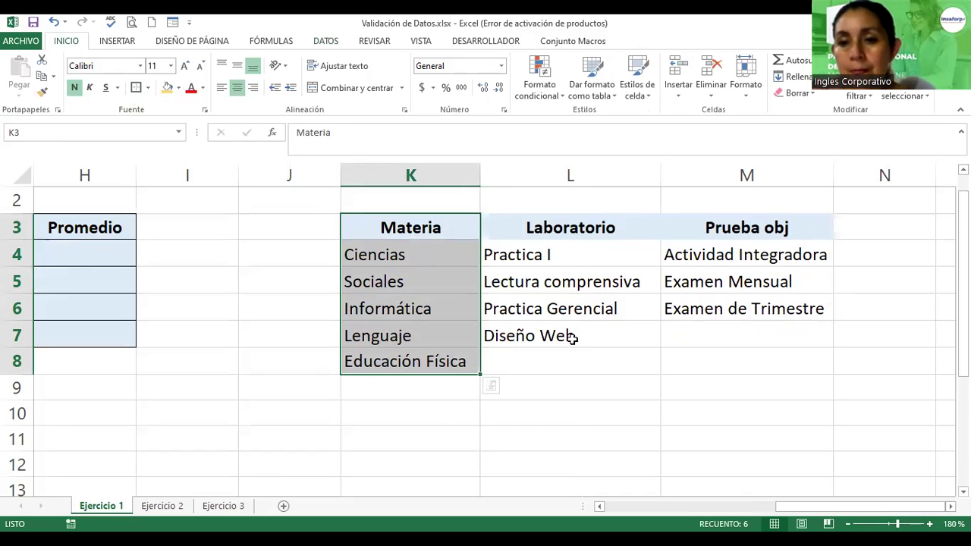
Apply borders to the Laboratorio list L3:L8 and the Prueba obj list M3:M6.
left_click_drag(570, 228, 574, 356)
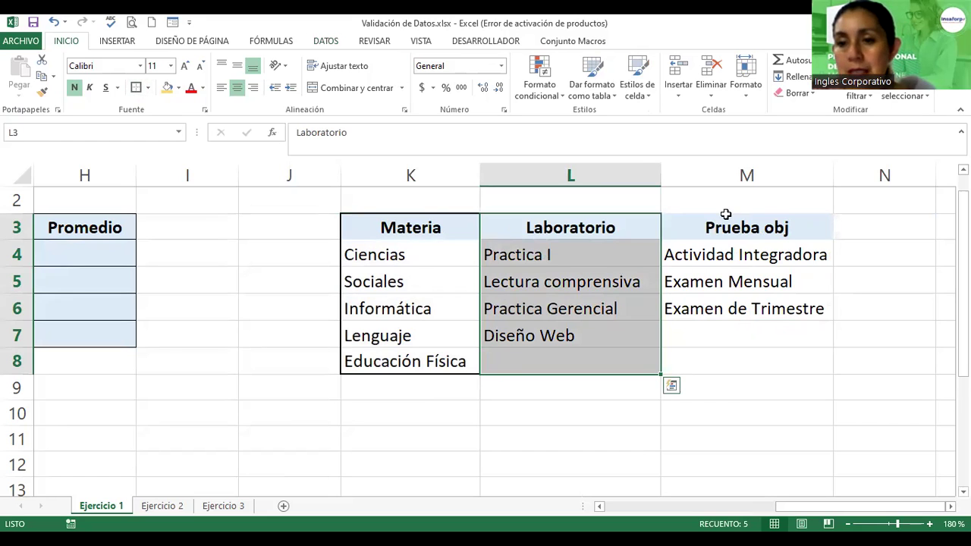
left_click_drag(726, 227, 733, 359)
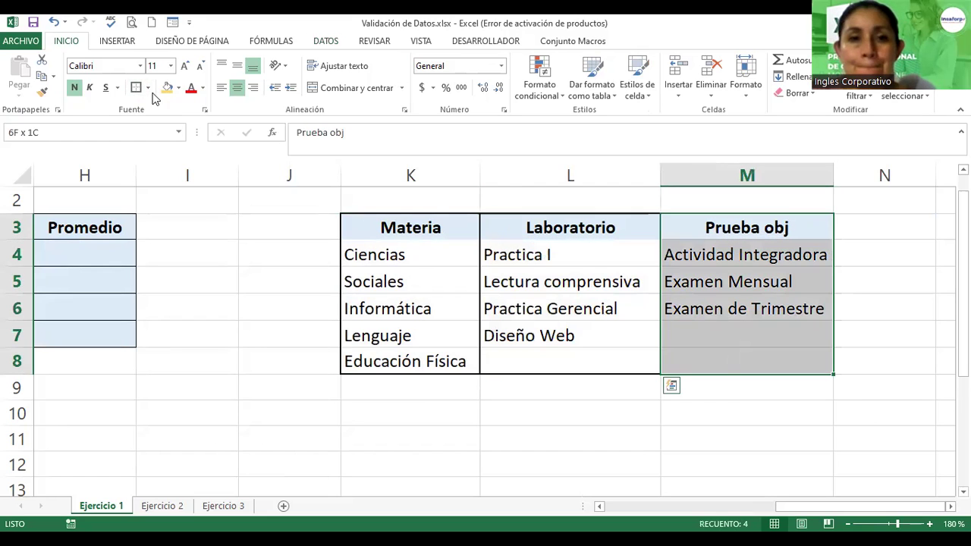
left_click(670, 308, "shift")
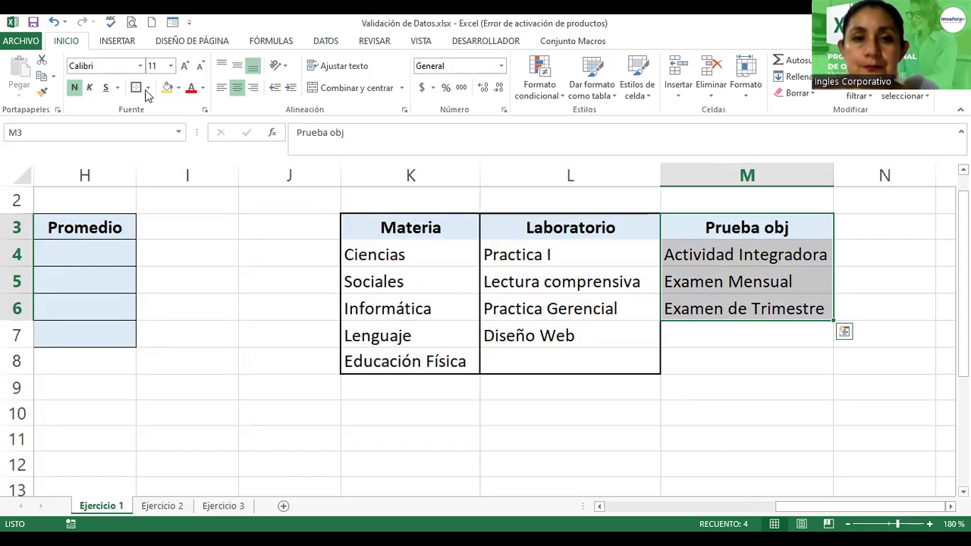
left_click(731, 362)
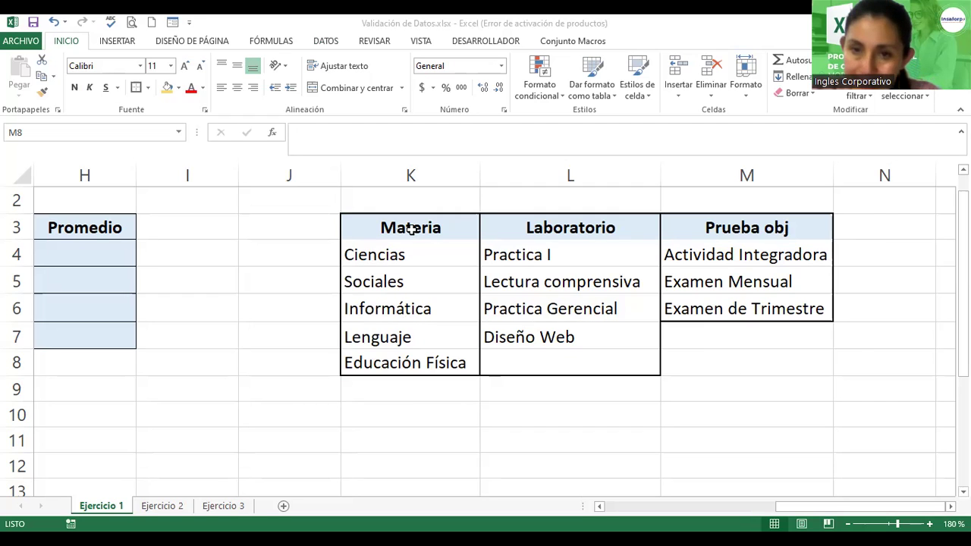
Name the Materia list K3:K8 'materia' in the Name Box.
left_click_drag(410, 227, 427, 363)
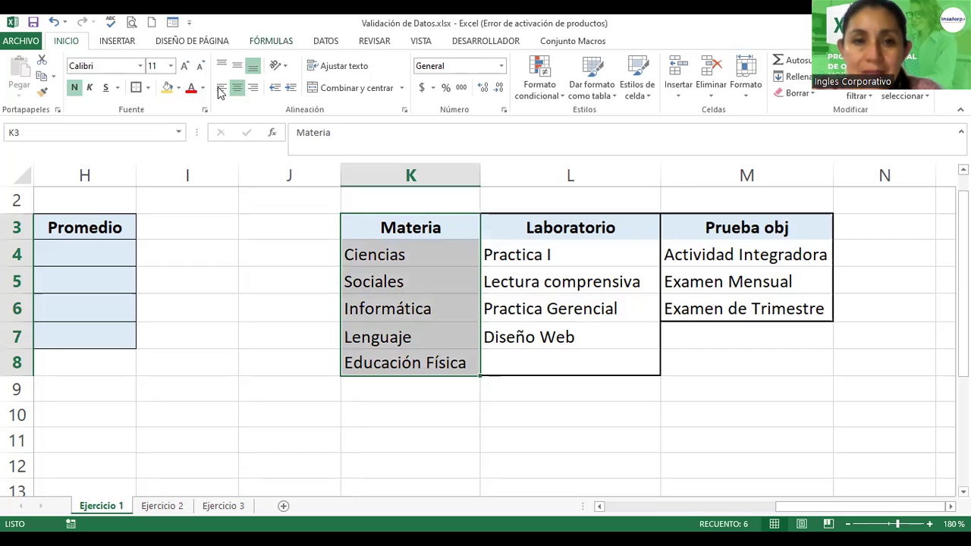
left_click(127, 132)
type("maateria")
key("BackSpace")
key("BackSpace")
key("BackSpace")
key("BackSpace")
key("BackSpace")
key("BackSpace")
type("teria")
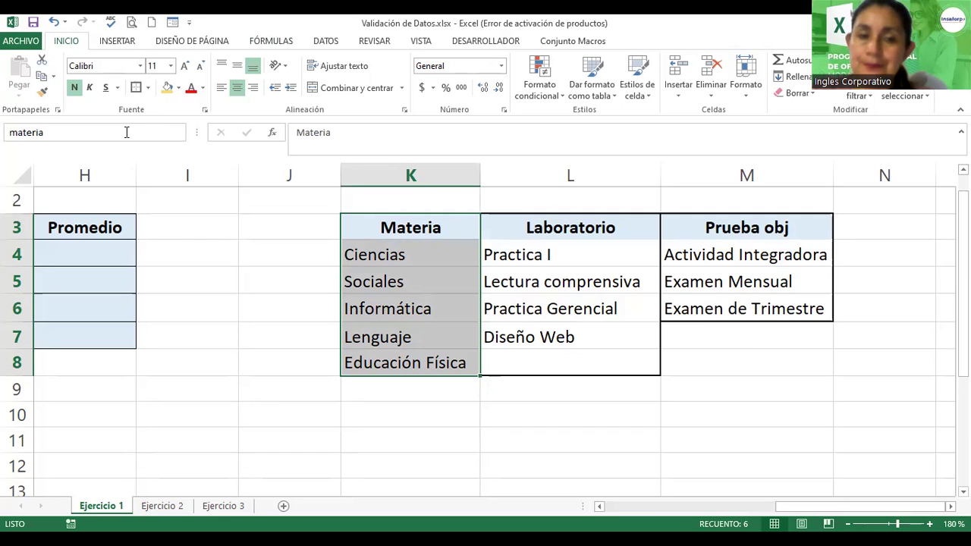
key("Return")
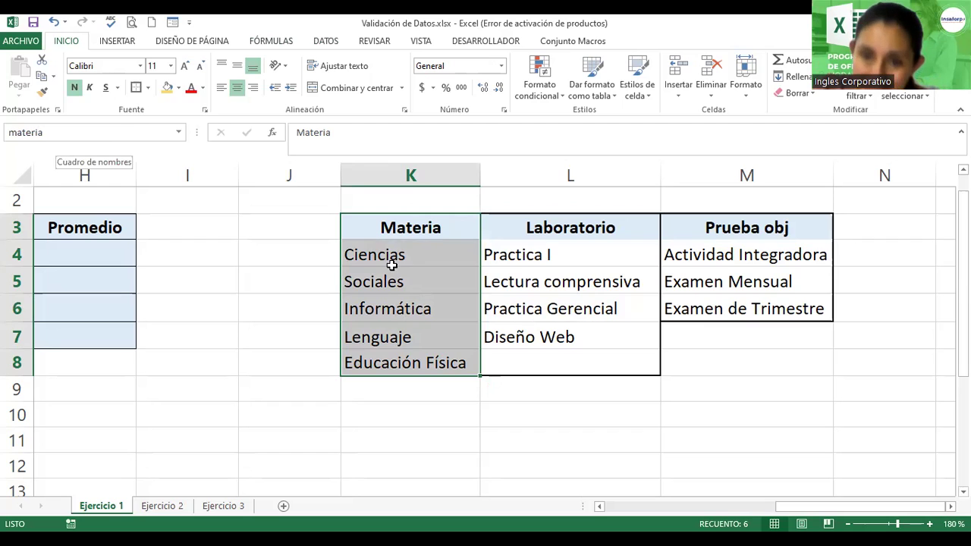
Jump to the materia range from the Name Box list to check it selects K3:K8.
left_click(179, 135)
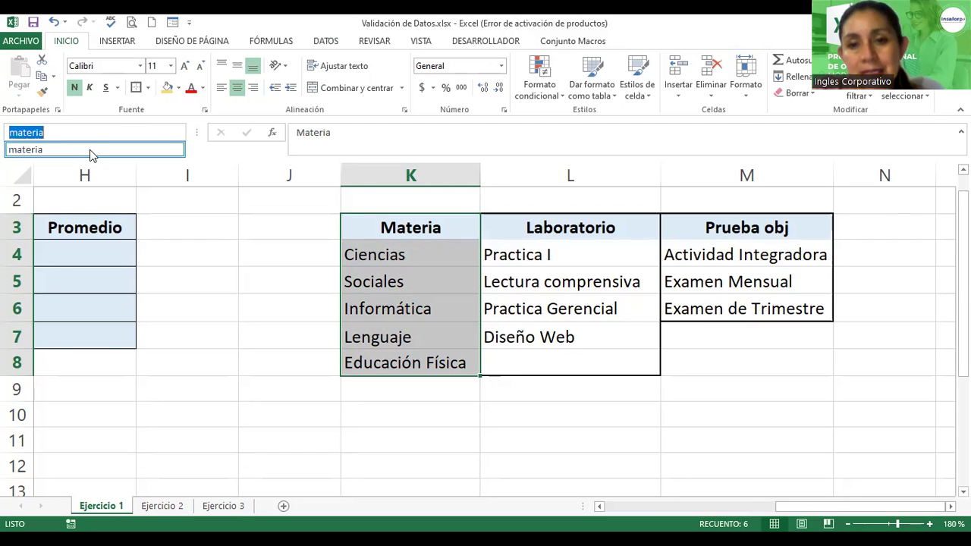
left_click(286, 251)
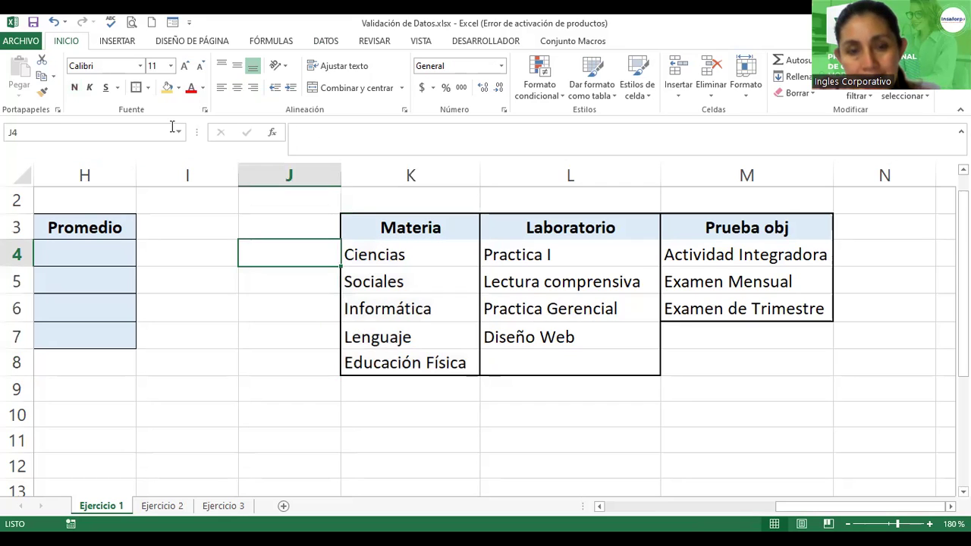
left_click(179, 133)
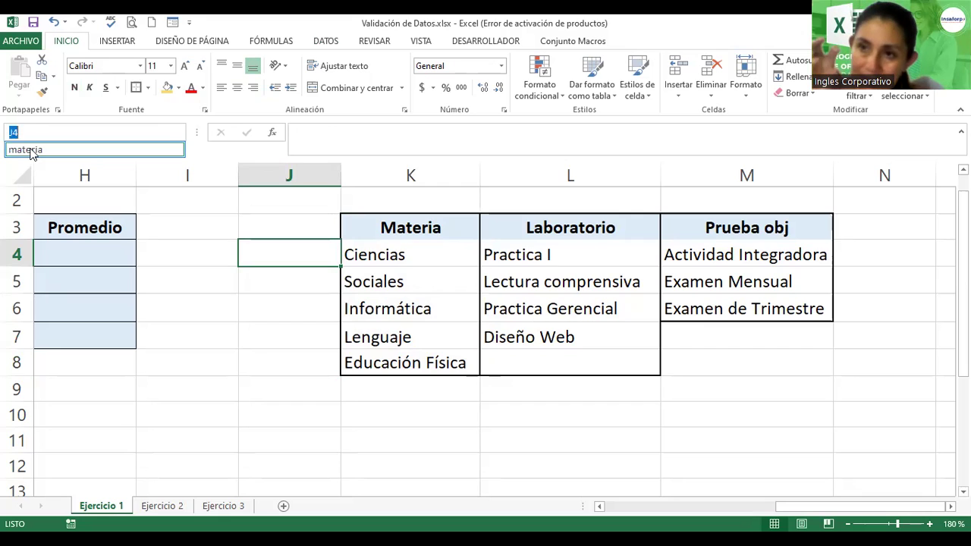
left_click(31, 151)
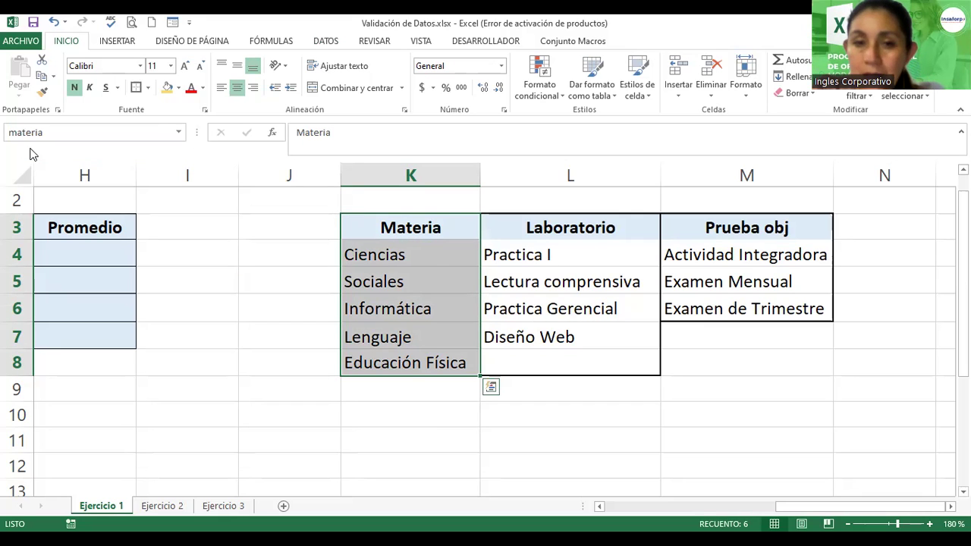
left_click(555, 254)
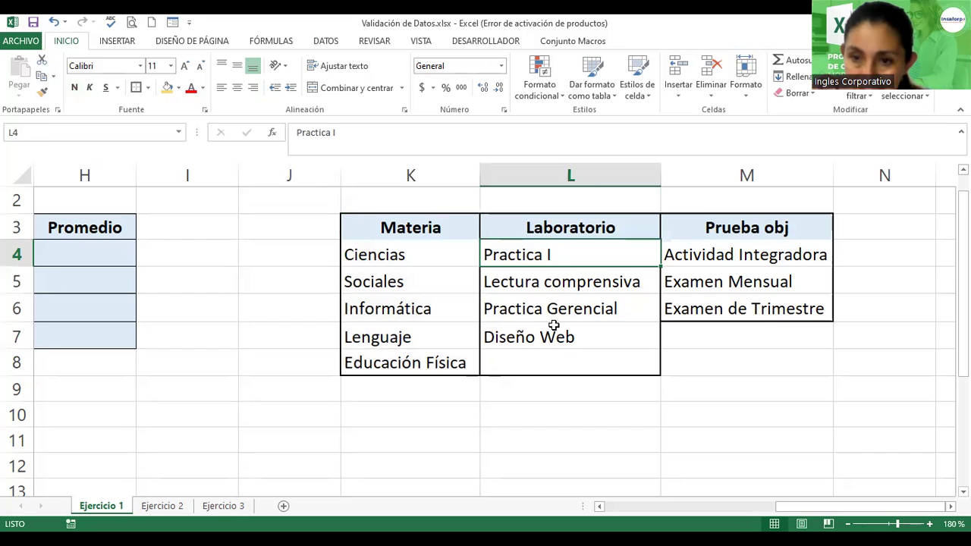
left_click_drag(555, 255, 555, 325)
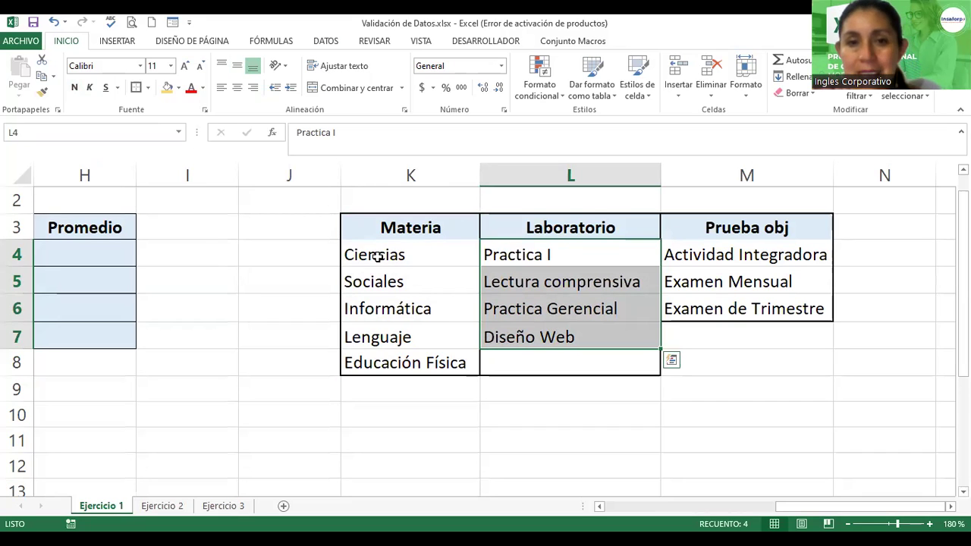
Jump to materia again and reselect the subjects starting at Ciencias in K4.
left_click(118, 140)
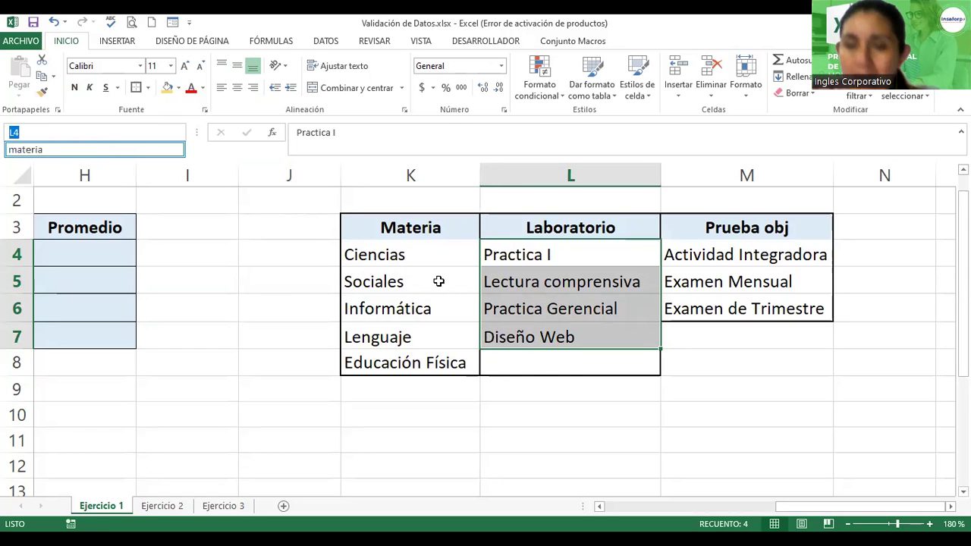
key("Down")
key("Return")
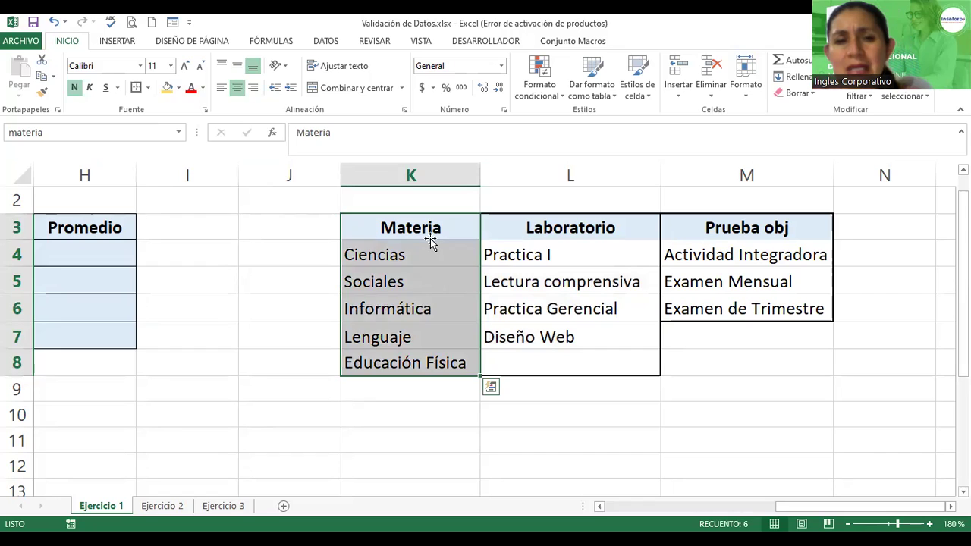
left_click(430, 243)
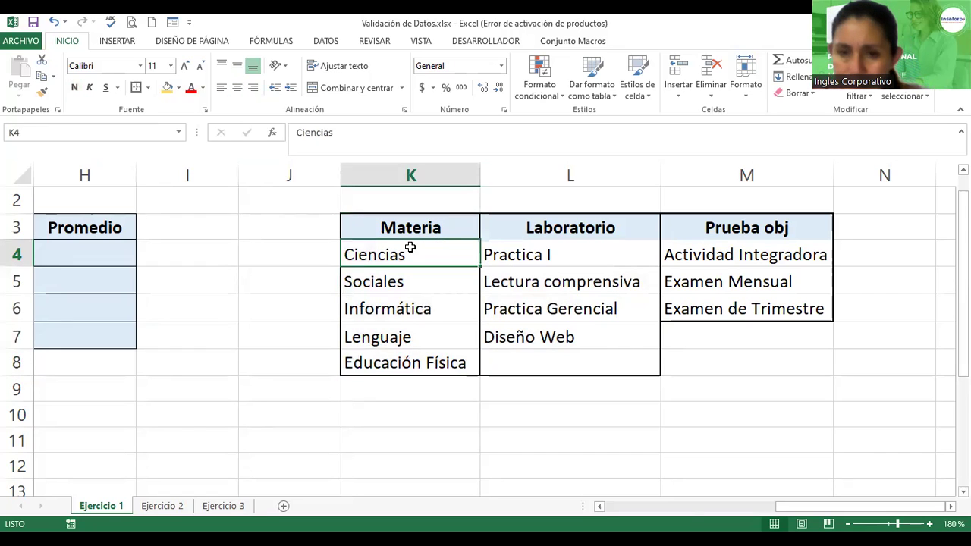
left_click_drag(388, 255, 383, 310)
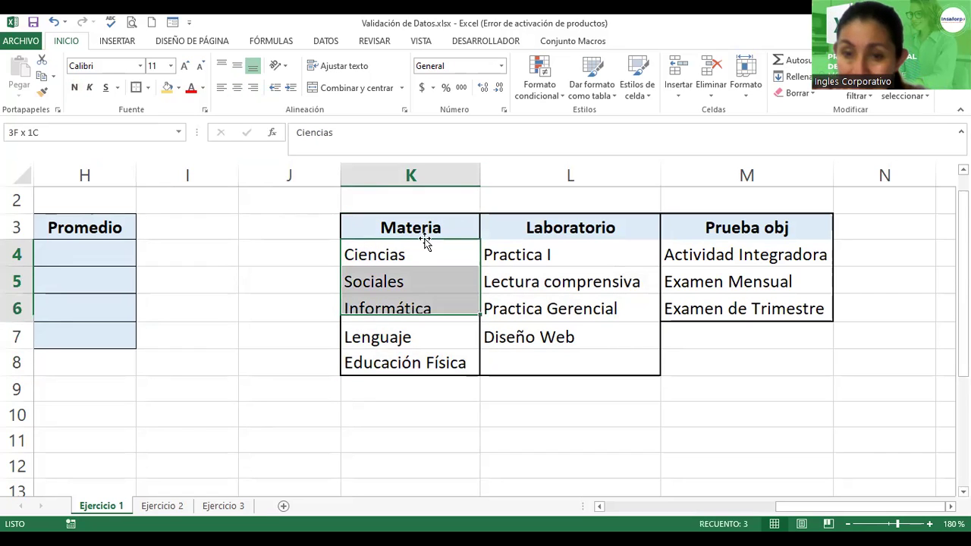
left_click(392, 255)
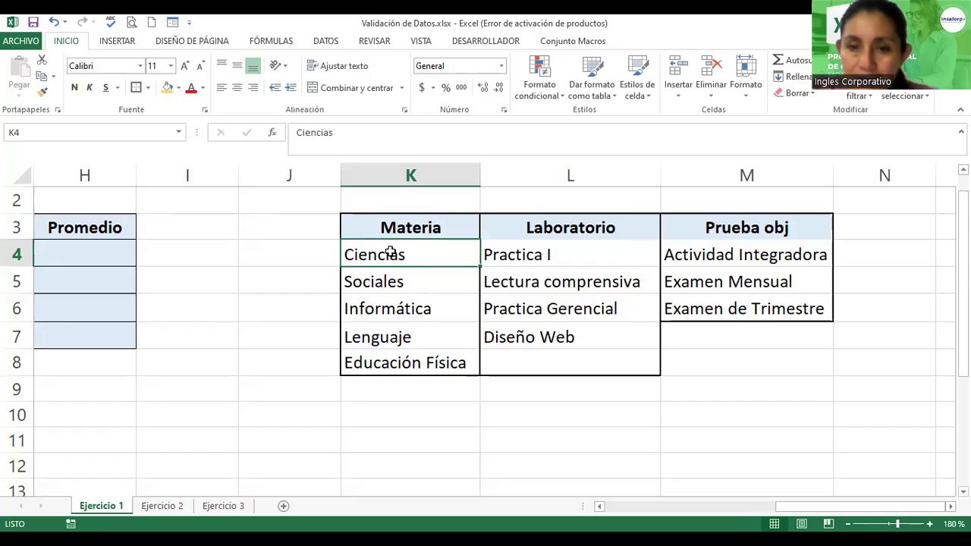
Name the five subjects K4:K8 'materia2' and confirm it appears in the Name Box list.
key("Down")
key("Down")
left_click(374, 255)
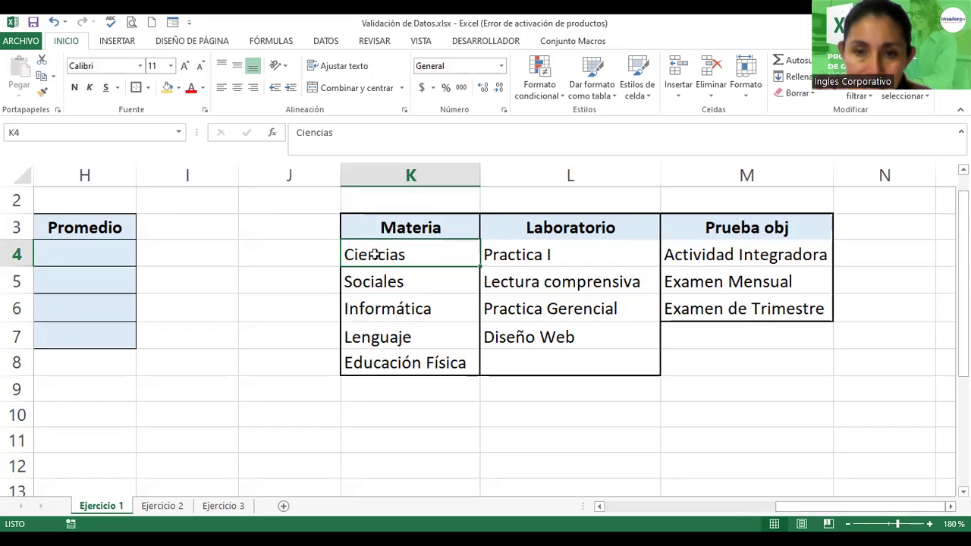
left_click(372, 359, "shift")
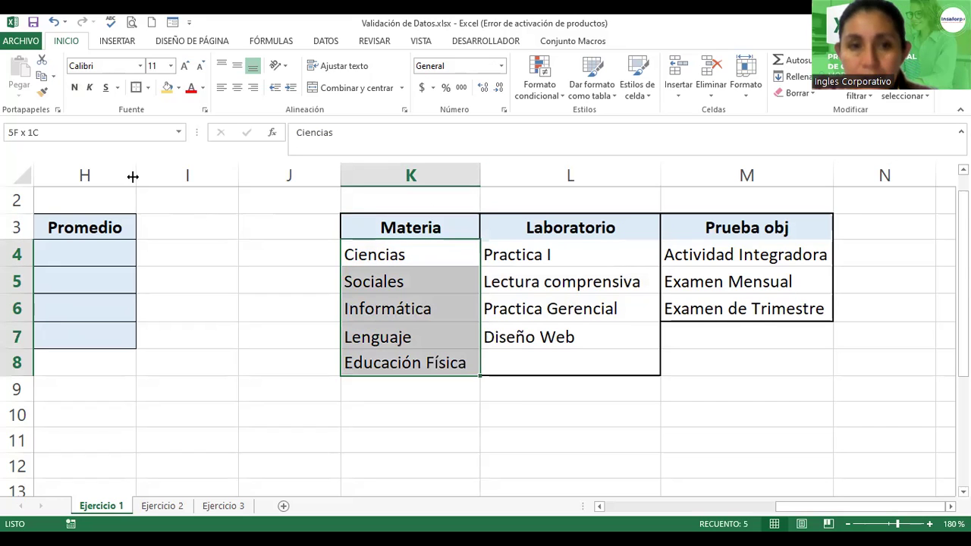
left_click(95, 136)
type("materia2")
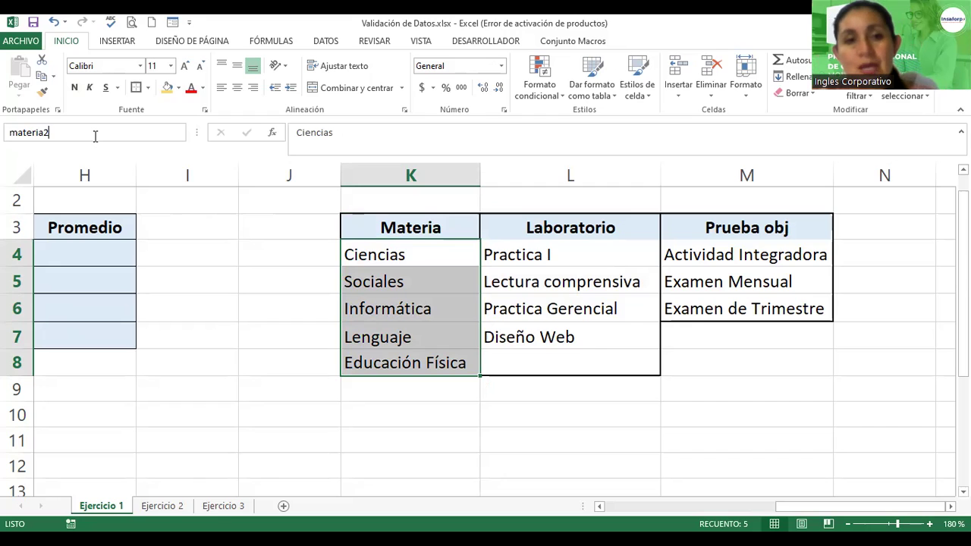
key("Return")
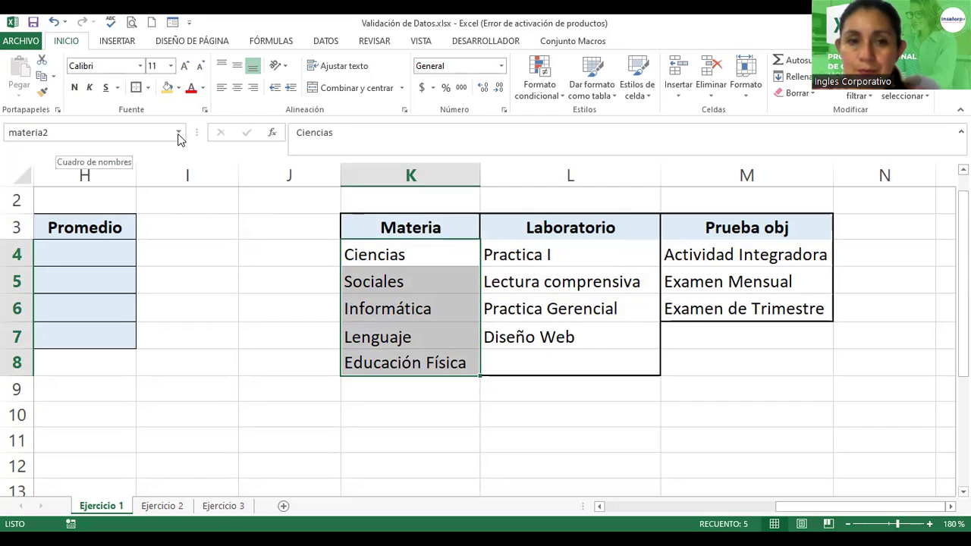
left_click(179, 135)
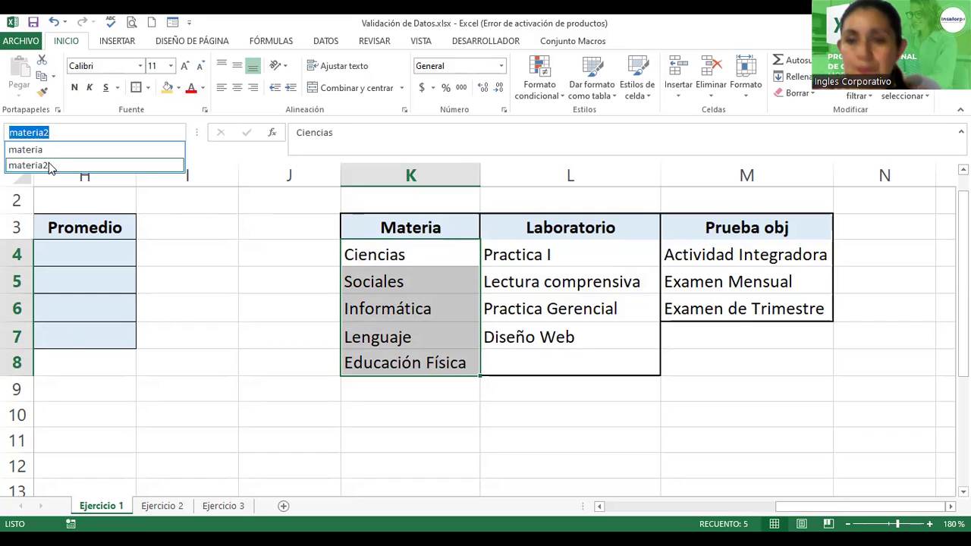
left_click_drag(539, 258, 534, 280)
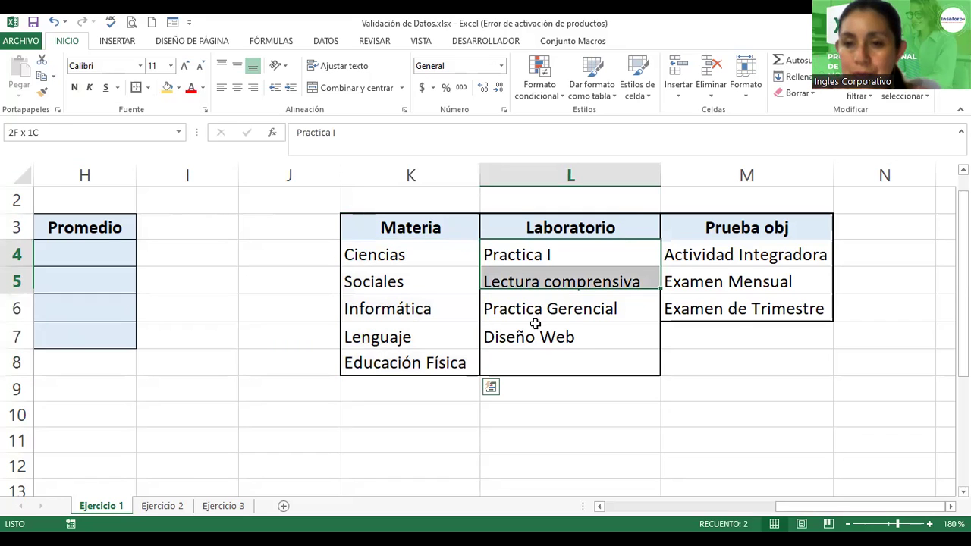
Name the Laboratorio entries L4:L7 'lab' and select the Prueba obj entries M4:M6.
left_click_drag(535, 324, 533, 334)
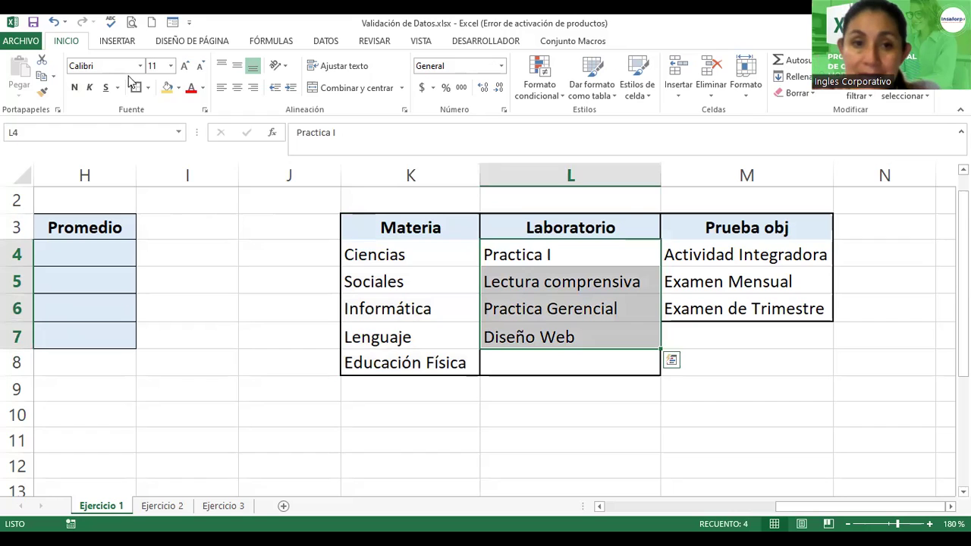
left_click(94, 129)
type("lab")
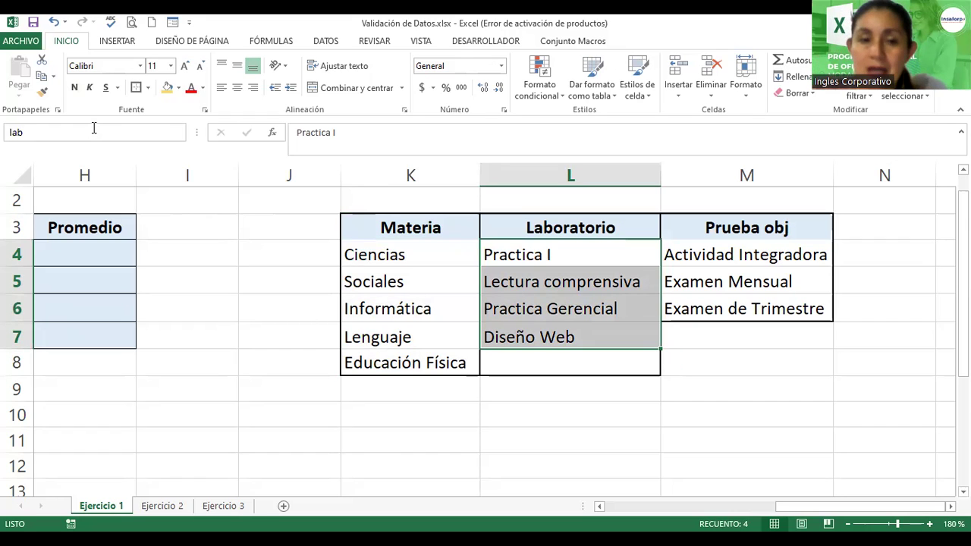
key("Return")
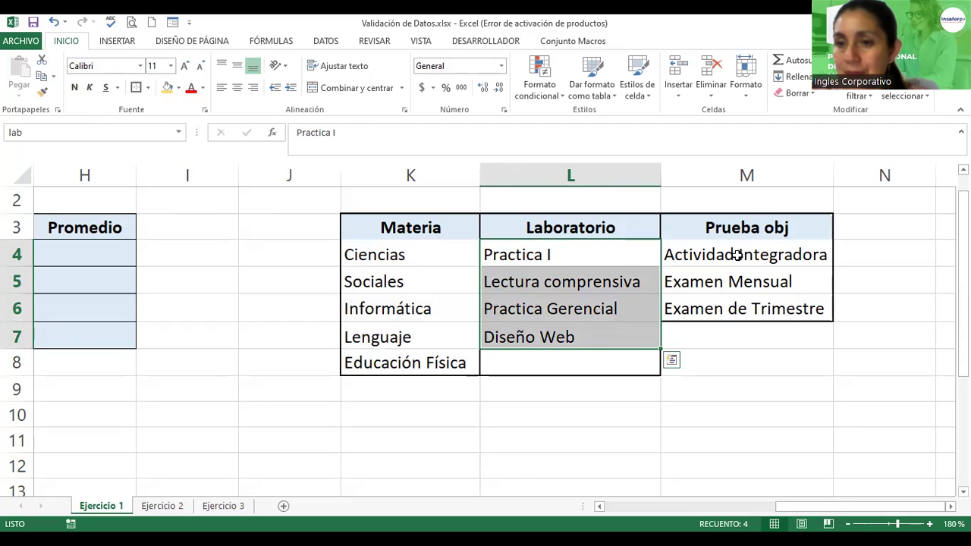
left_click(737, 256)
left_click_drag(736, 256, 741, 304)
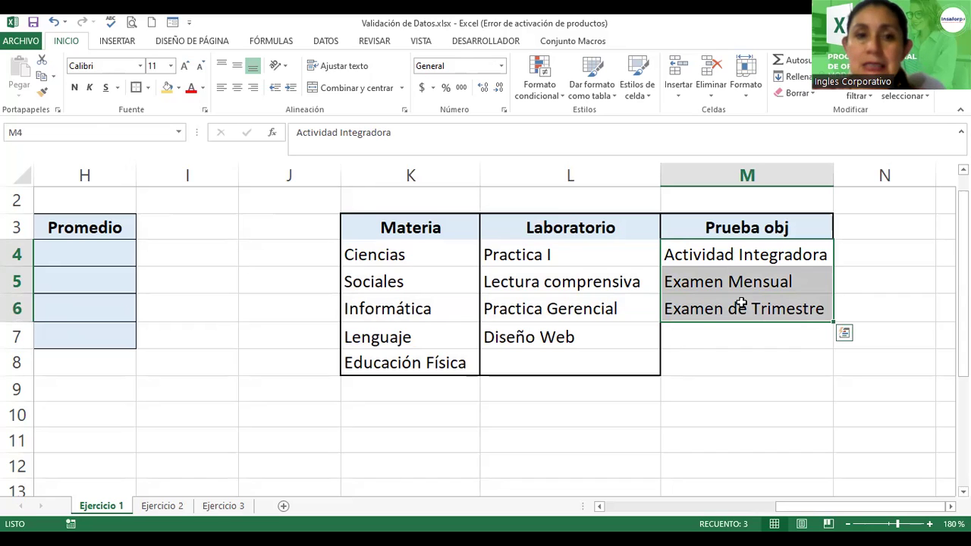
Start naming the Prueba obj range PO, cancel it, and scroll back to the grades table.
left_click(89, 132)
type("po")
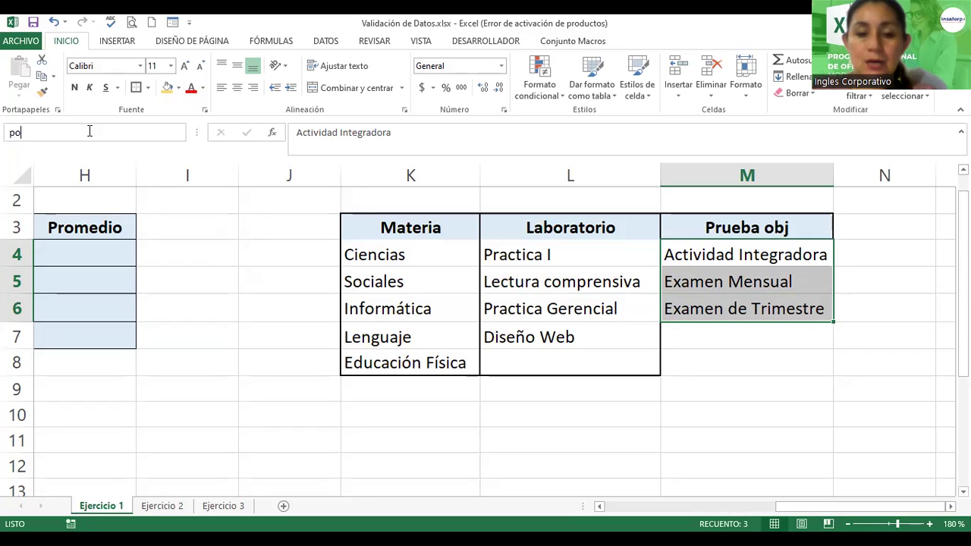
key("BackSpace")
key("BackSpace")
type("PO")
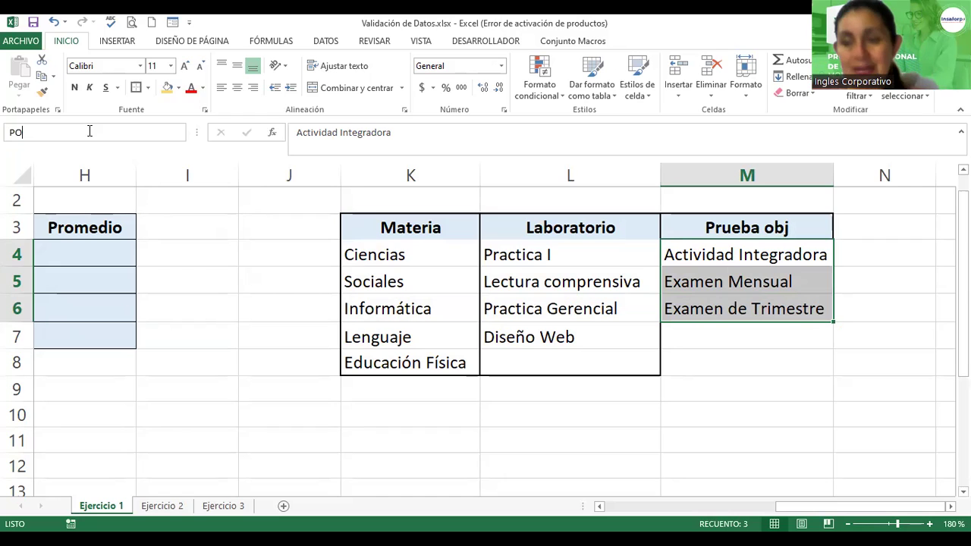
key("Escape")
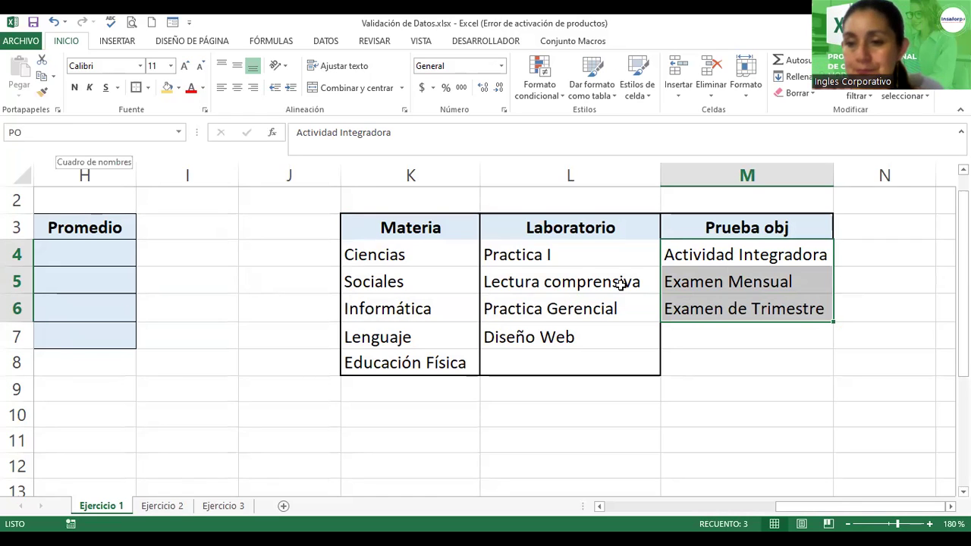
left_click_drag(846, 507, 674, 508)
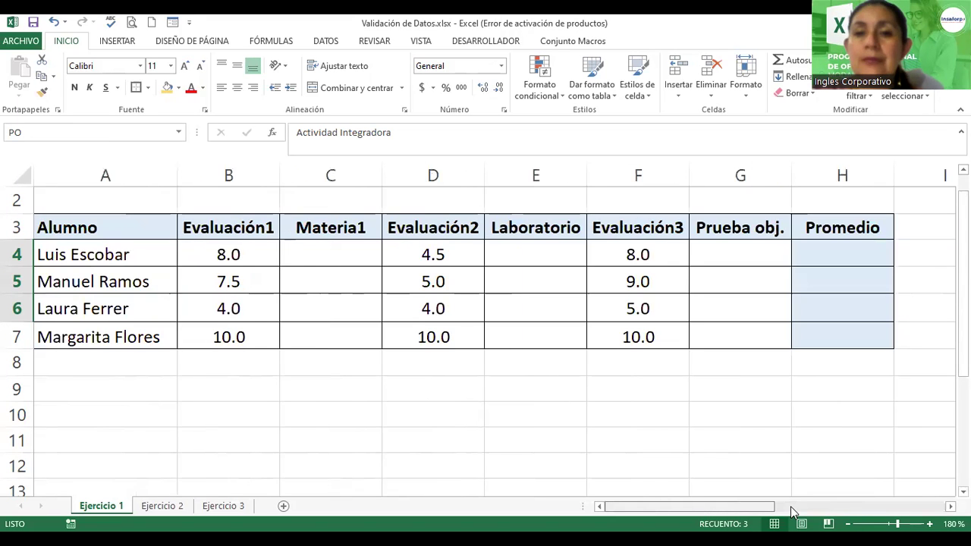
Select the Materia1 cells C4:C7 and switch to the DATOS ribbon tab.
left_click(329, 256)
left_click_drag(329, 256, 326, 337)
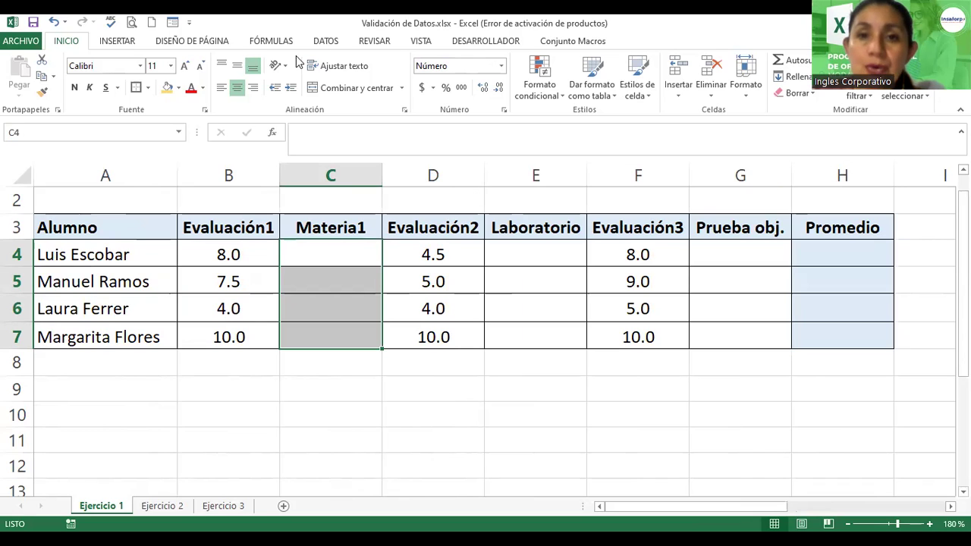
left_click(321, 42)
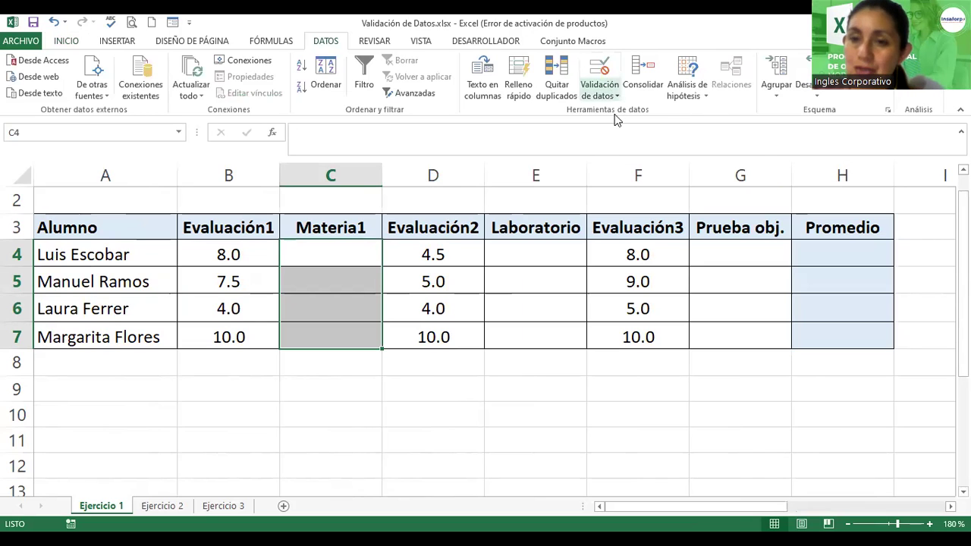
Set data validation on C4:C7 to allow a Lista with source =MATERIA2.
left_click(611, 95)
key("Return")
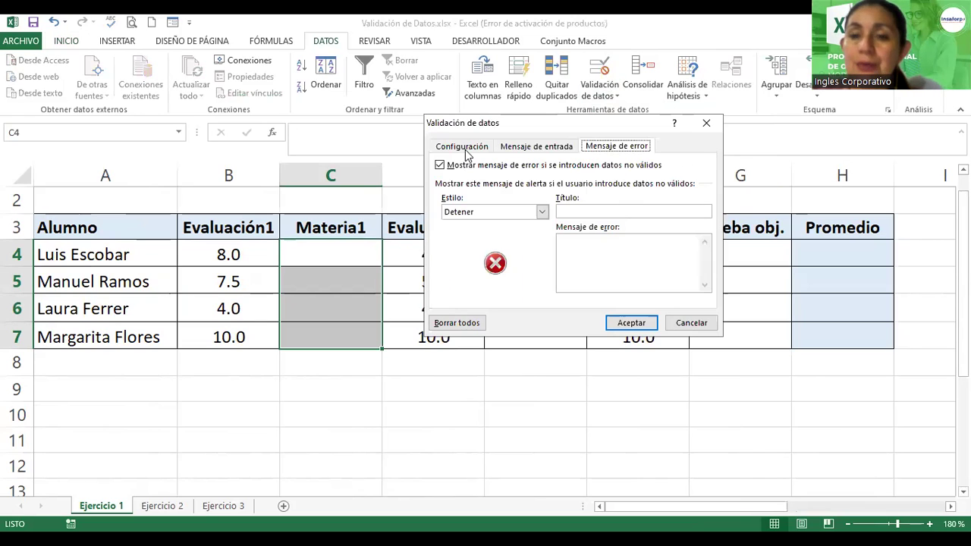
left_click(465, 149)
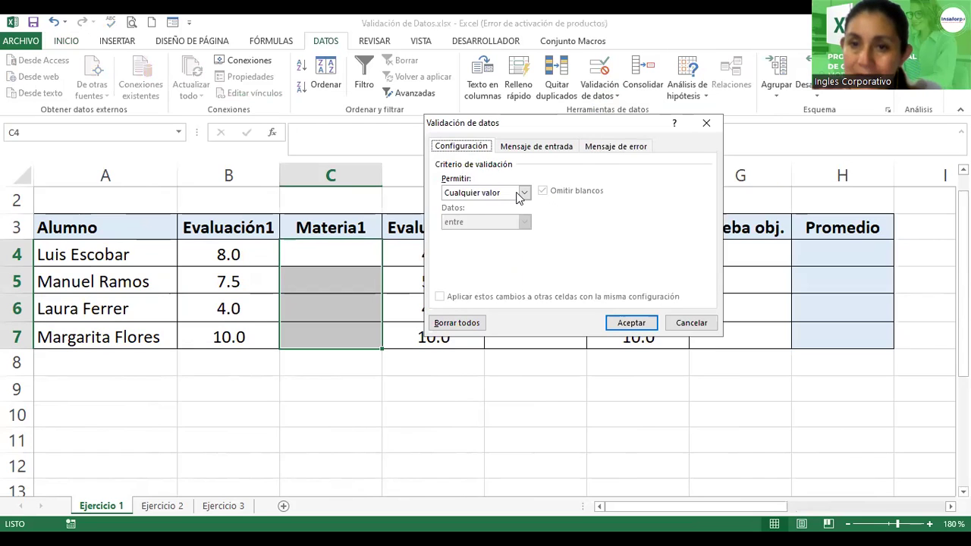
left_click(522, 194)
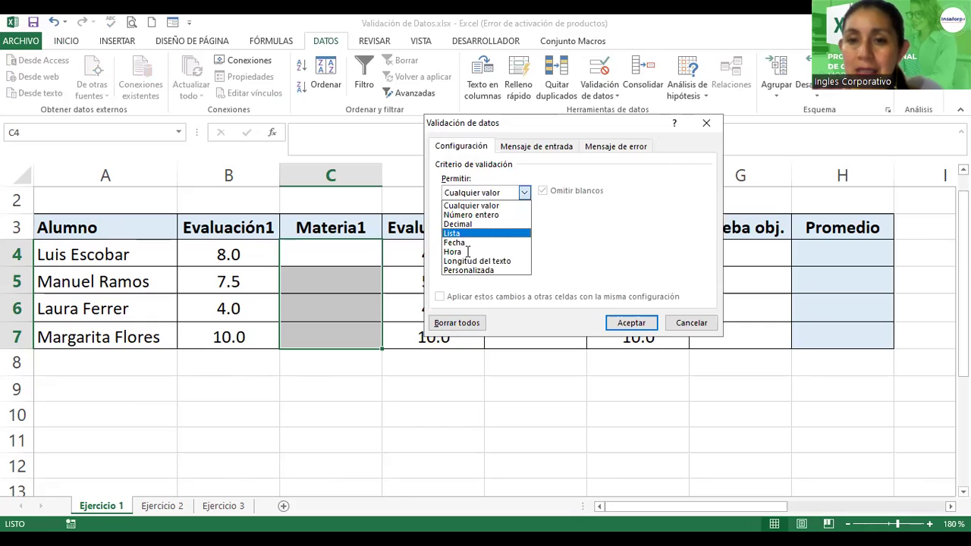
key("Return")
type("=MATERIA2")
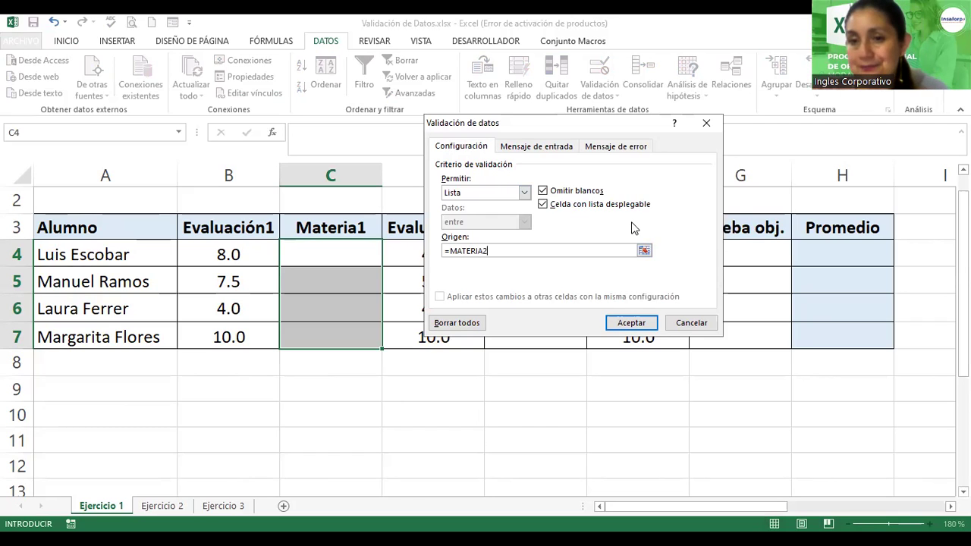
Set the validation's input message title to Materia.
left_click(555, 147)
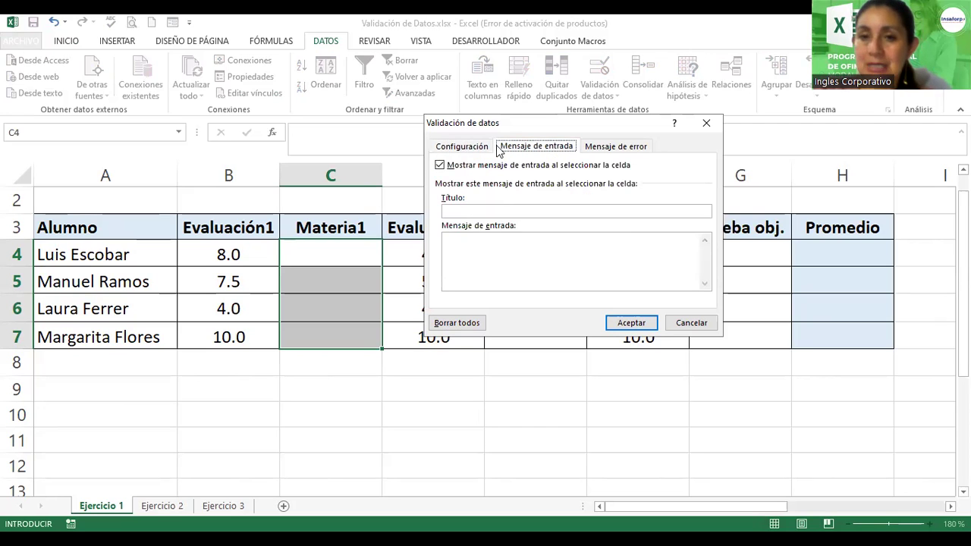
left_click(460, 149)
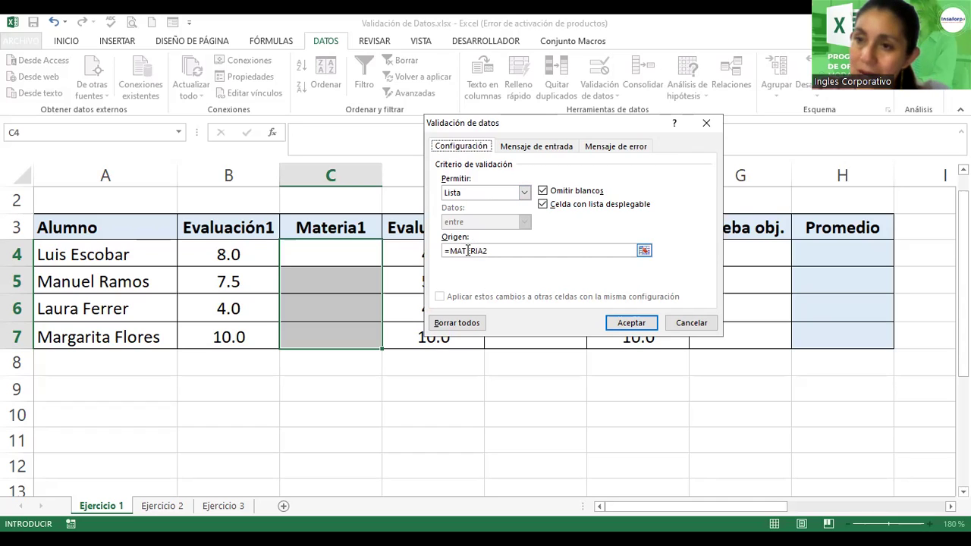
left_click(521, 148)
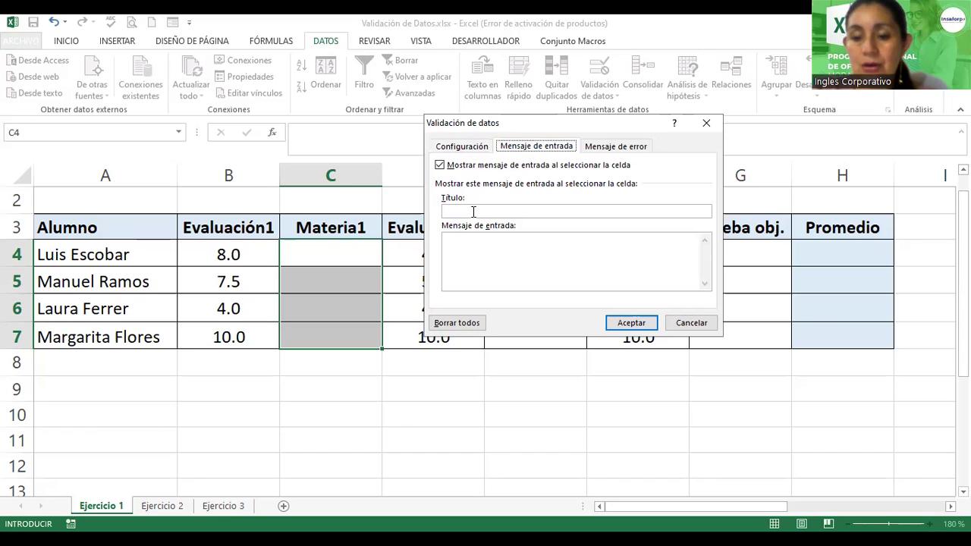
type("mATER")
key("BackSpace")
key("BackSpace")
key("BackSpace")
type("Materia")
Enter the input message 'Seleccione la materia correspondiente a la evaluación.' and return to Configuración.
left_click(463, 248)
type("Ingrese el")
key("BackSpace")
key("BackSpace")
key("BackSpace")
key("BackSpace")
key("BackSpace")
key("BackSpace")
type("Seleccione la materia")
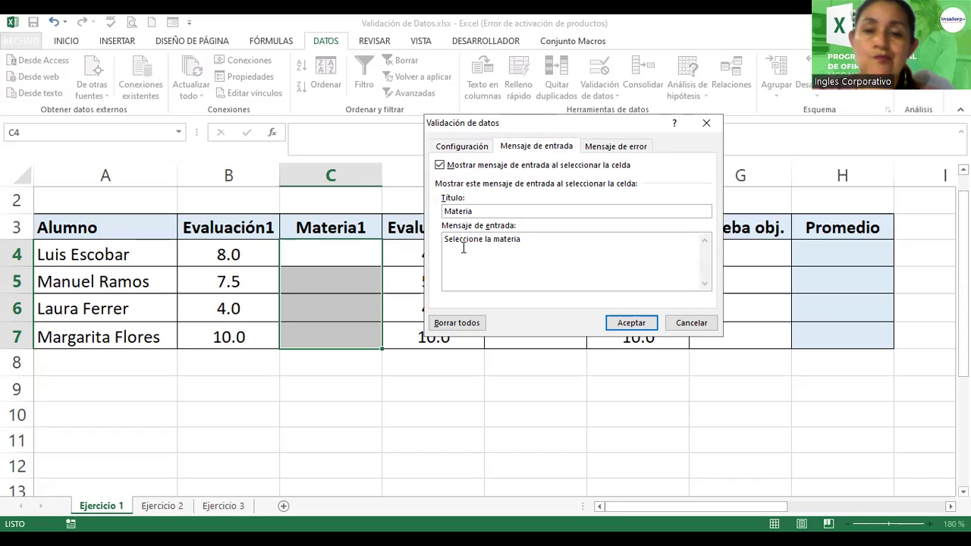
type(" correspondiente a la")
type("evaluación.")
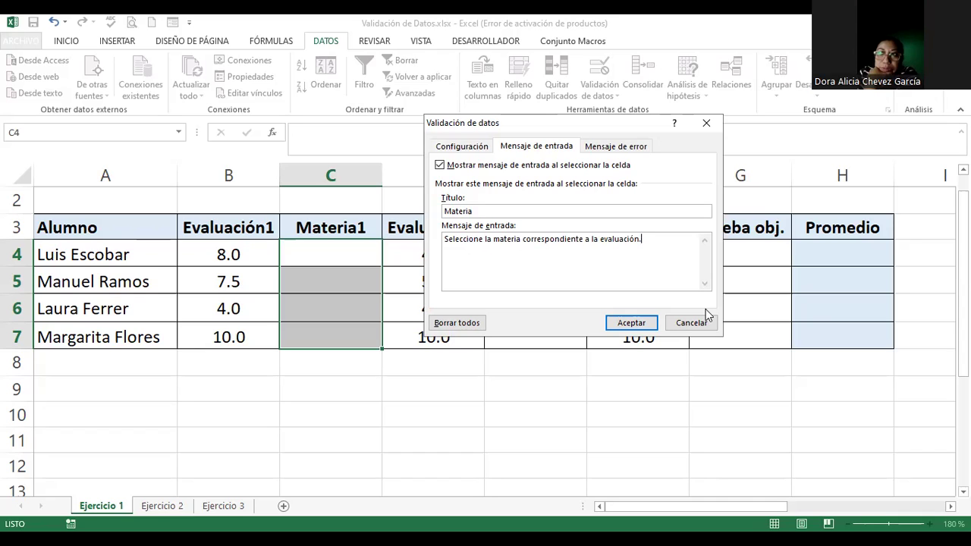
left_click(447, 151)
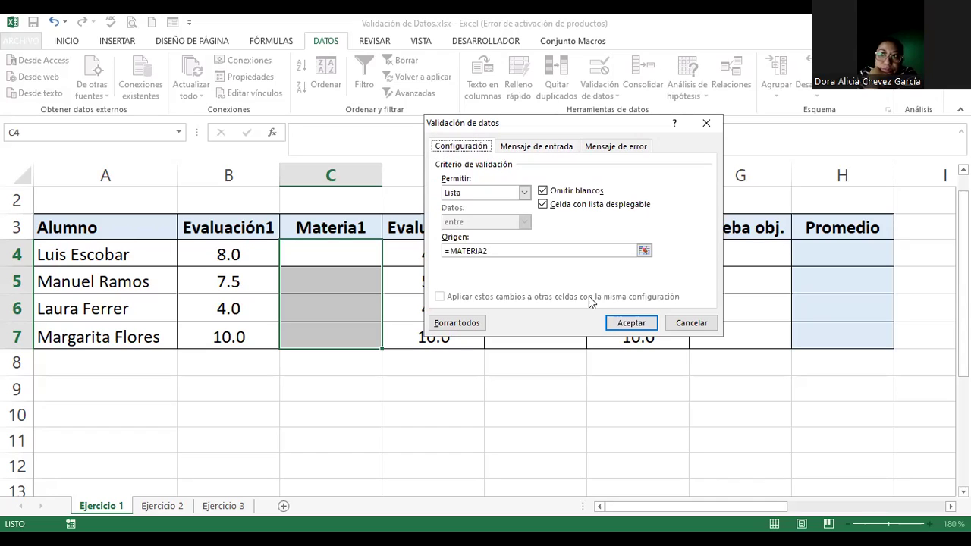
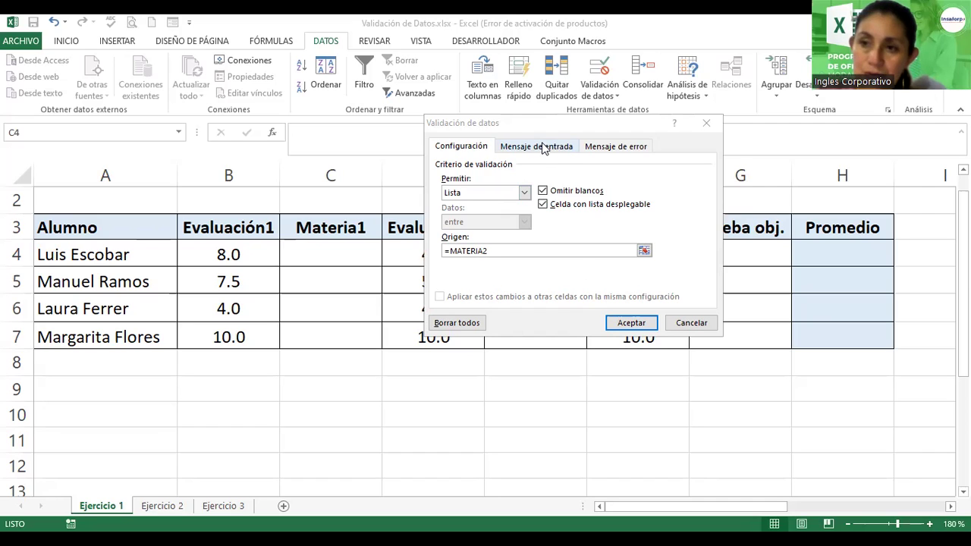
Give the Materia1 validation an error alert titled 'Error' reading 'Información inválida', and apply it.
left_click(544, 148)
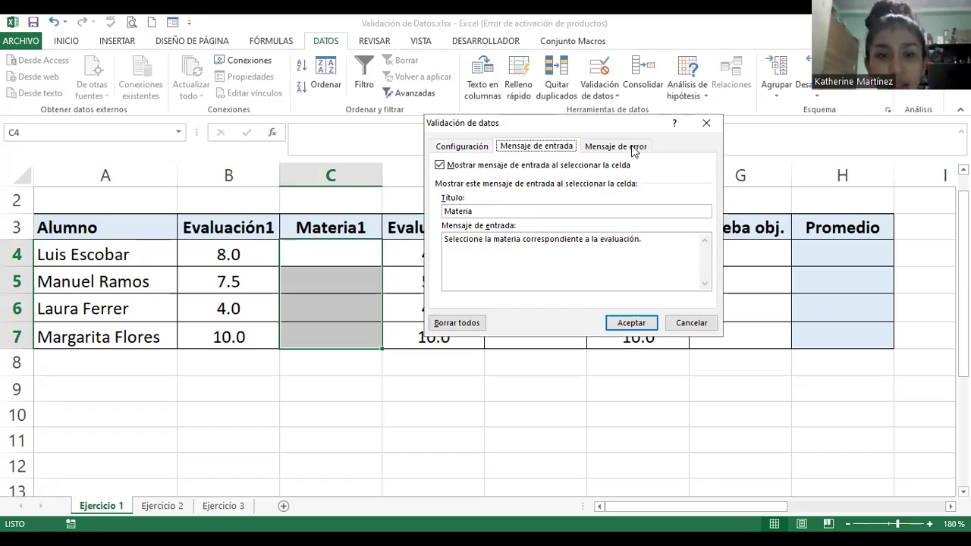
left_click(613, 147)
left_click(593, 213)
type("Error")
left_click(595, 249)
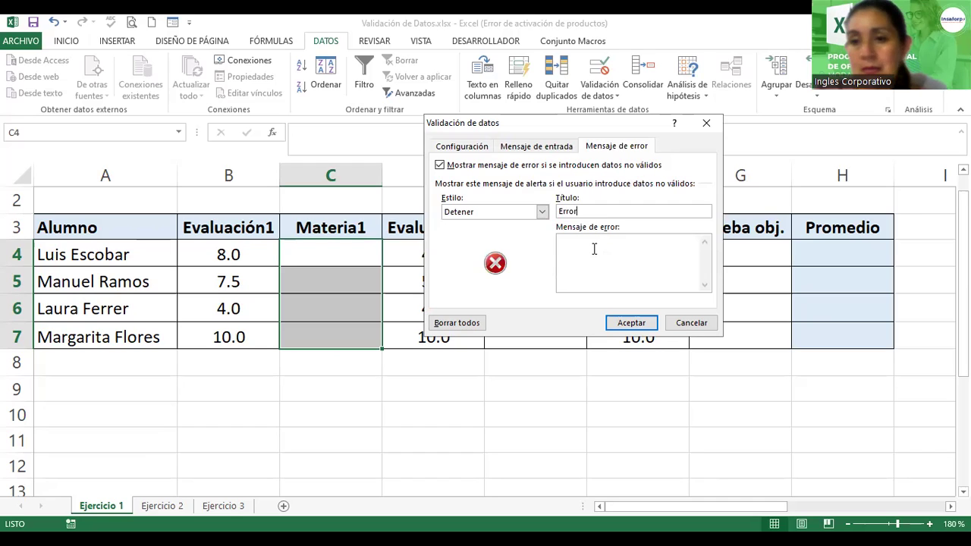
type("Información inválida")
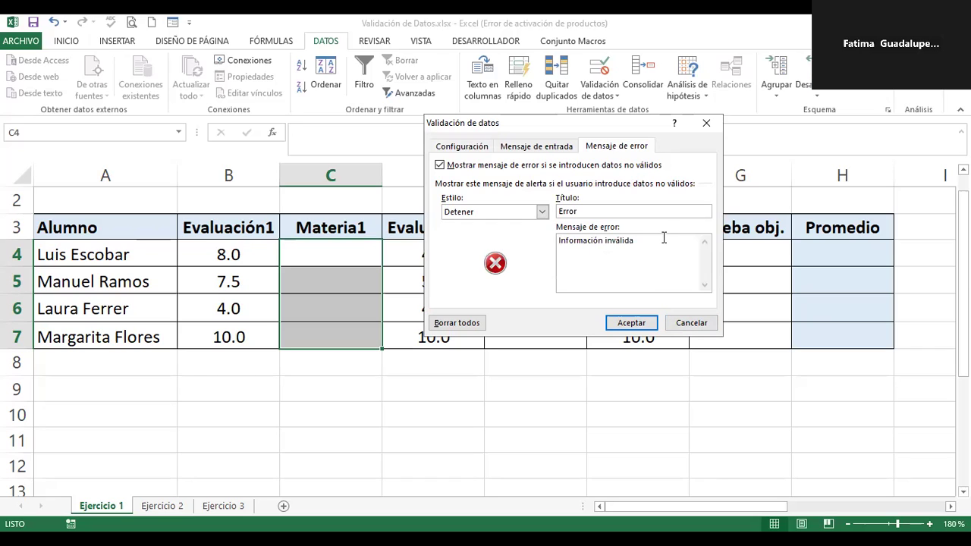
left_click(542, 148)
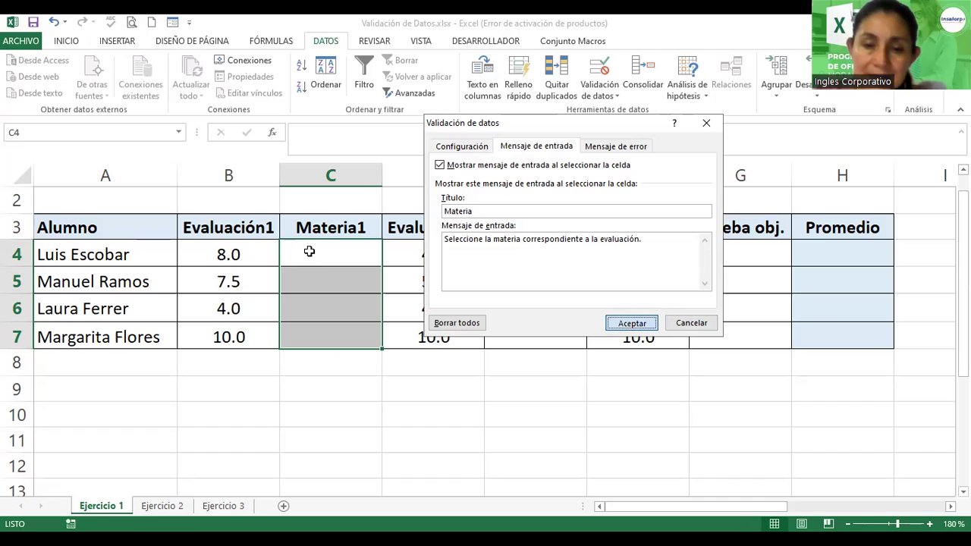
key("Return")
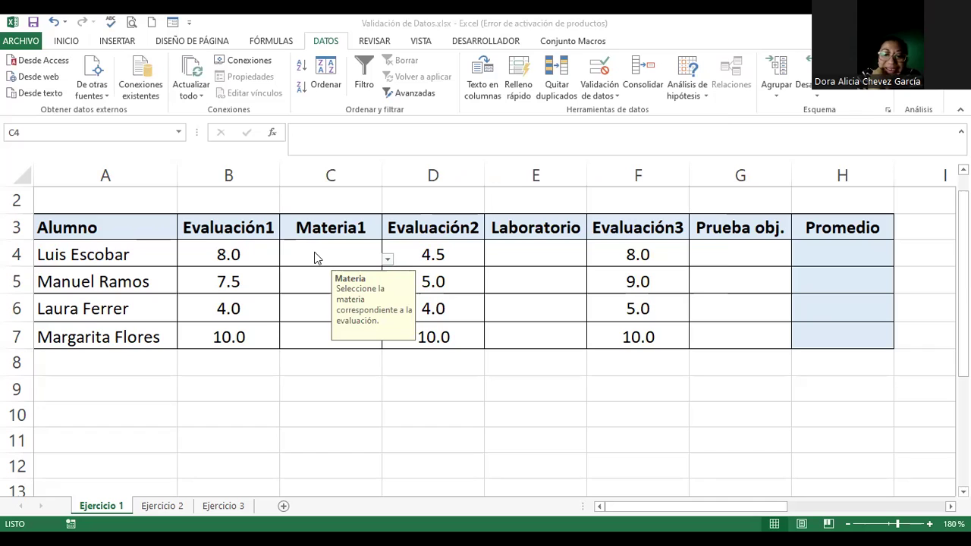
left_click_drag(314, 252, 308, 334)
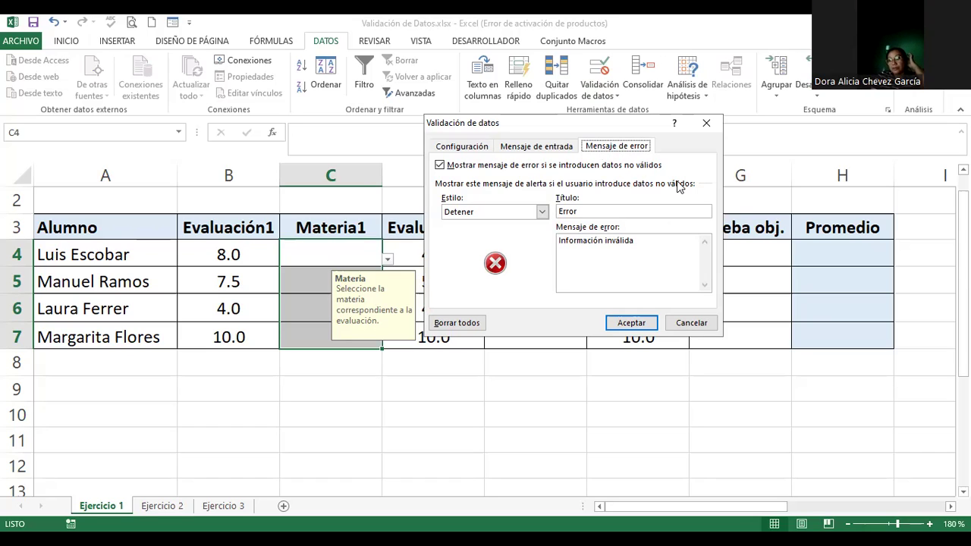
Close the validation settings unchanged and check the input messages on the Materia1 cells.
left_click(641, 332)
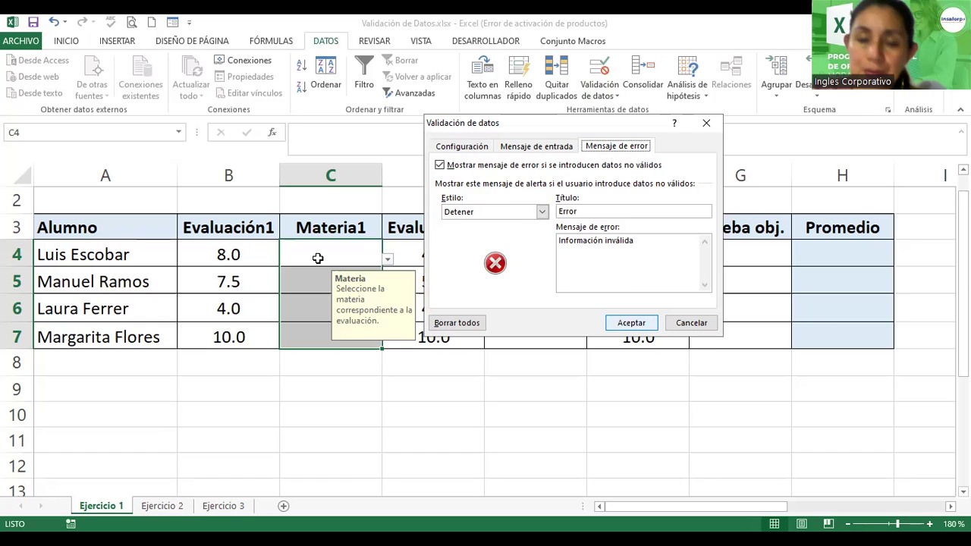
left_click(309, 275)
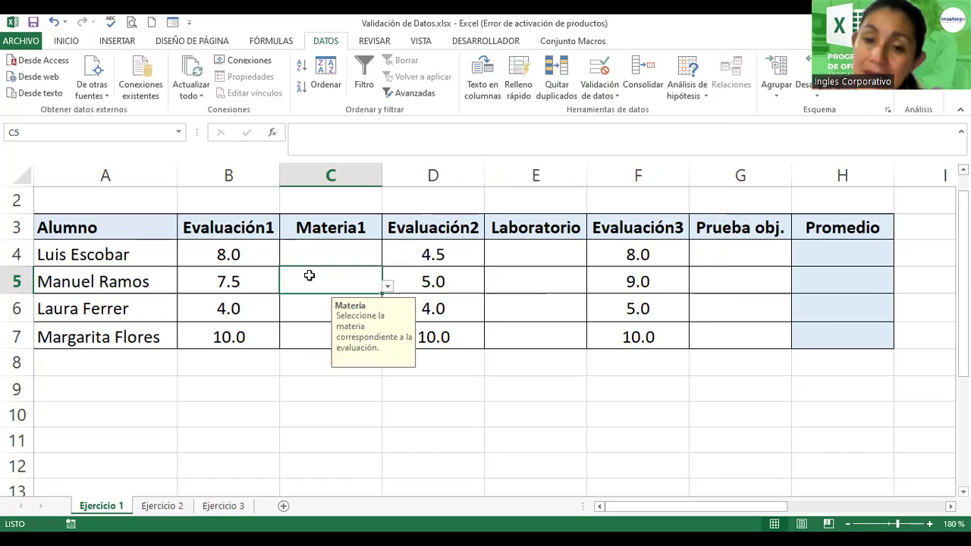
key("Down")
key("Down")
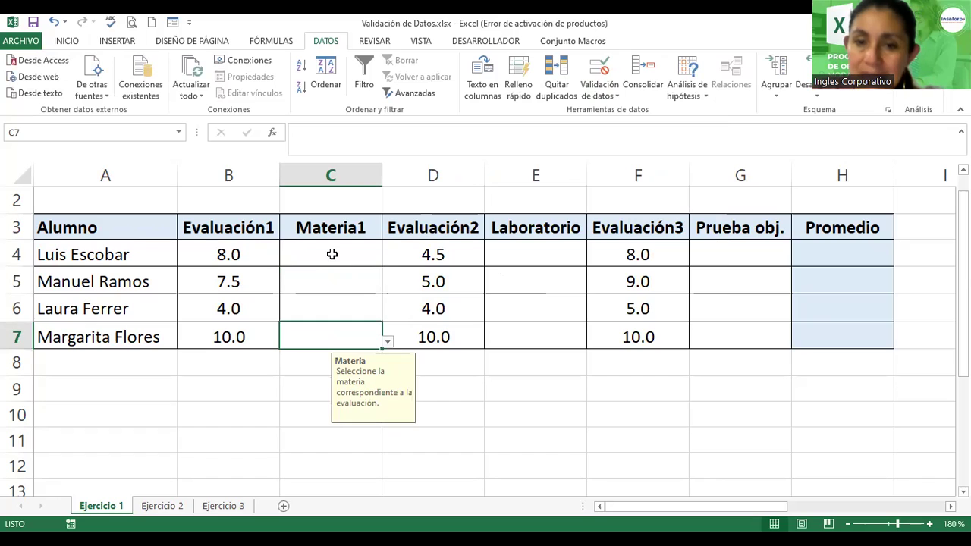
left_click(326, 256)
Pick Ciencias, Informática and Lenguaje for C4, C5 and C6 from the subject dropdowns.
left_click(387, 261)
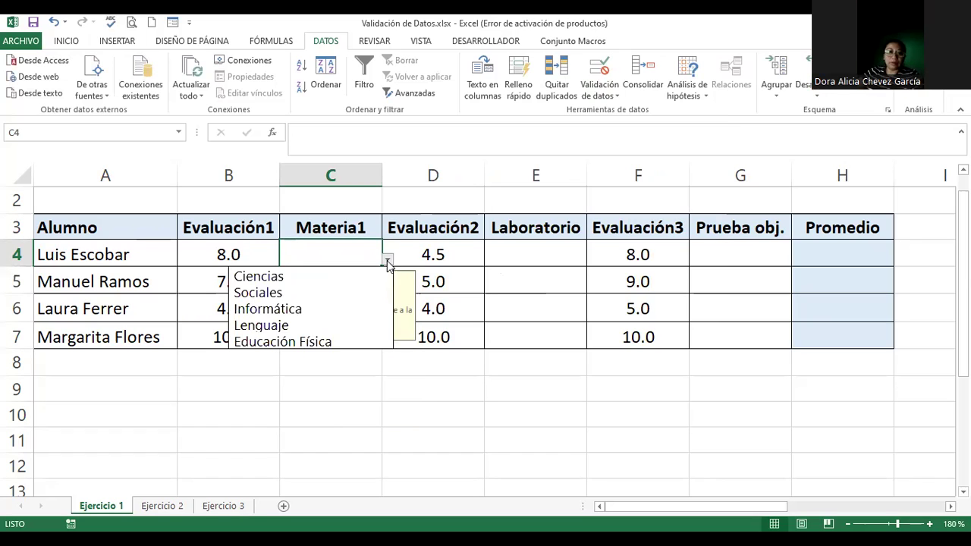
left_click(258, 278)
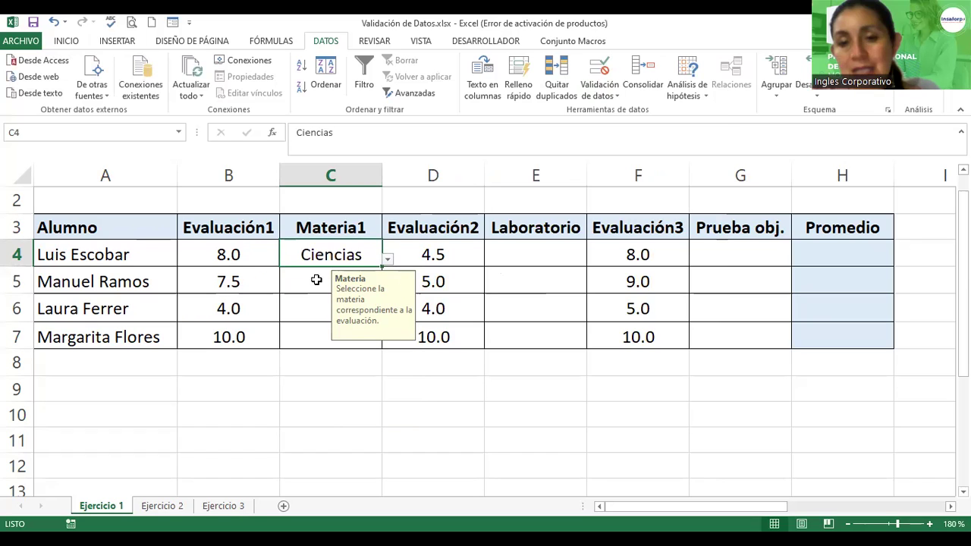
left_click(383, 284)
left_click(386, 287)
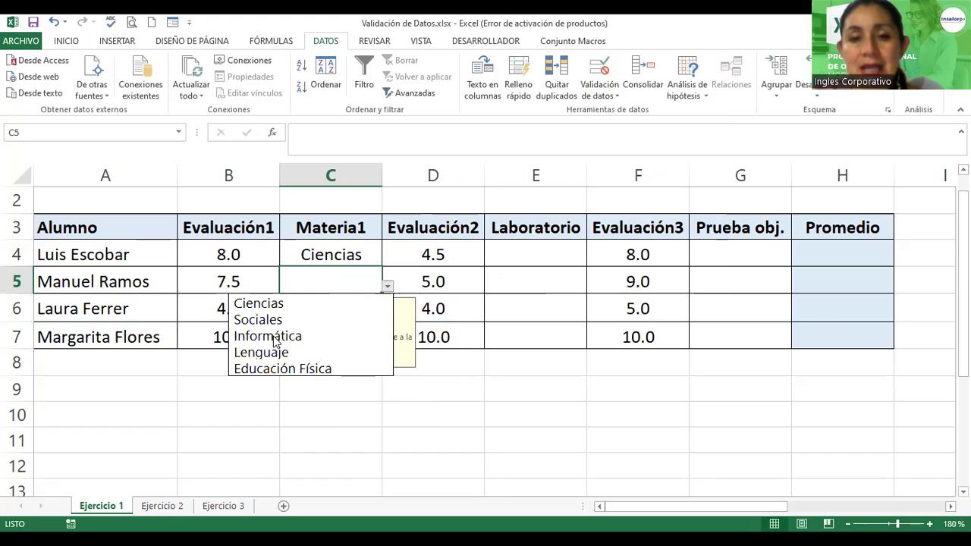
left_click(313, 336)
left_click(378, 314)
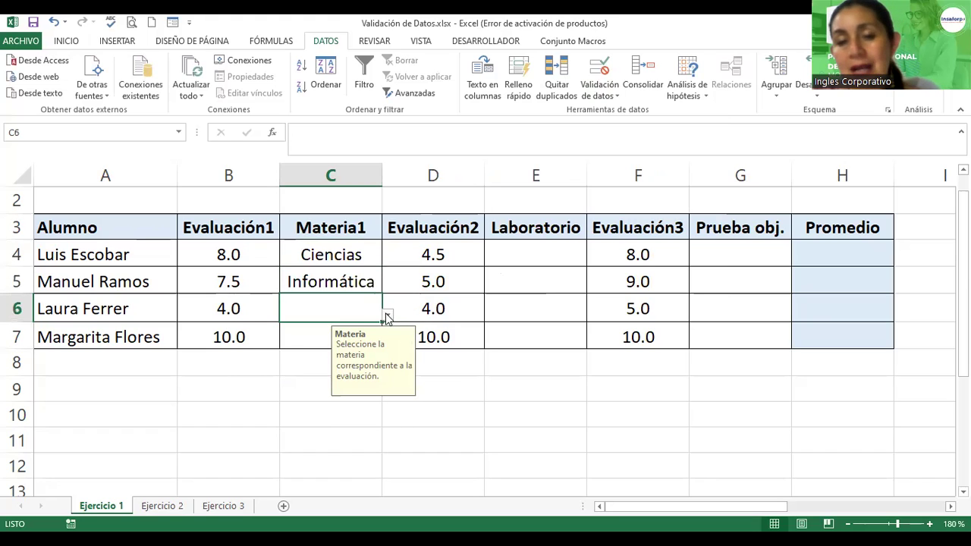
left_click(386, 315)
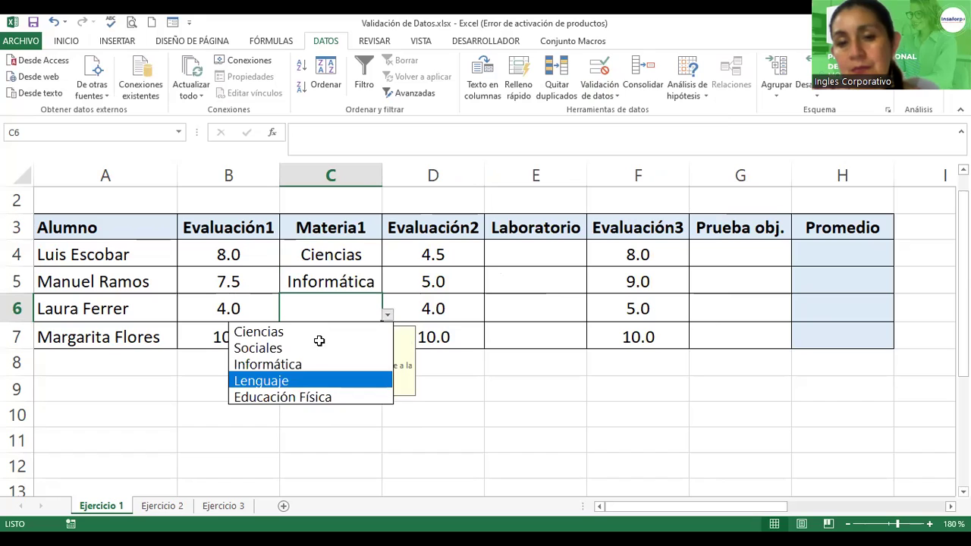
key("Return")
key("Return")
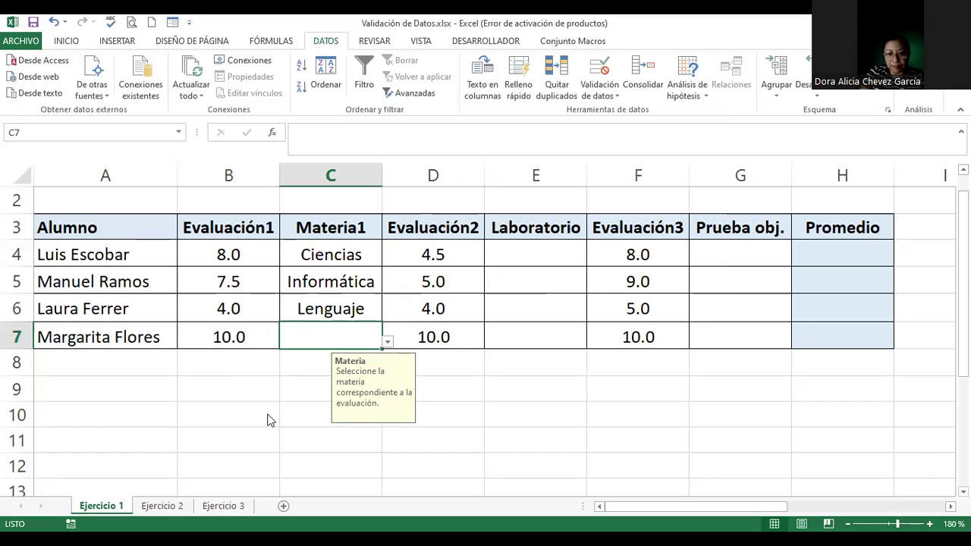
Set C7 to Informática from its dropdown and select the filled Materia1 cells.
key("alt+Down")
key("Escape")
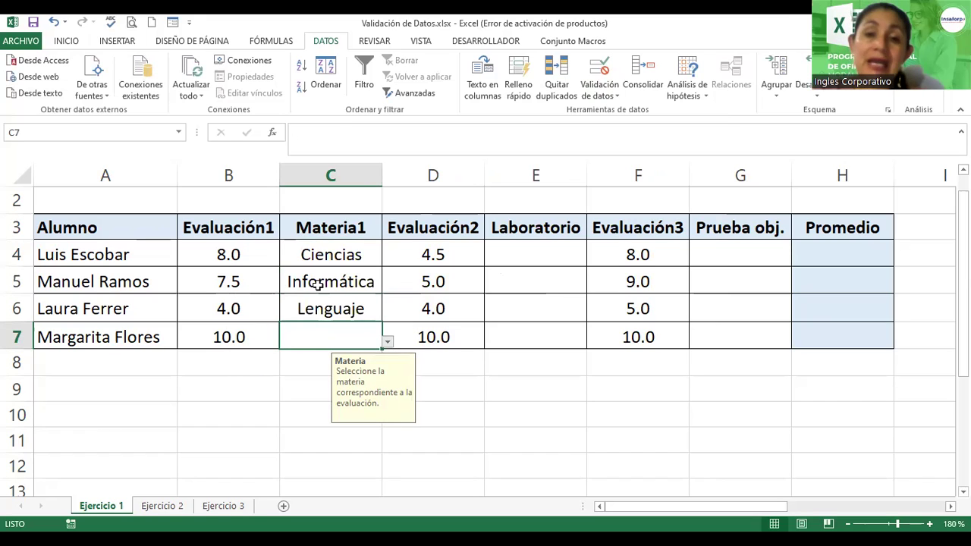
key("alt+Down")
key("Down")
key("Down")
key("Return")
key("Up")
key("Up")
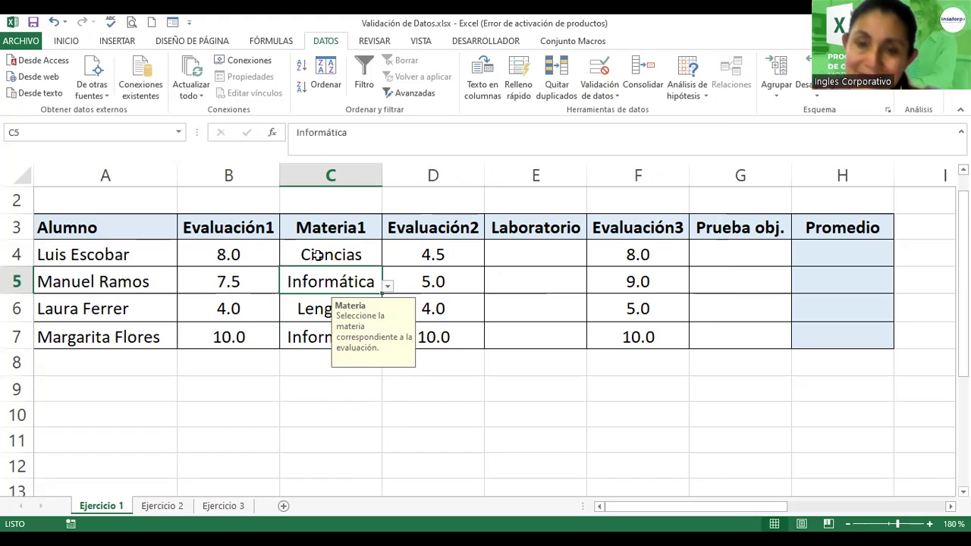
left_click_drag(317, 255, 331, 332)
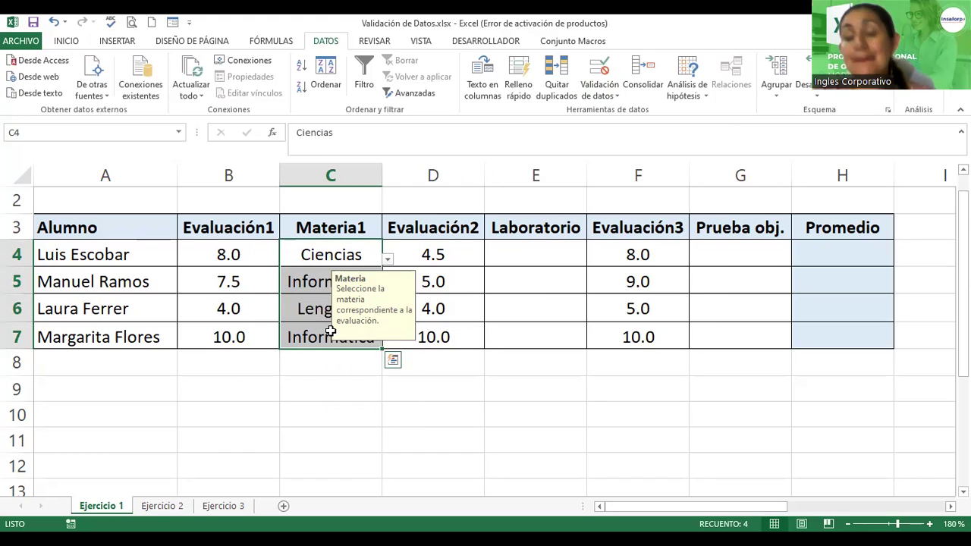
left_click(331, 331)
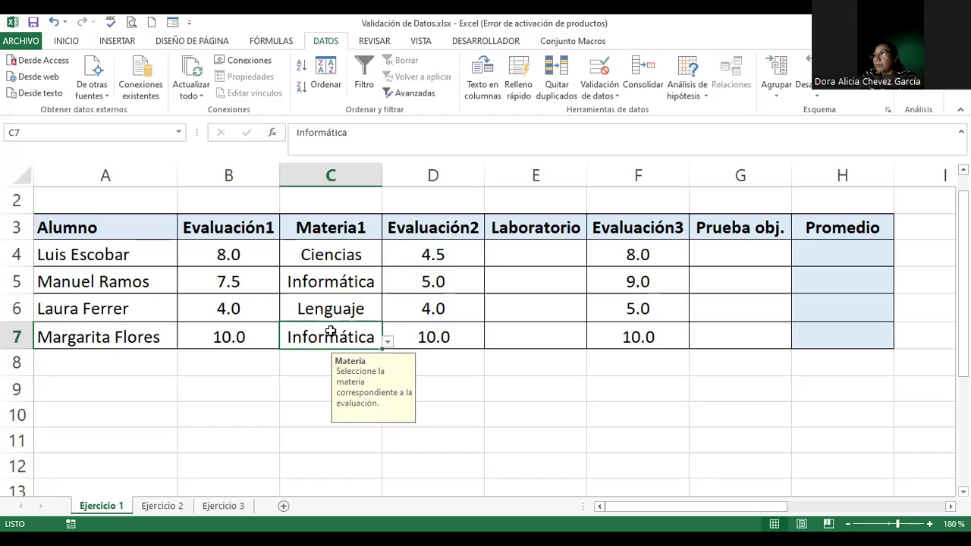
Fill Informática down to C10, change C8 and C9 to Ciencias, then select E4:E7.
left_click_drag(382, 349, 382, 372)
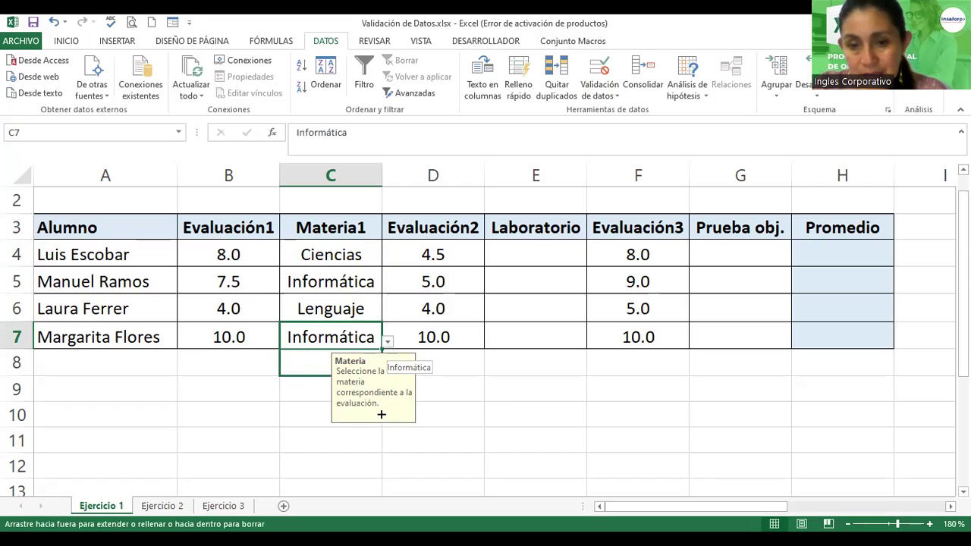
left_click_drag(382, 414, 381, 416)
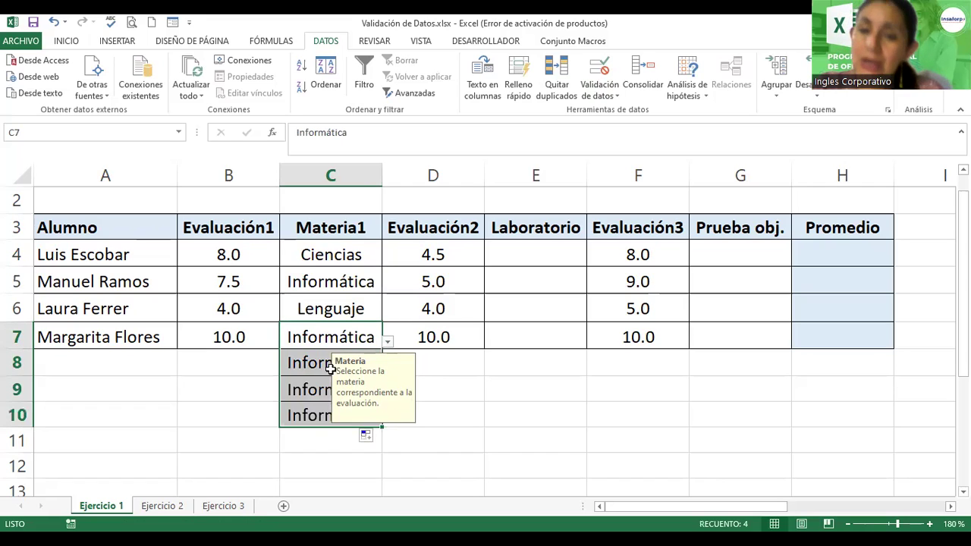
left_click(374, 369)
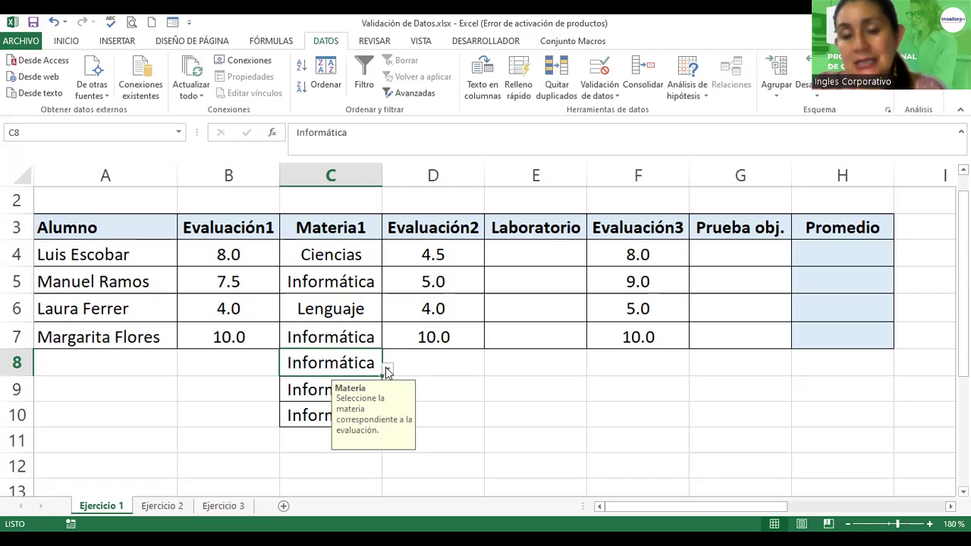
left_click(387, 369)
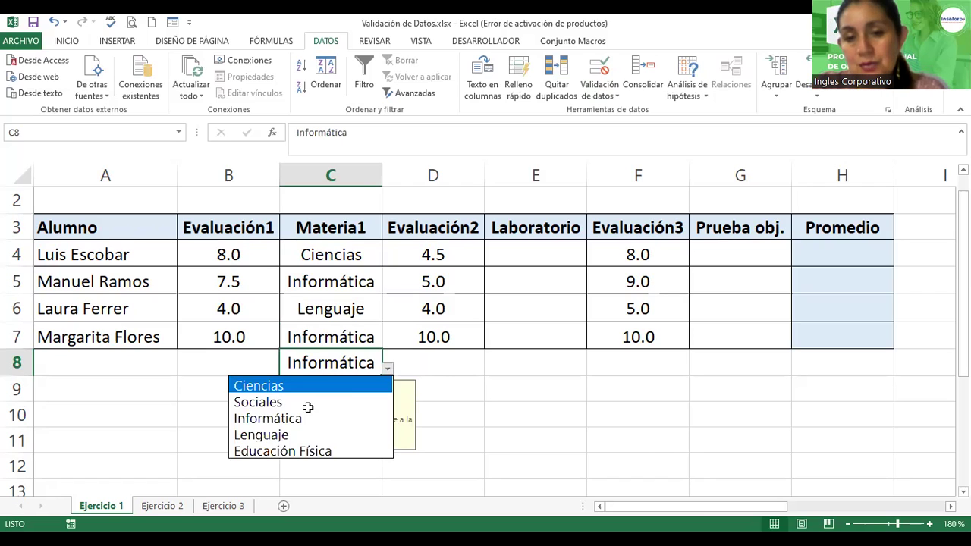
left_click(308, 385)
left_click(378, 391)
left_click(391, 396)
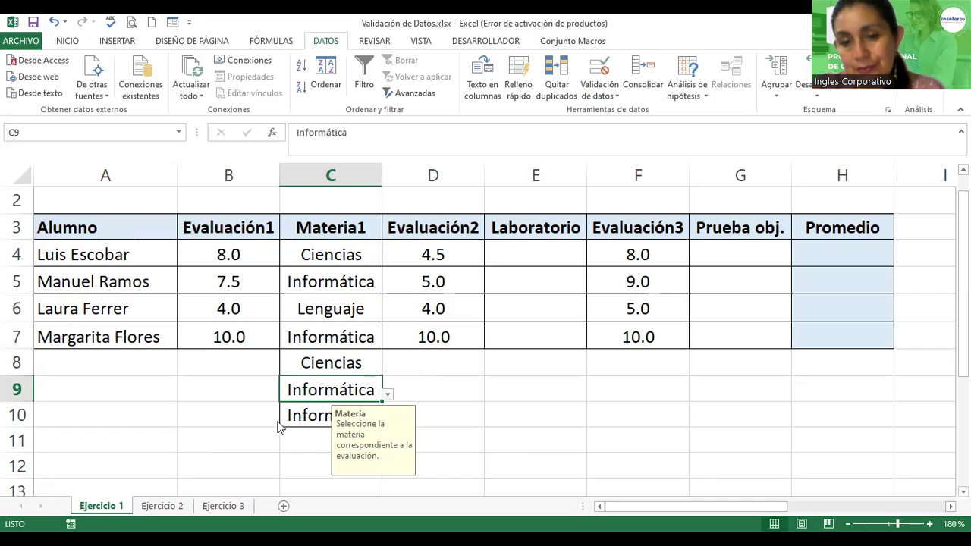
left_click(277, 412)
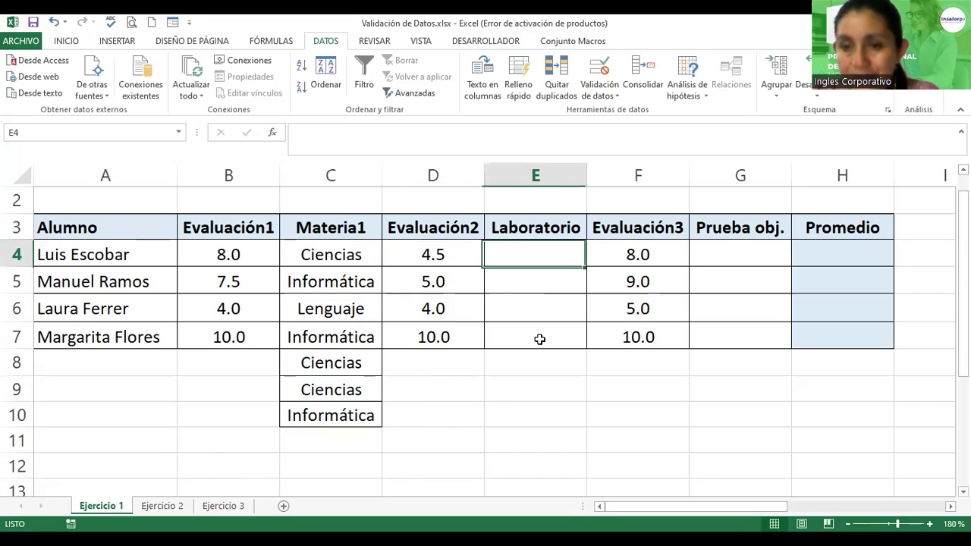
left_click_drag(529, 247, 540, 338)
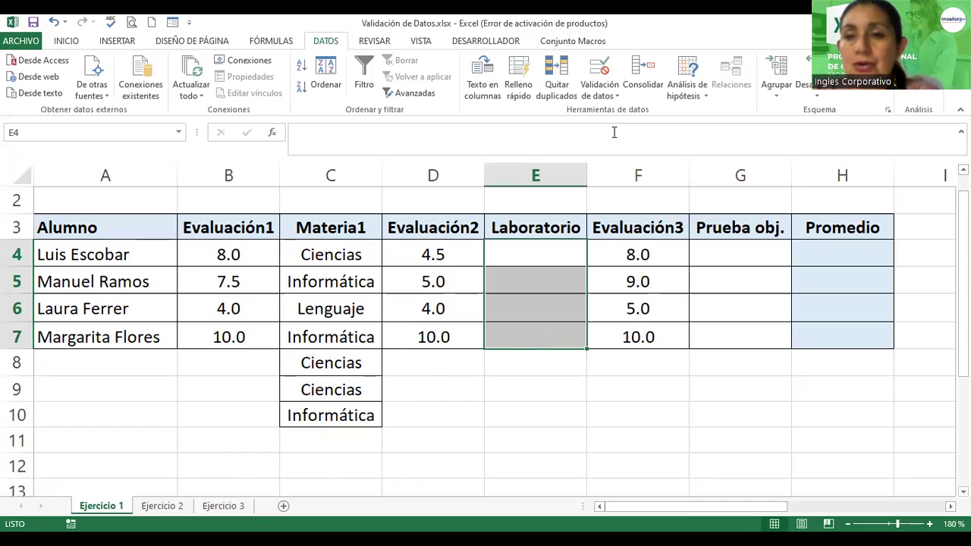
Set E4:E7 validation to a List with source =lab, correcting the rejected =laboratorio.
left_click(600, 94)
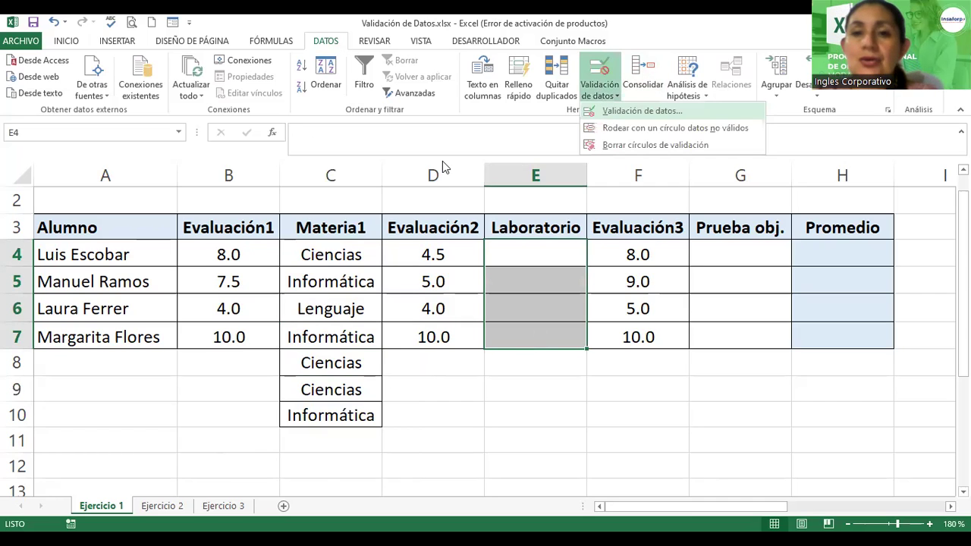
key("Return")
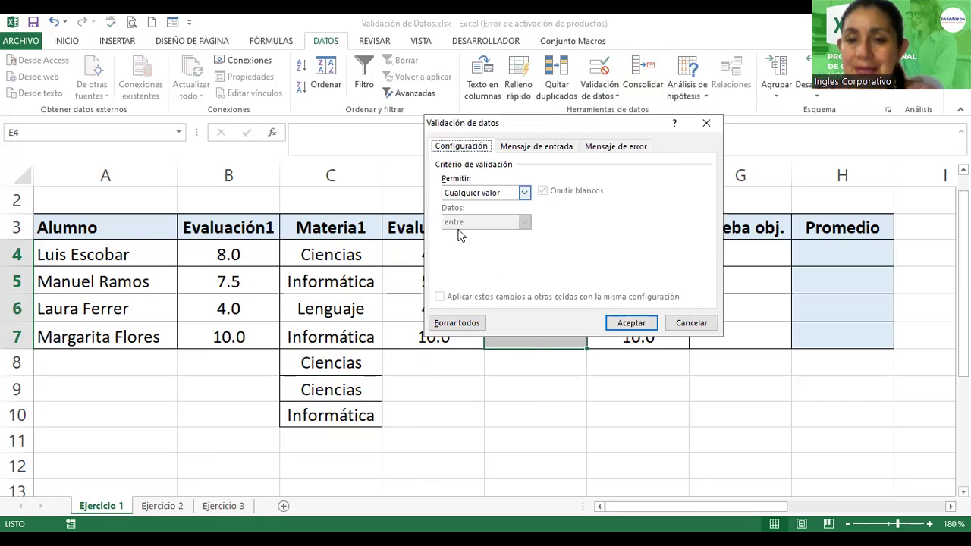
left_click(465, 195)
left_click(453, 233)
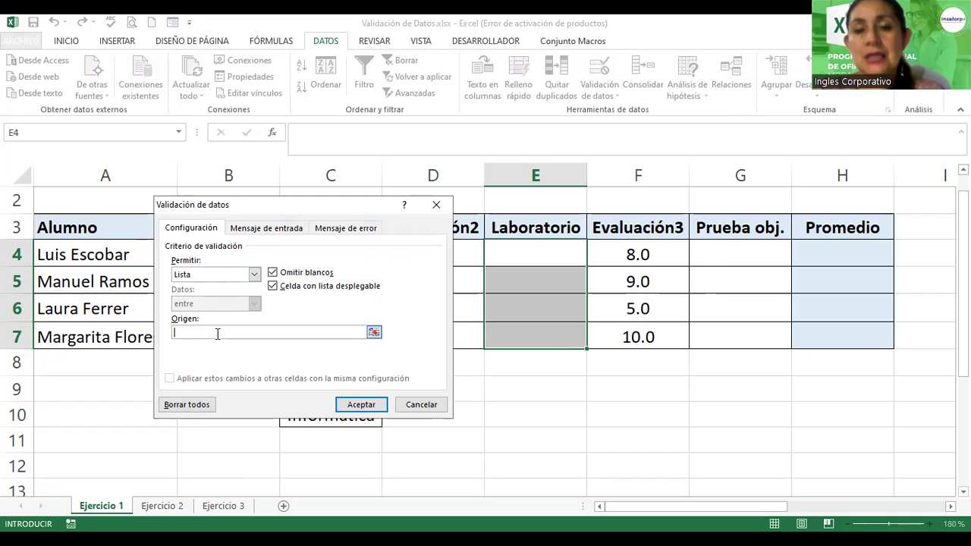
type("=")
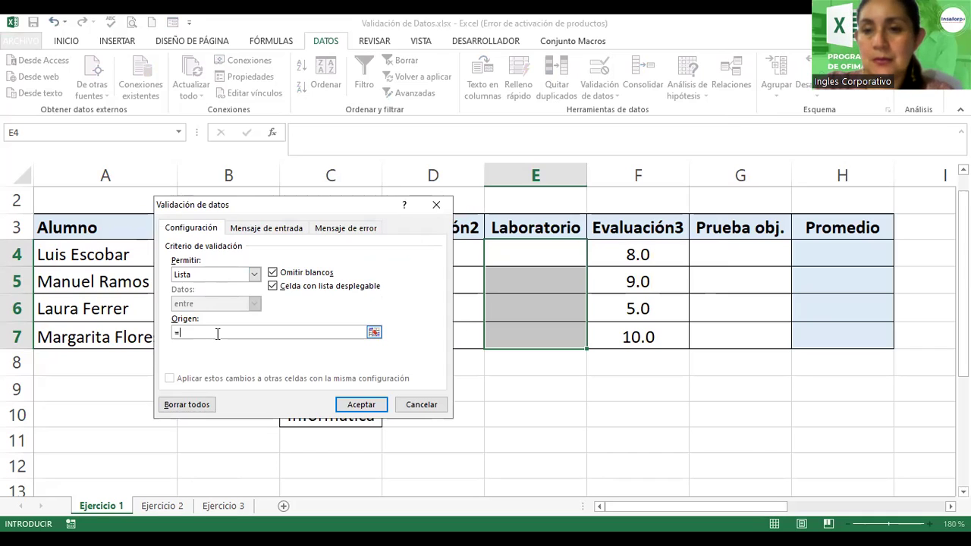
type("n")
type("bor")
type("atorio")
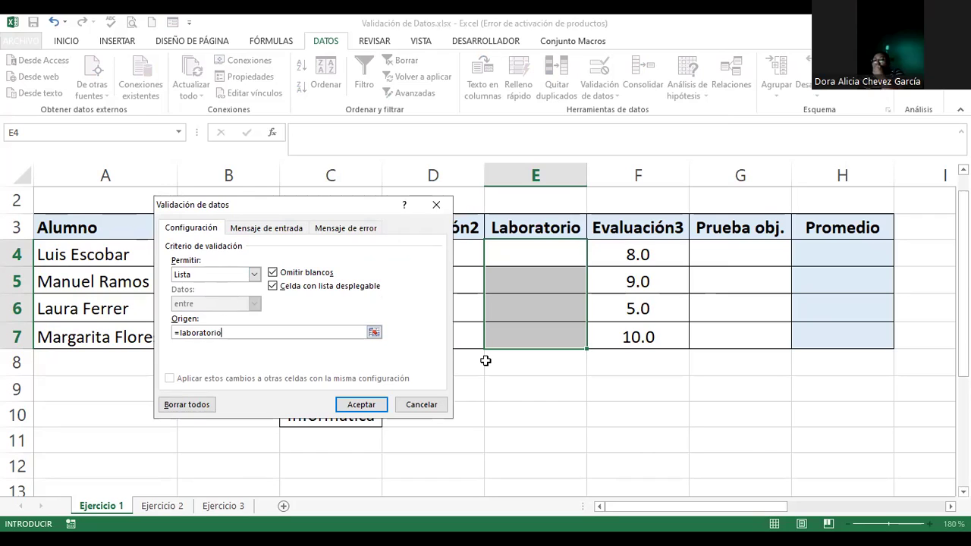
left_click(373, 406)
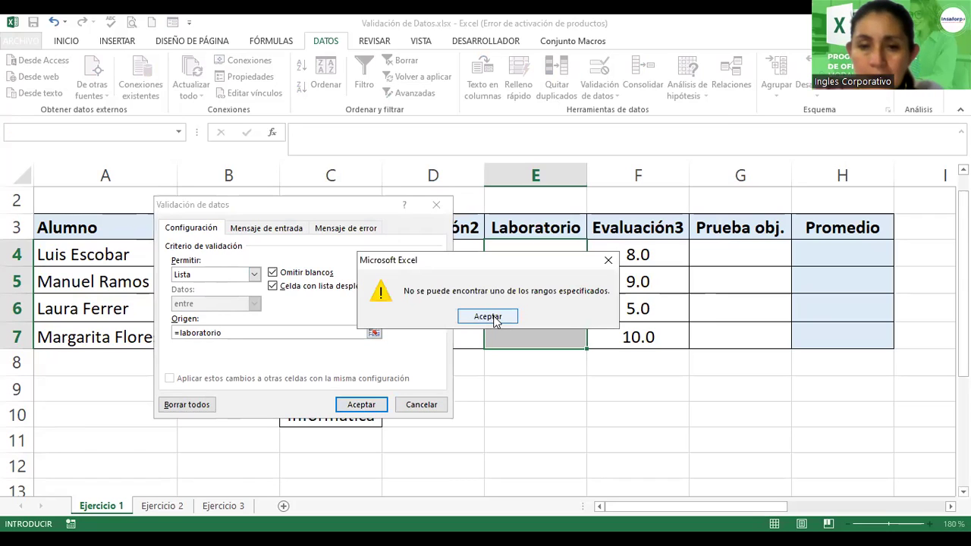
key("Return")
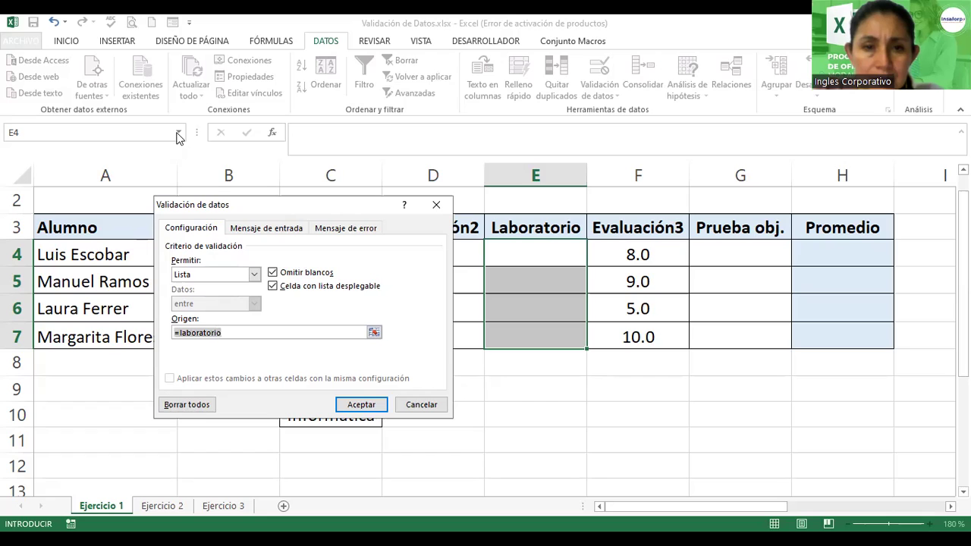
left_click(230, 332)
key("BackSpace")
key("BackSpace")
key("BackSpace")
key("BackSpace")
key("BackSpace")
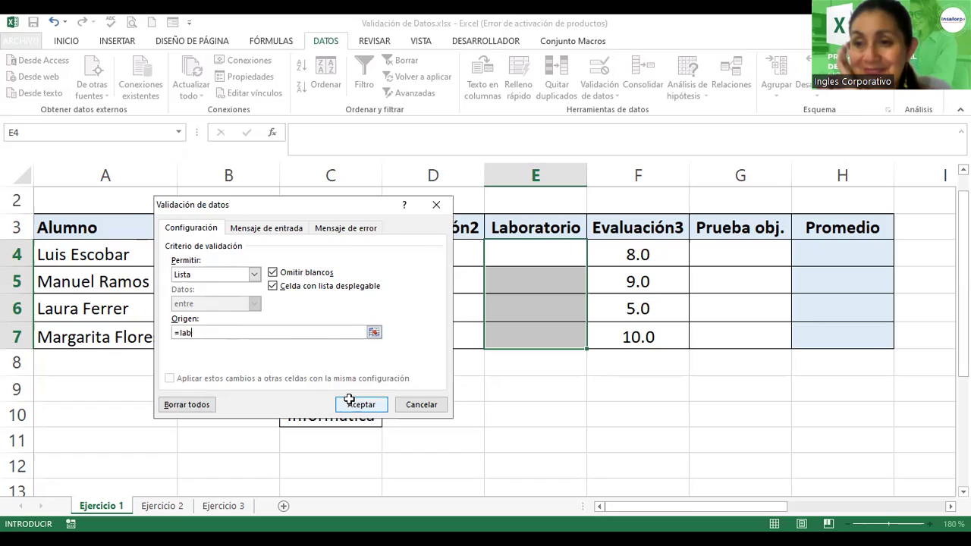
left_click(351, 405)
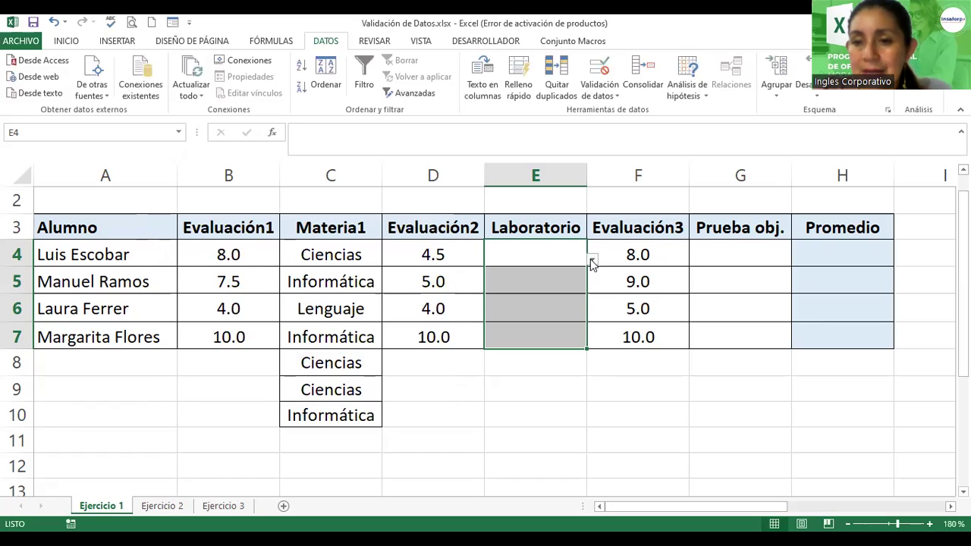
Pick Practica I, Lectura comprensiva and Diseño Web for E4–E6, then widen column E.
key("alt+Down")
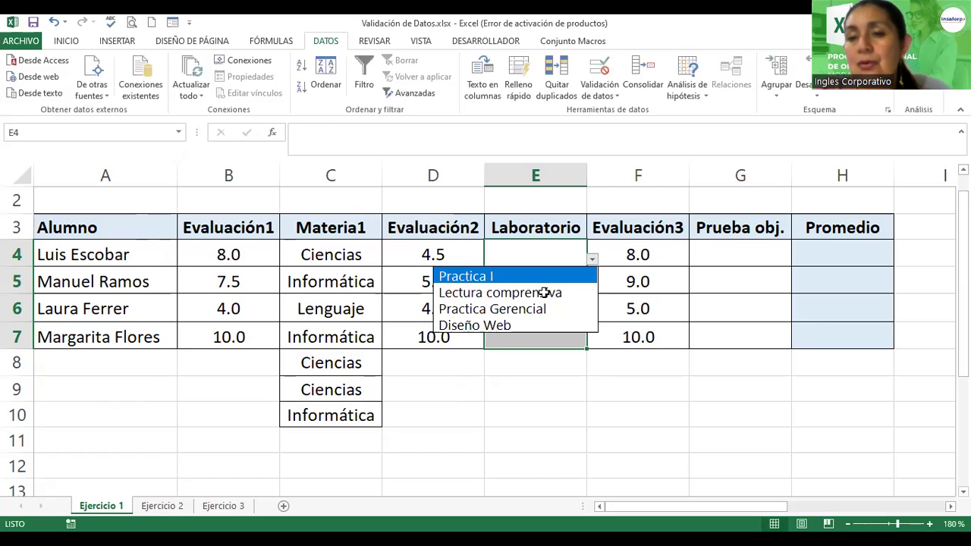
key("Return")
left_click(585, 293)
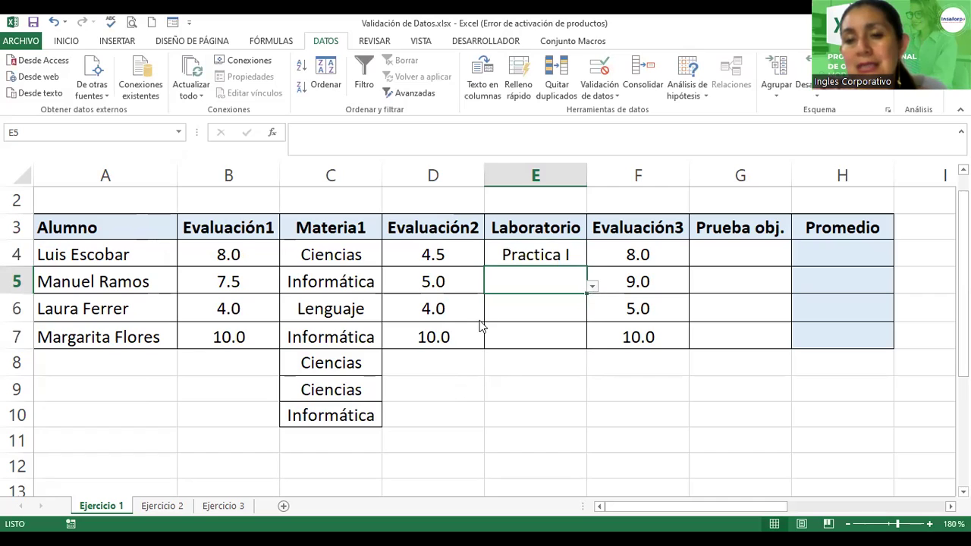
key("alt+Down")
double_click(520, 313)
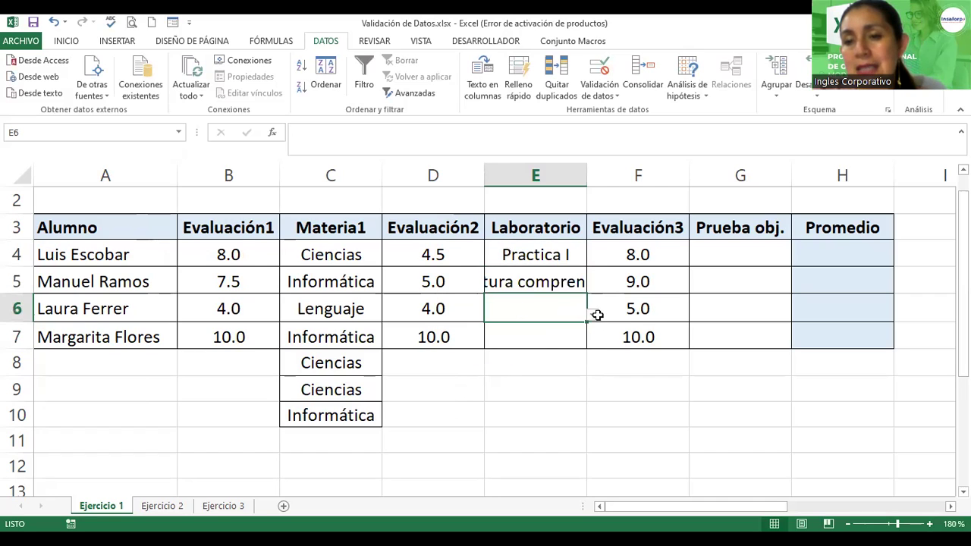
key("alt+Down")
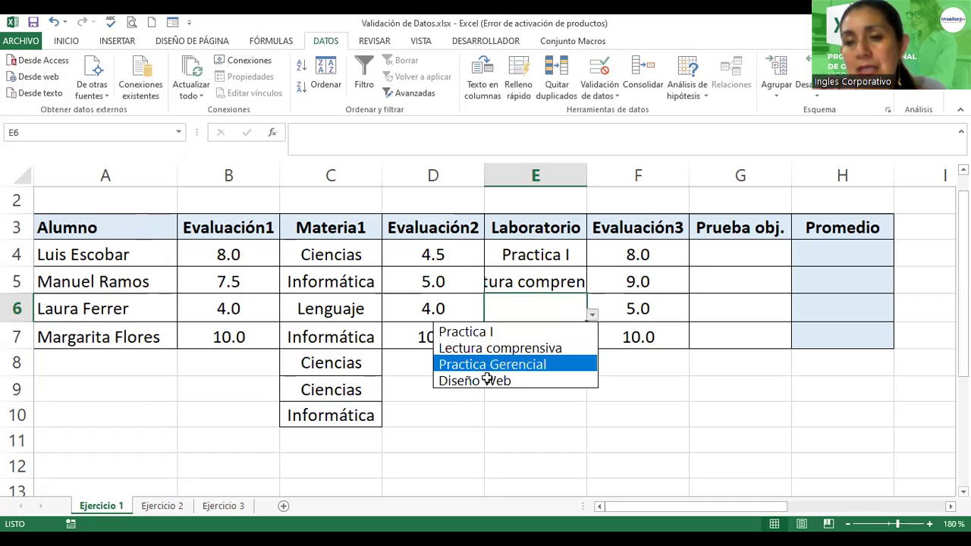
left_click(493, 381)
key("Down")
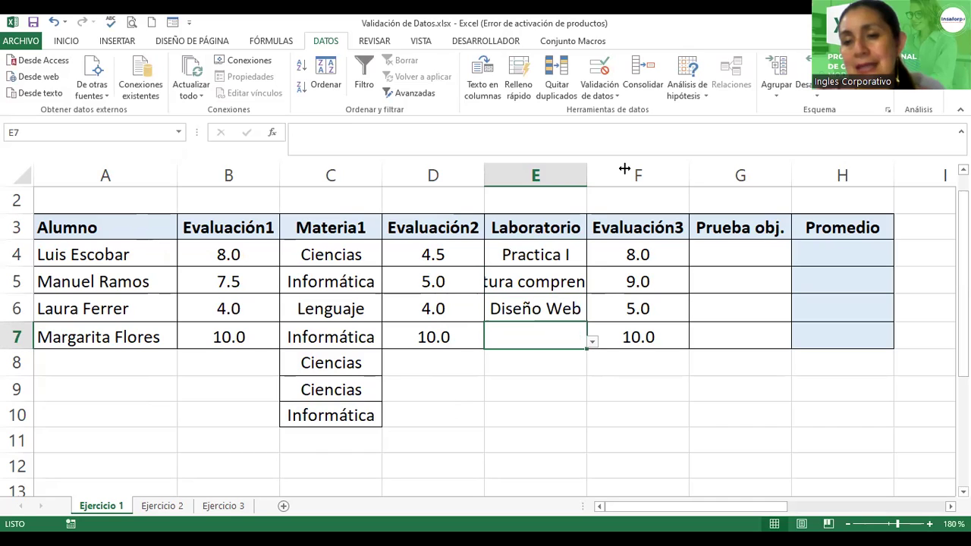
left_click_drag(621, 166, 669, 165)
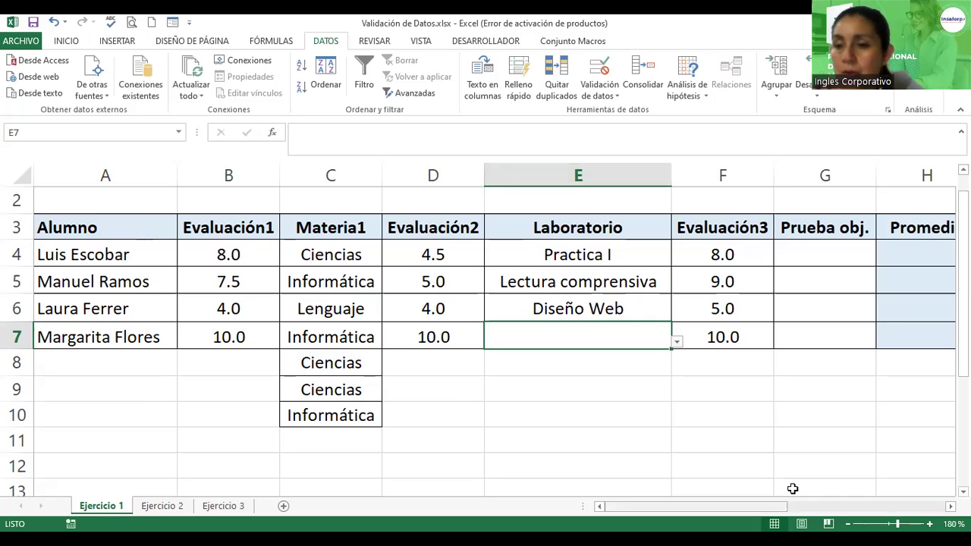
Scroll right to columns G–M to show the Materia, Laboratorio and Prueba obj source lists.
left_click_drag(786, 506, 943, 462)
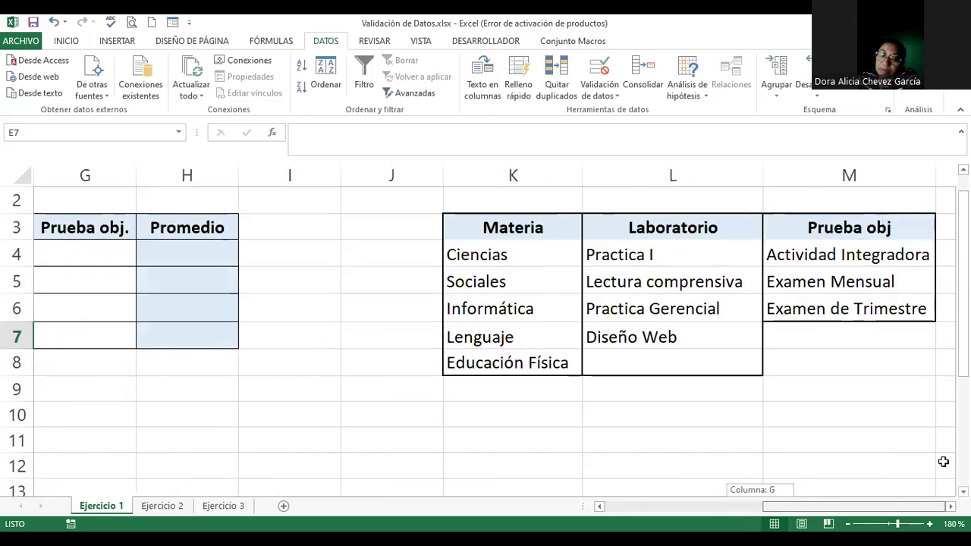
left_click(900, 514)
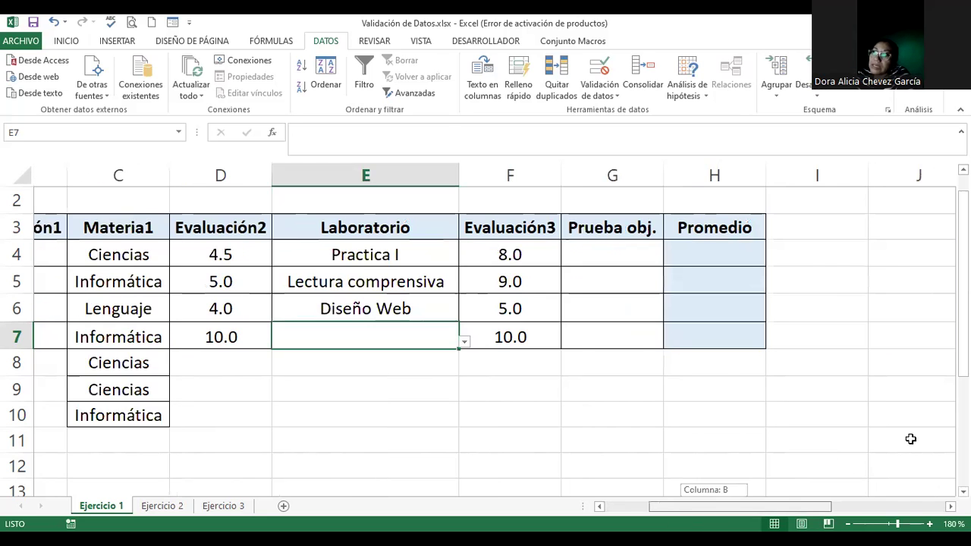
scroll(911, 437, "right", 3)
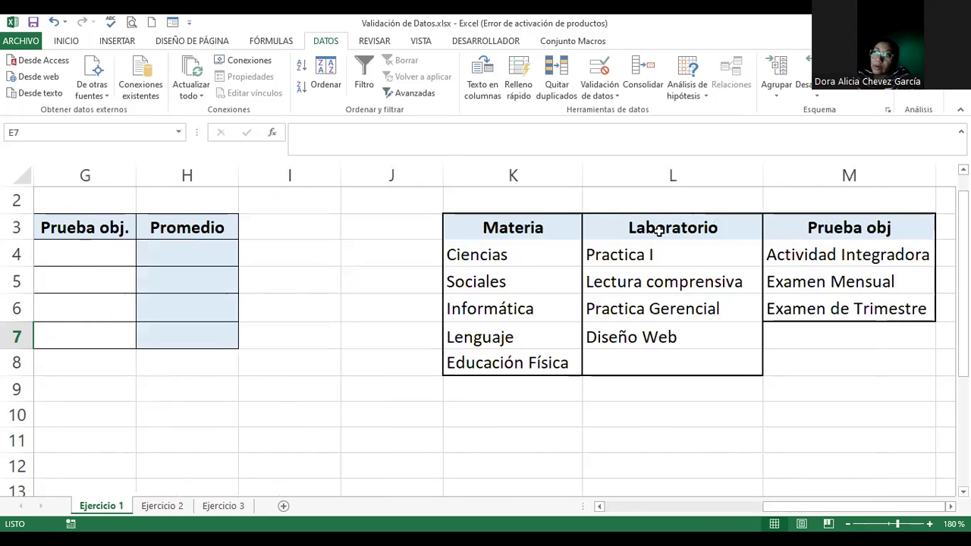
left_click(522, 245)
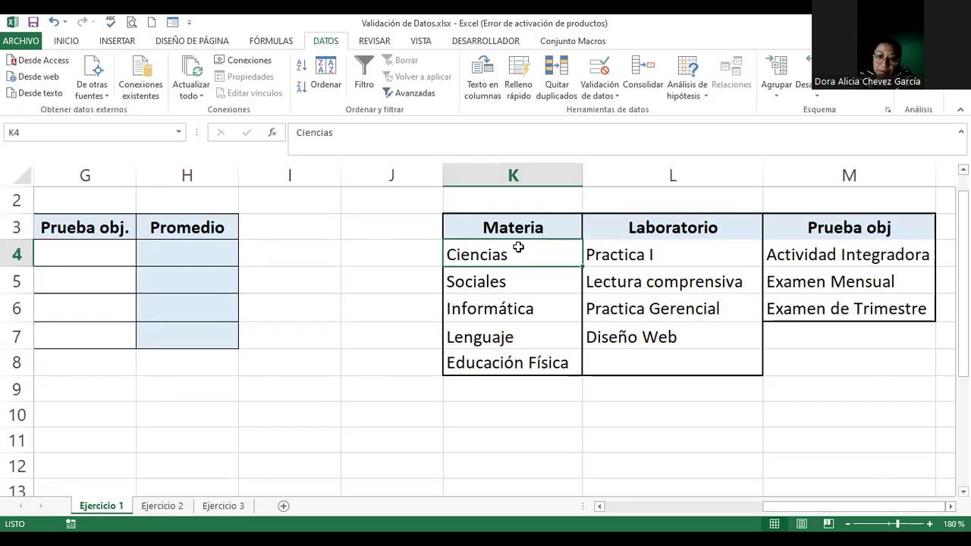
left_click(179, 133)
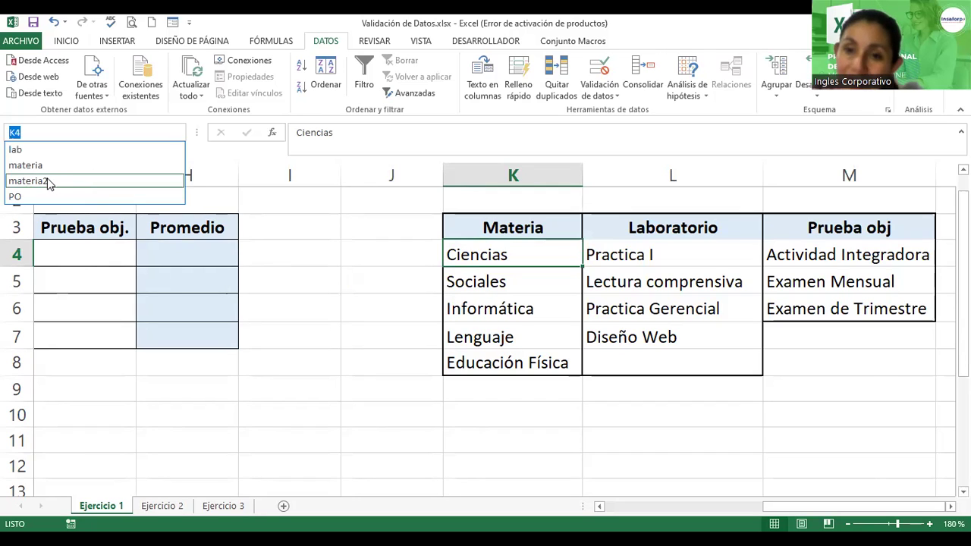
left_click(47, 182)
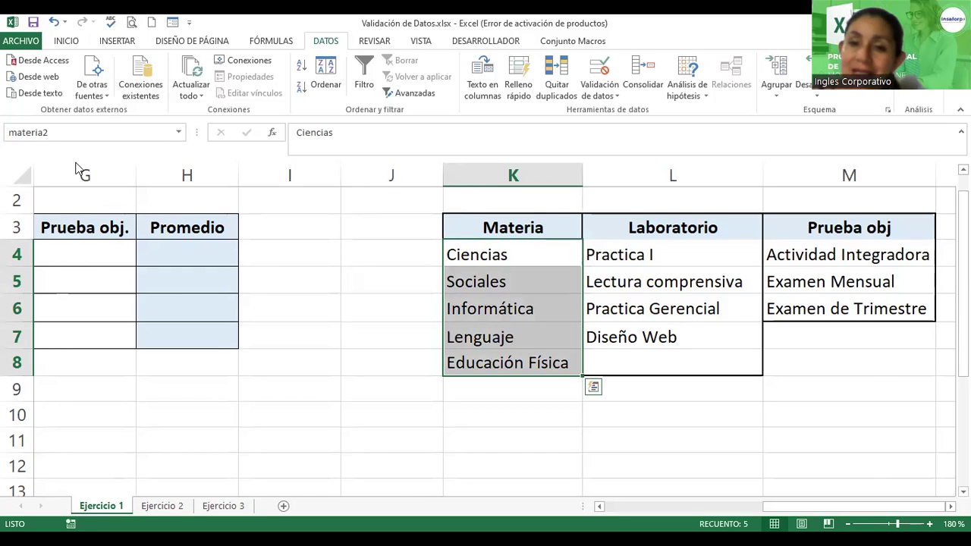
key("alt+Down")
key("Up")
key("Return")
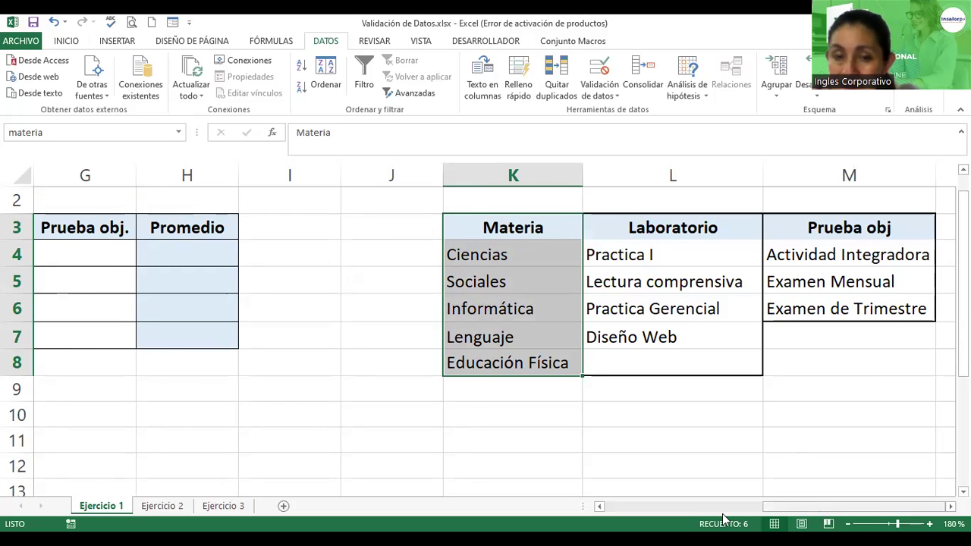
left_click_drag(819, 516, 310, 408)
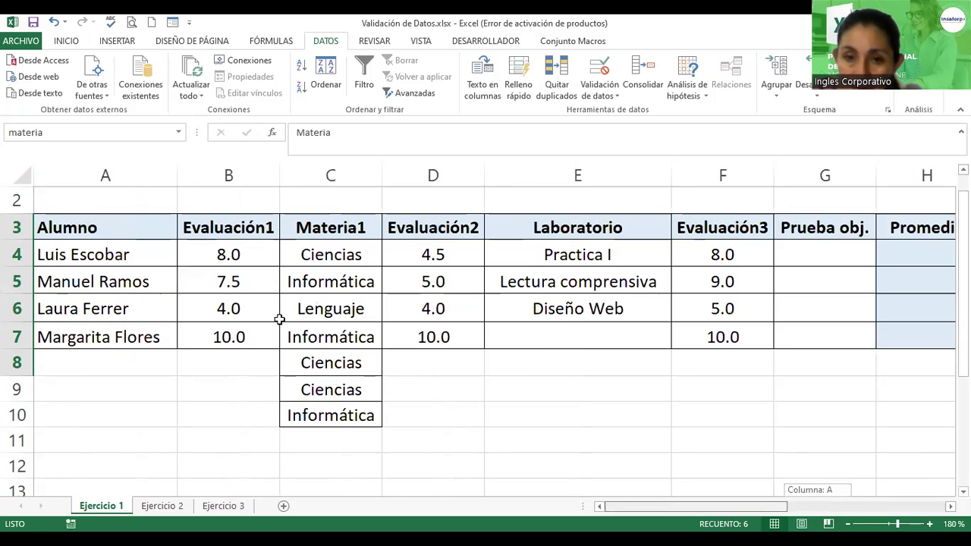
left_click(374, 259)
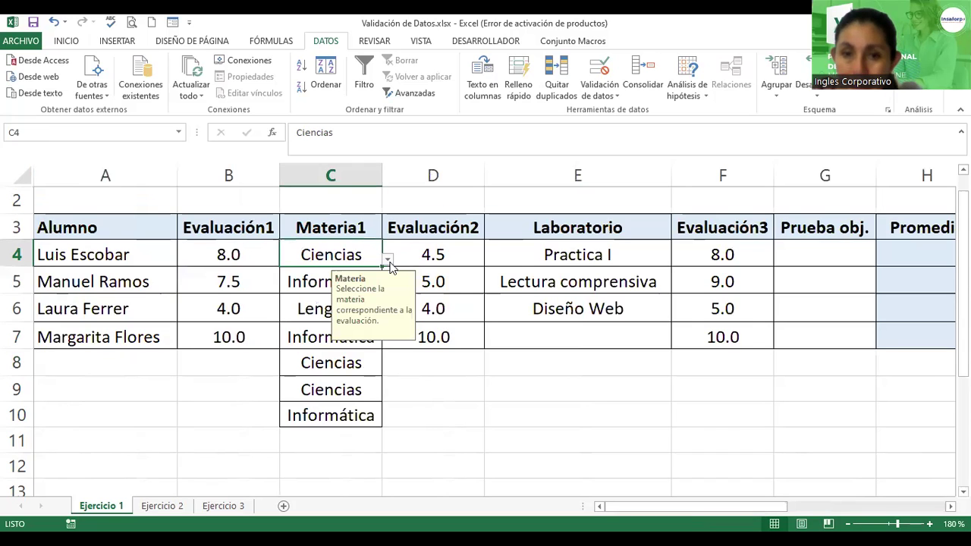
left_click(388, 261)
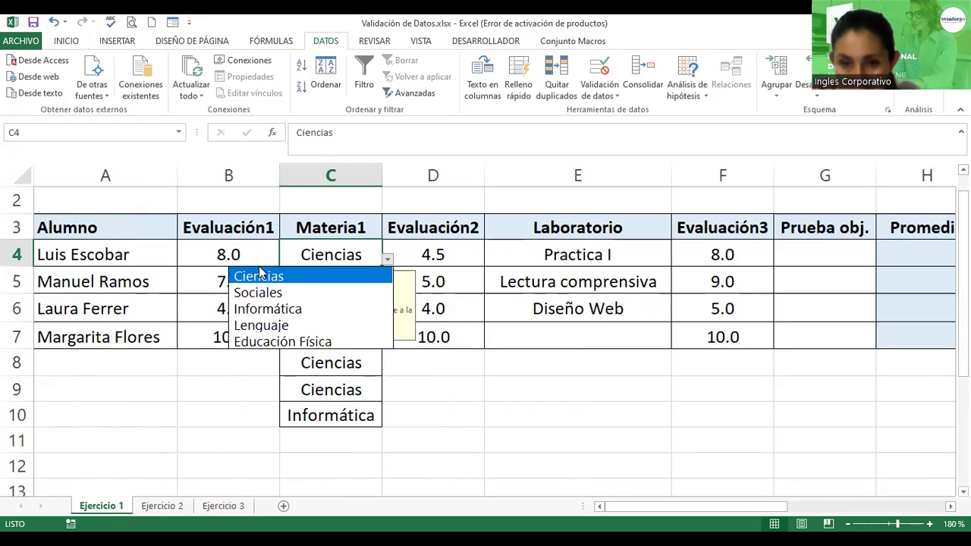
key("Down")
key("Down")
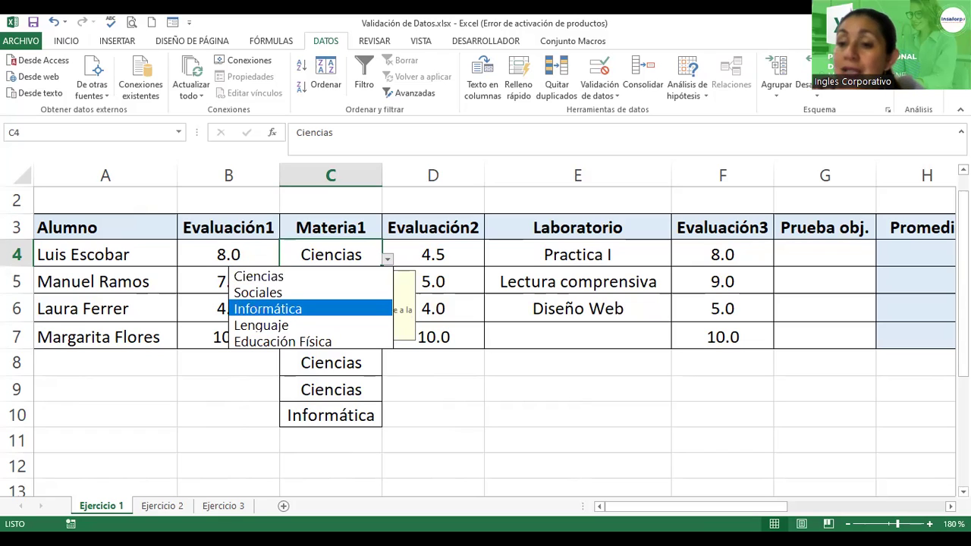
key("Escape")
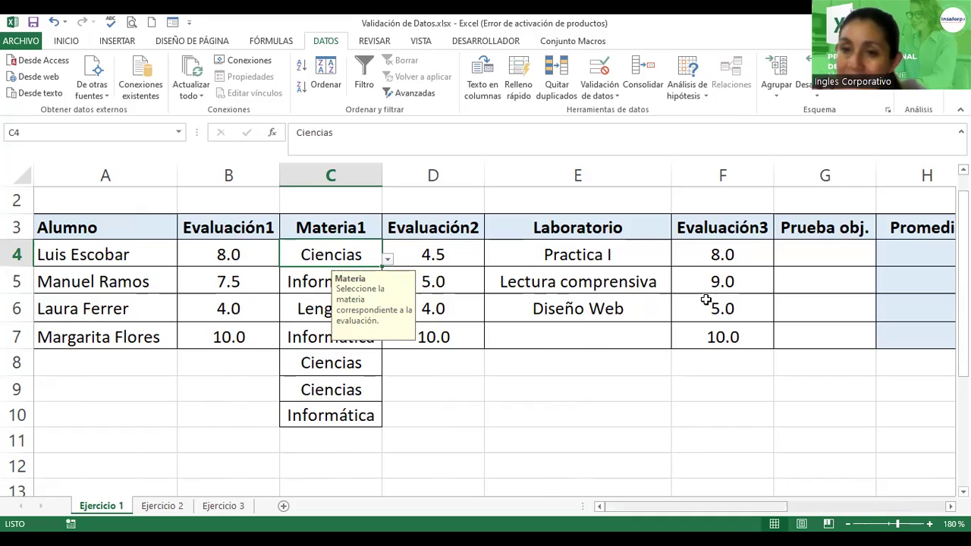
scroll(706, 299, "right", 5)
Name the subject cells K4:K8, Ciencias to Educación Física, as materia2.
left_click_drag(594, 227, 600, 356)
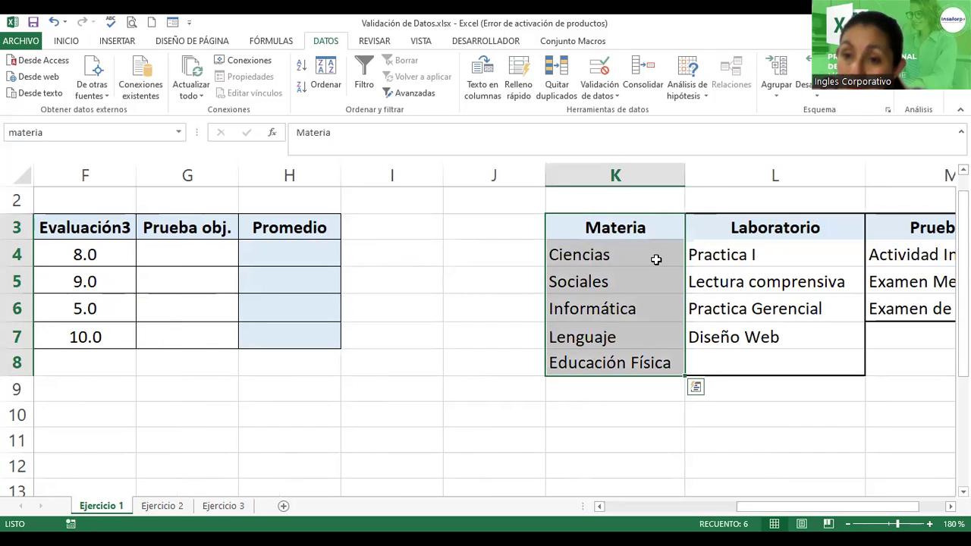
key("Down")
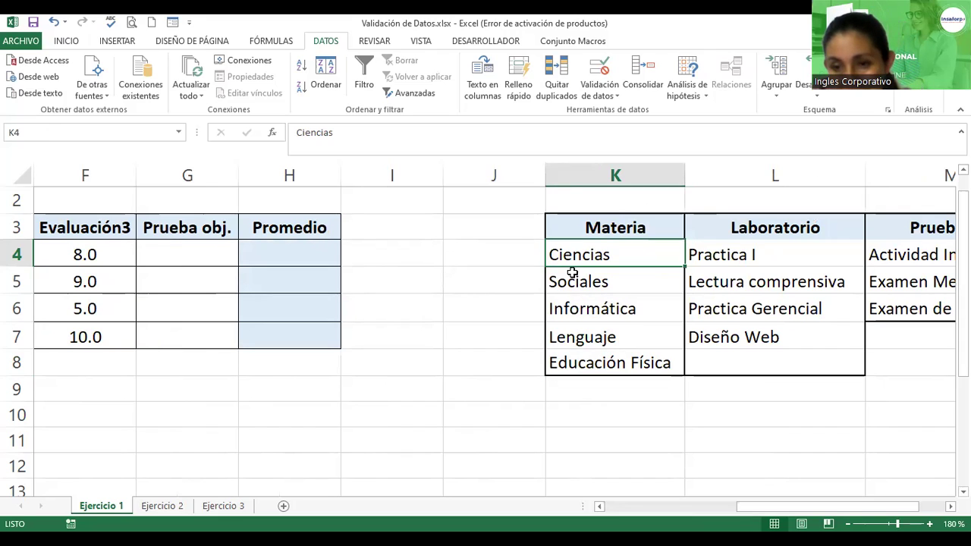
left_click_drag(572, 265, 569, 362)
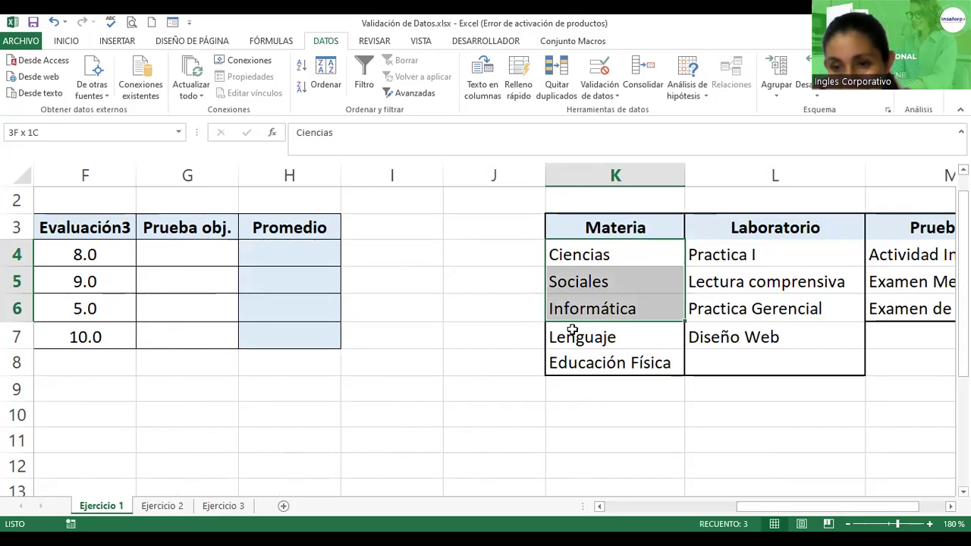
left_click(61, 132)
type("materia2")
key("Return")
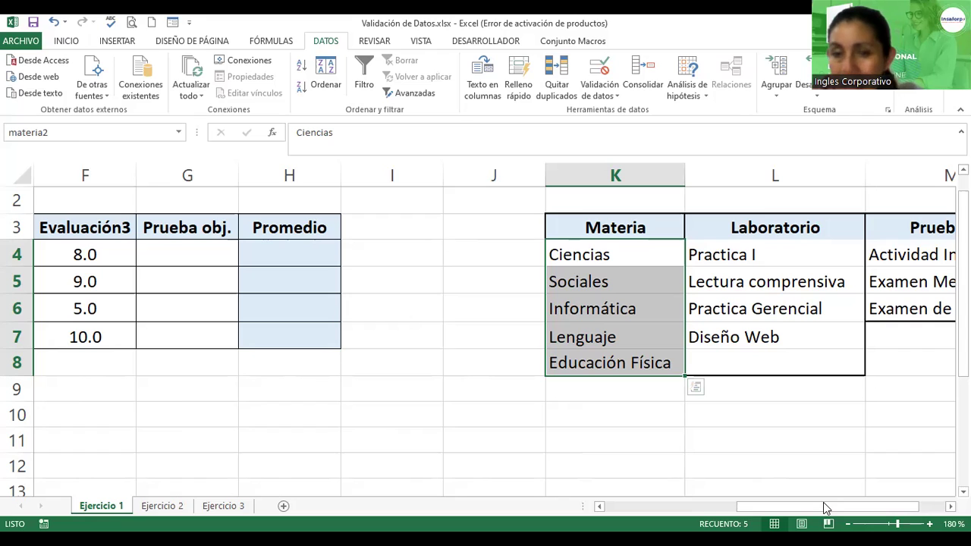
Review the validation settings for Materia1 cells C4:C7 and cancel without changes.
left_click_drag(825, 508, 826, 507)
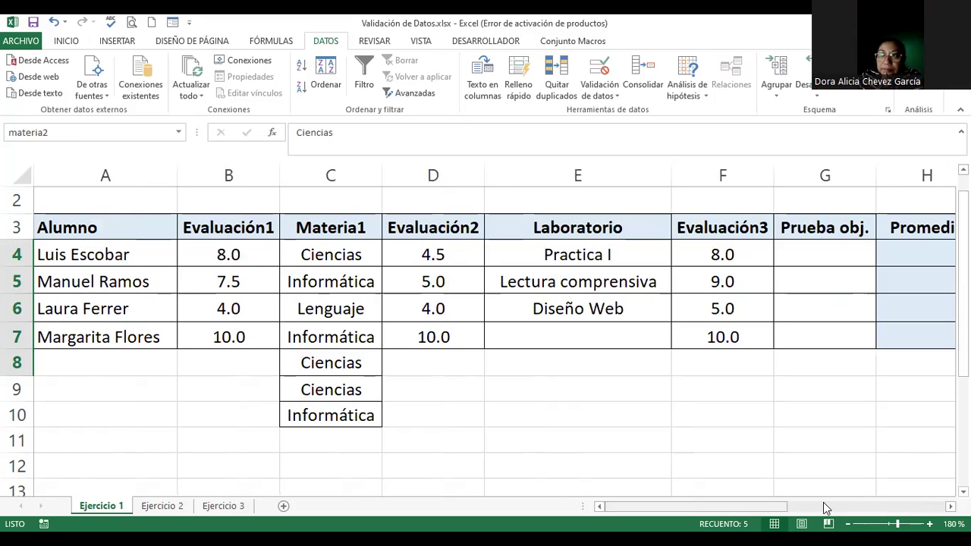
mouse_move(325, 256)
left_mouse_down()
mouse_move(334, 260)
mouse_move(331, 250)
mouse_move(324, 338)
left_mouse_up()
left_click(603, 81)
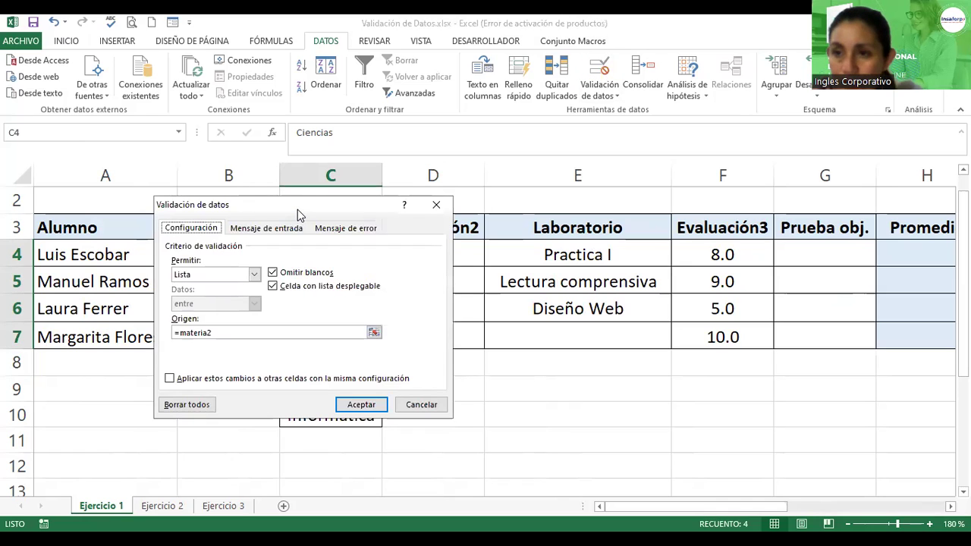
left_click_drag(297, 209, 485, 123)
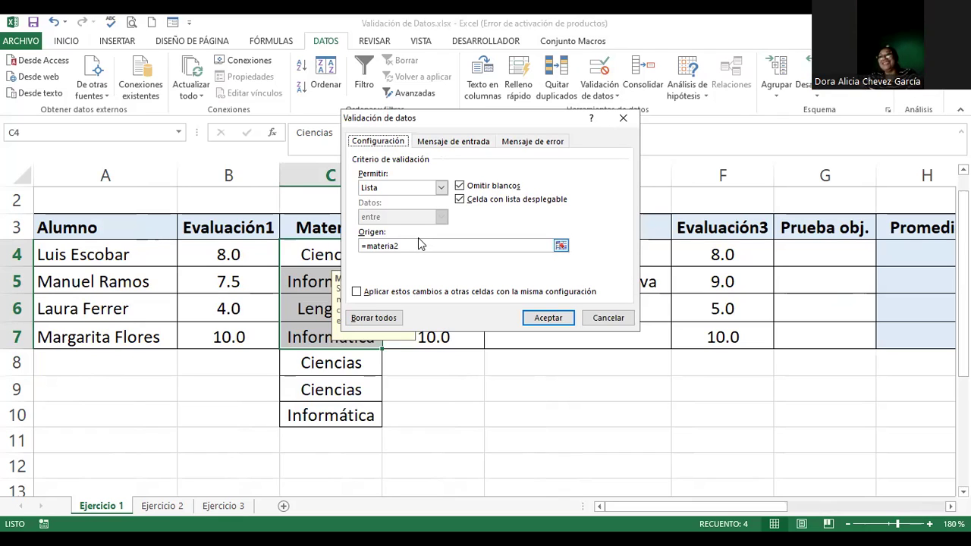
left_click(603, 319)
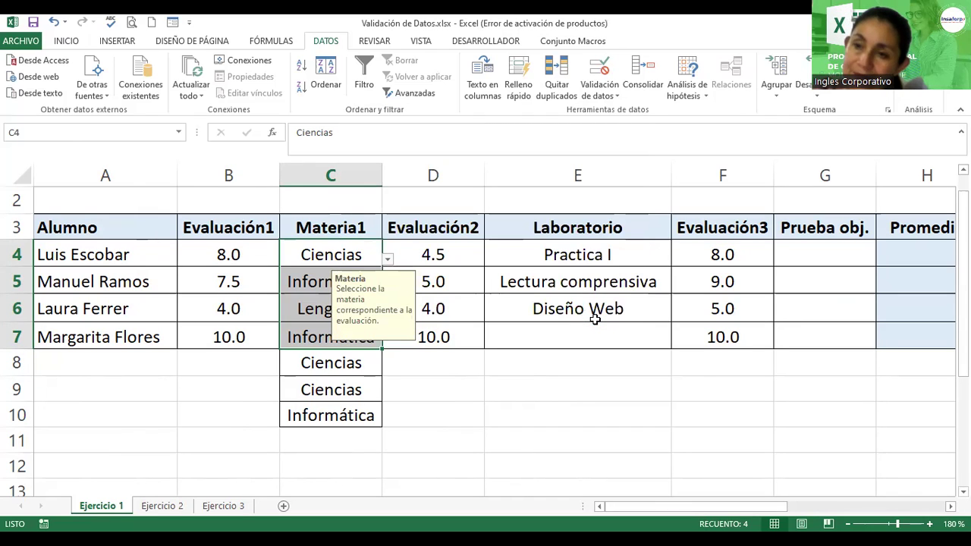
Check C4's subject prompt, then select K4:K8 to confirm it is named materia2.
left_click(538, 372)
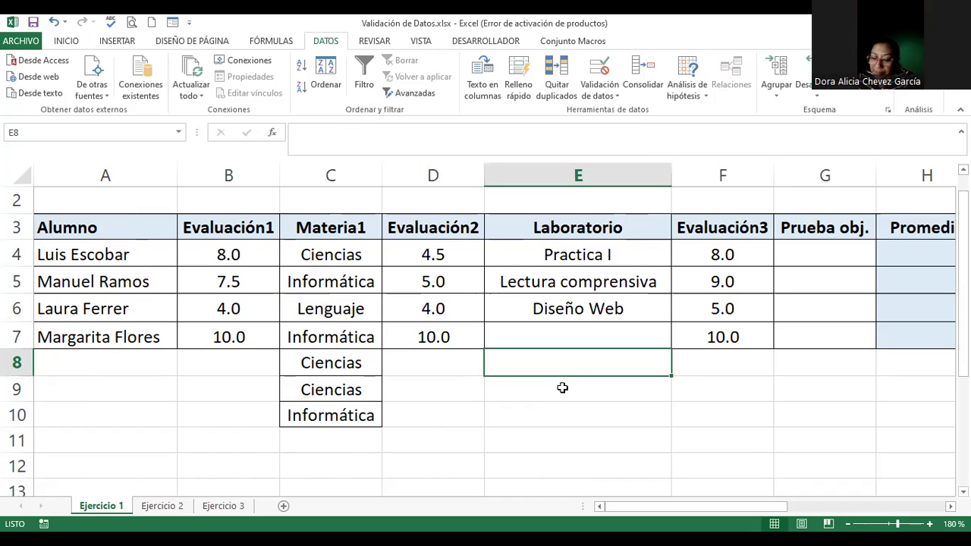
left_click(328, 251)
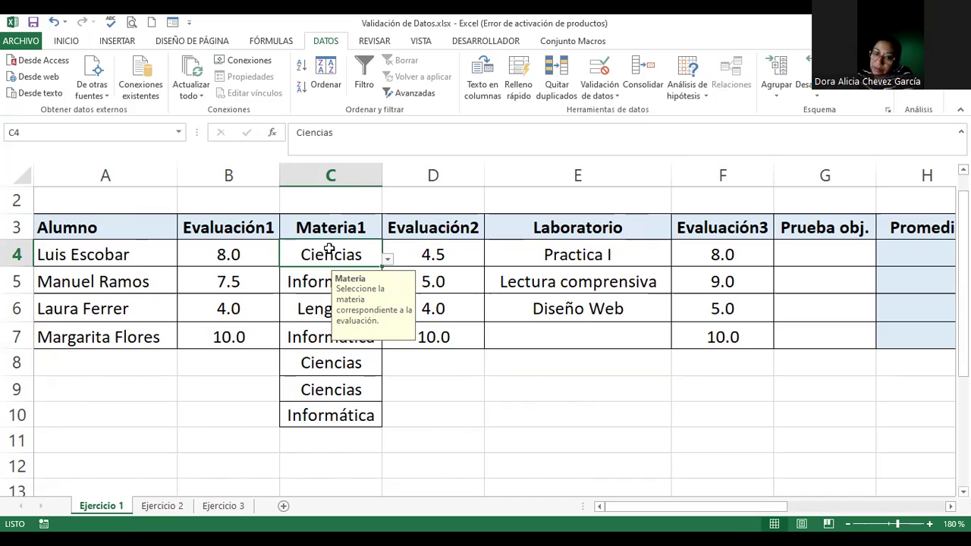
left_click_drag(766, 507, 911, 512)
left_click_drag(489, 256, 493, 363)
type("materia2")
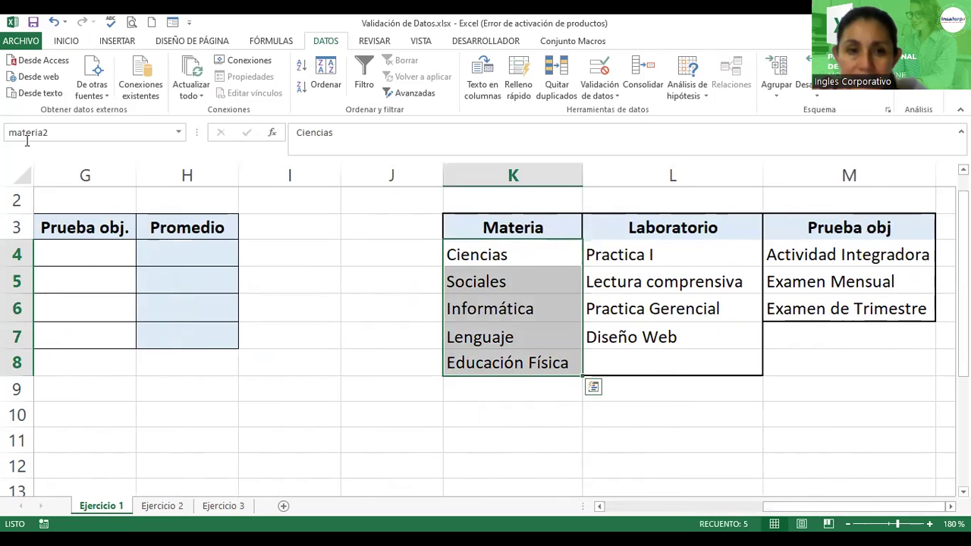
left_click(664, 255)
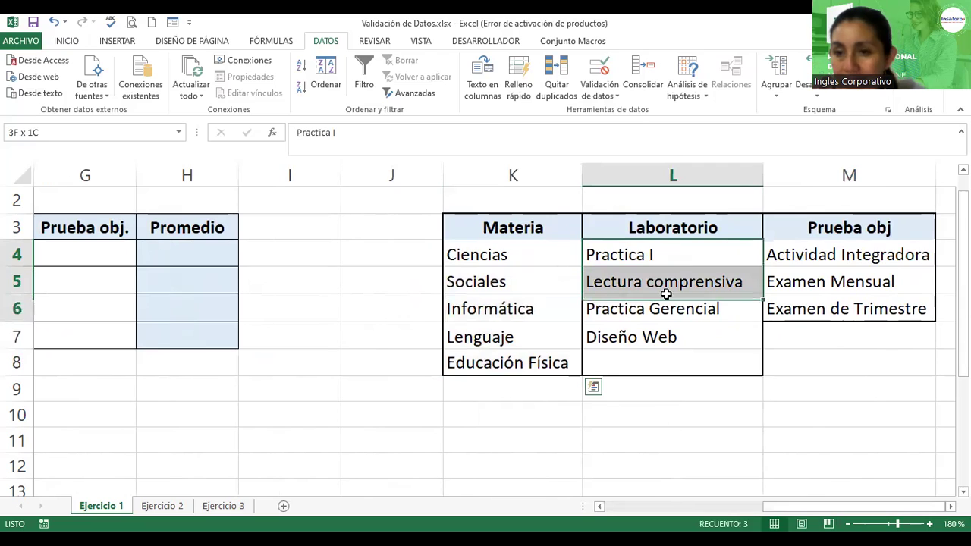
left_click_drag(665, 255, 645, 334)
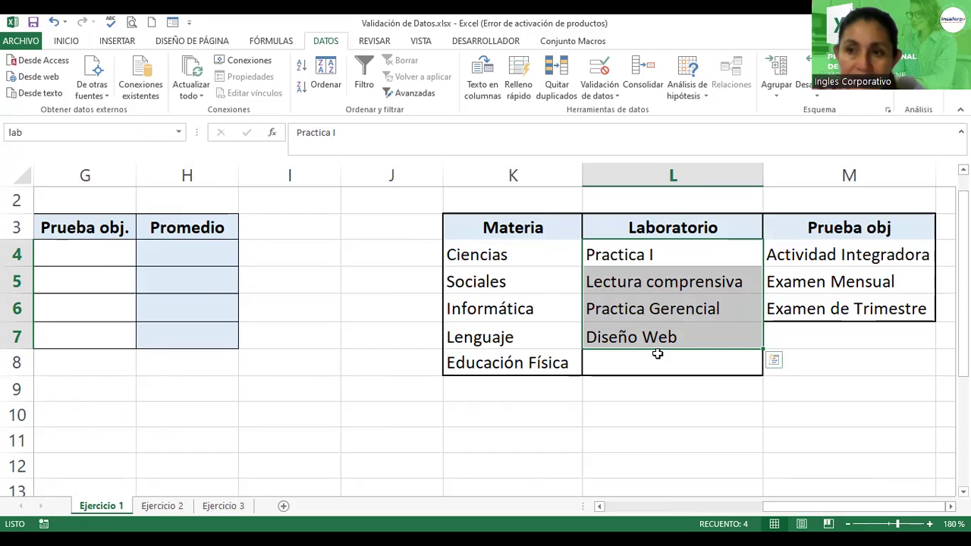
left_click(657, 306)
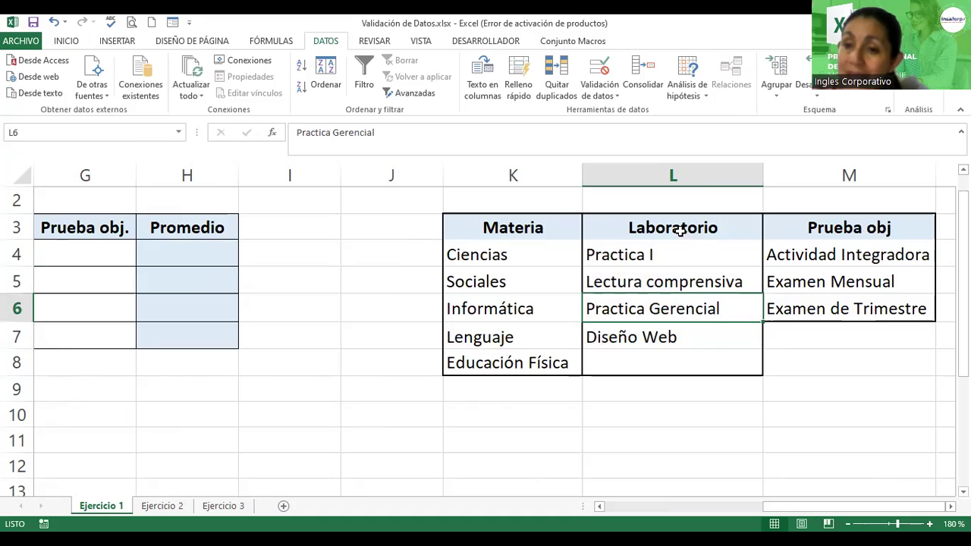
left_click_drag(681, 231, 668, 339)
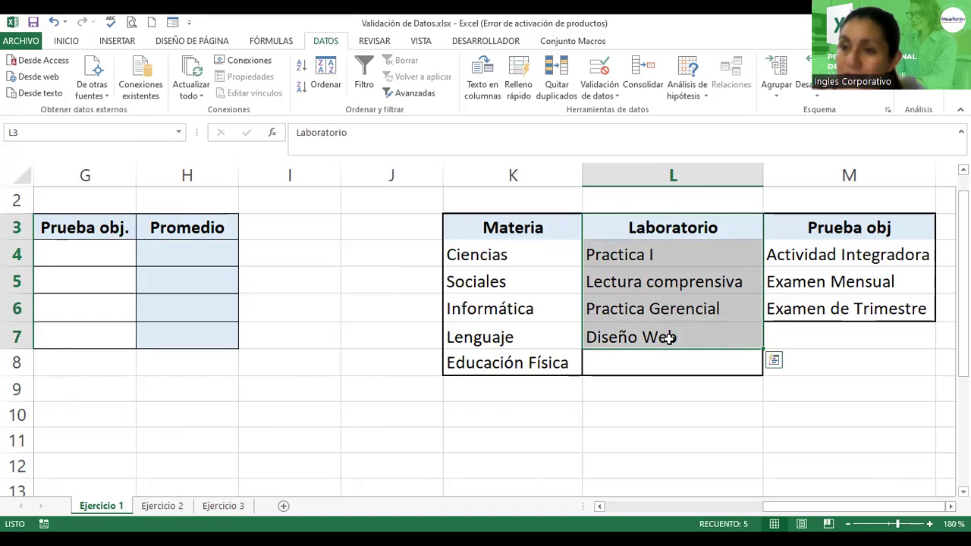
left_click(644, 241)
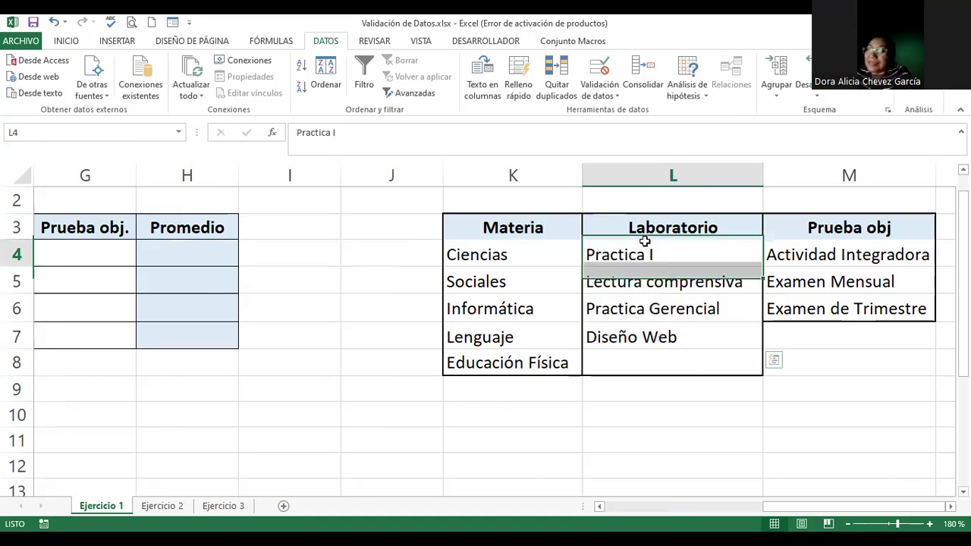
left_click(644, 278)
left_click(643, 307)
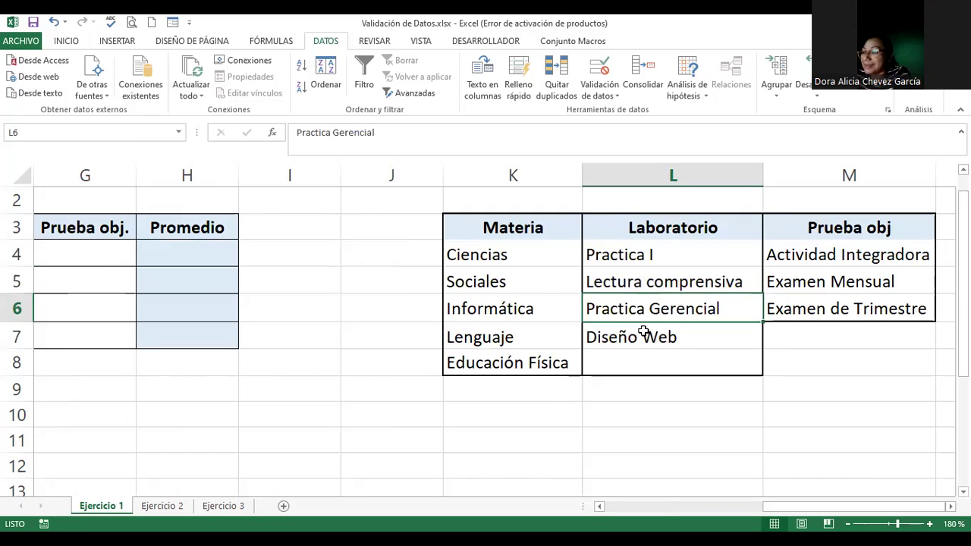
left_click(643, 334)
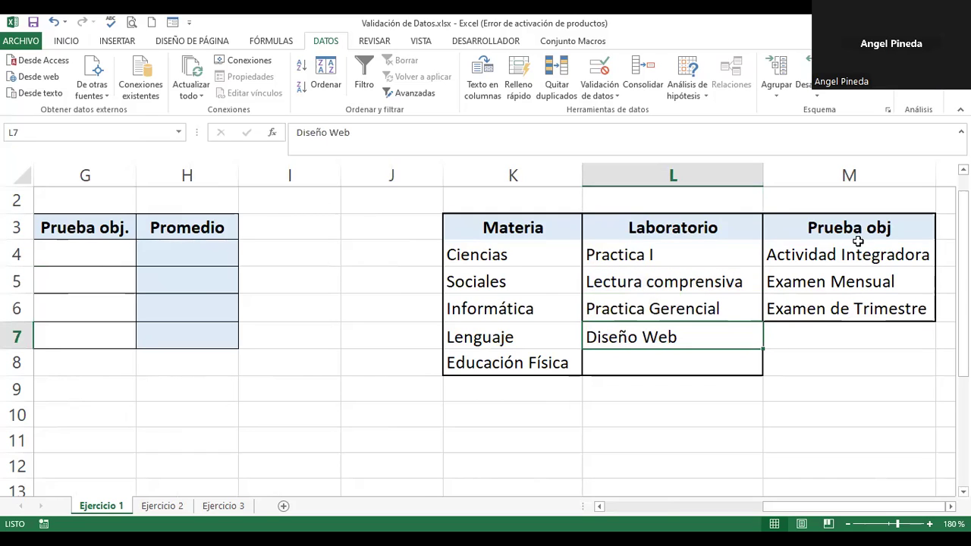
left_click_drag(837, 255, 832, 305)
type("PO")
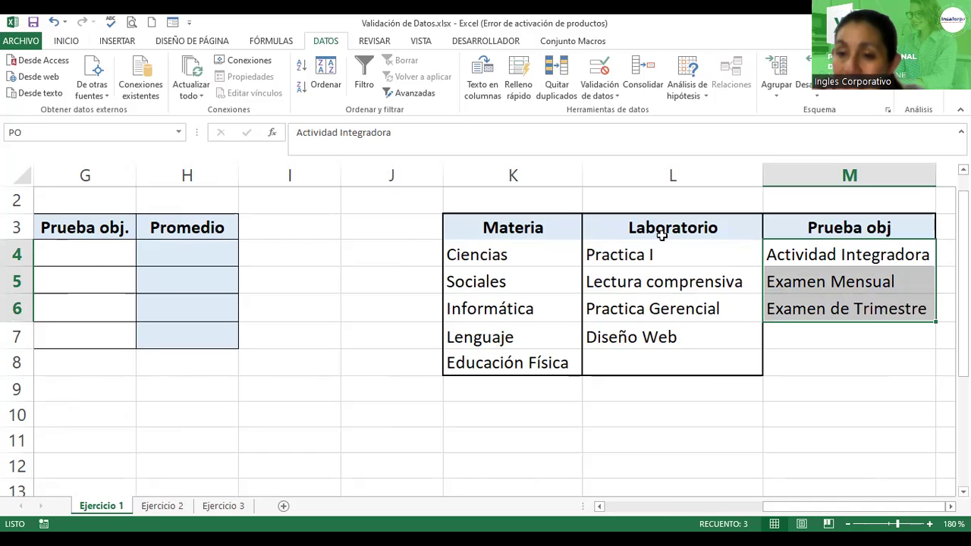
left_click_drag(646, 249, 641, 322)
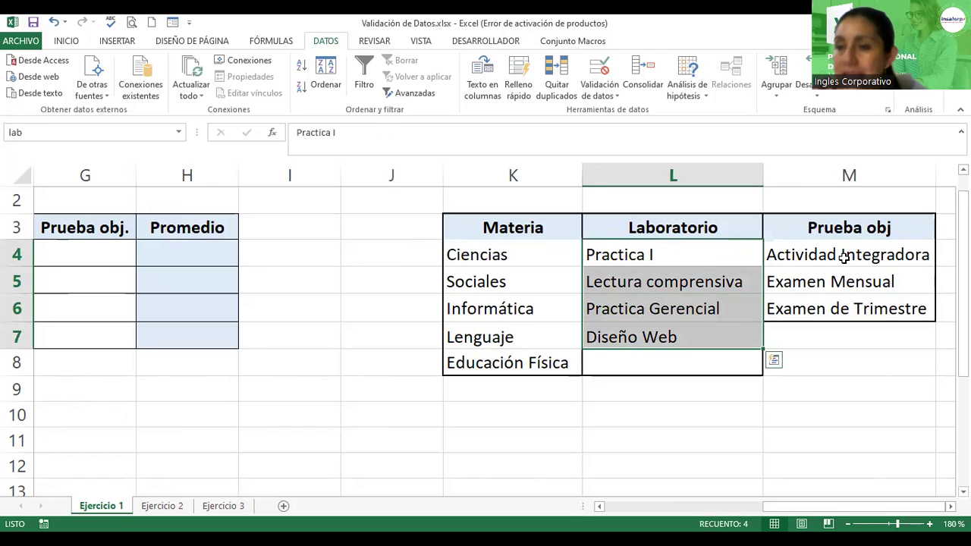
left_click_drag(843, 258, 845, 303)
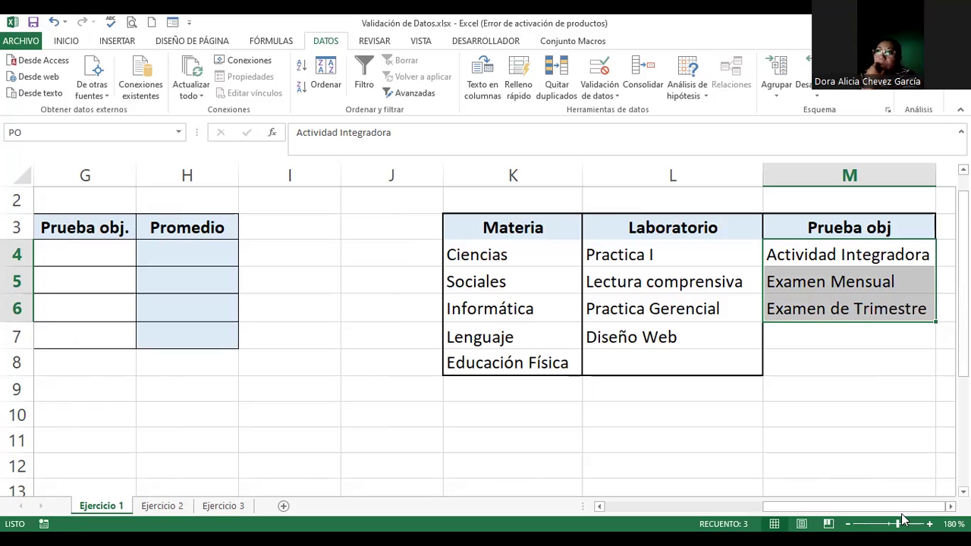
Select Materia1 cells C4:C7 and open their data validation, now sourced from =materia2.
left_click_drag(902, 514, 740, 514)
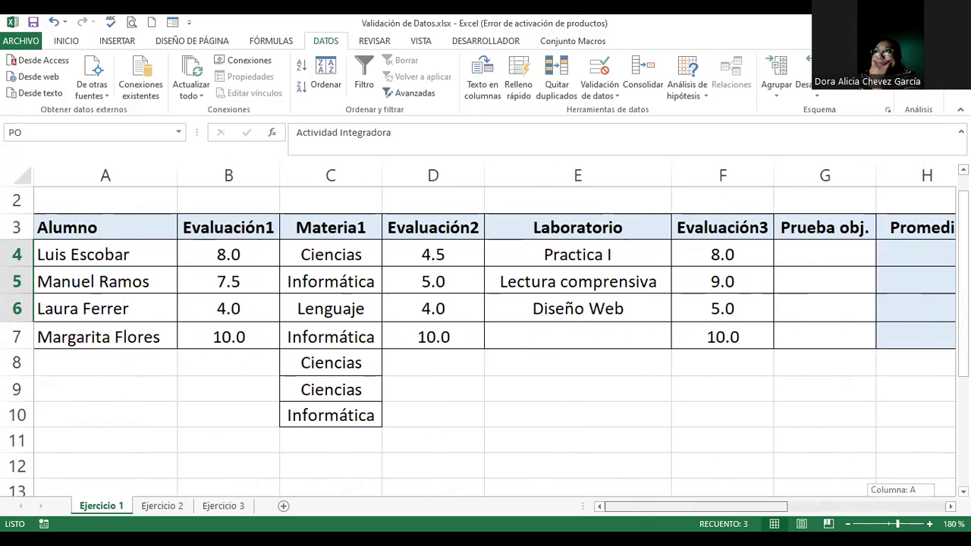
left_click(320, 256)
left_click_drag(321, 255, 317, 335)
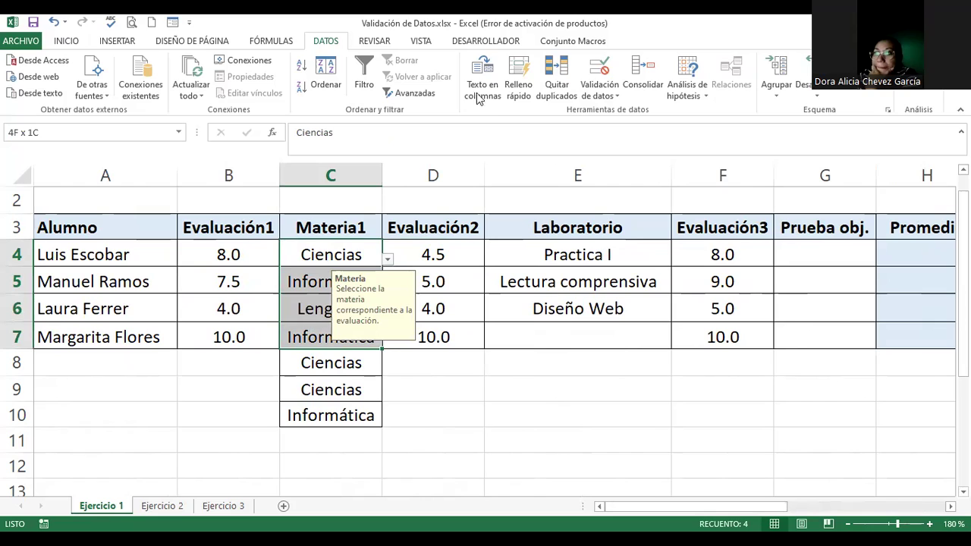
left_click(605, 76)
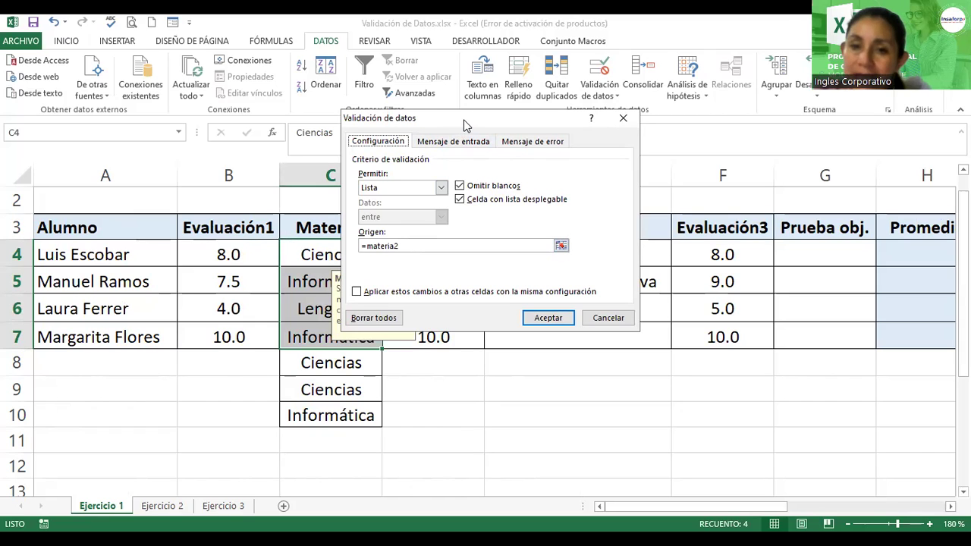
Move the validation dialog aside, cancel it unchanged, and reselect Materia1 cells C4:C7.
left_click_drag(466, 126, 562, 128)
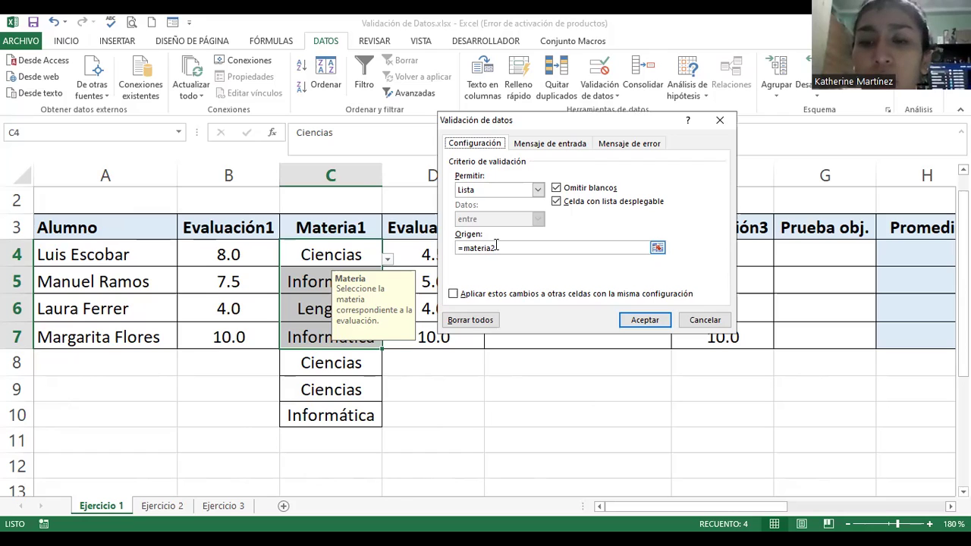
left_click(724, 320)
left_click(455, 317)
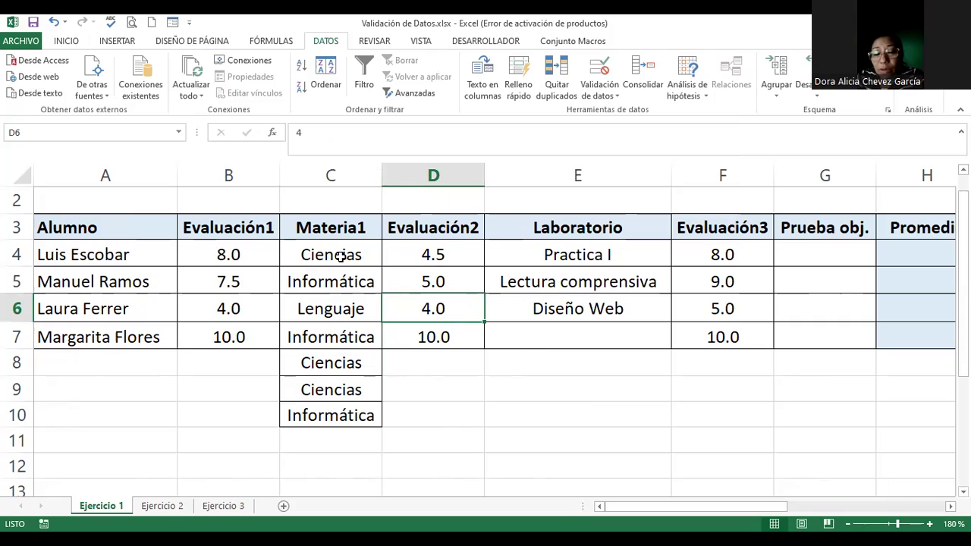
left_click_drag(339, 256, 358, 342)
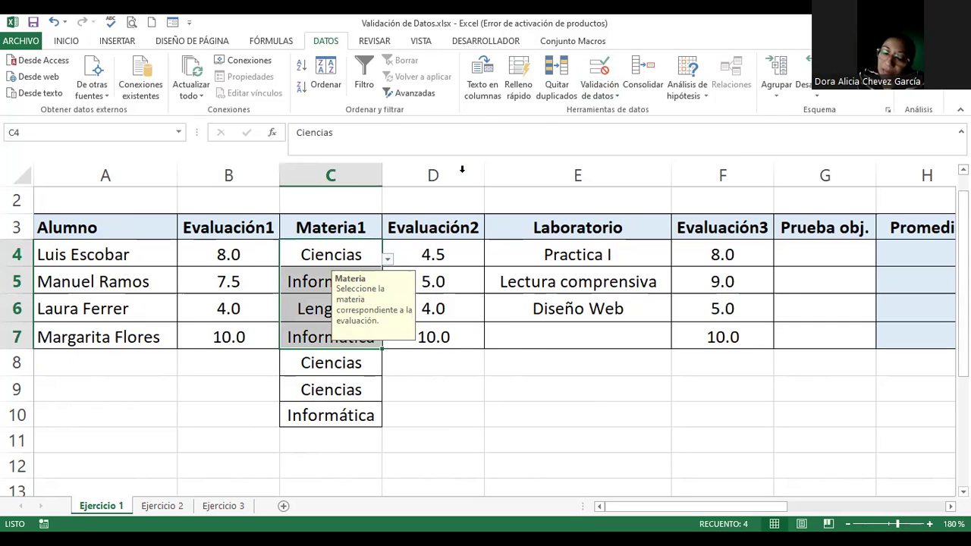
Change cell C4's subject from Ciencias to Sociales using its dropdown list.
left_click(324, 259)
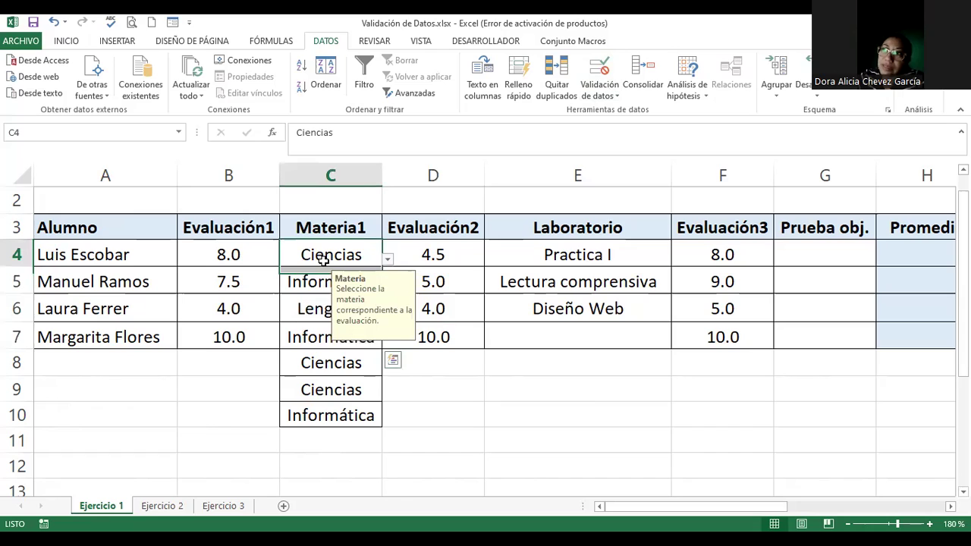
left_click(387, 259)
left_click(379, 298)
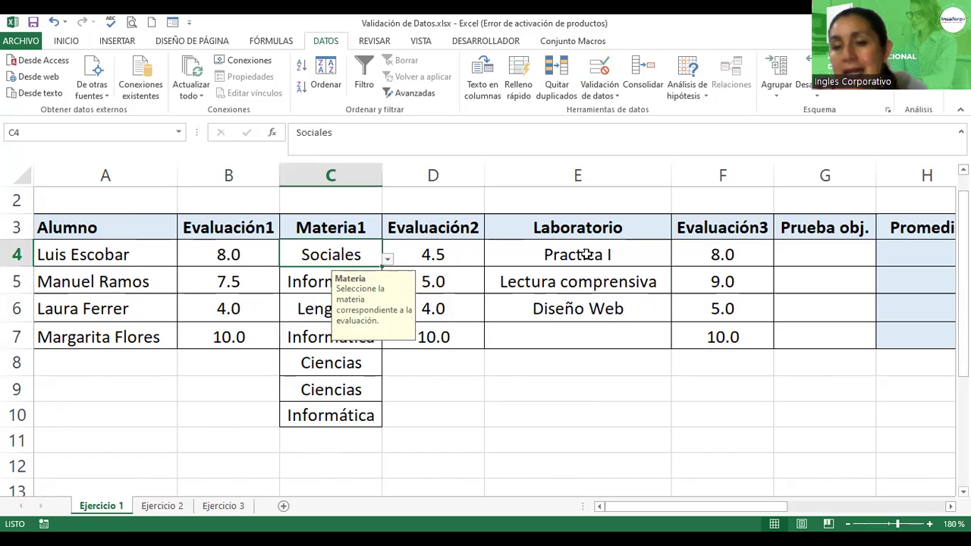
Select the Laboratorio cells E4:E7, finishing on E4.
left_click(586, 256)
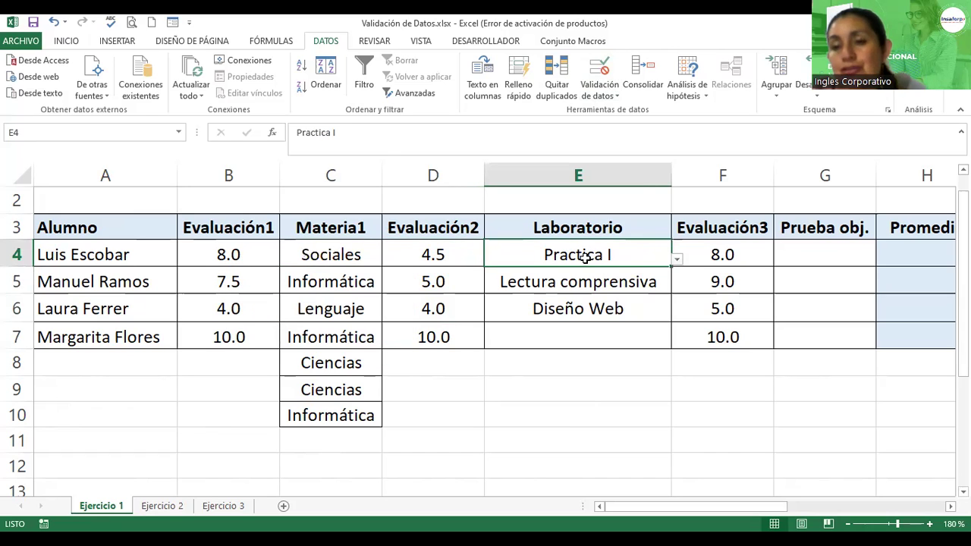
left_click_drag(586, 256, 582, 325)
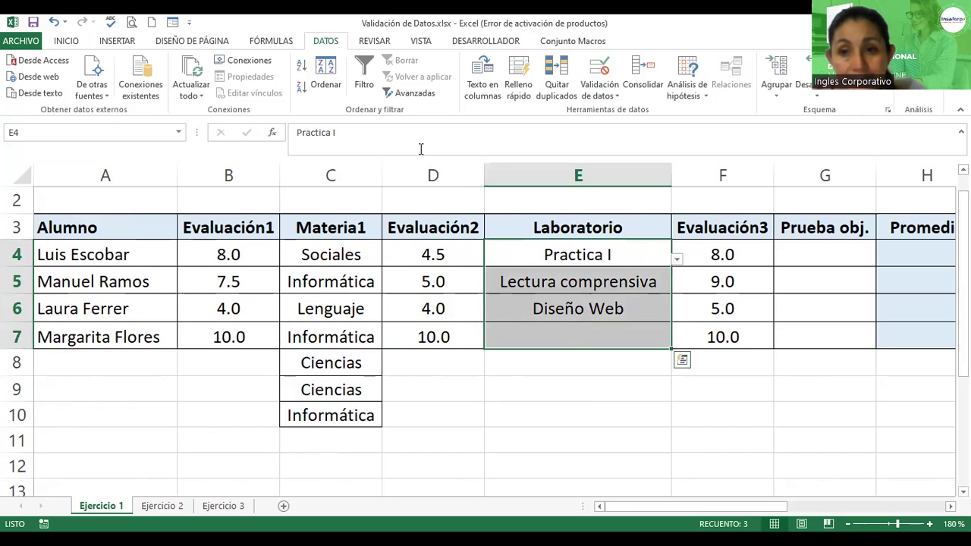
left_click(576, 255)
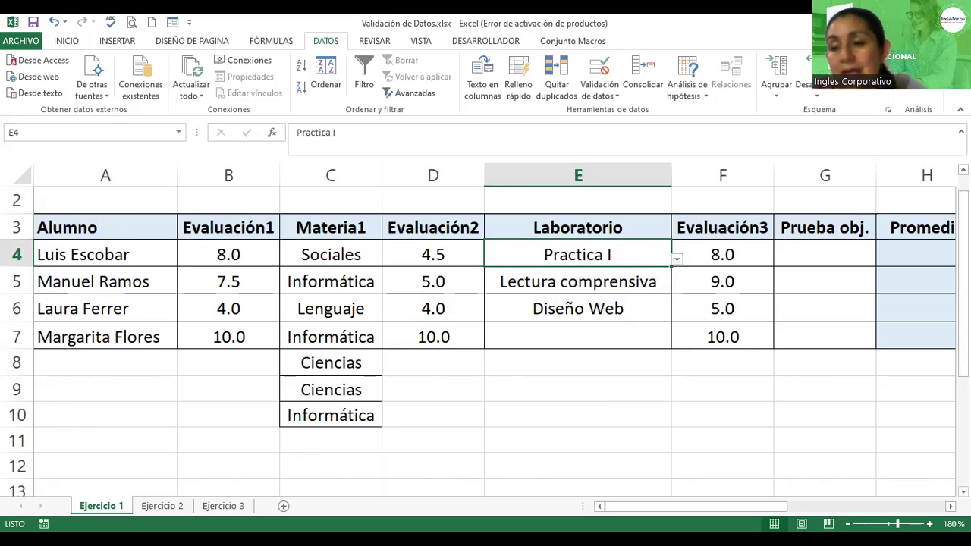
scroll(808, 336, "right", 6)
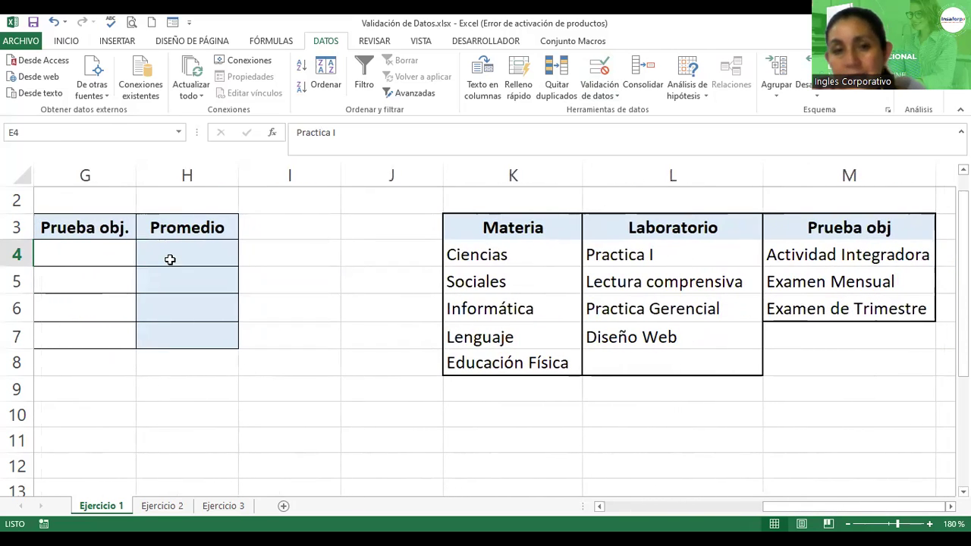
left_click(180, 137)
left_click(44, 150)
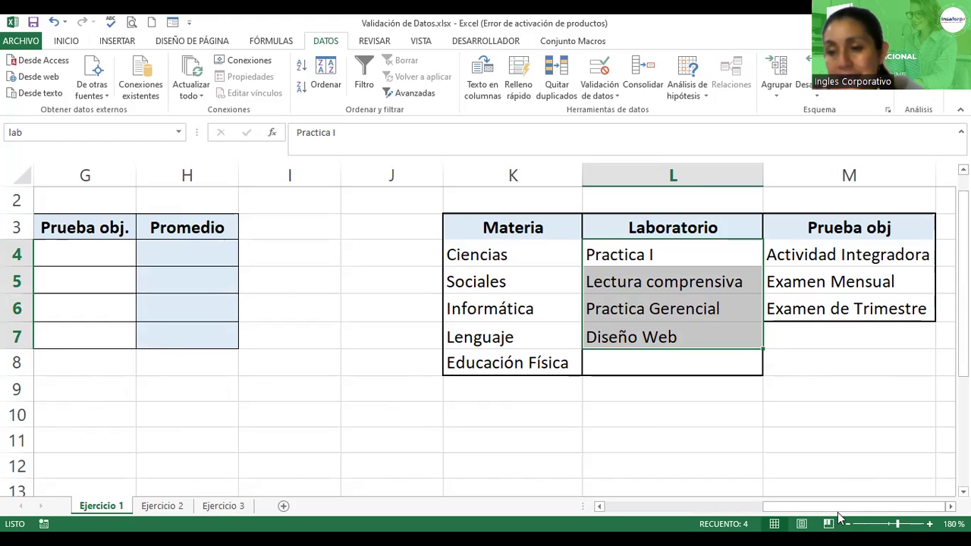
left_click_drag(840, 514, 681, 513)
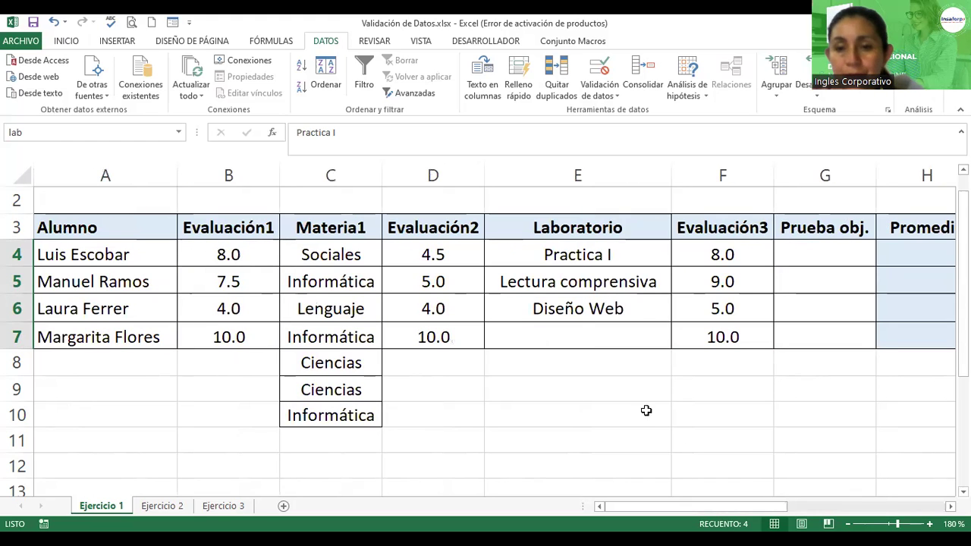
Reconfirm the Laboratorio E4:E7 list validation sourced from =lab.
left_click(598, 256)
left_click_drag(599, 256, 599, 336)
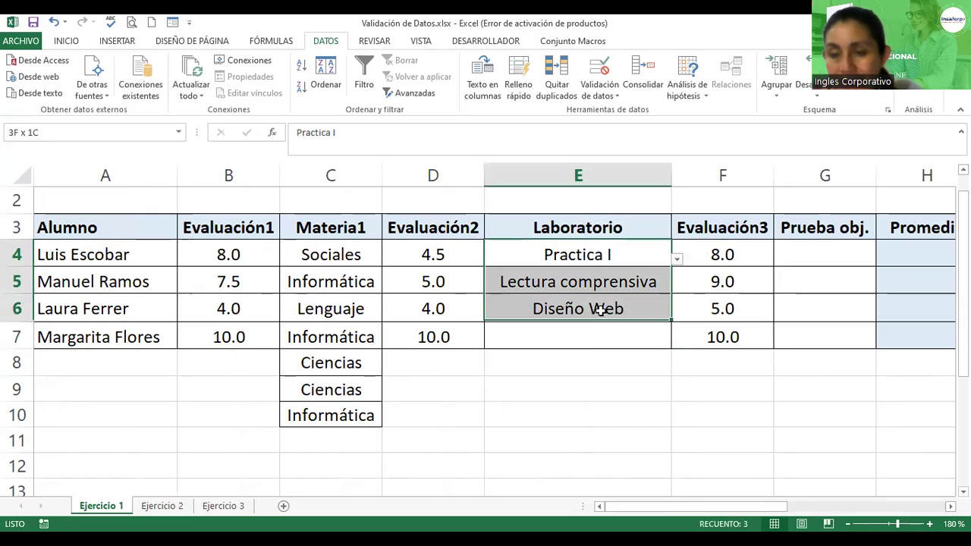
left_click(598, 89)
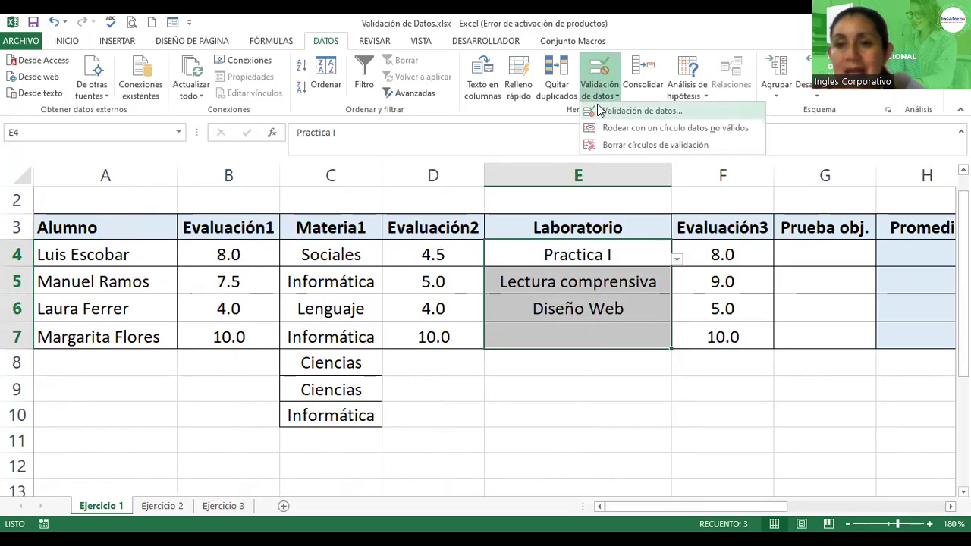
left_click(598, 109)
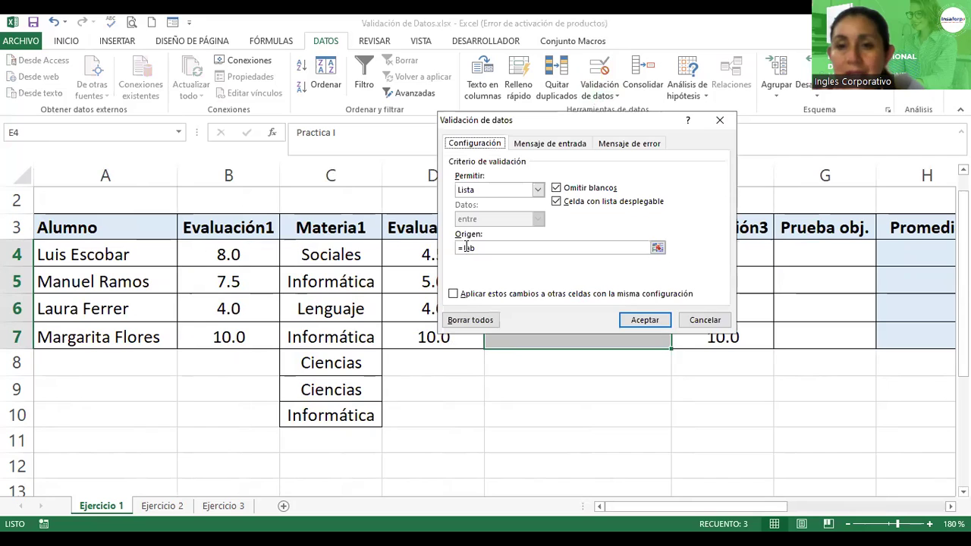
left_click(531, 248)
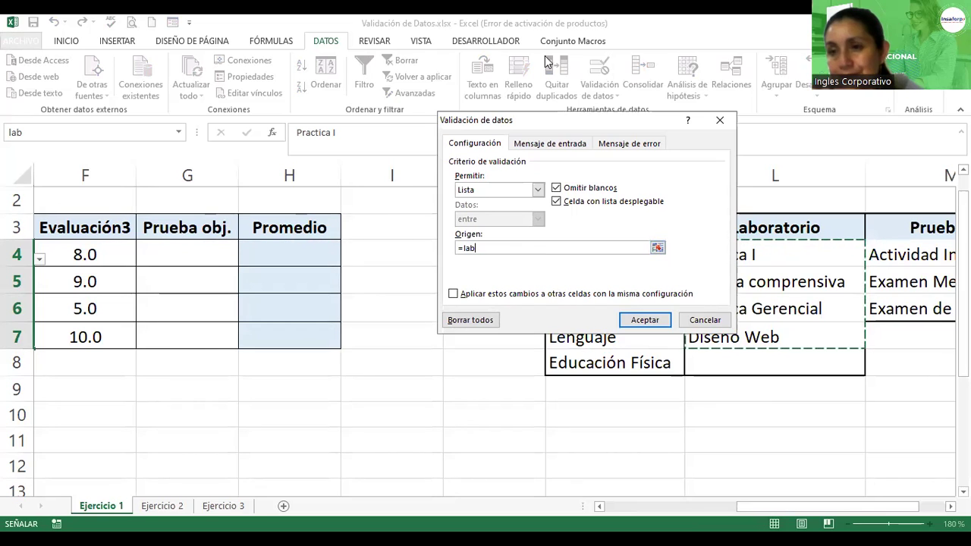
left_click(637, 321)
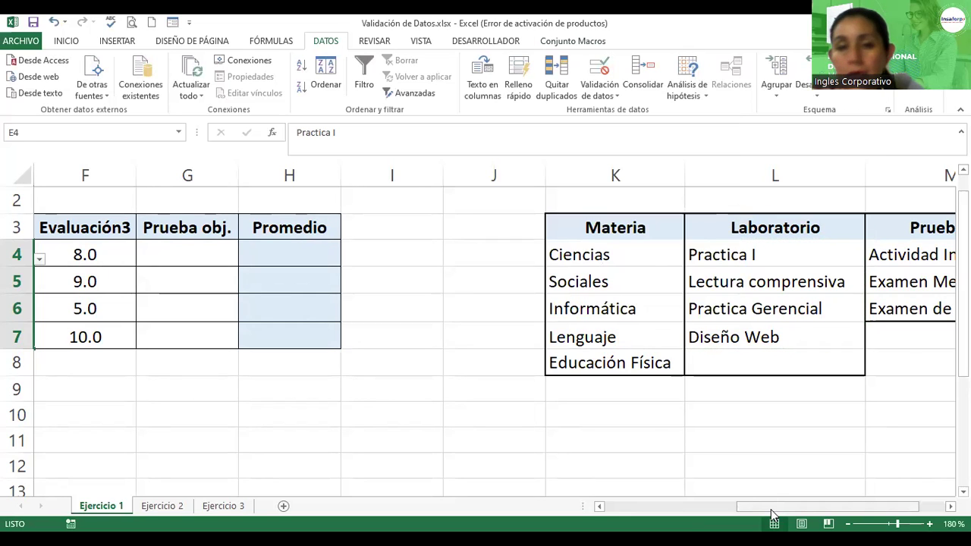
left_click_drag(773, 516, 719, 516)
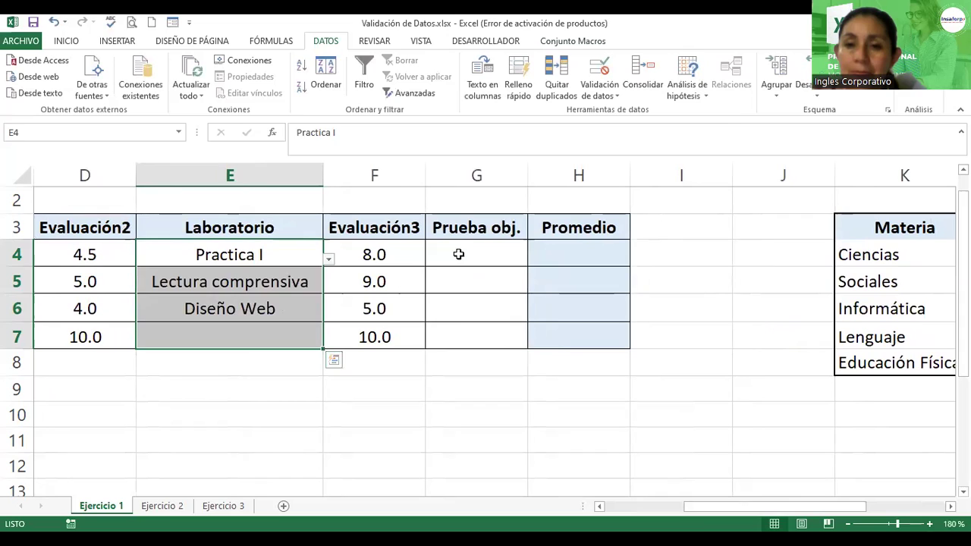
Apply a Lista validation with source =PO to the Prueba obj. cells G4:G7.
left_click_drag(458, 254, 451, 343)
left_click(599, 90)
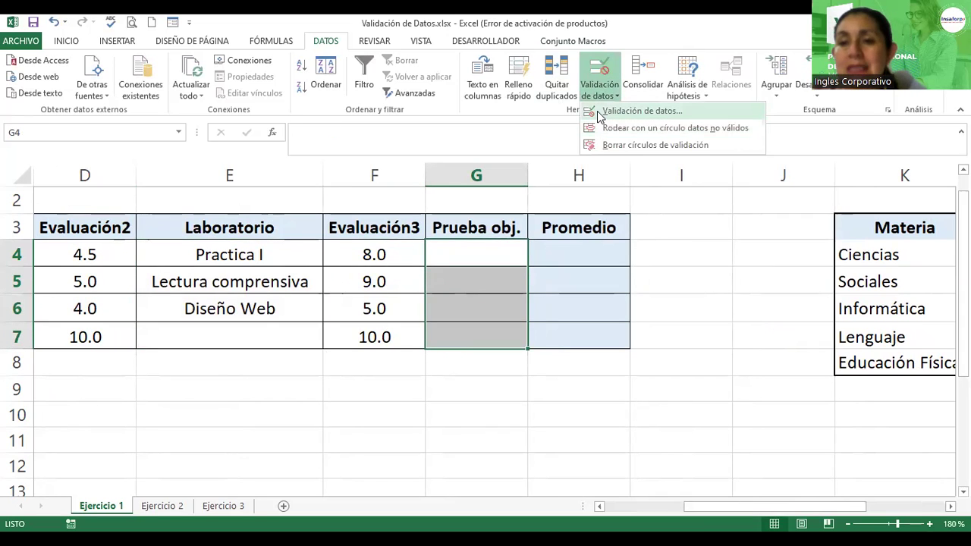
left_click(601, 113)
left_click(486, 190)
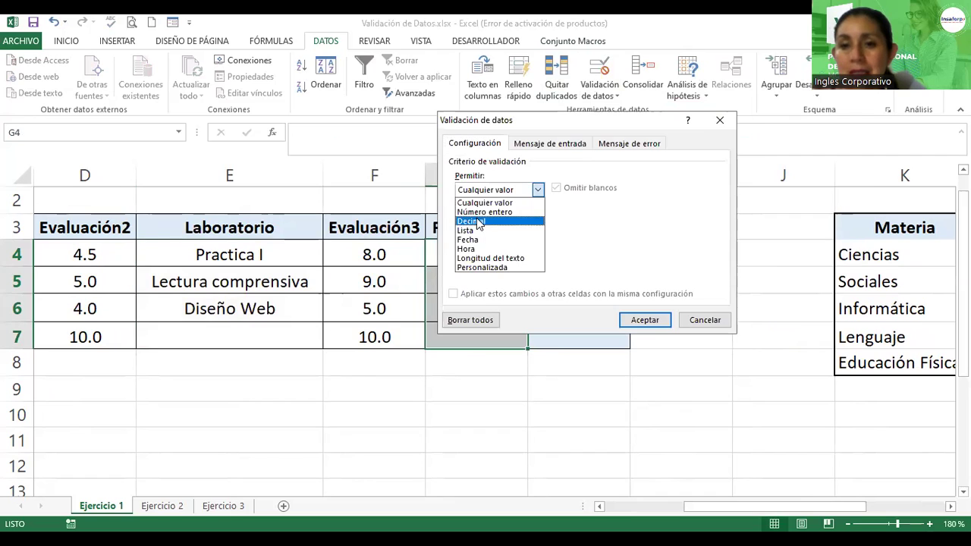
left_click(471, 231)
left_click(480, 246)
type("=PO")
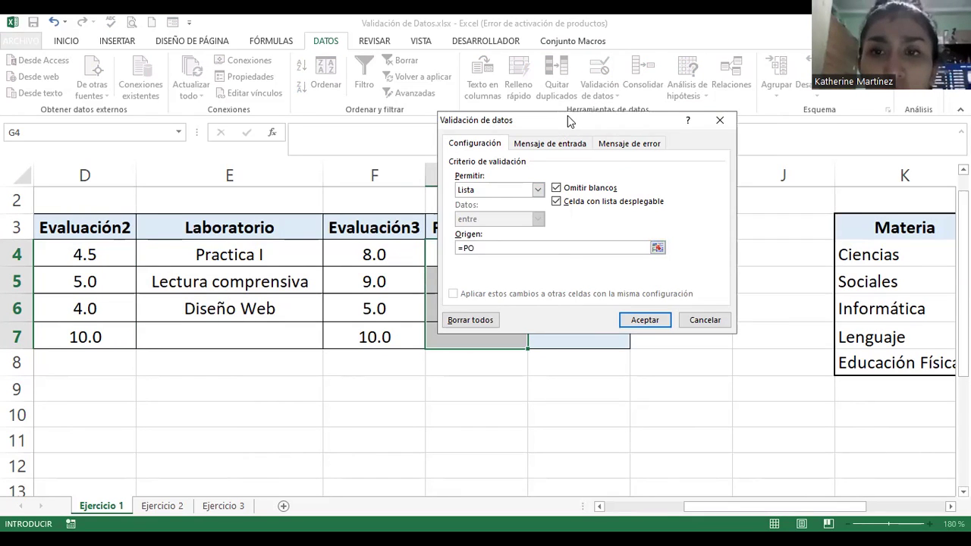
left_click_drag(567, 116, 667, 134)
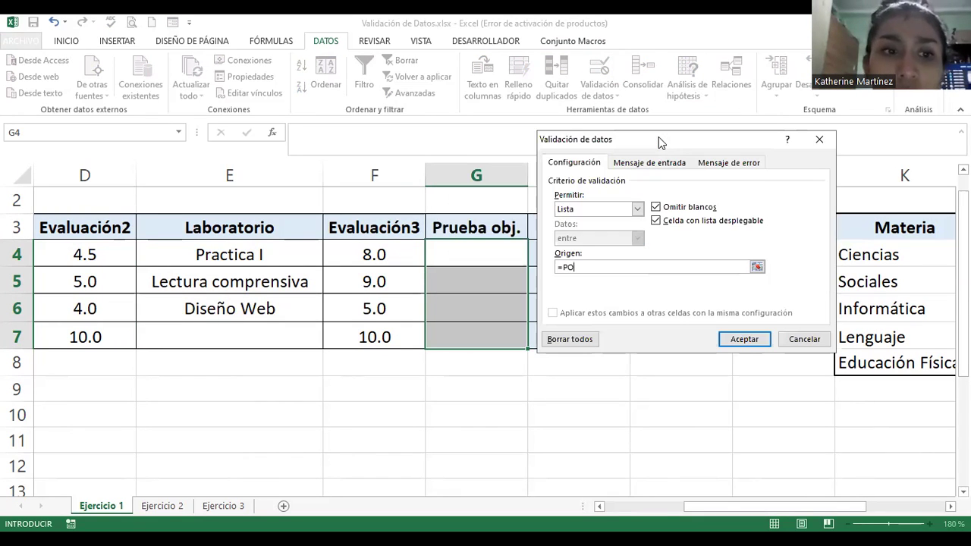
left_click(750, 343)
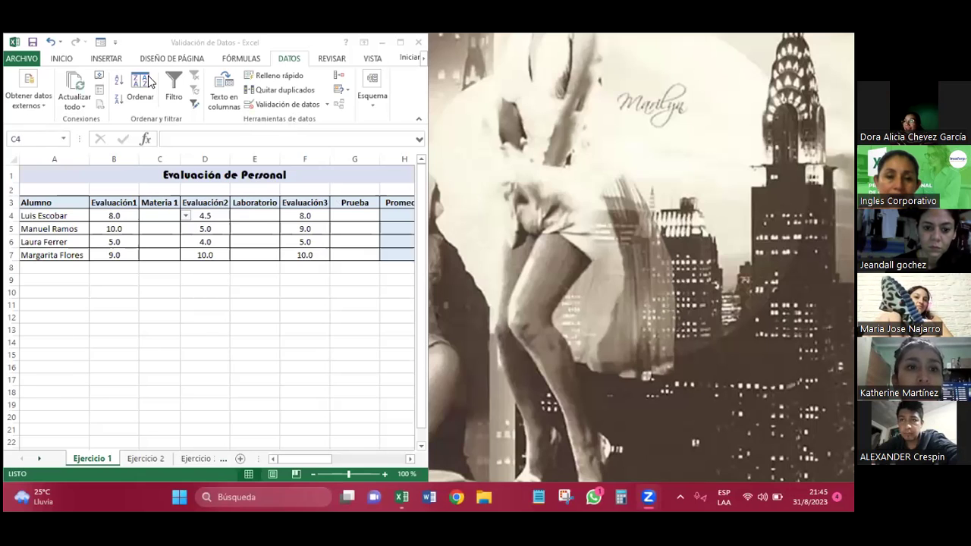
Restore the Evaluación de Personal workbook window from half-screen and maximize it with Win+Up.
left_click(146, 49)
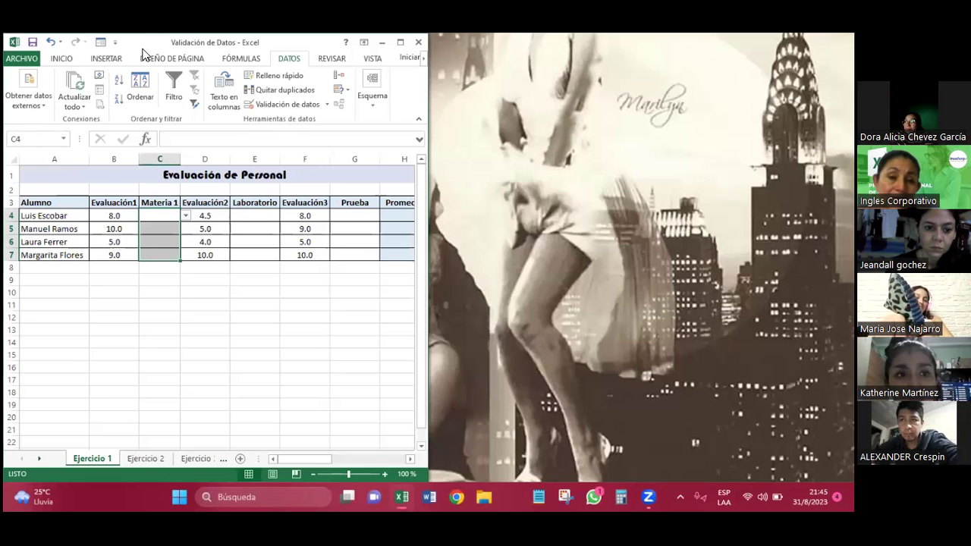
double_click(368, 44)
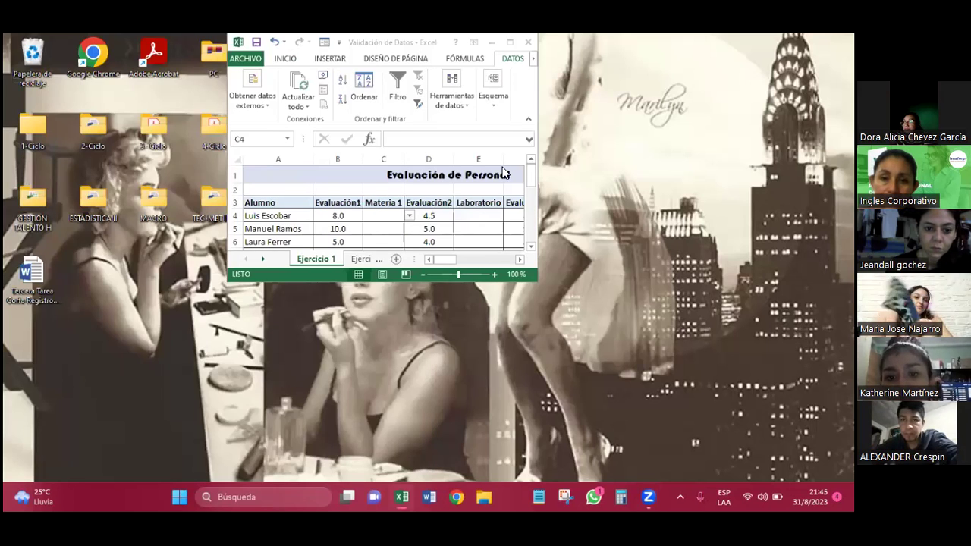
mouse_move(531, 279)
left_mouse_down()
mouse_move(553, 318)
mouse_move(779, 450)
left_mouse_up()
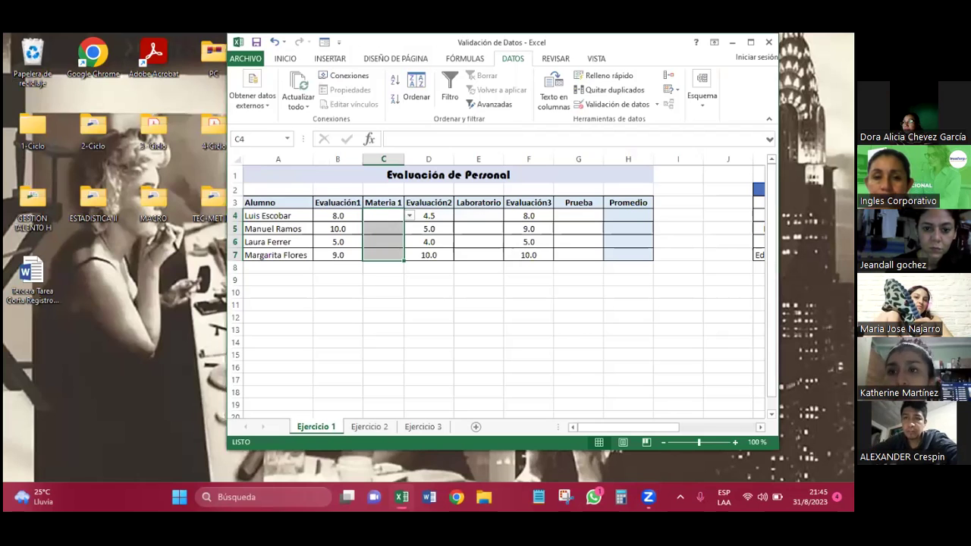
key("super+Up")
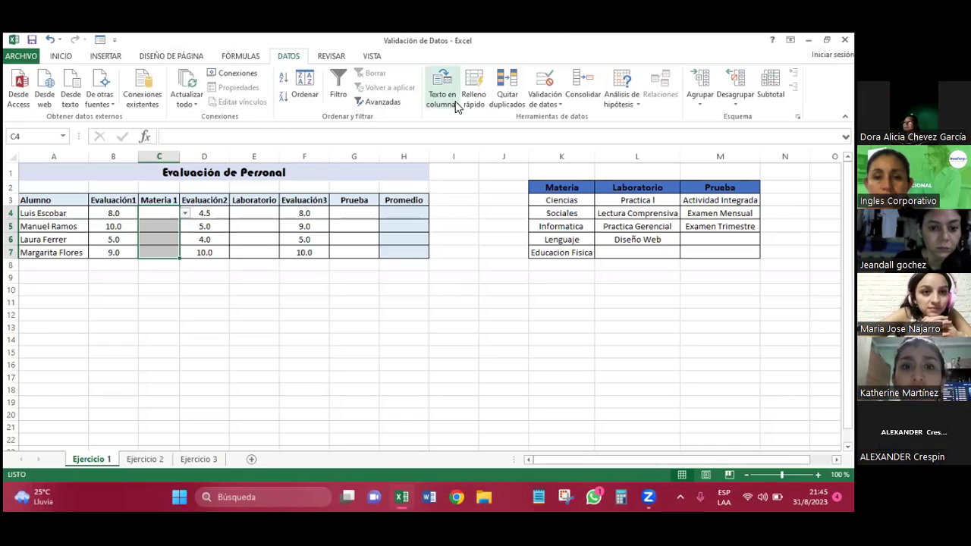
left_click(560, 105)
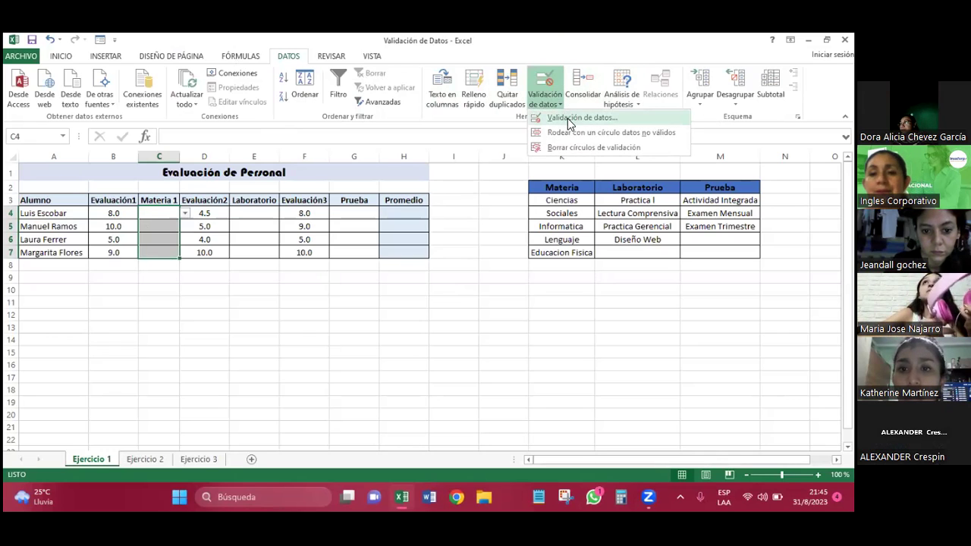
left_click(567, 118)
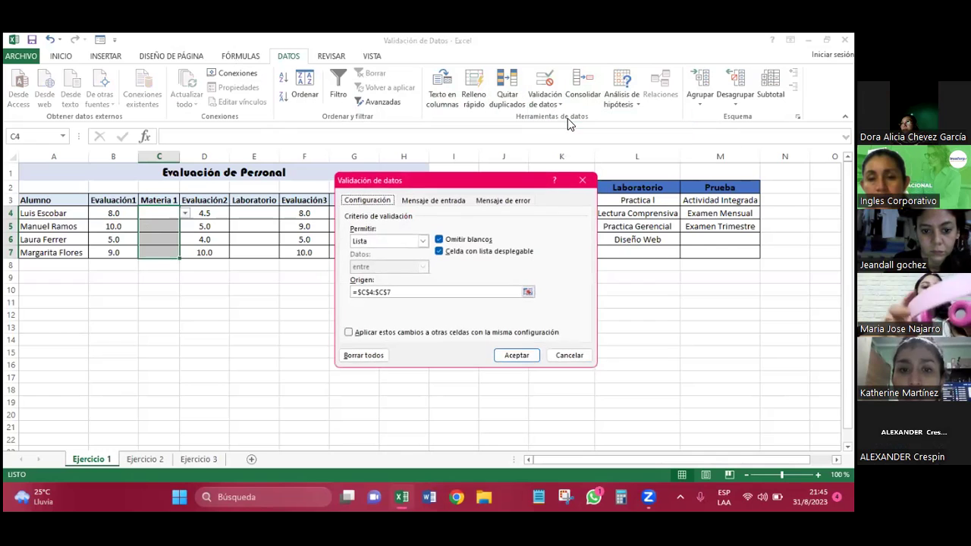
left_click(423, 240)
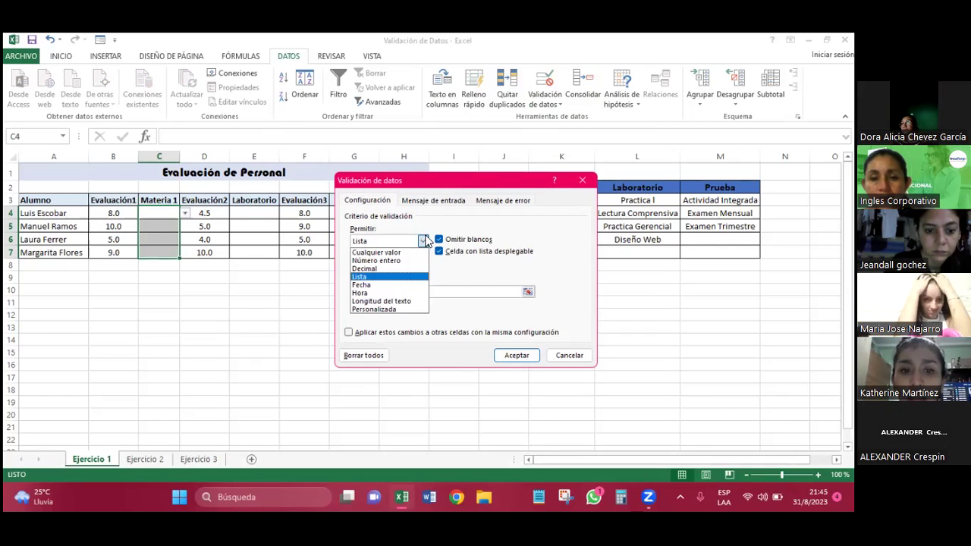
left_click(424, 241)
left_click(406, 291)
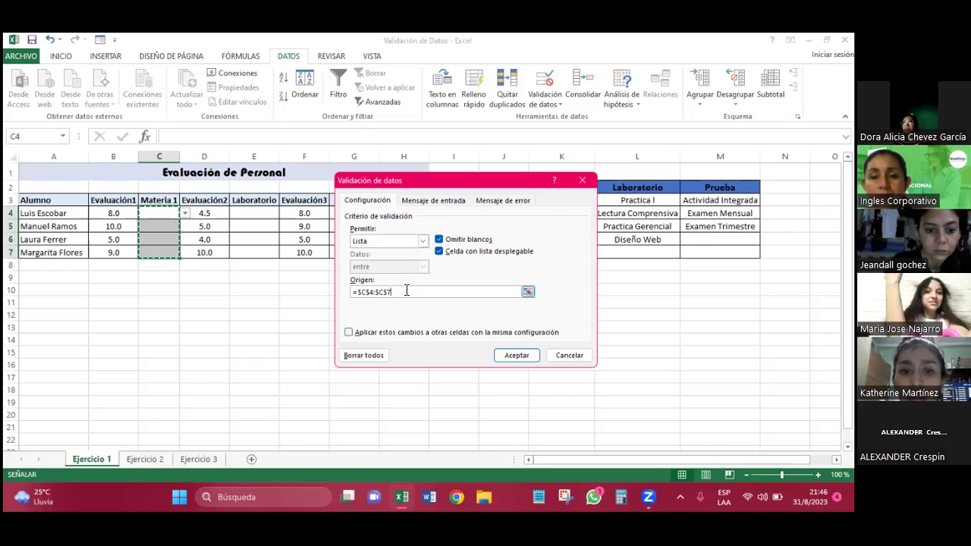
key("BackSpace")
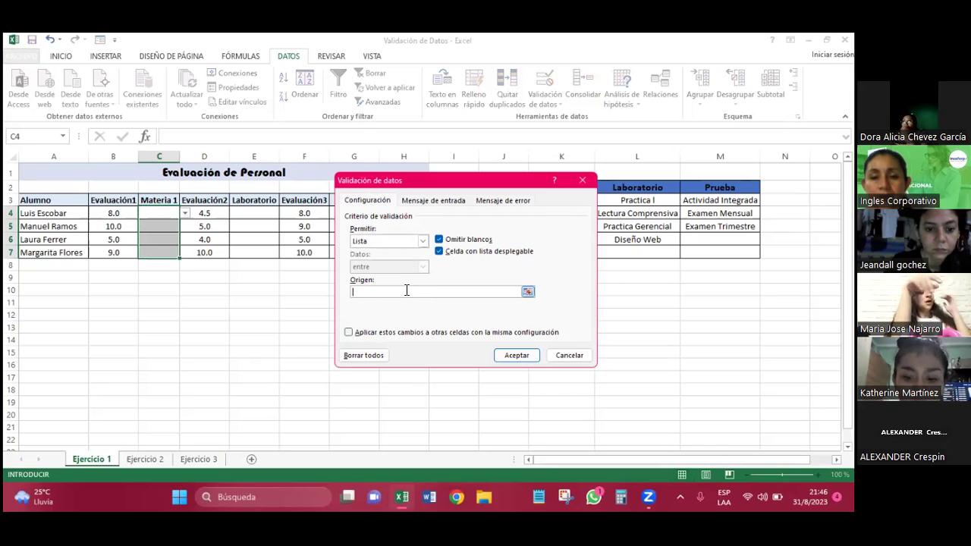
type("=Ma")
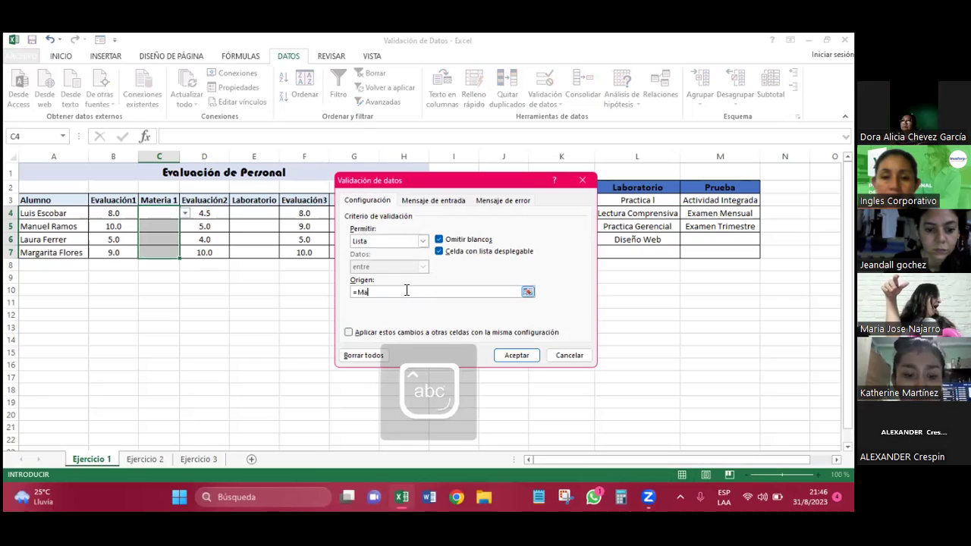
type("teria 2")
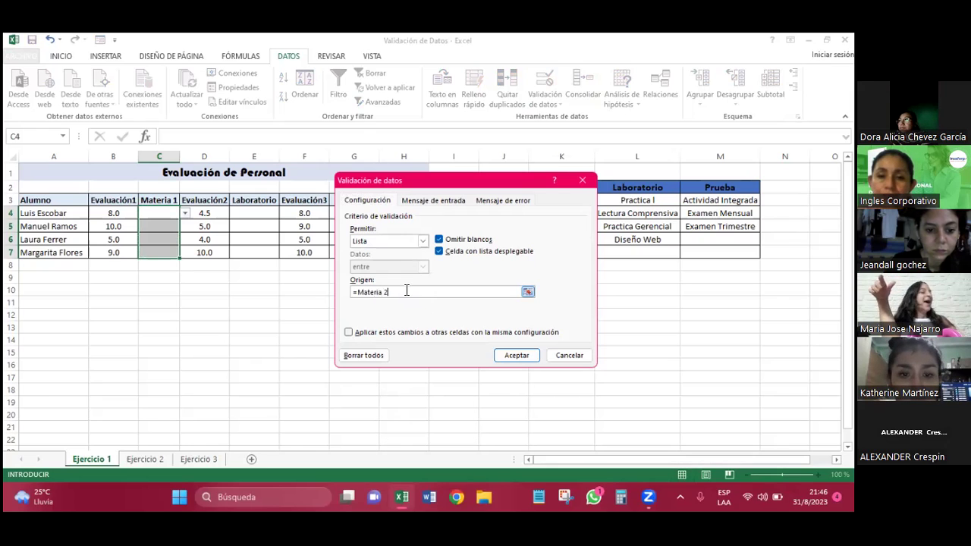
key("Return")
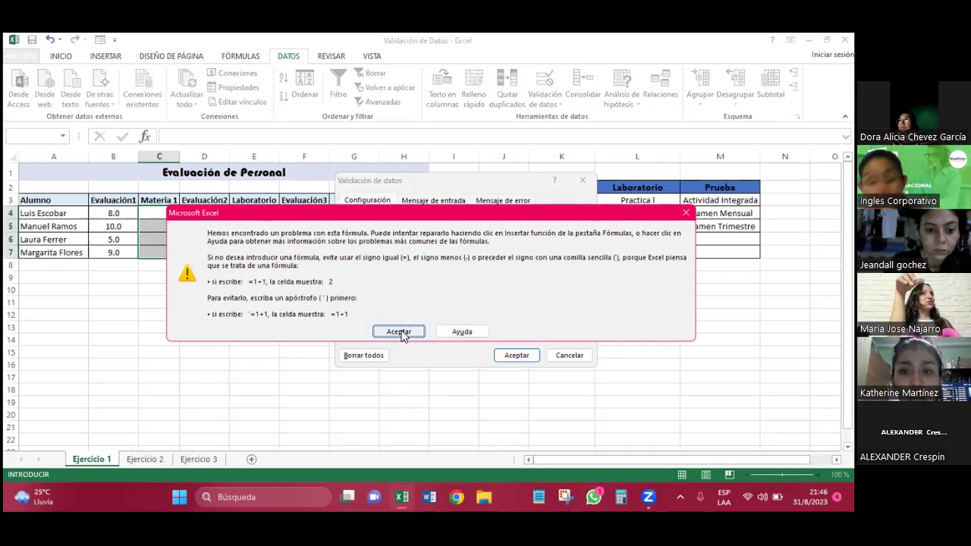
left_click(403, 330)
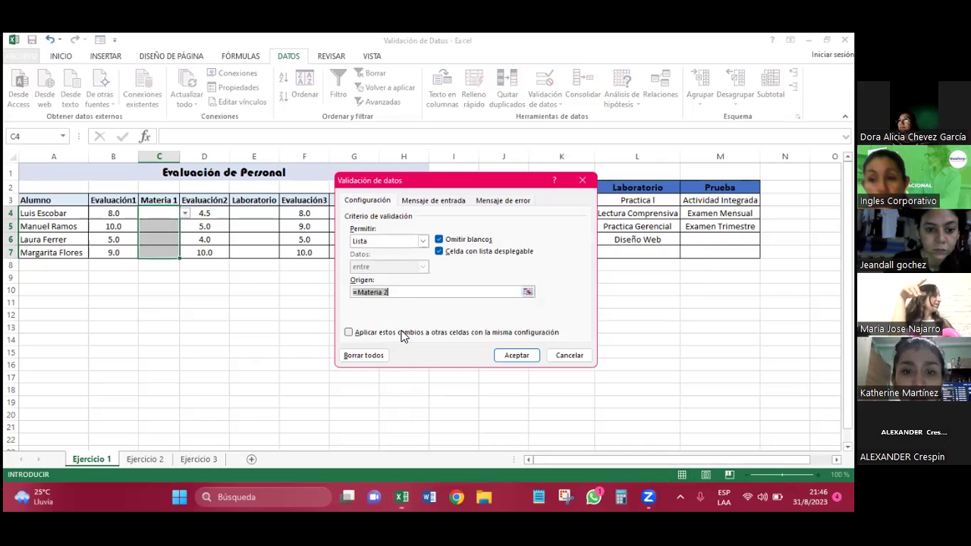
left_click(386, 293)
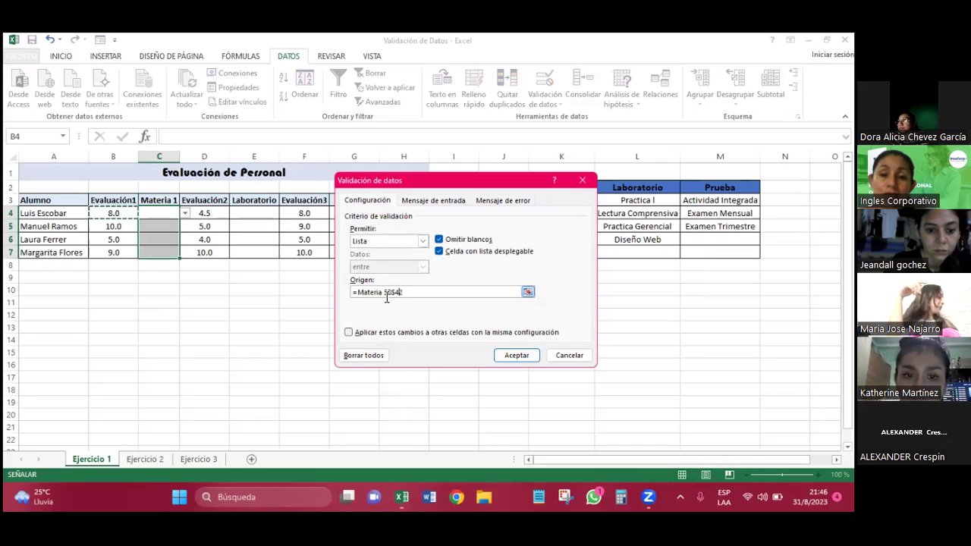
key("BackSpace")
key("BackSpace")
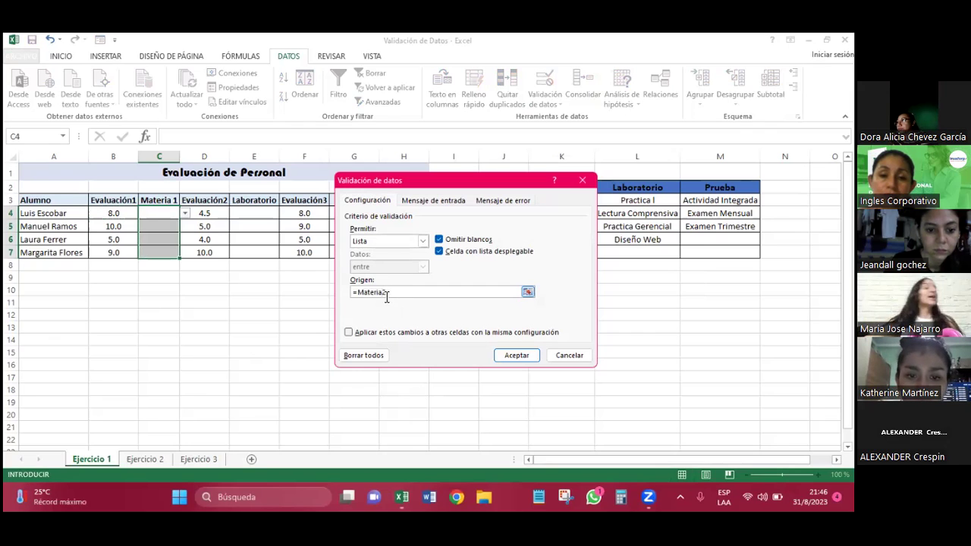
key("Return")
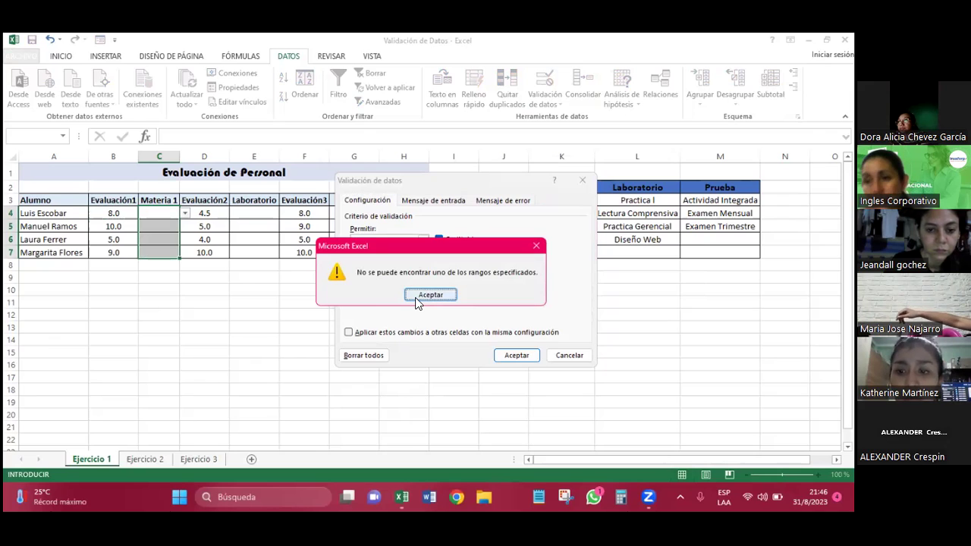
left_click(415, 299)
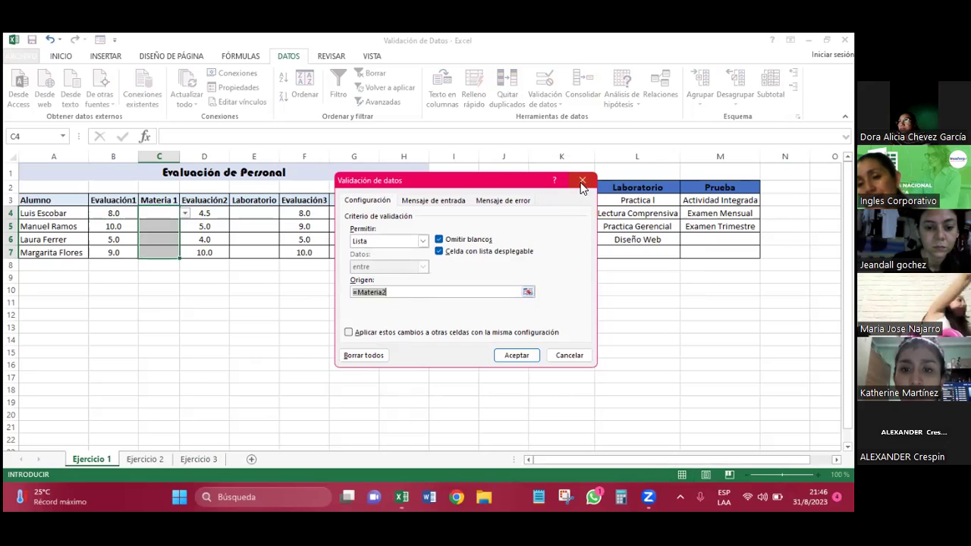
Cancel the Materia 1 validation change and name the subject list Materia.
left_click(567, 355)
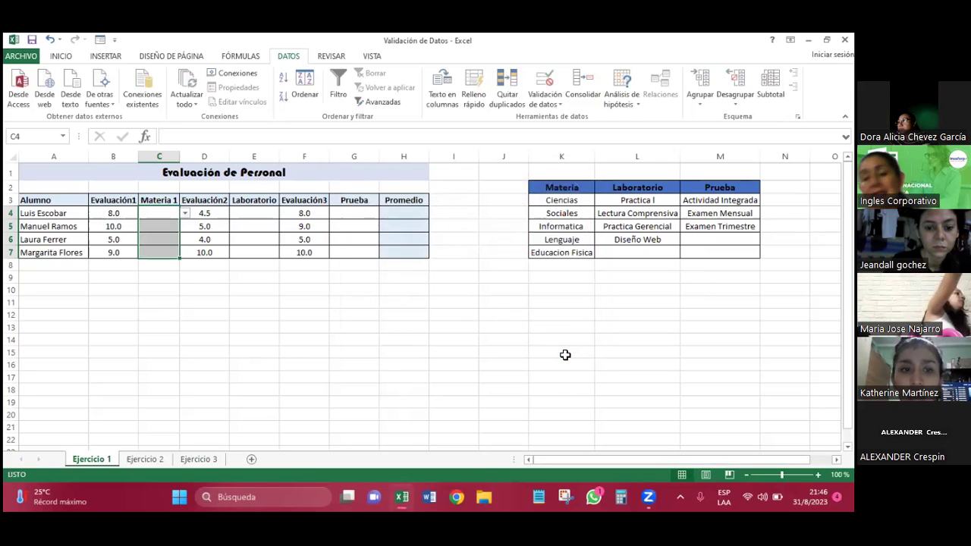
left_click(565, 237)
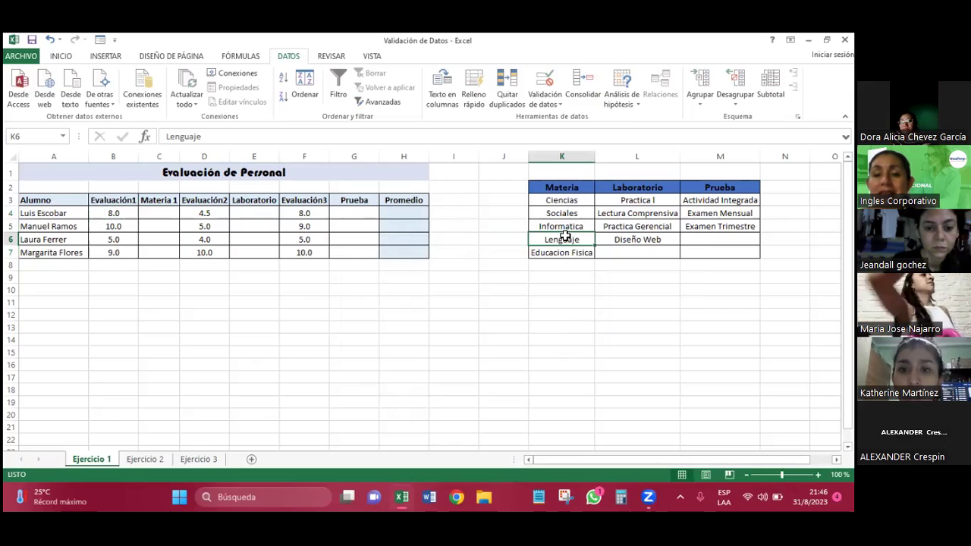
key("Up")
key("Up")
key("Up")
key("shift+Down")
key("shift+Down")
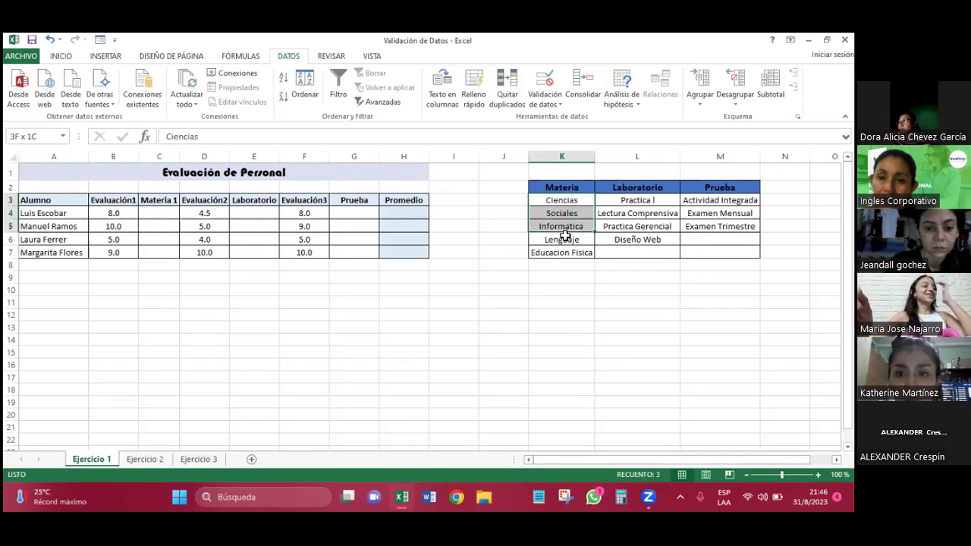
key("shift+Down")
key("shift+Down")
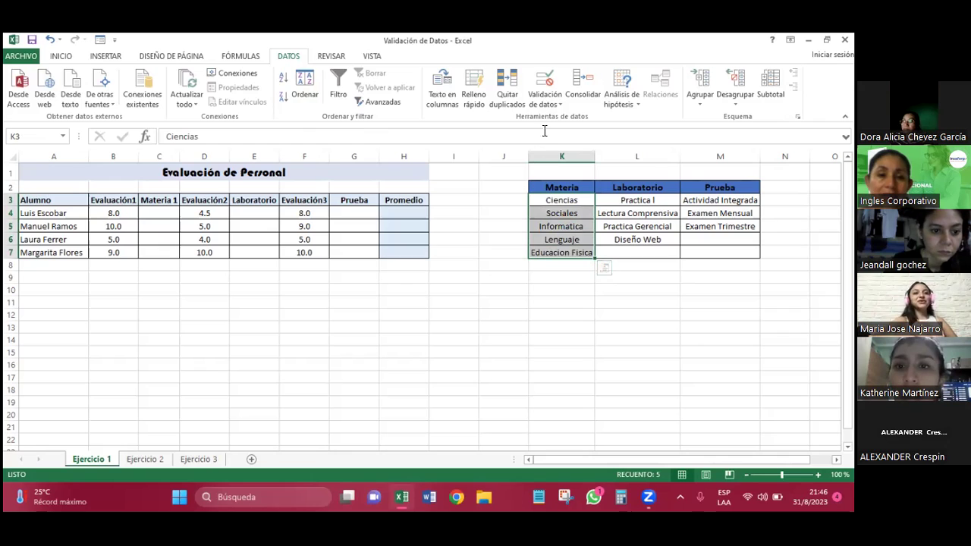
left_click(559, 107)
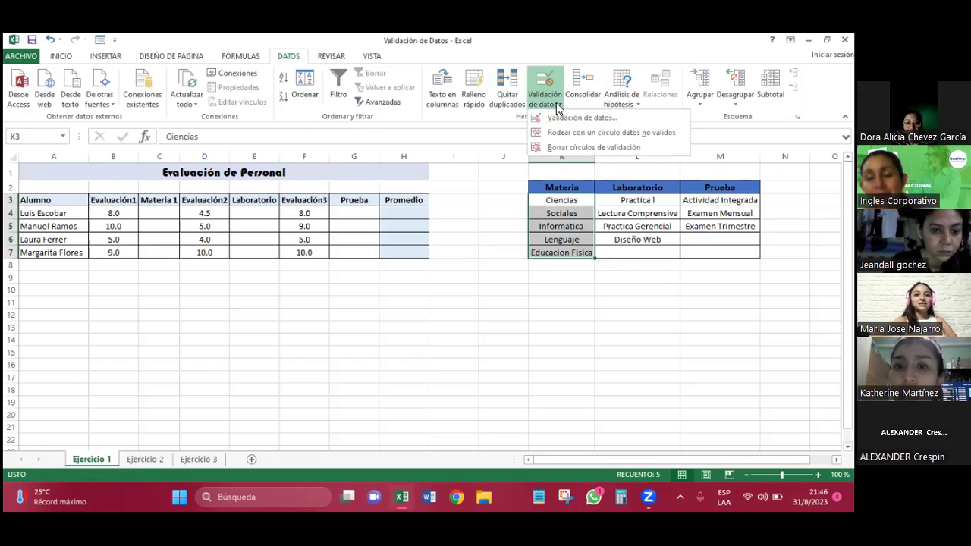
left_click(558, 107)
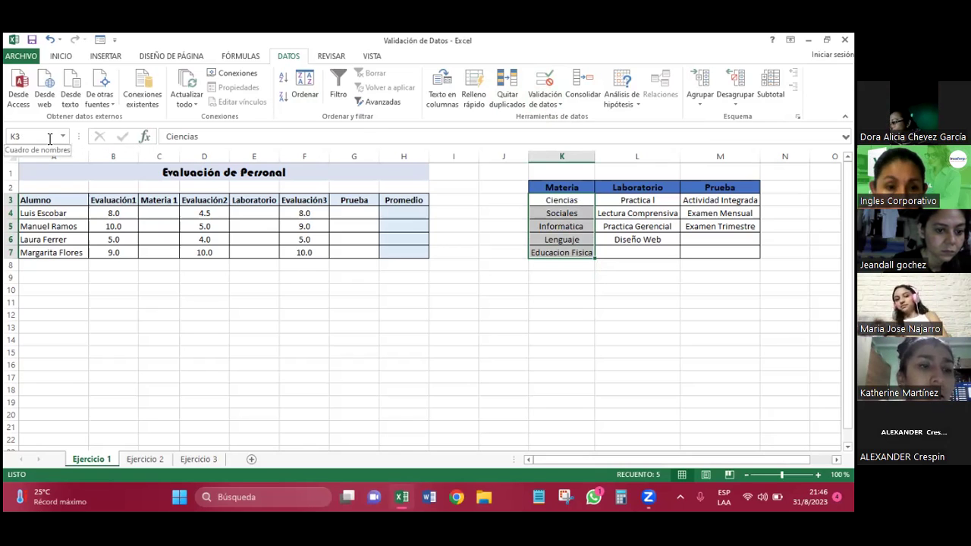
left_click(50, 136)
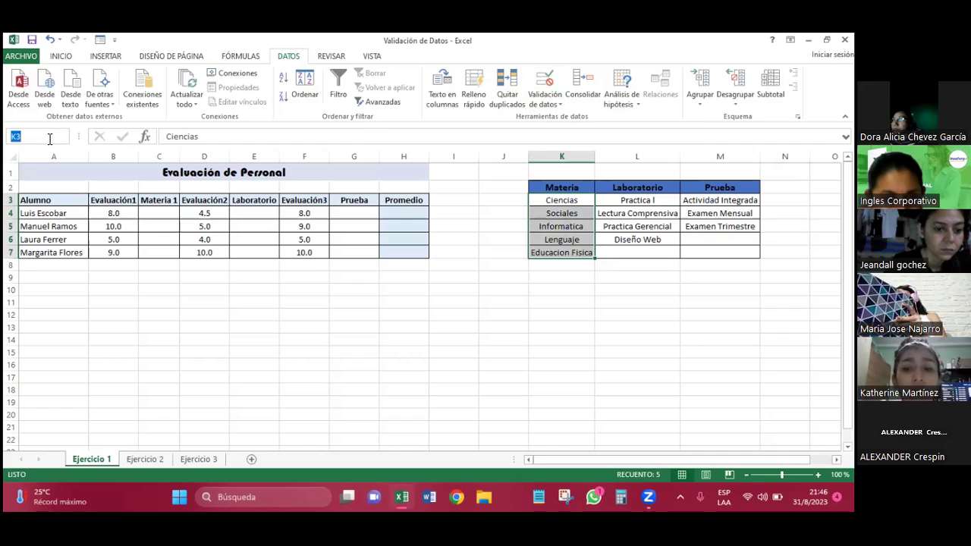
key("Caps_Lock")
type("Ma")
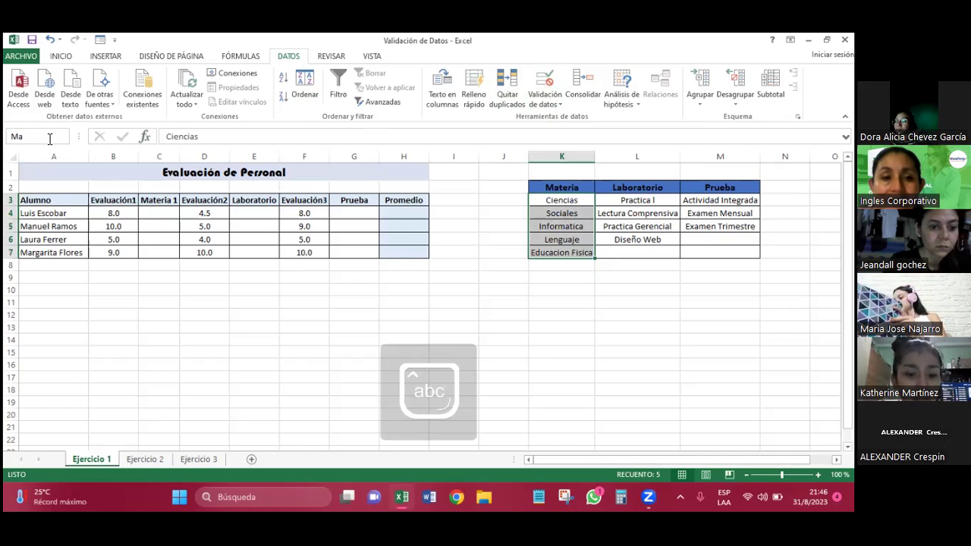
type("ter")
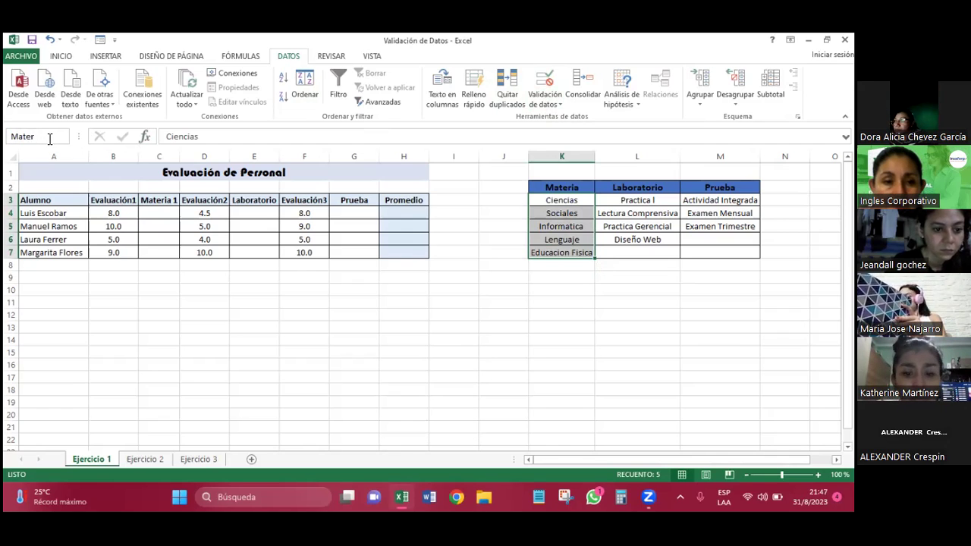
type("ia")
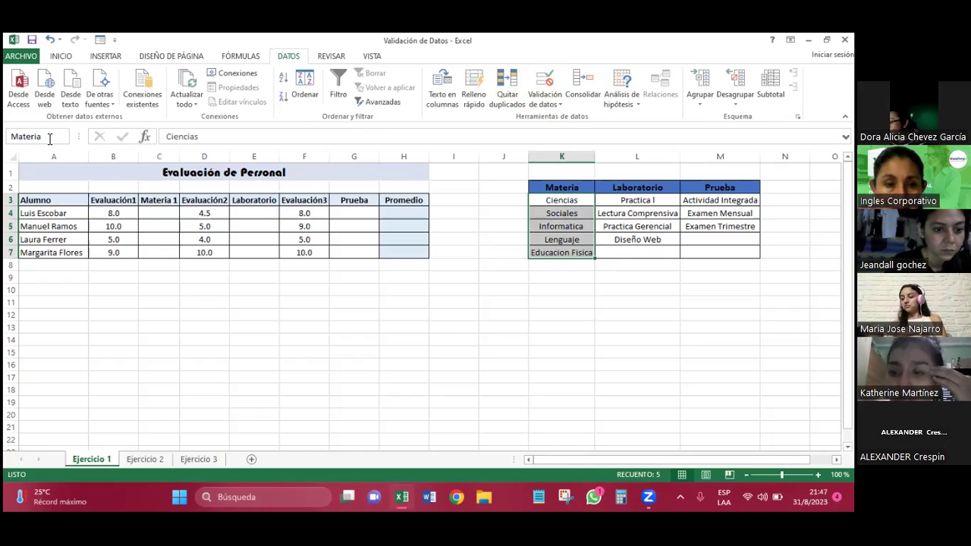
key("Return")
Select the Laboratorio entries from Practica I down and name them Lab.
key("Right")
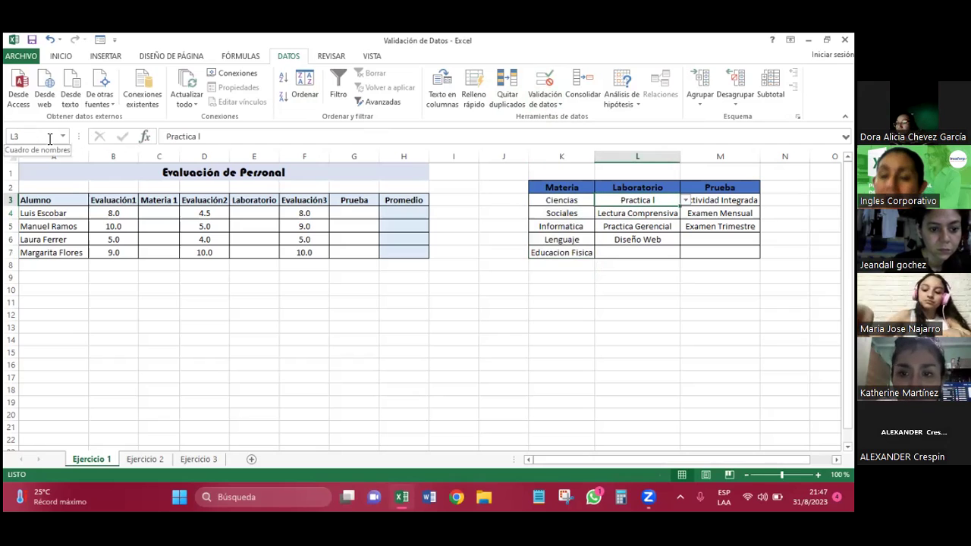
key("Left")
key("Left")
key("Left")
key("Right")
key("Left")
key("Left")
key("Right")
key("Right")
key("Right")
key("Right")
key("Right")
key("Right")
key("Right")
key("Left")
key("shift+Down")
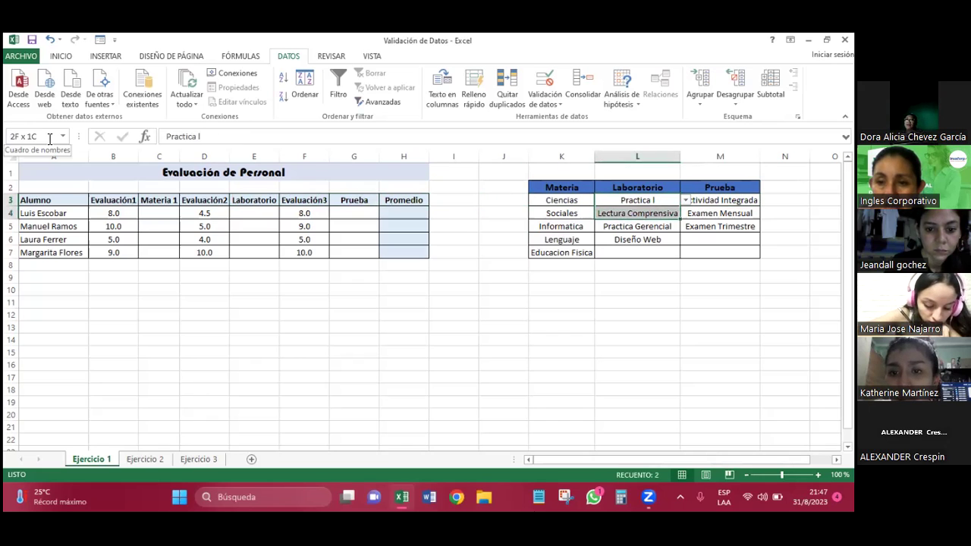
key("shift+Down")
key("shift+Down")
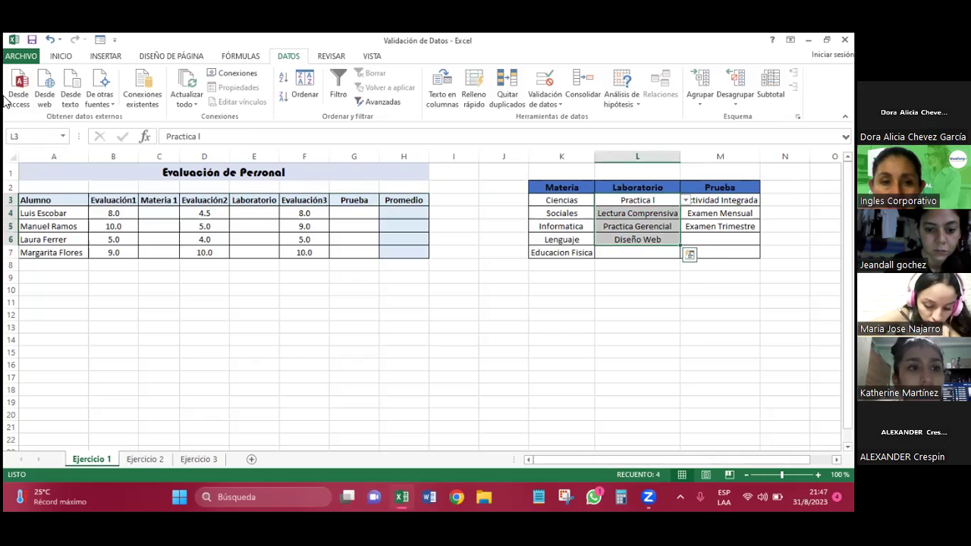
left_click(44, 137)
type("Lab")
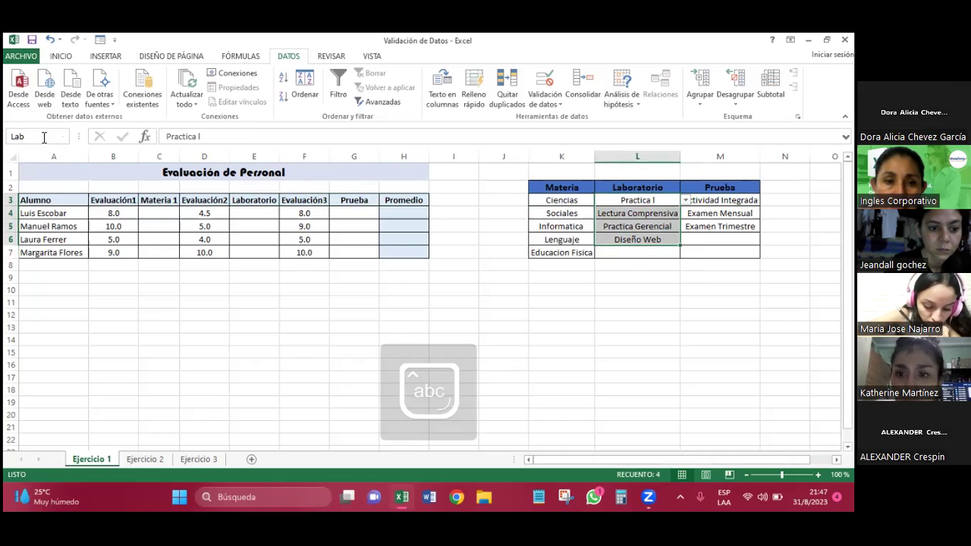
left_click(504, 289)
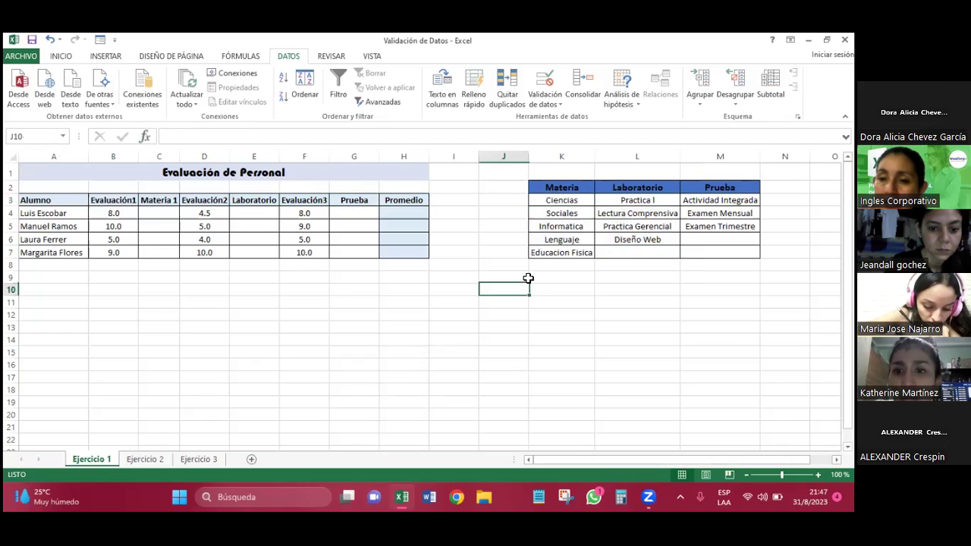
Select the three Prueba entries from Actividad Integrada down and name them PO.
left_click(612, 258)
key("Up")
key("Right")
key("Right")
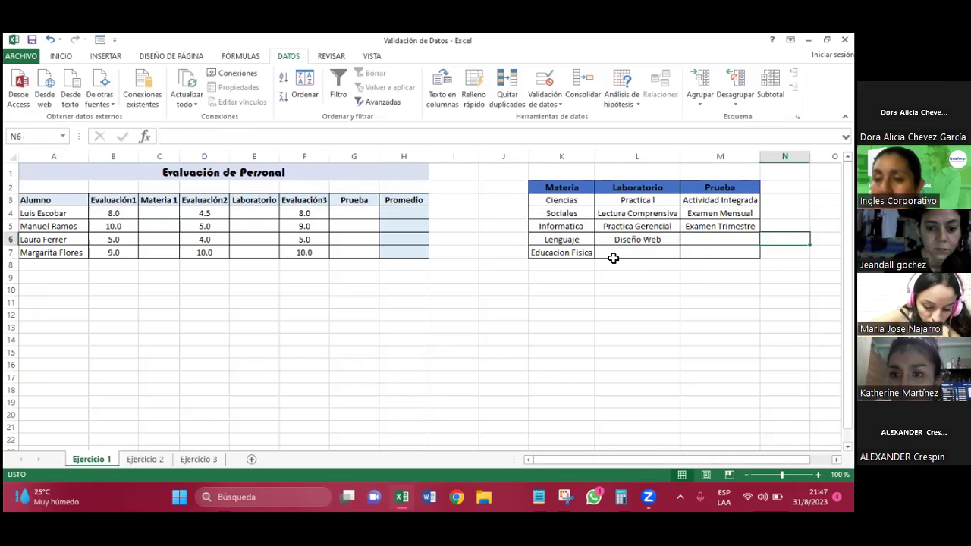
key("Right")
key("Right")
key("Up")
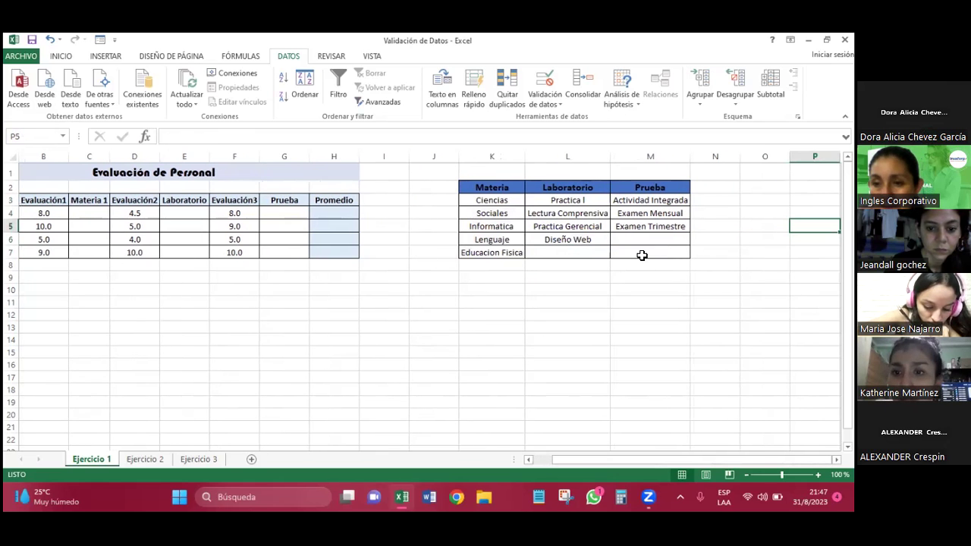
left_click_drag(667, 200, 651, 239)
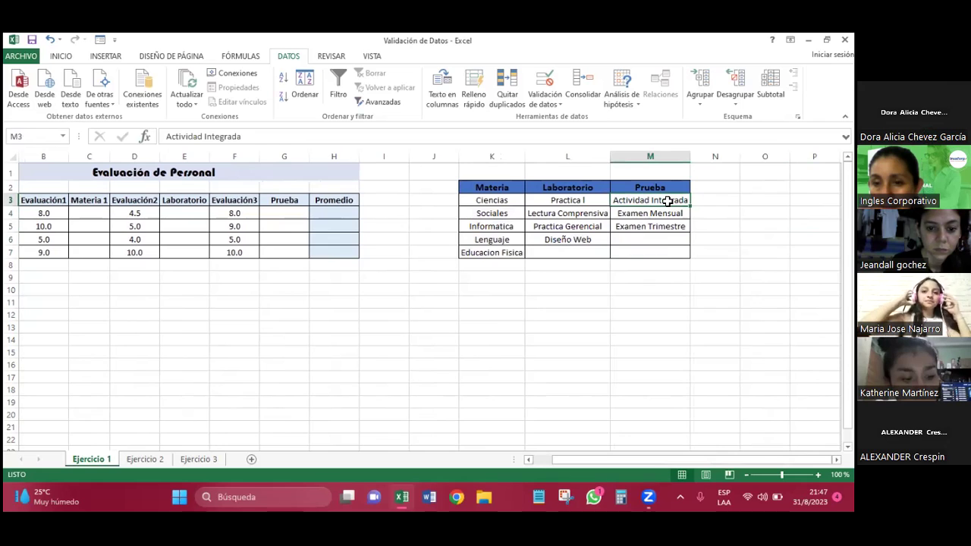
left_click_drag(666, 200, 651, 226)
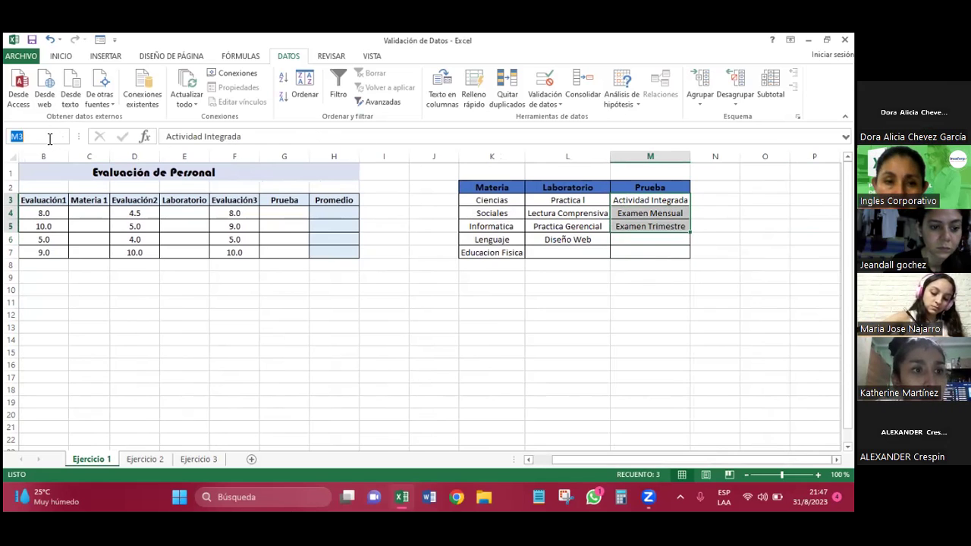
key("BackSpace")
key("Caps_Lock")
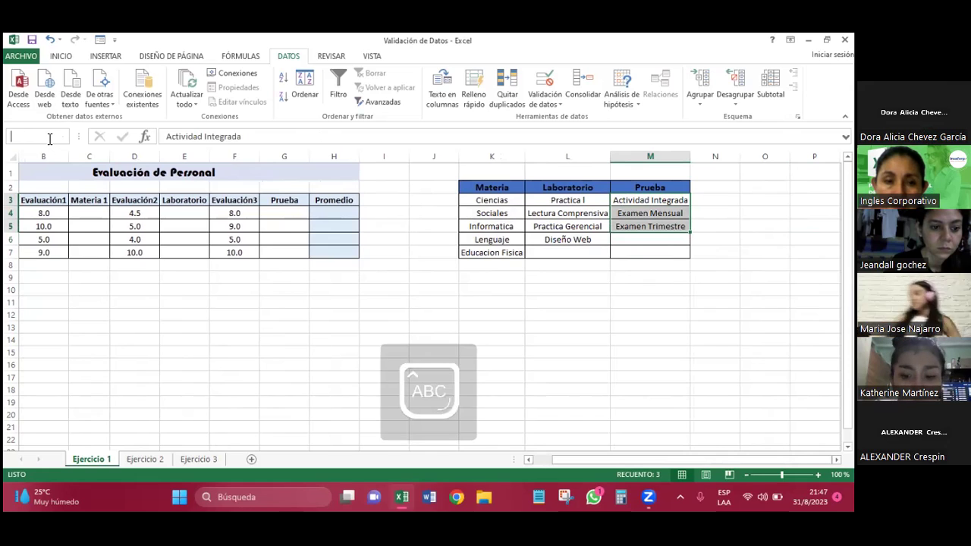
type("PO")
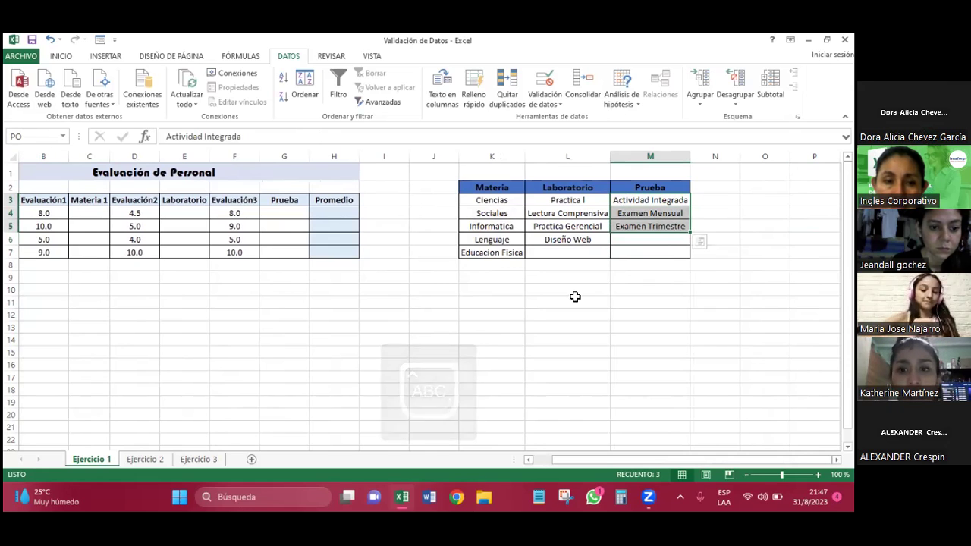
left_click(586, 291)
Move around the sheet and select Ciencias, the first subject in the Materia list.
mouse_move(646, 493)
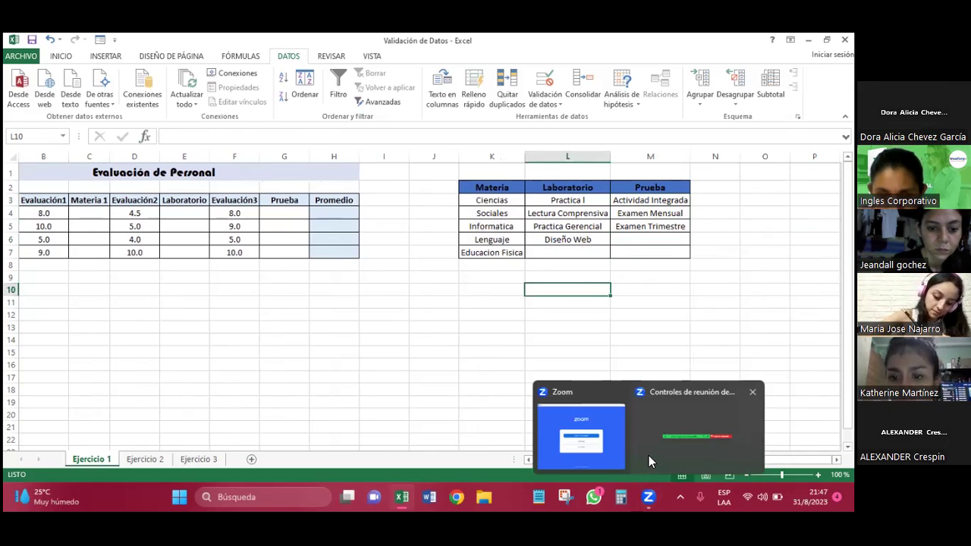
left_click(454, 376)
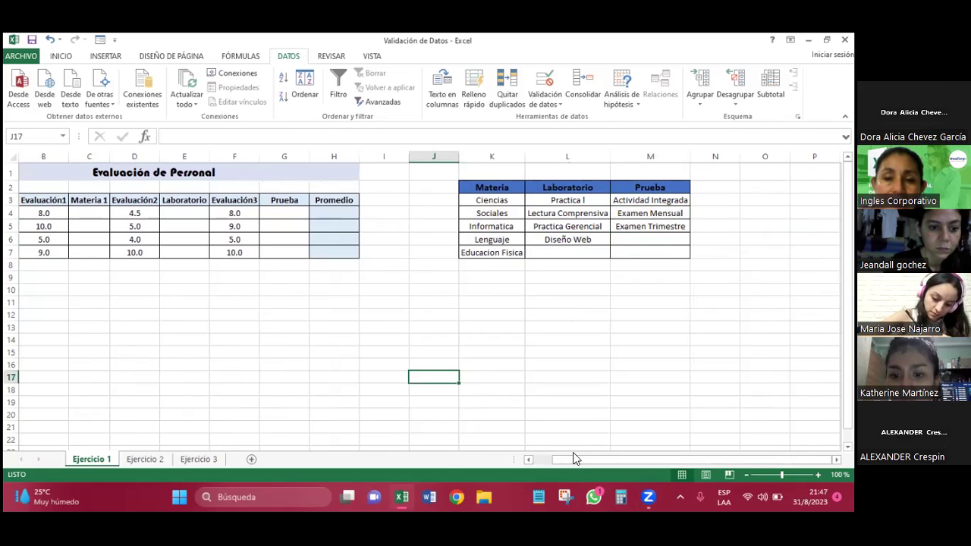
left_click_drag(574, 458, 557, 458)
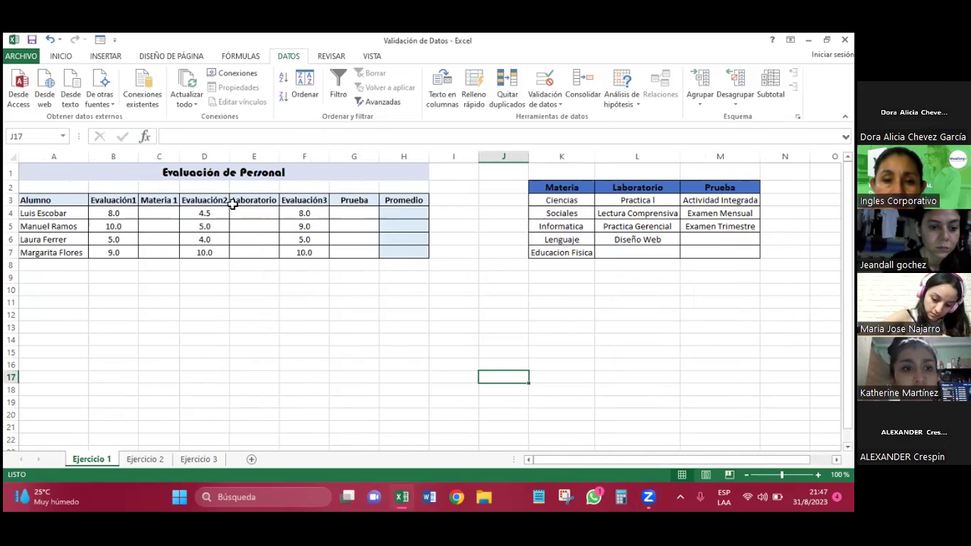
left_click(161, 212)
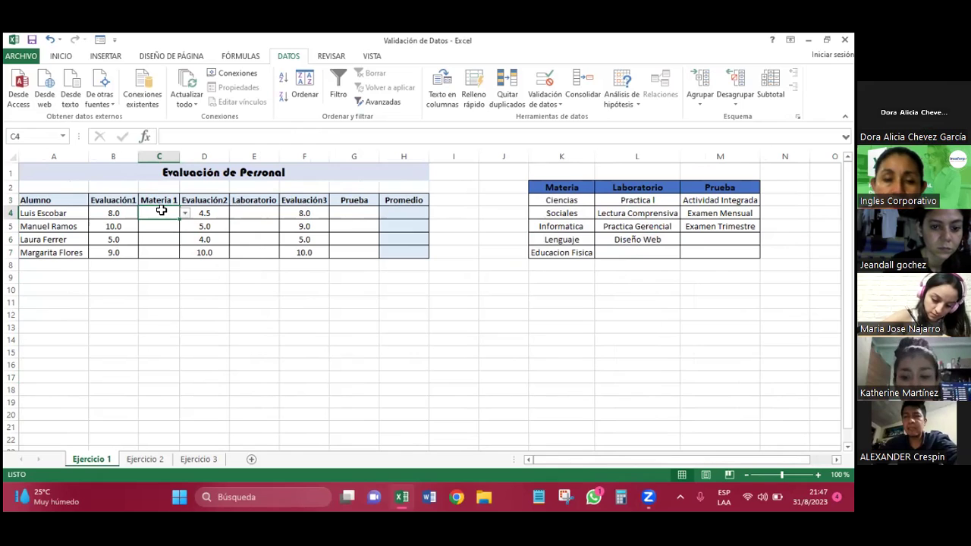
key("Right")
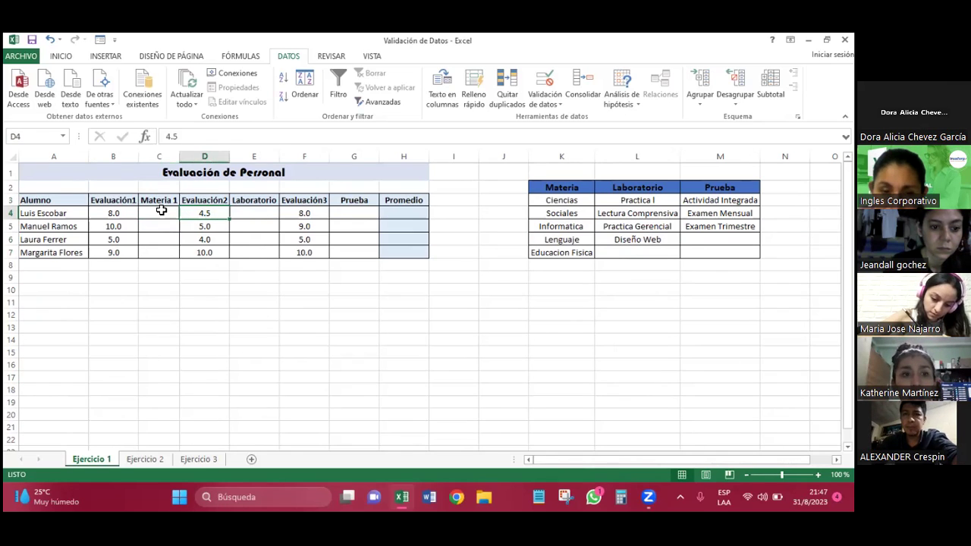
key("Right")
key("Right")
key("Right")
key("Right")
key("Right")
key("Right")
key("Right")
key("Right")
key("Right")
key("Right")
key("Left")
key("Left")
key("Left")
key("Up")
key("Up")
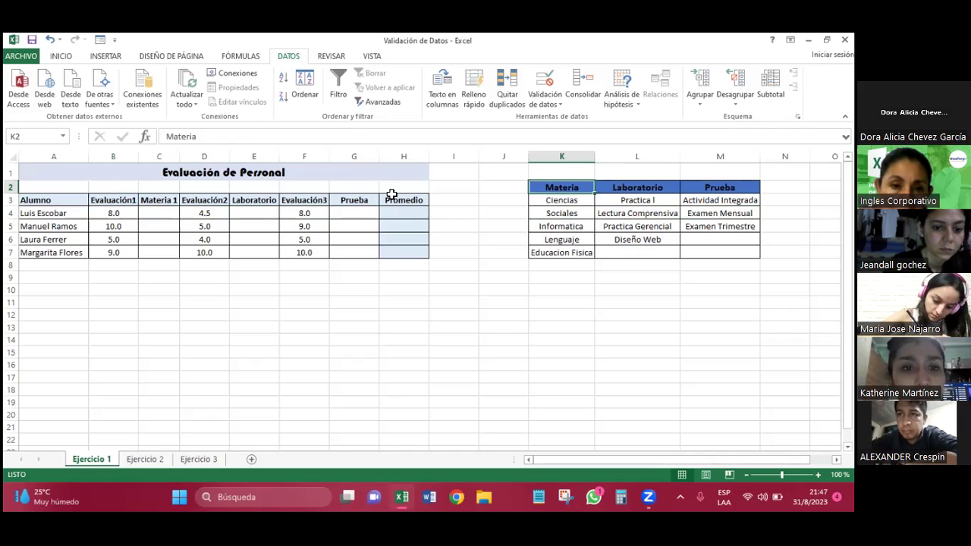
key("Left")
key("Left")
key("Left")
key("Left")
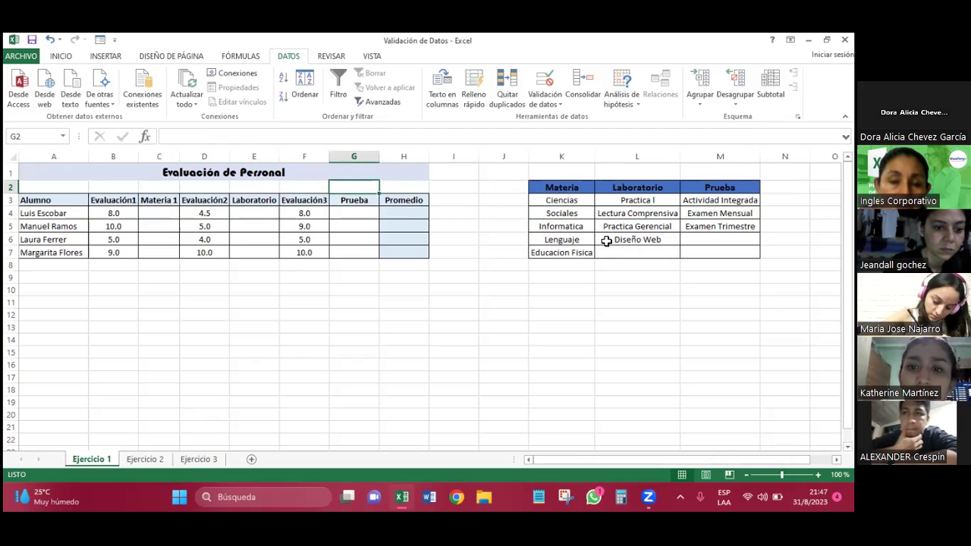
left_click(560, 199)
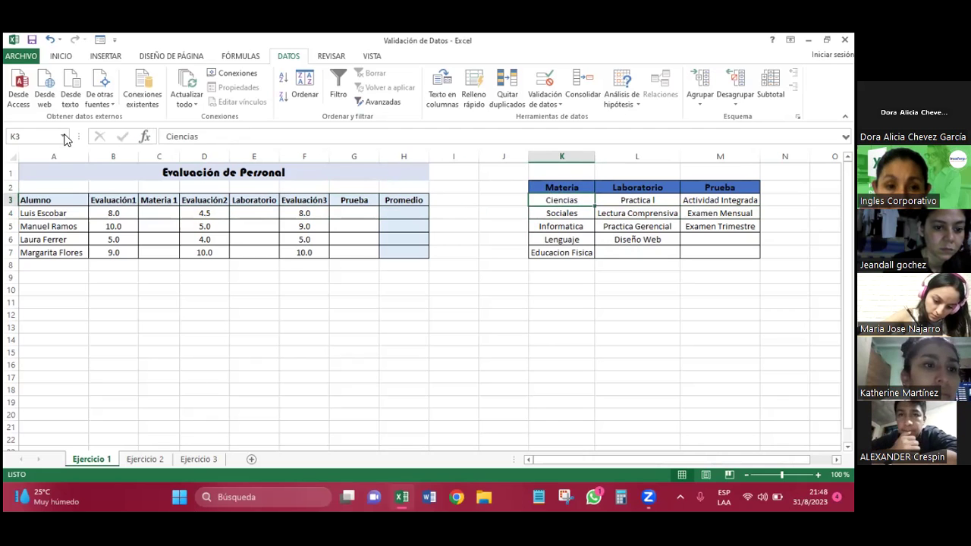
Check the Lab, PO and Materia named ranges, then select C4:C7.
left_click(64, 138)
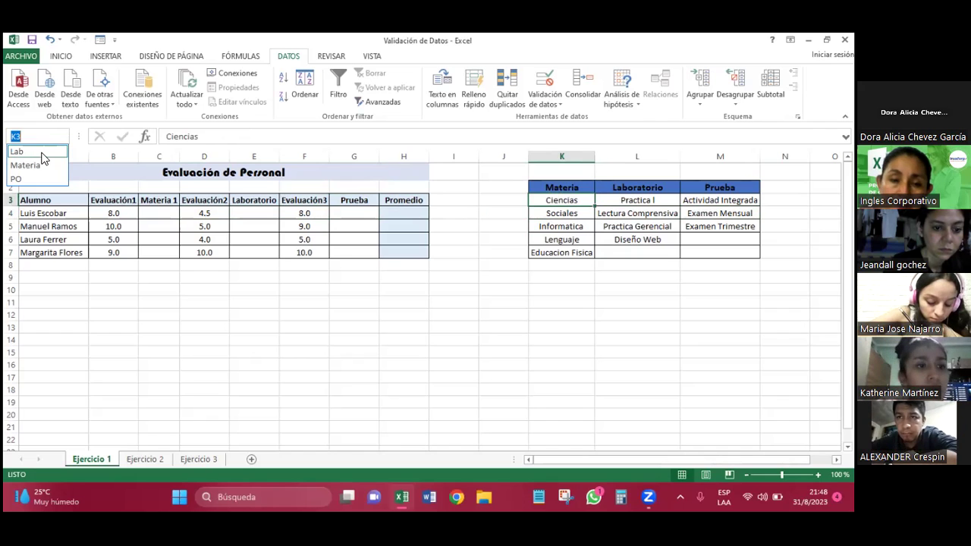
left_click(42, 153)
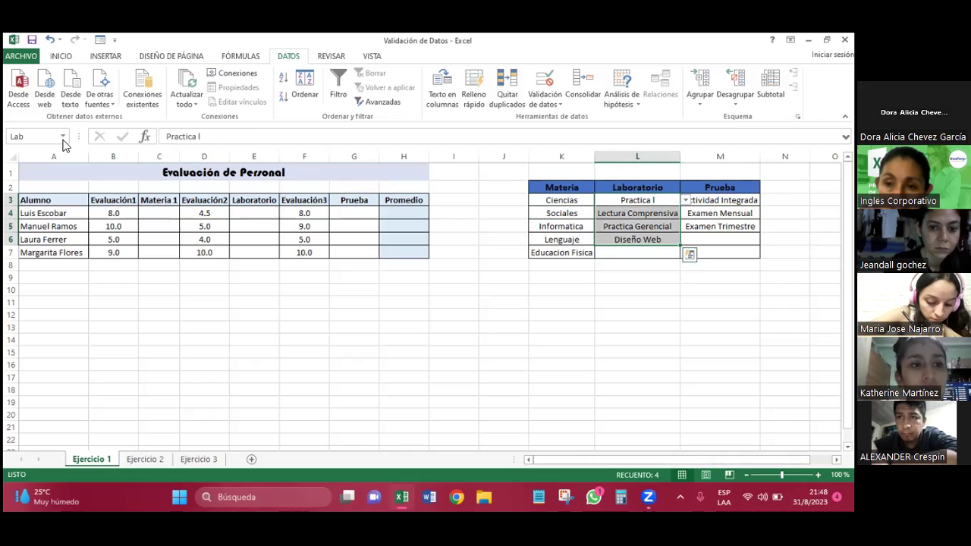
left_click(63, 137)
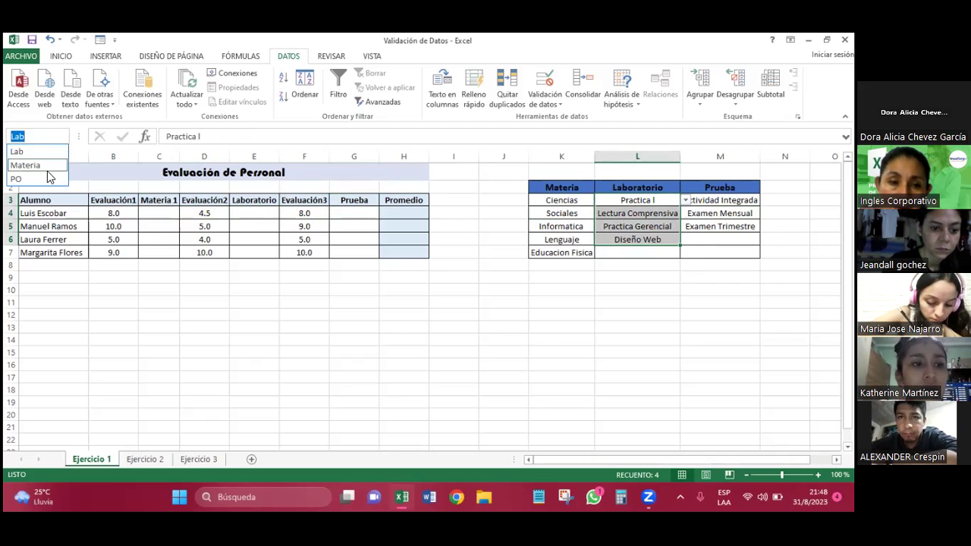
left_click(47, 177)
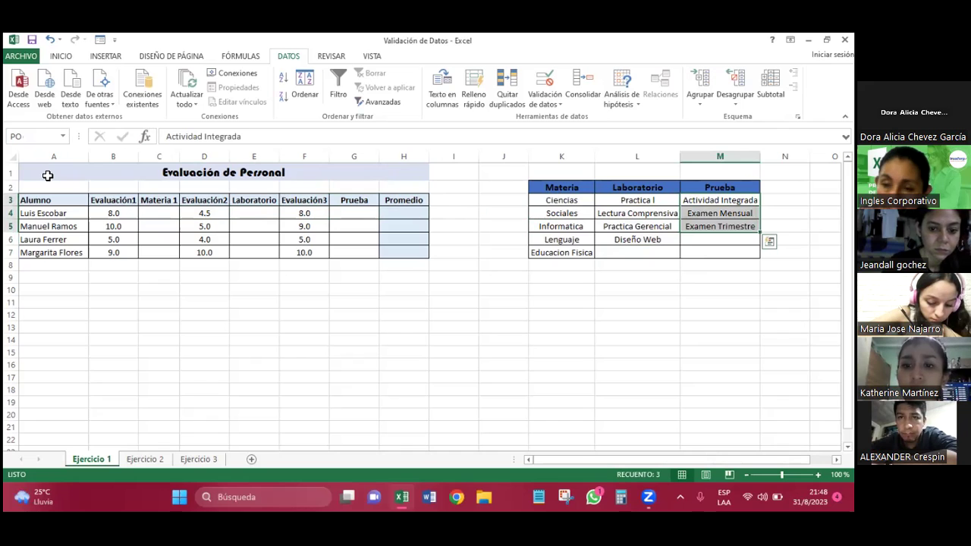
left_click(63, 138)
left_click(44, 165)
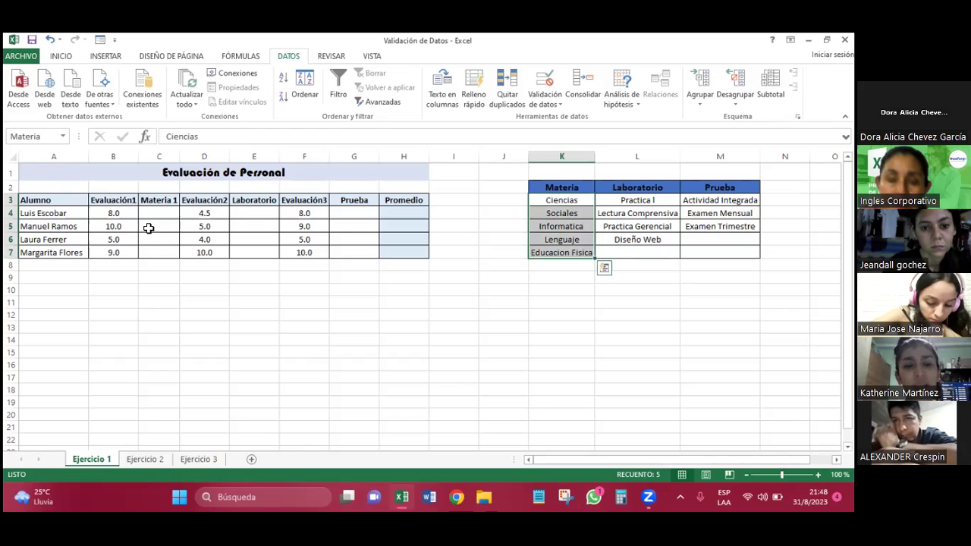
left_click(164, 213)
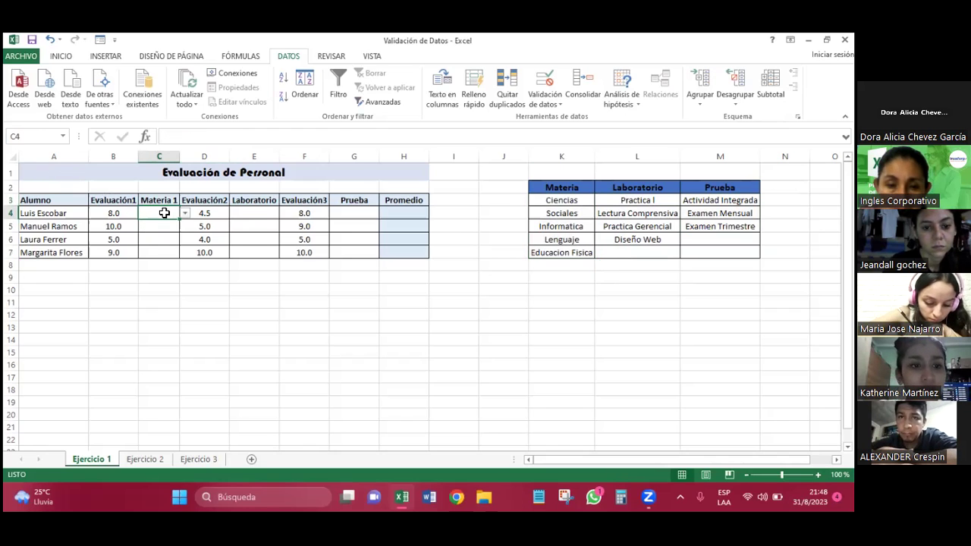
key("shift+Down")
key("shift+Down")
key("shift+Down")
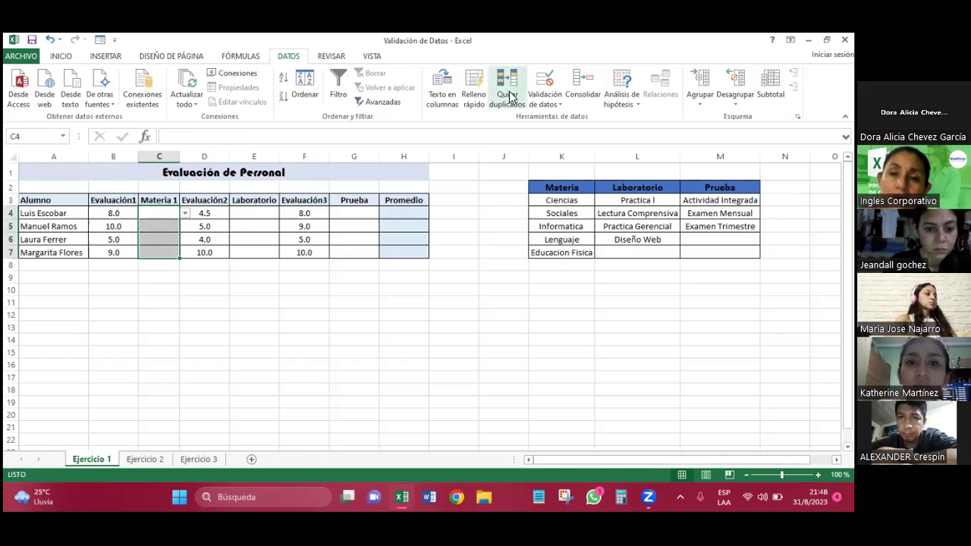
Replace the C4:C7 validation source with =Materia and open C4's subject dropdown.
left_click(543, 101)
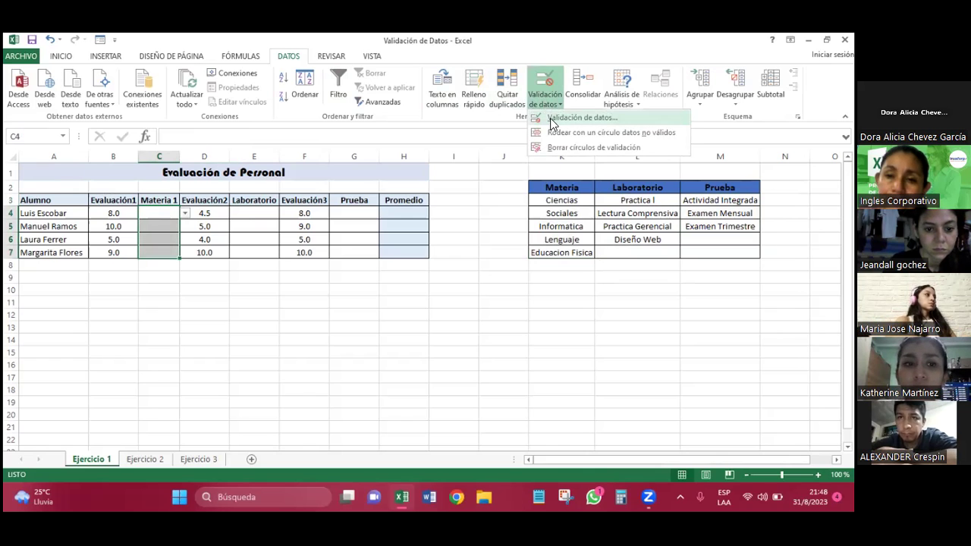
left_click(552, 119)
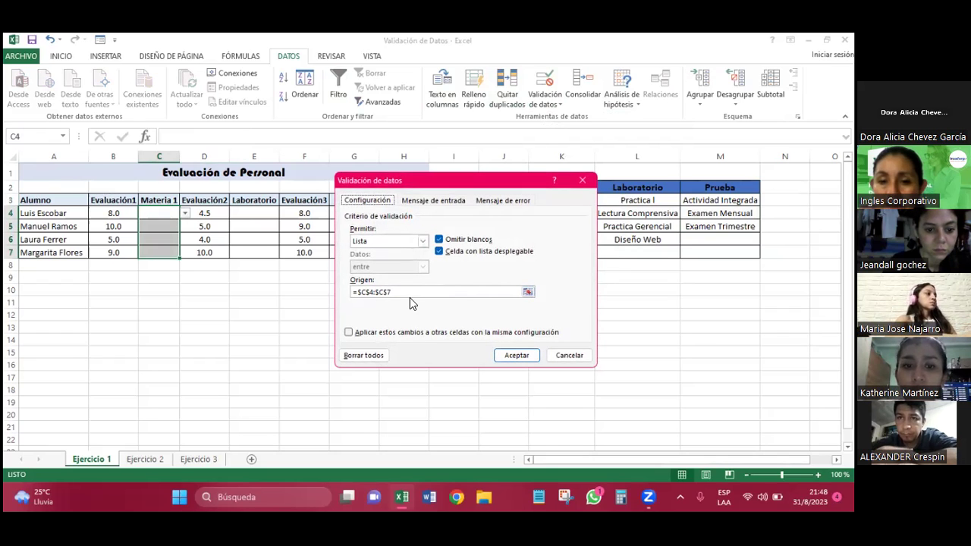
left_click(415, 292)
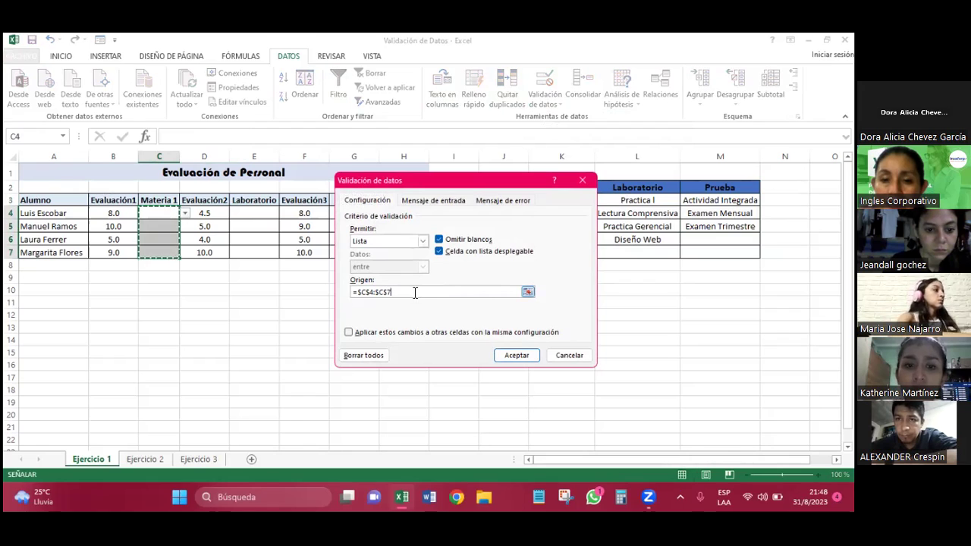
key("BackSpace")
key("BackSpace")
key("BackSpace")
key("BackSpace")
key("BackSpace")
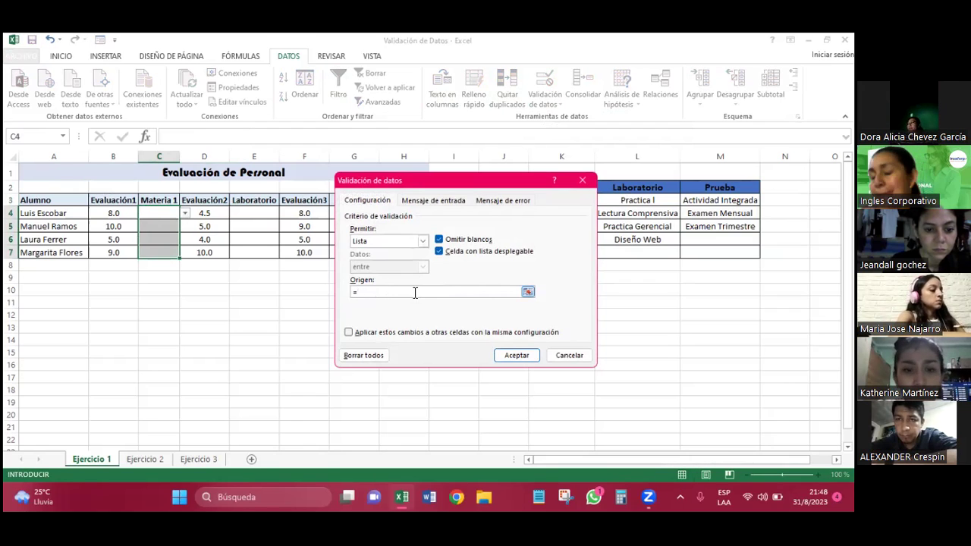
type("MA")
key("BackSpace")
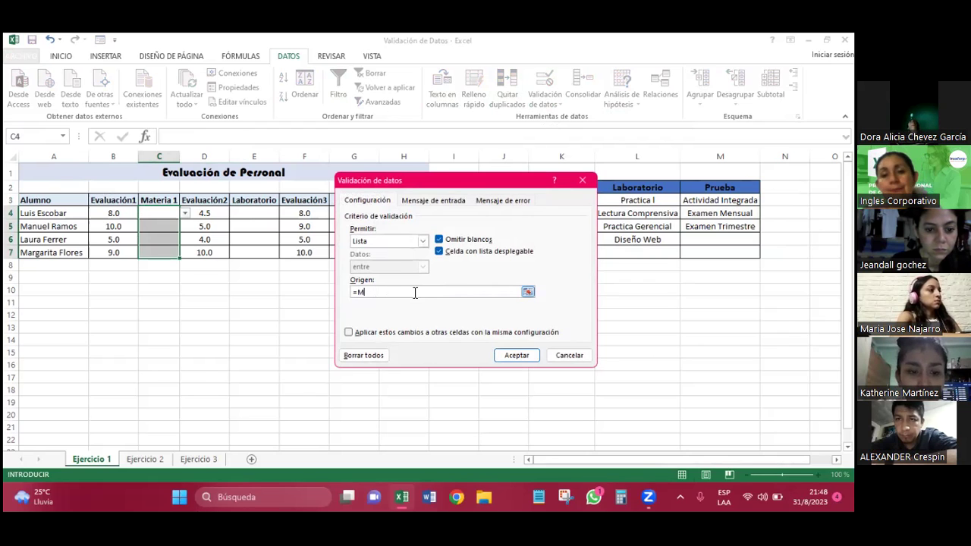
key("Caps_Lock")
type("ateria")
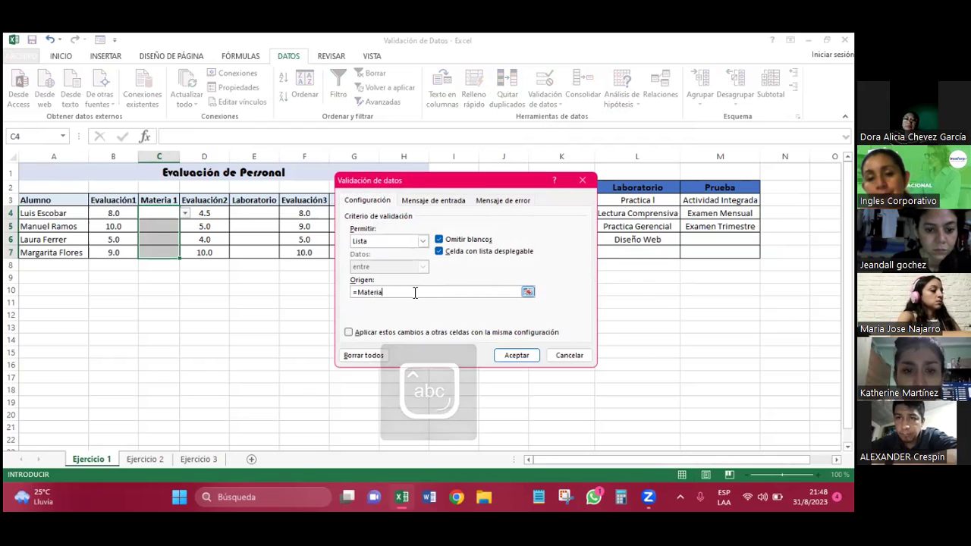
key("Return")
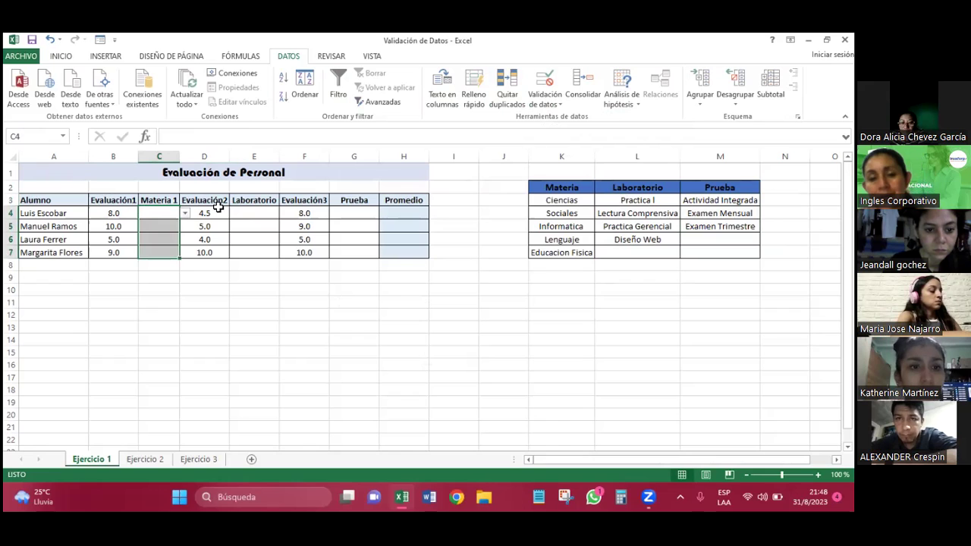
left_click(185, 214)
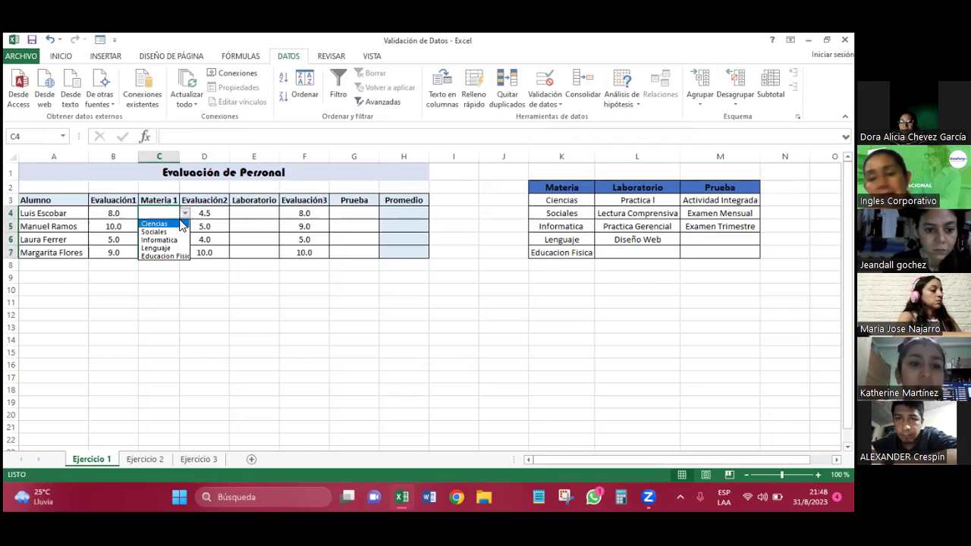
Set C4 to Ciencias, select G4:G7, then jump to the named range materia.
left_click(179, 225)
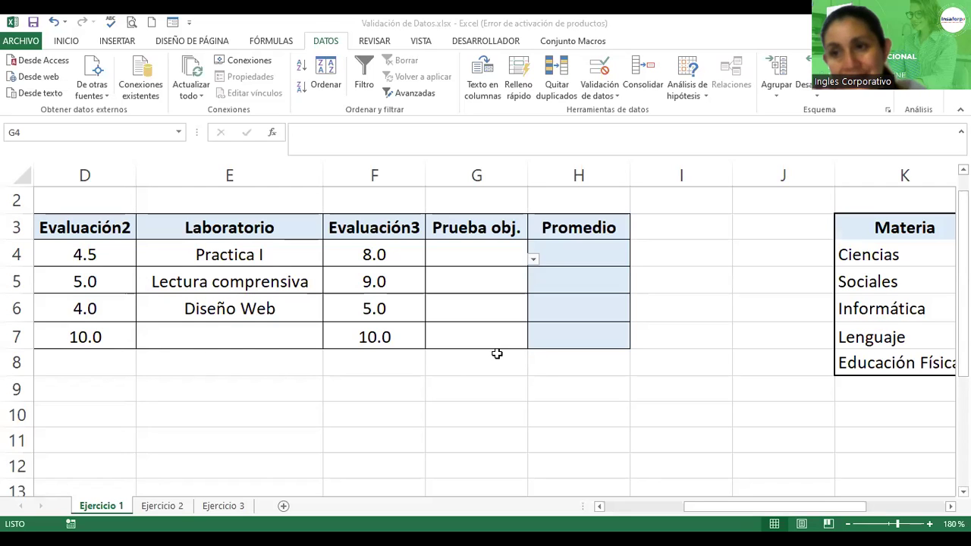
left_click_drag(476, 254, 496, 345)
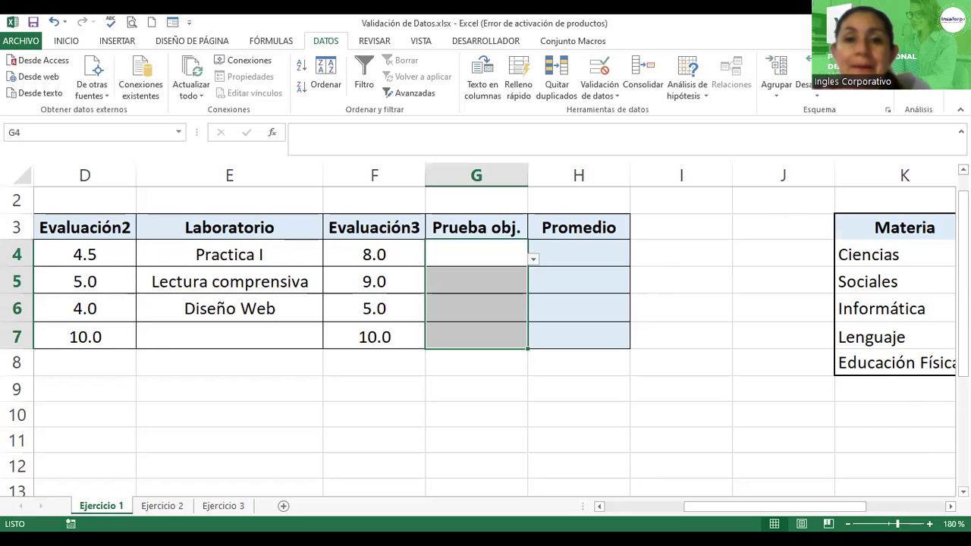
left_click(180, 135)
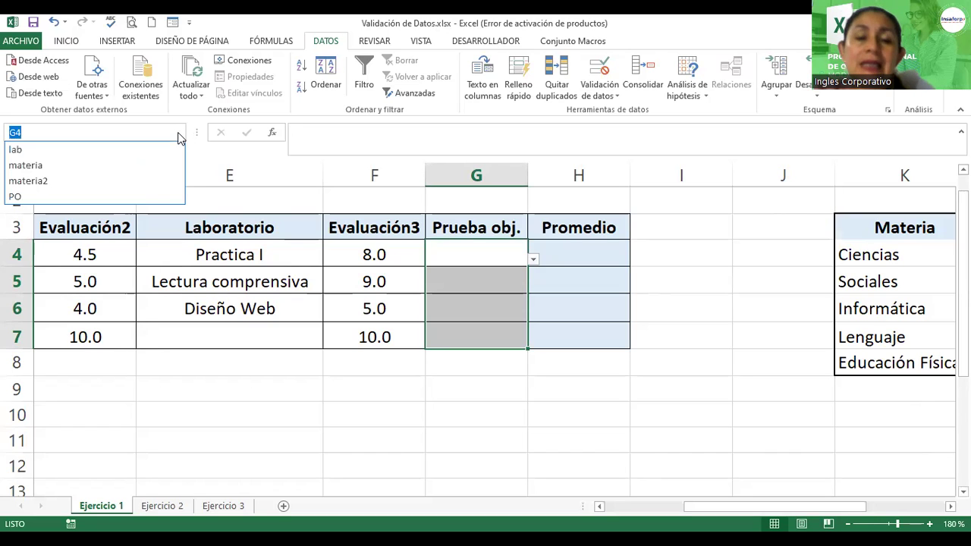
left_click(80, 171)
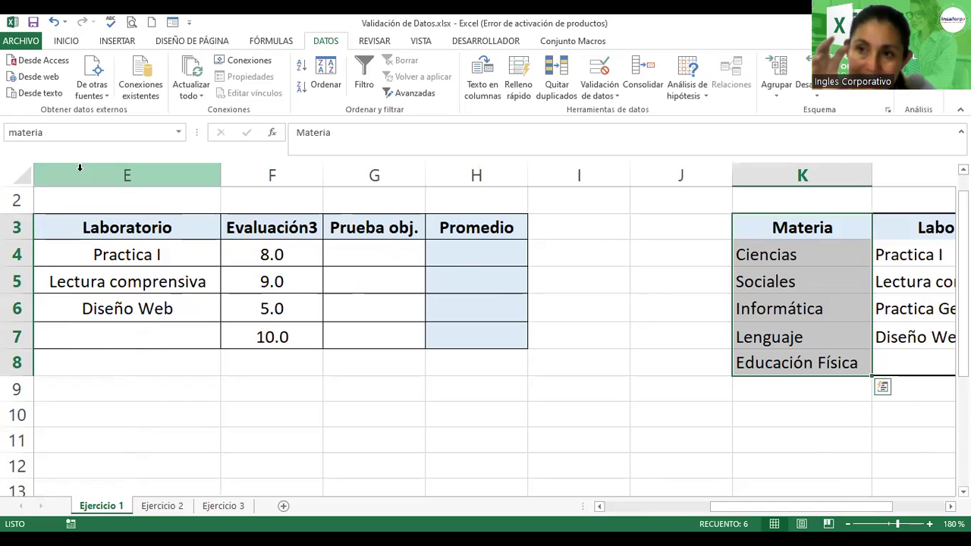
Compare the materia2 and materia named ranges from the Name Box, then select cell I4.
left_click(177, 134)
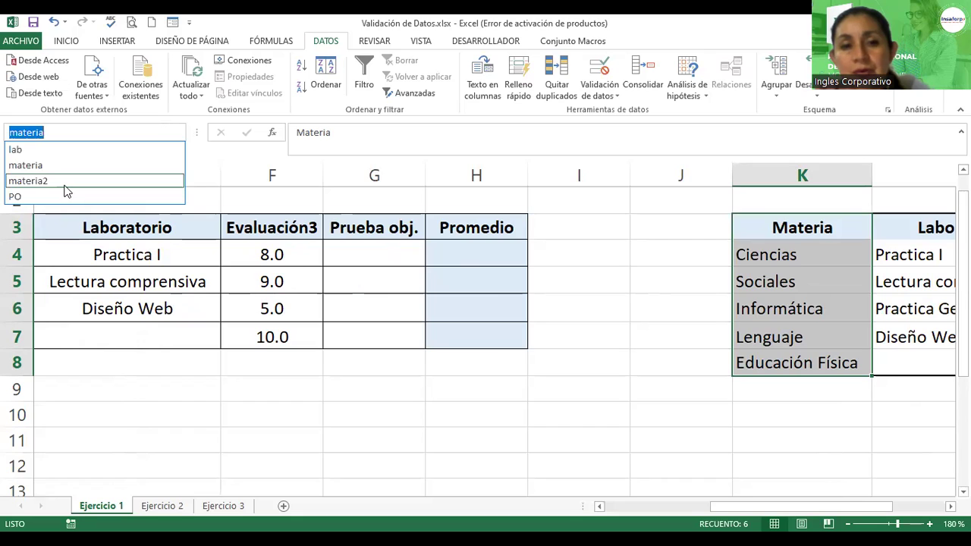
left_click(30, 181)
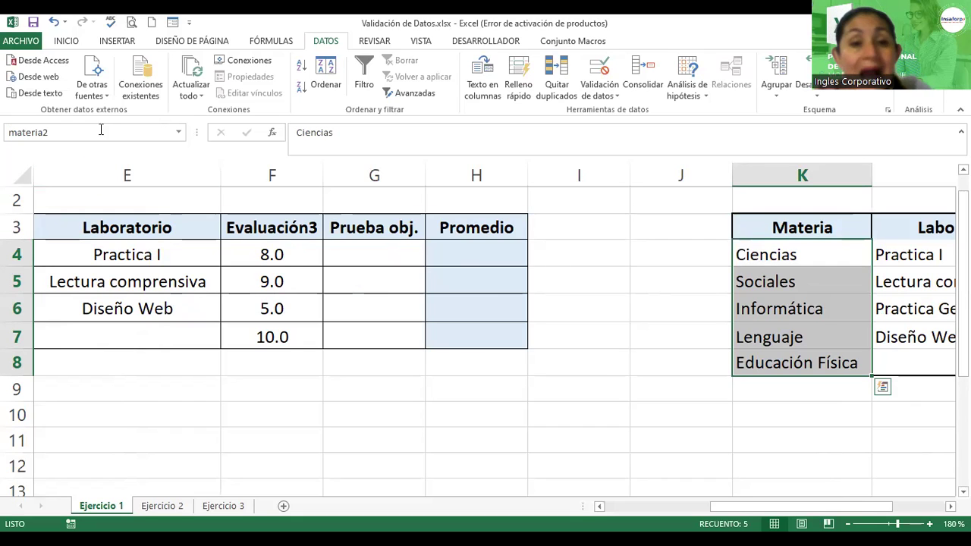
left_click(181, 132)
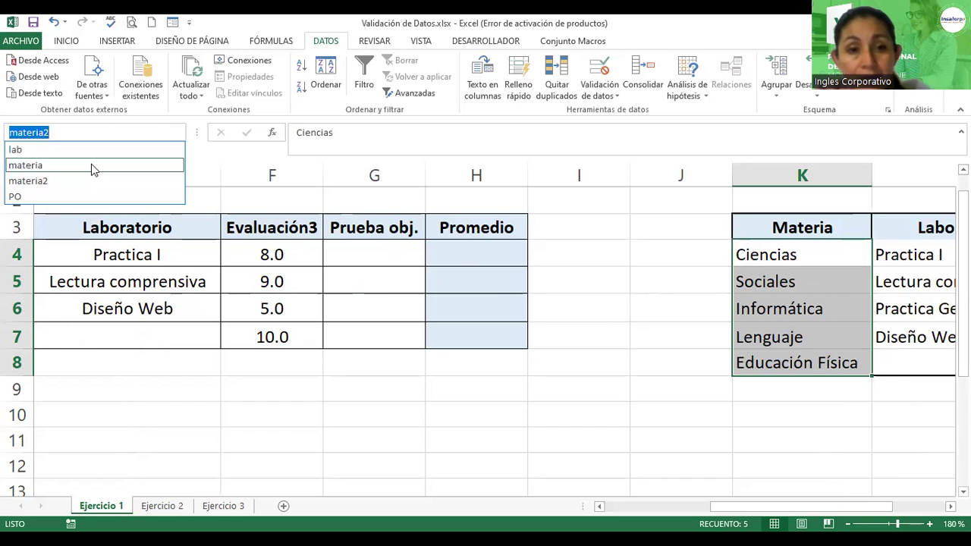
left_click(92, 164)
left_click(57, 131)
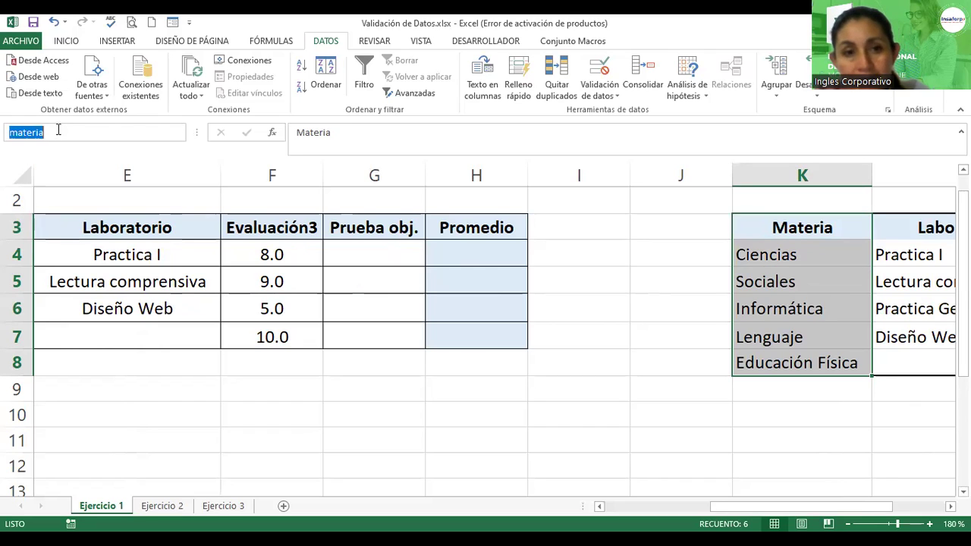
key("BackSpace")
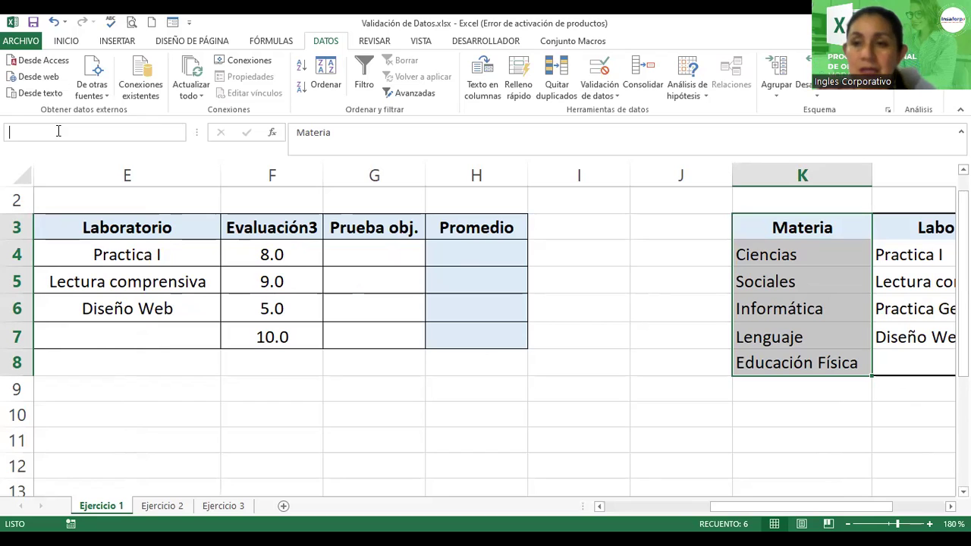
left_click(579, 224)
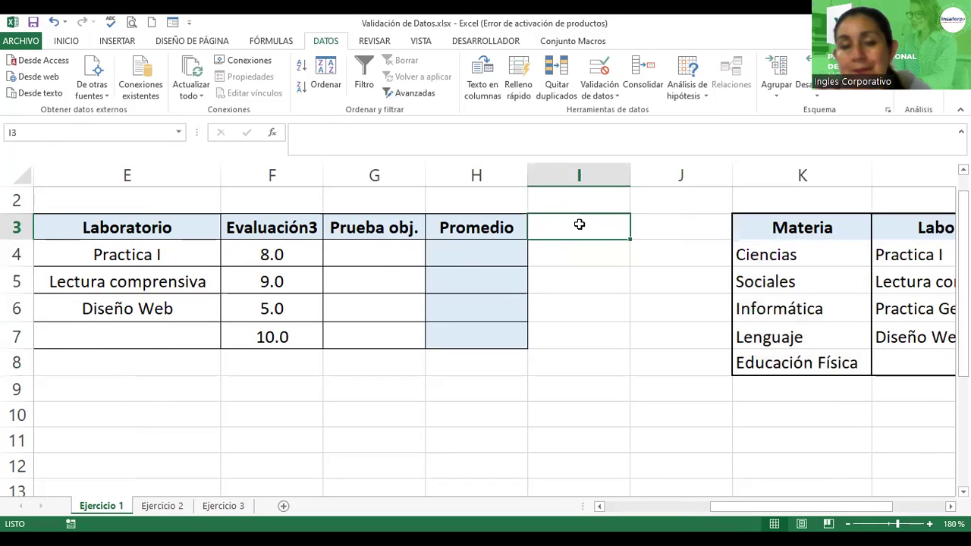
left_click(180, 135)
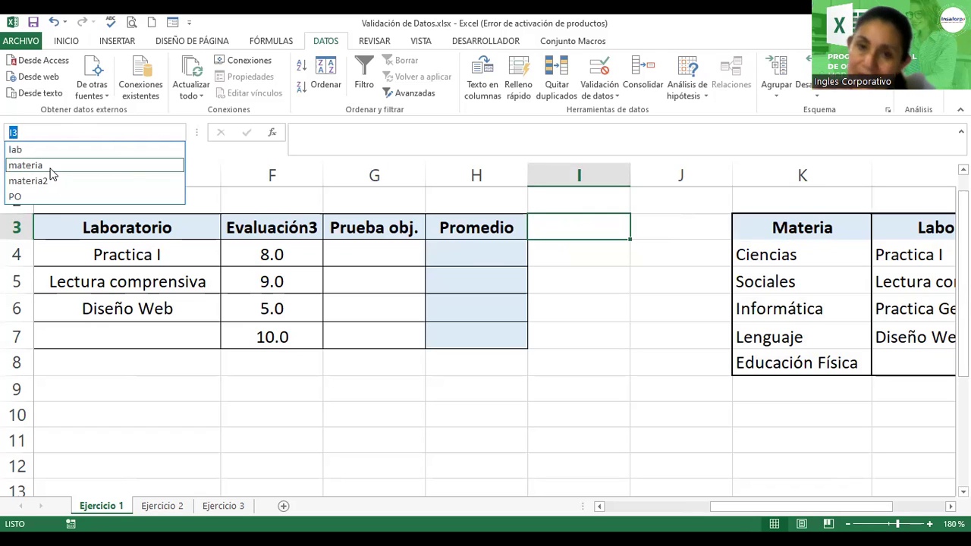
left_click(591, 253)
left_click(272, 40)
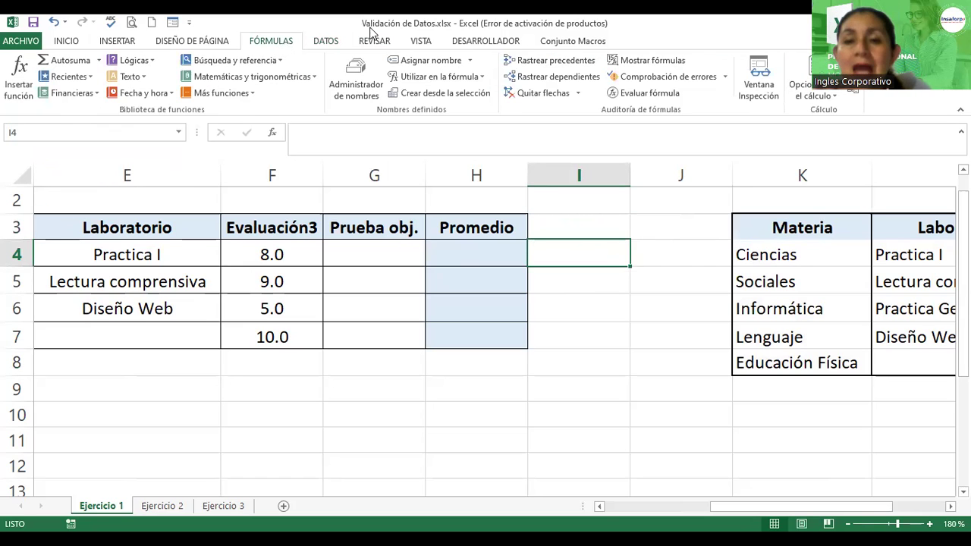
In the Name Manager, delete the materia name and select materia2 to see its K4:K8 range.
left_click(357, 87)
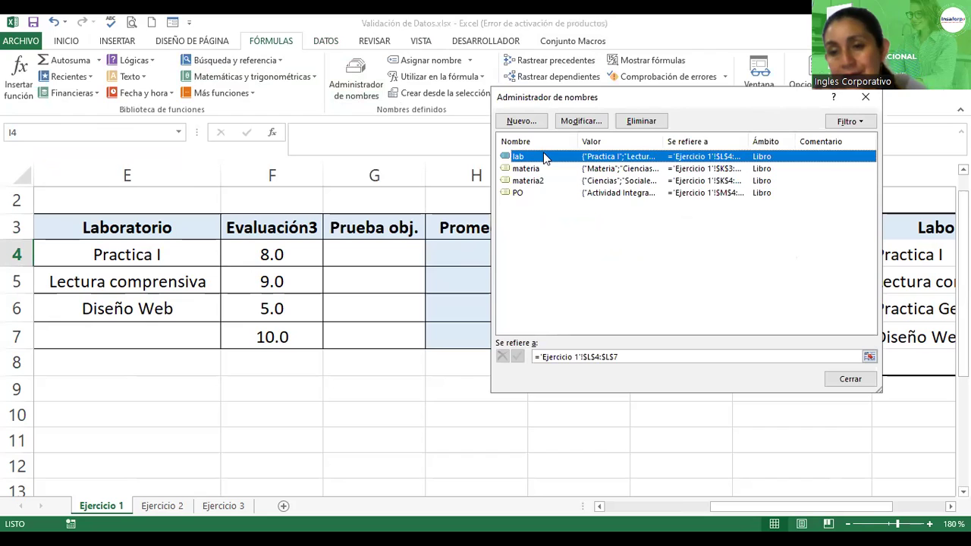
left_click_drag(535, 97, 290, 121)
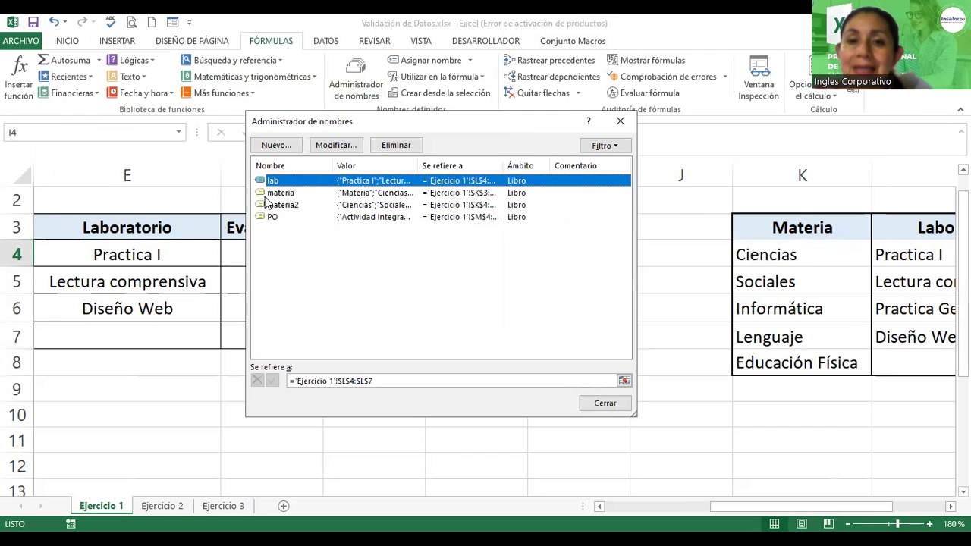
left_click(271, 193)
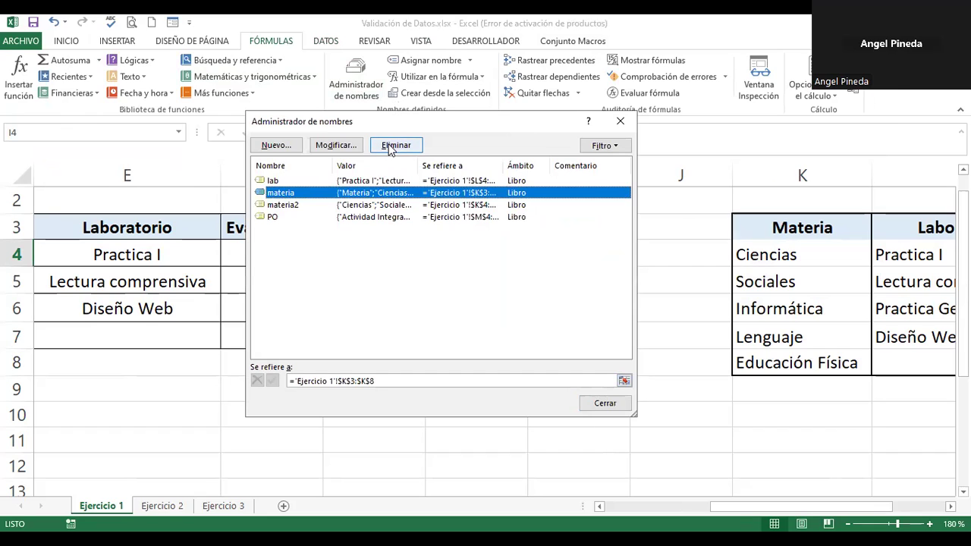
left_click_drag(419, 164, 548, 154)
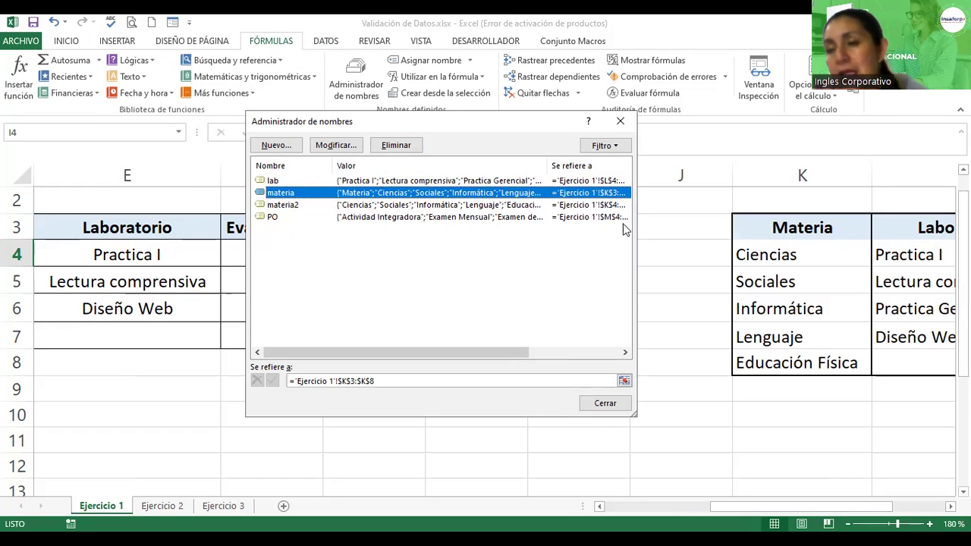
left_click_drag(547, 166, 617, 161)
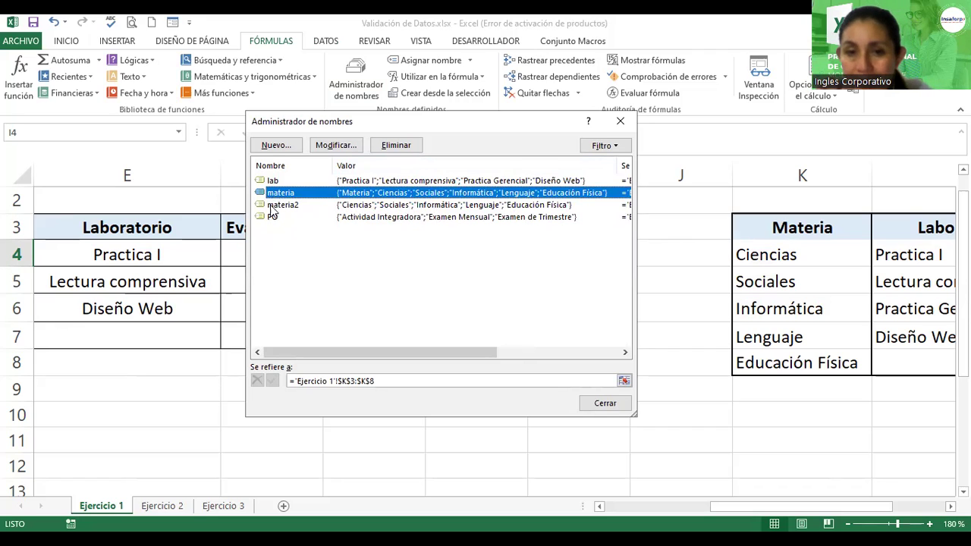
left_click(390, 147)
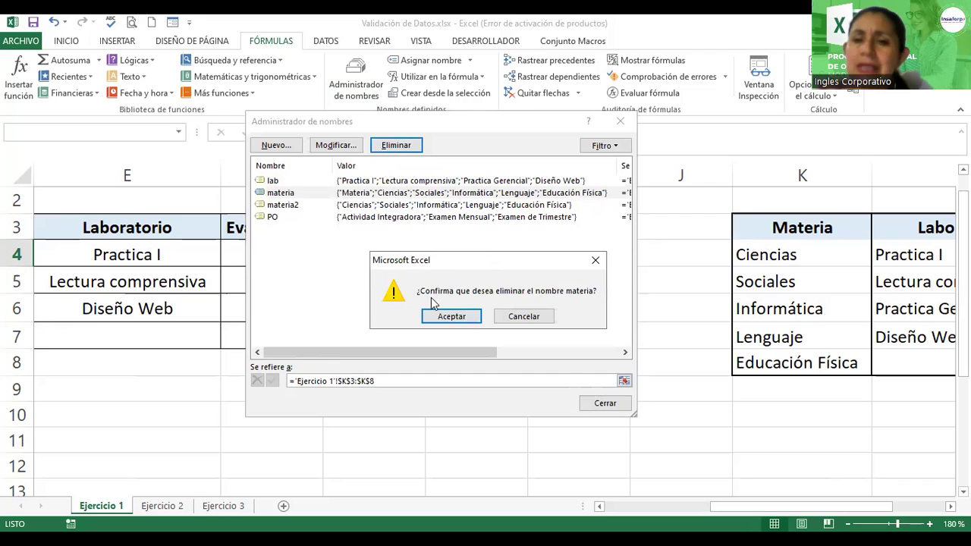
left_click(444, 318)
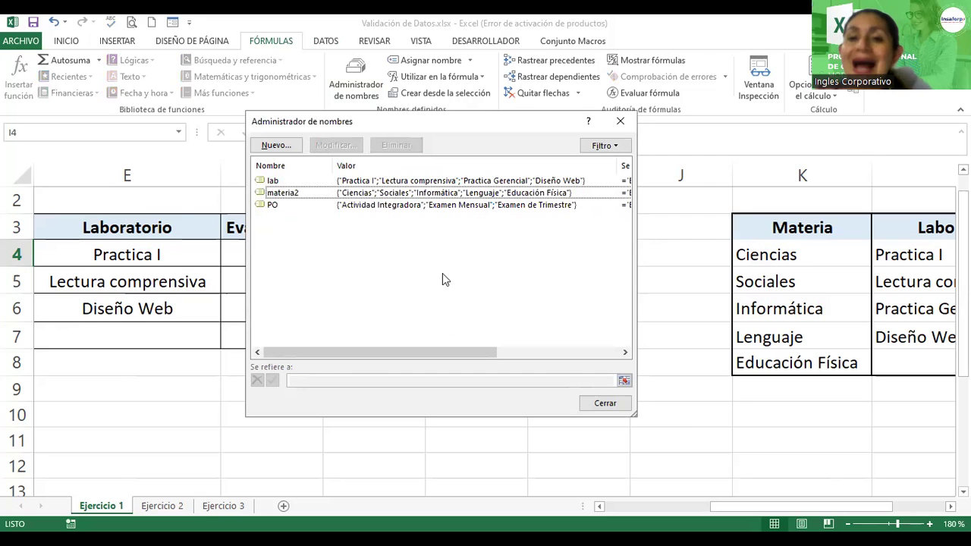
left_click(415, 196)
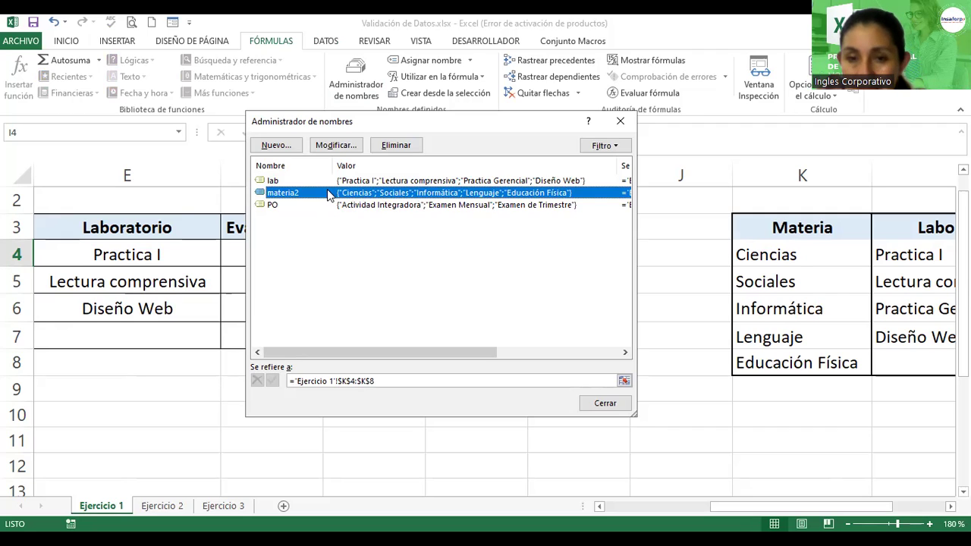
Redefine the materia2 name to refer to $K$4:$K$11 and close the Name Manager.
left_click(333, 149)
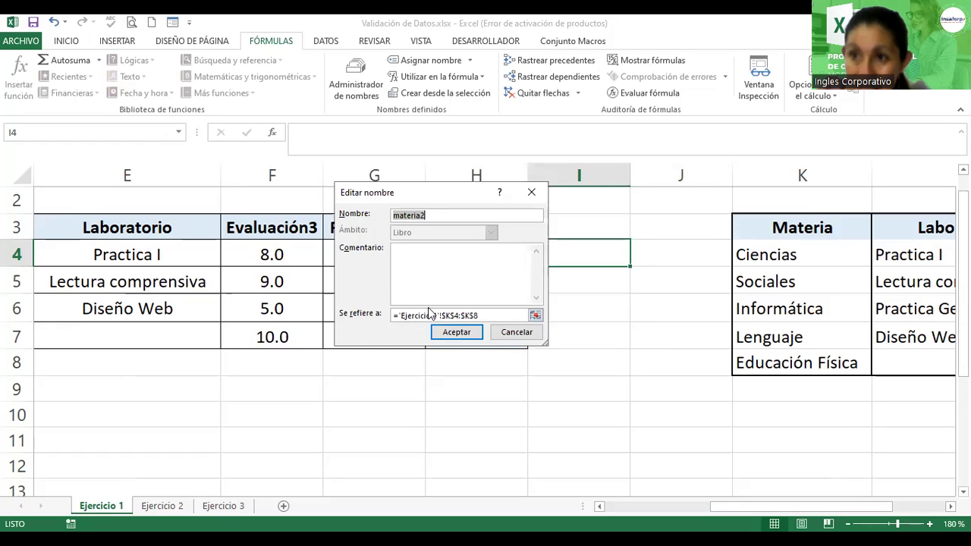
left_click(536, 316)
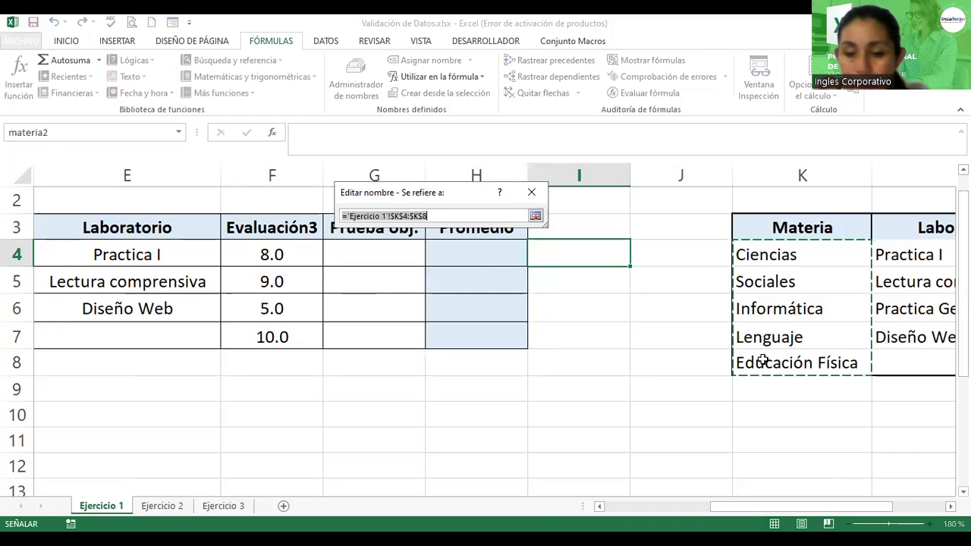
key("shift+Down")
key("shift+Down")
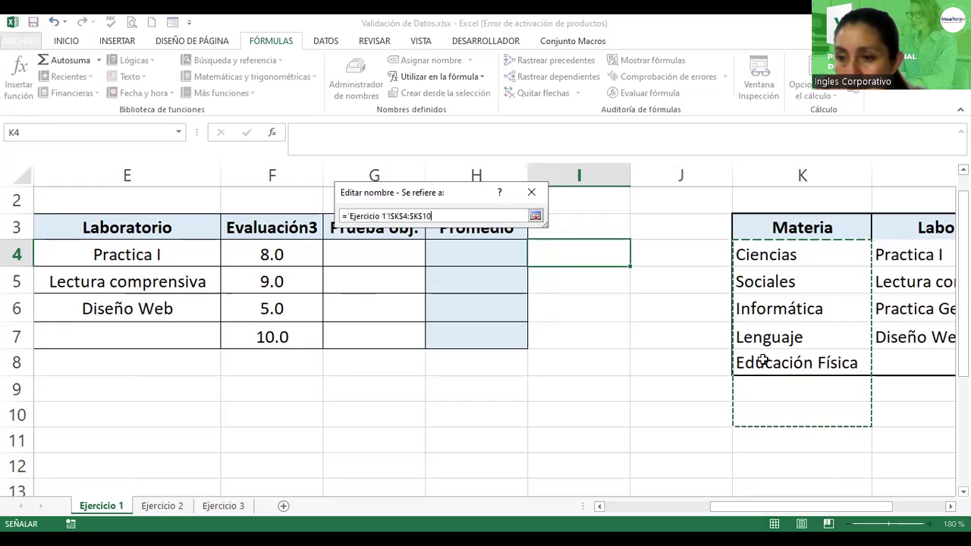
key("shift+Down")
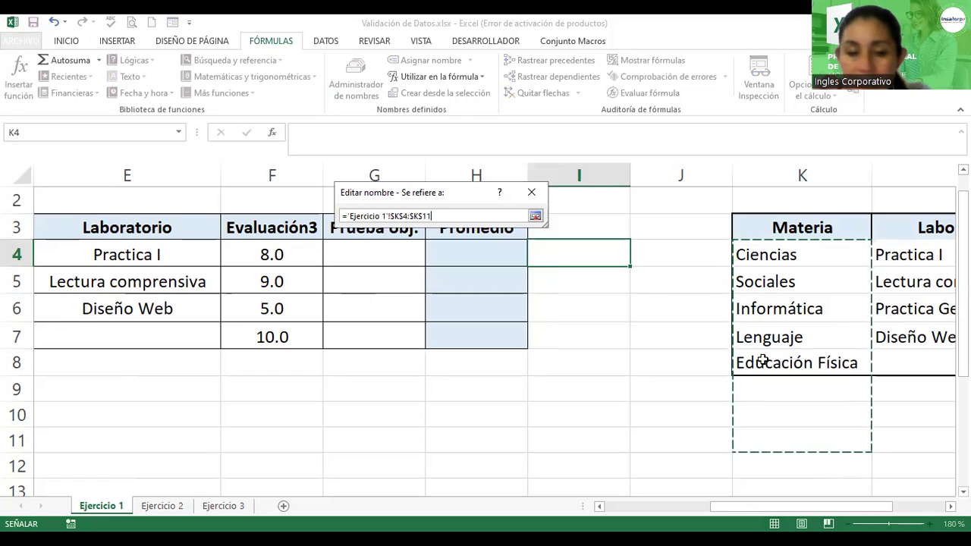
key("shift+Up")
key("shift+Up")
key("shift+Up")
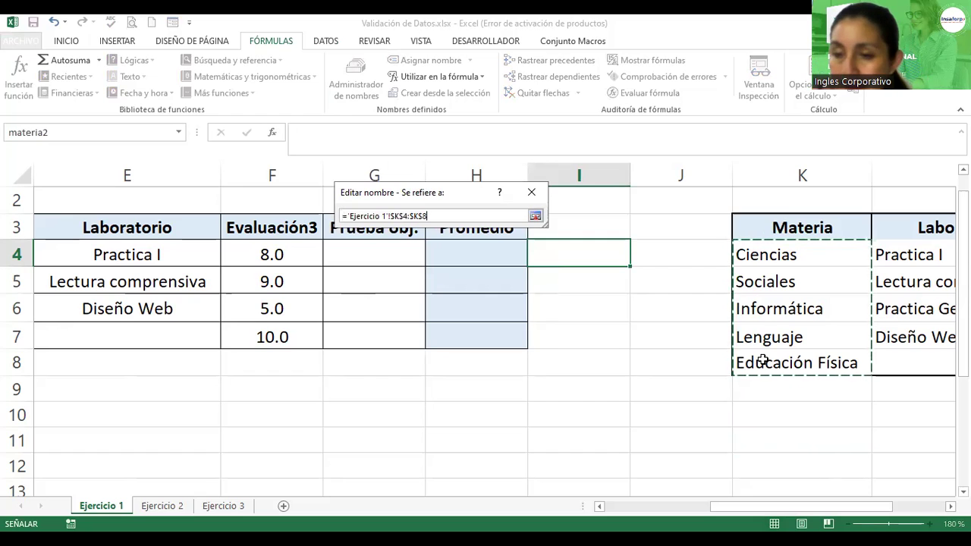
key("shift+Down")
key("shift+Down")
key("shift+Down")
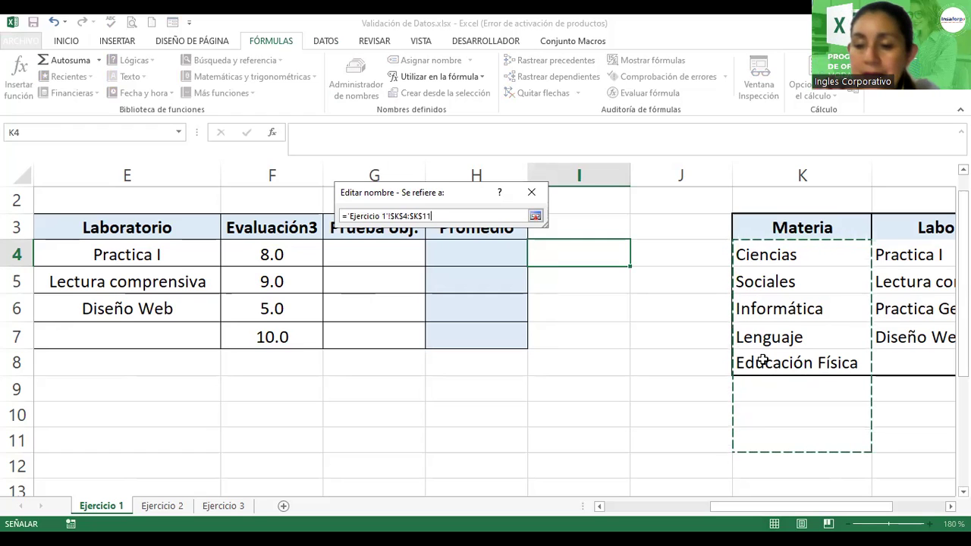
key("Return")
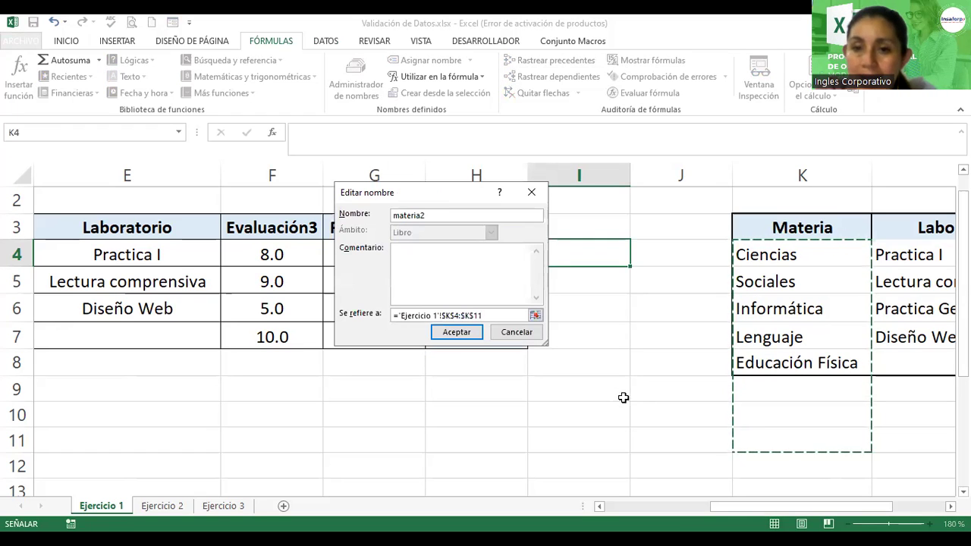
left_click(453, 339)
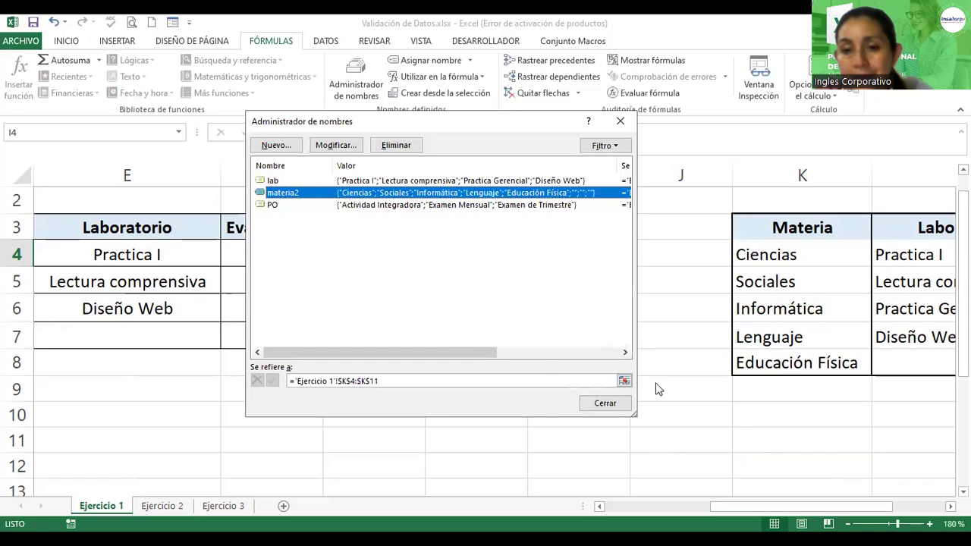
left_click(598, 404)
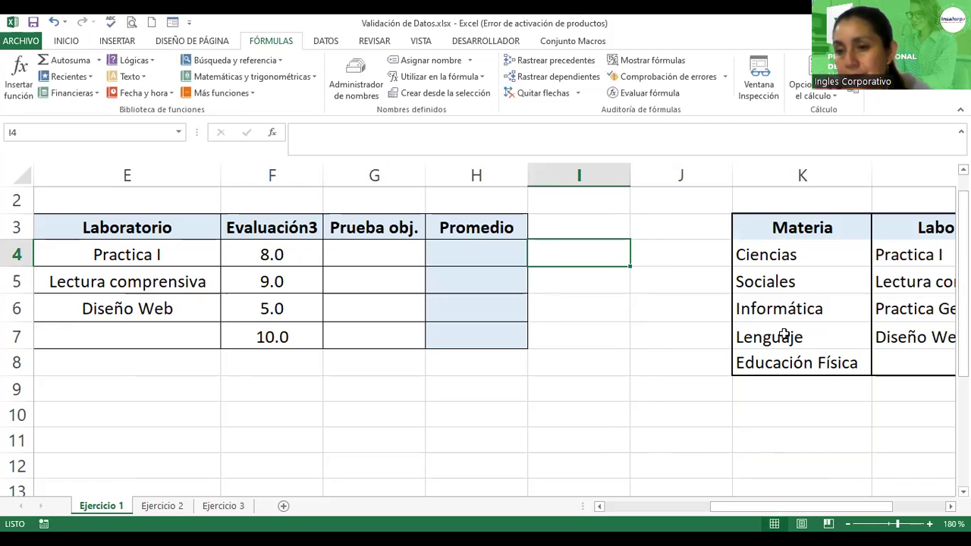
Enter Matemática in K9, the first empty cell below the materia2 subjects.
left_click(786, 331)
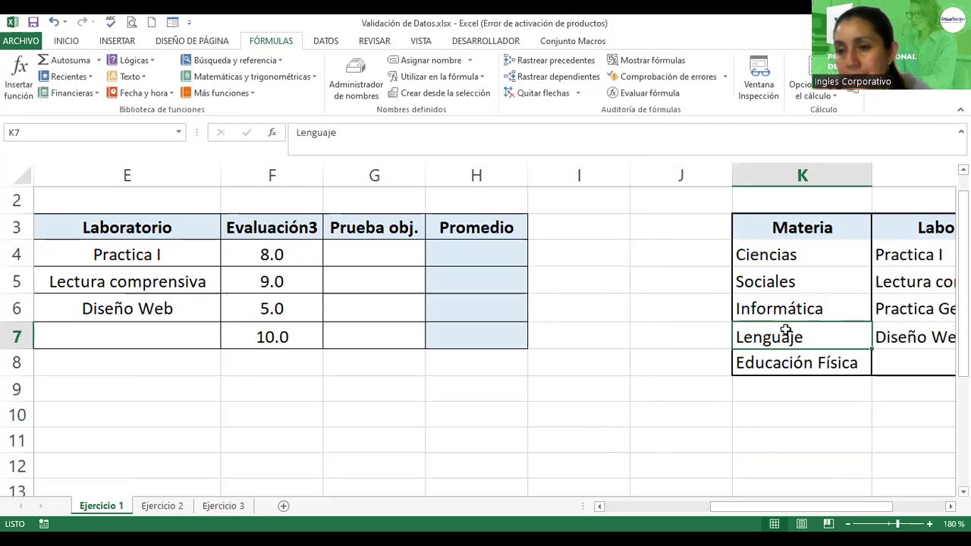
left_click(179, 135)
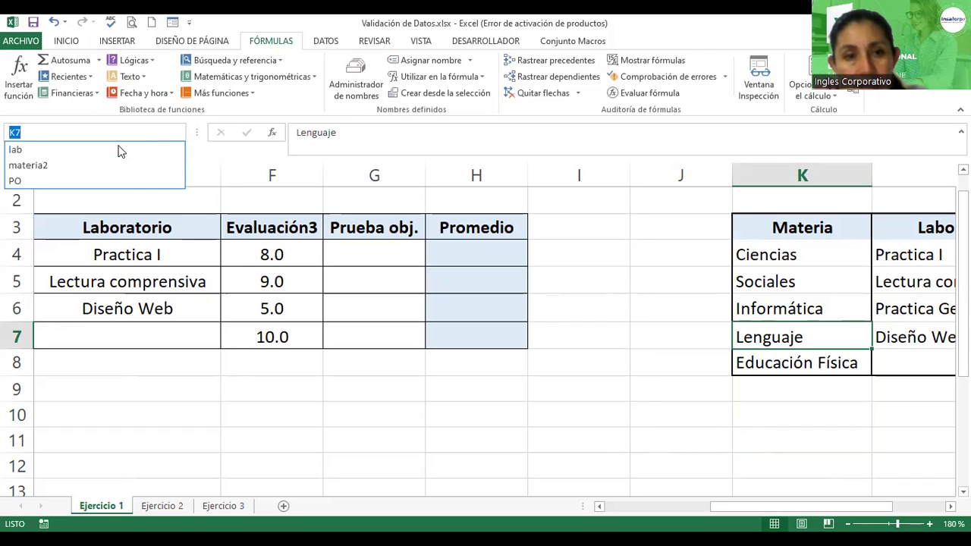
left_click(48, 165)
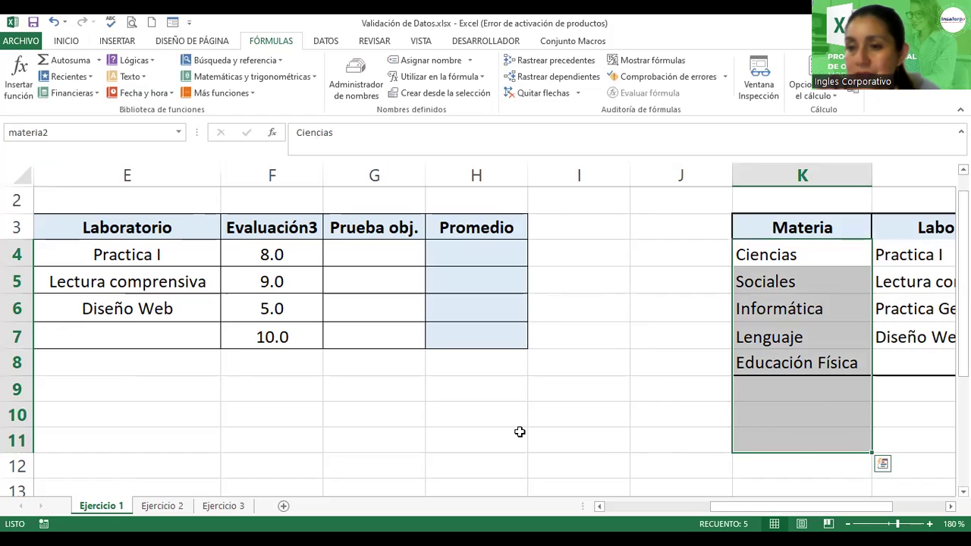
left_click(817, 395)
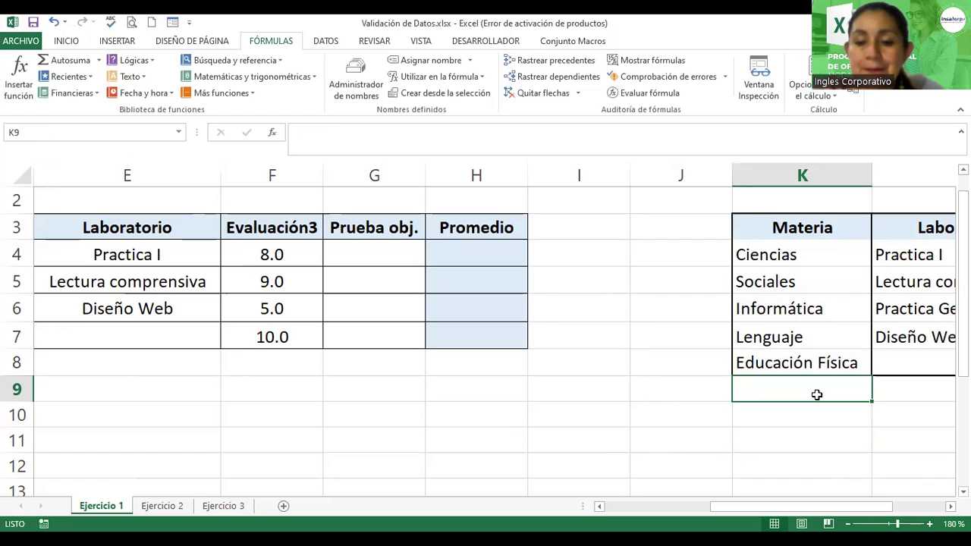
type("Matermática")
key("ctrl+Return")
key("Return")
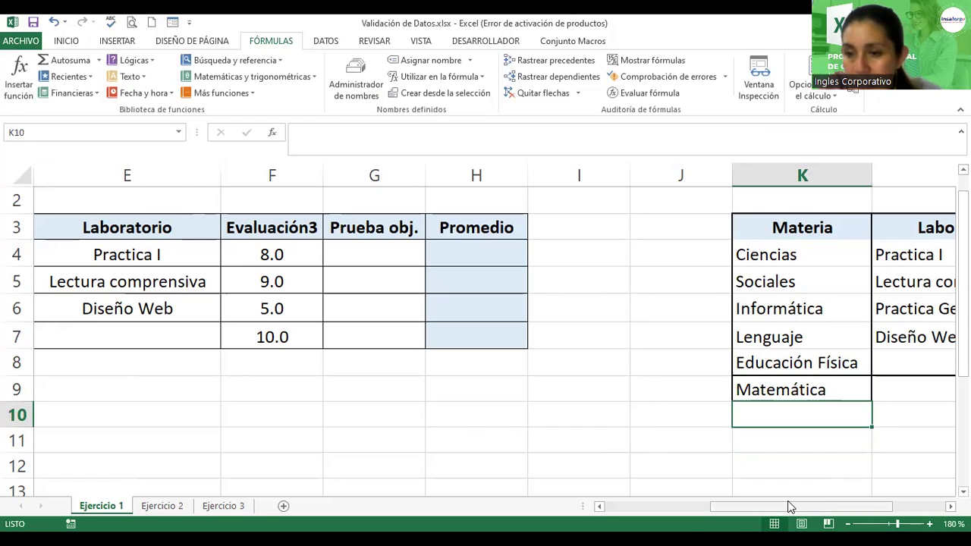
Choose Matemática as the subject in C4 from its dropdown list.
left_click_drag(787, 513, 676, 514)
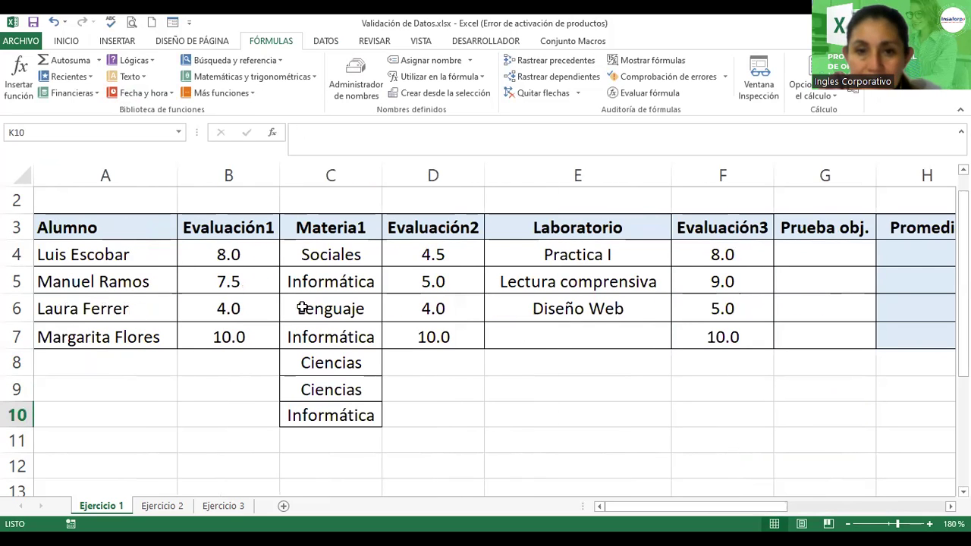
left_click(351, 254)
left_click(387, 258)
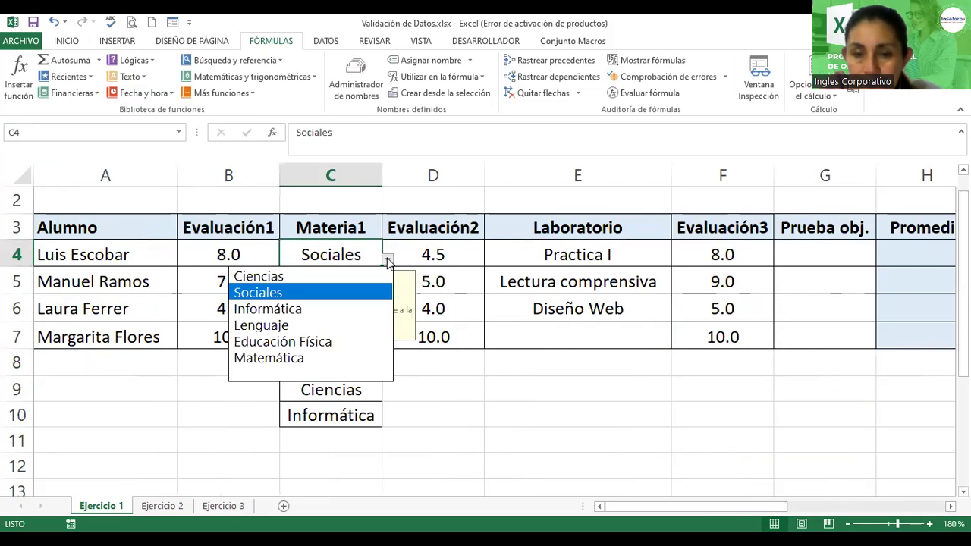
left_click(254, 359)
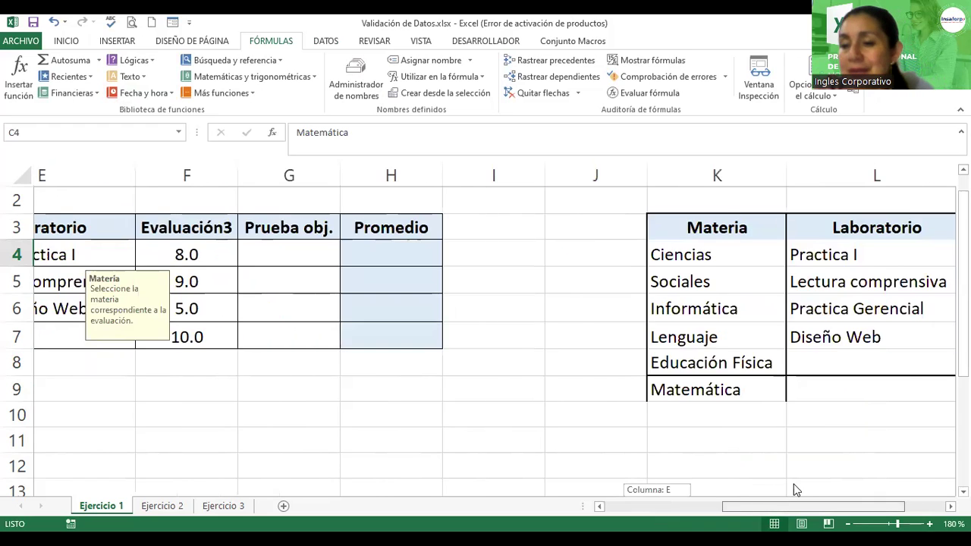
left_click_drag(659, 507, 805, 482)
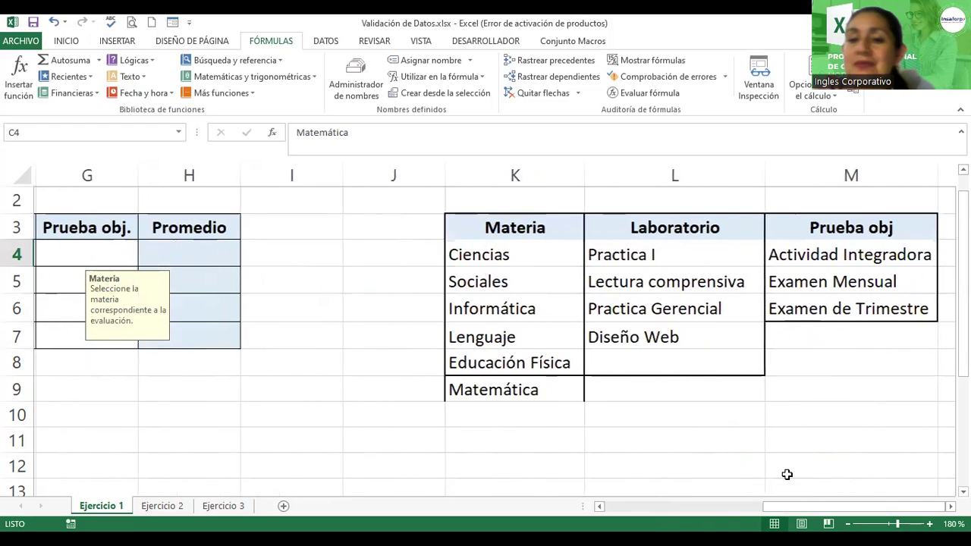
left_click(492, 391)
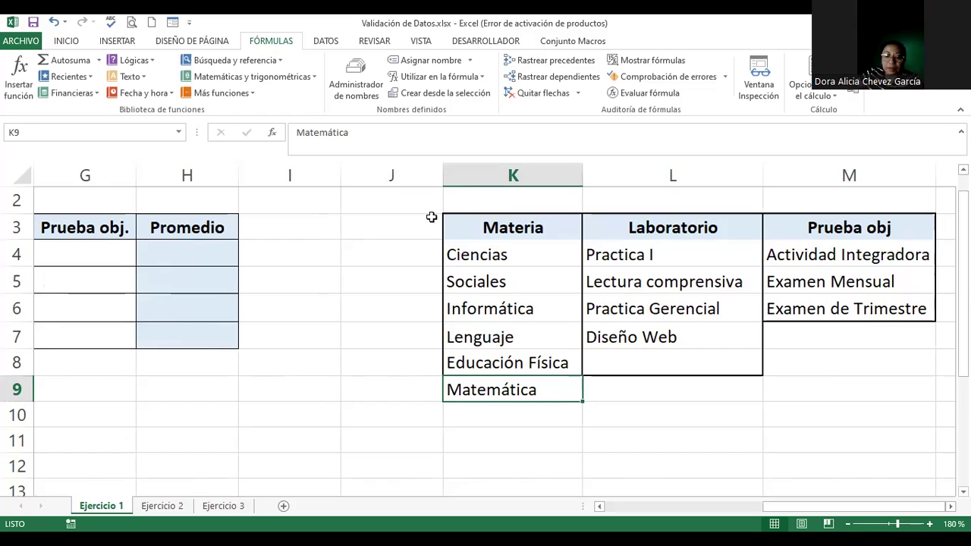
Open the Name Manager and start editing the materia2 name.
left_click(343, 89)
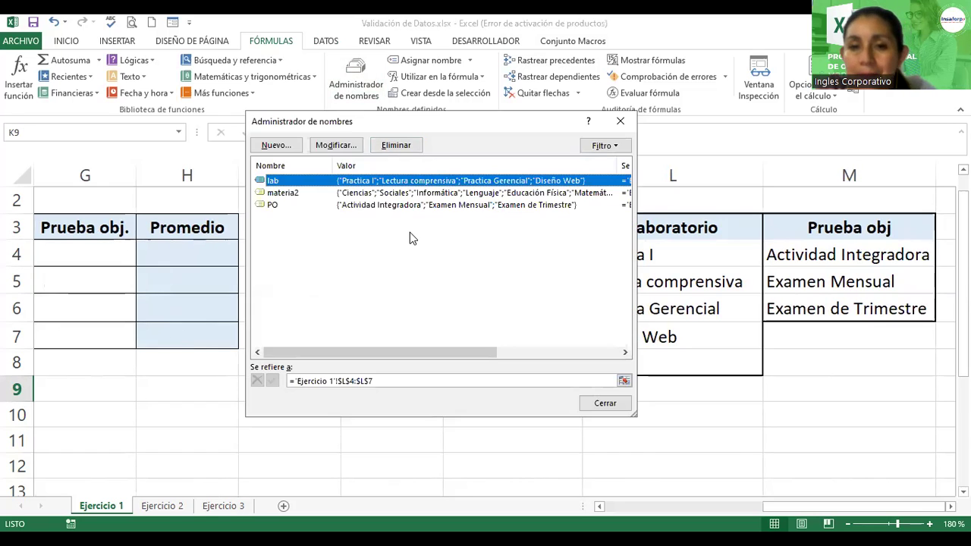
left_click(287, 196)
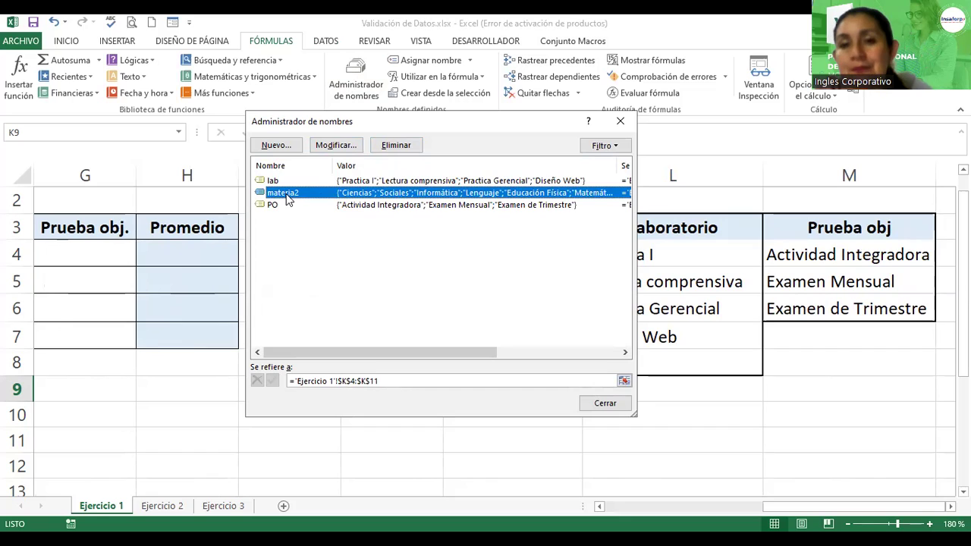
left_click(331, 147)
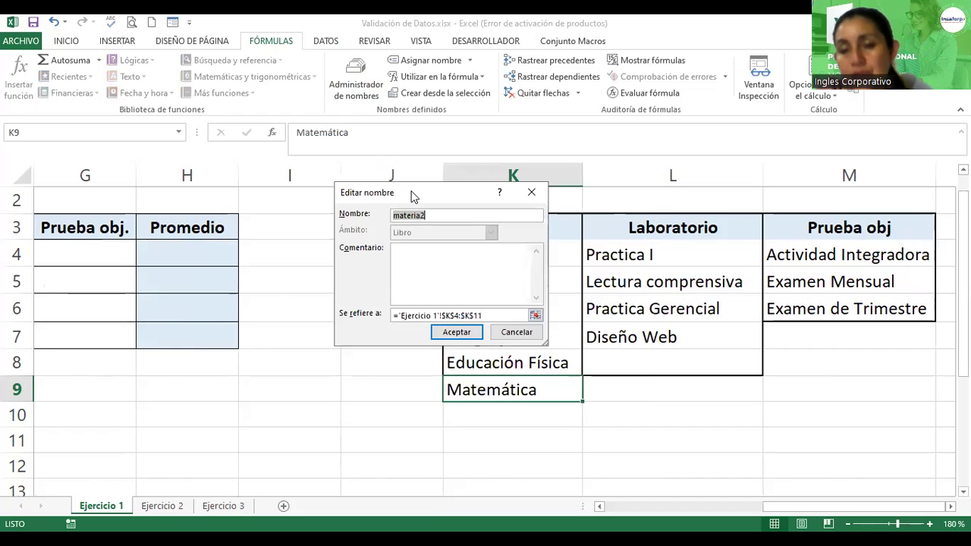
left_click_drag(414, 197, 285, 186)
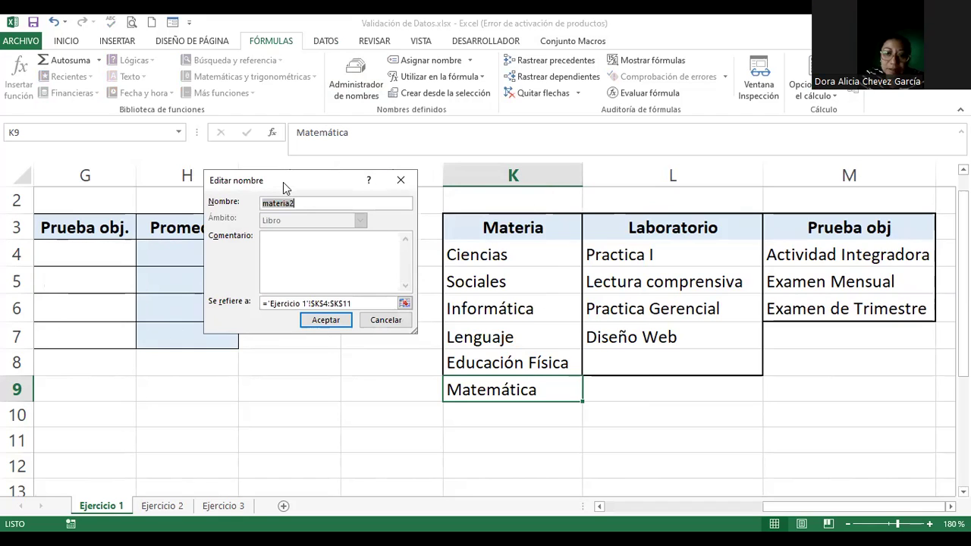
left_click(321, 203)
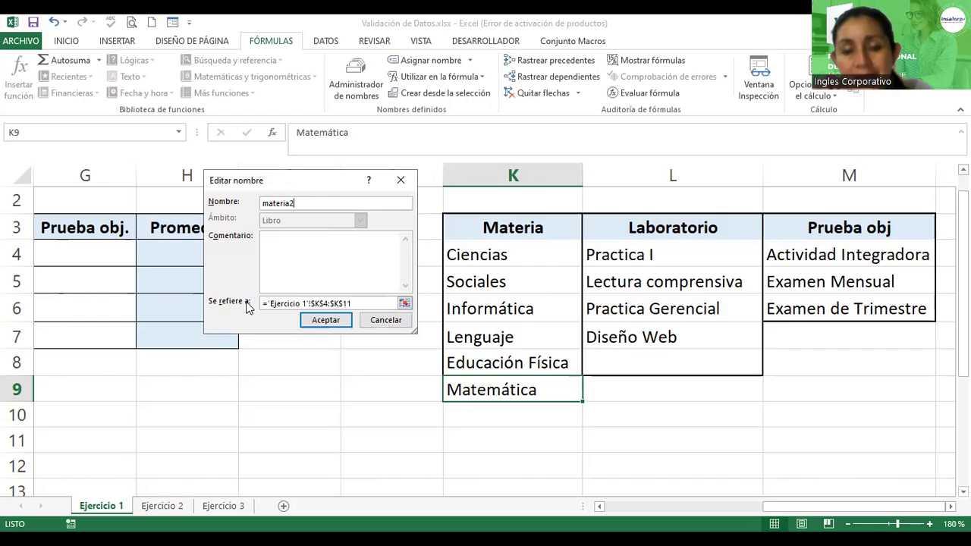
Reselect ='Ejercicio 1'!$K$4:$K$11 as materia2's range, confirm it, and close the manager.
left_click(405, 305)
left_click(405, 304)
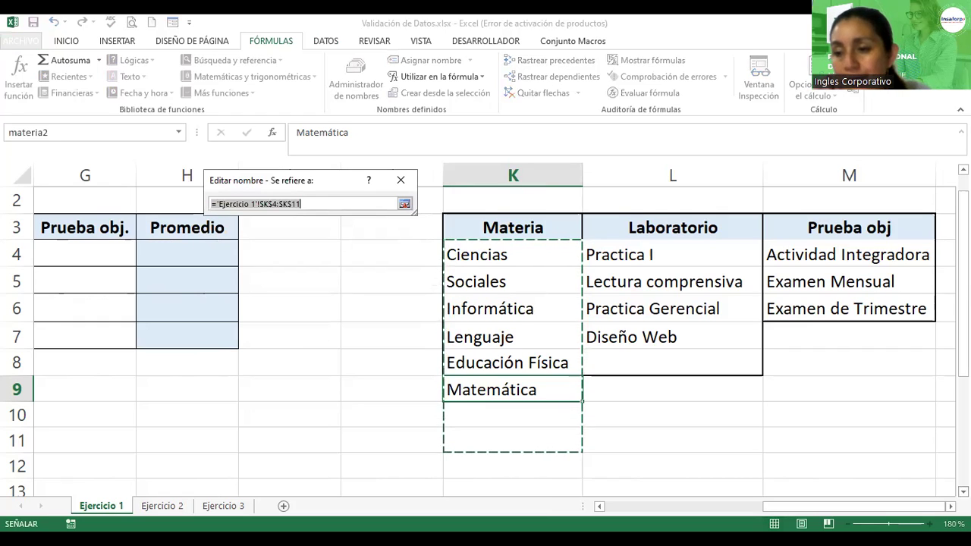
scroll(486, 342, "down", 1)
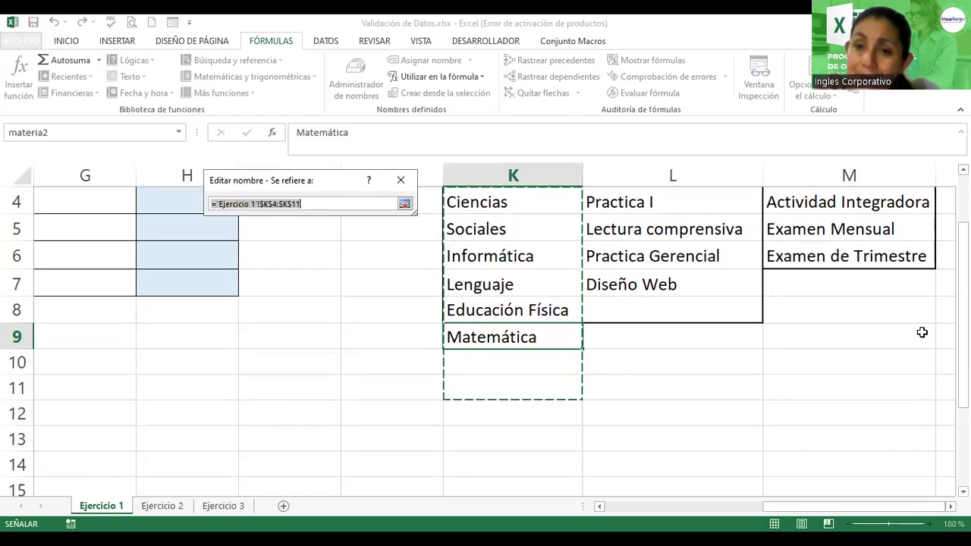
left_click(492, 207)
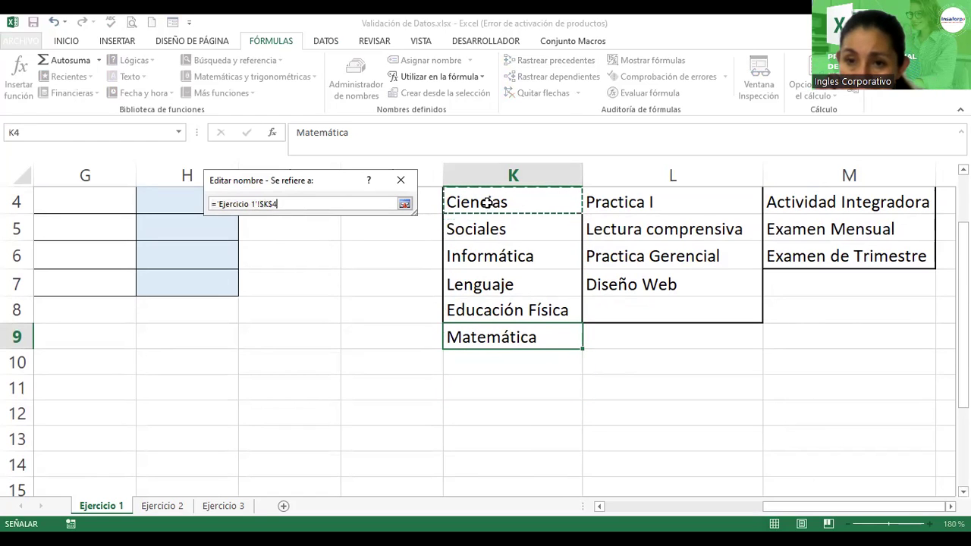
left_click_drag(482, 219, 481, 237)
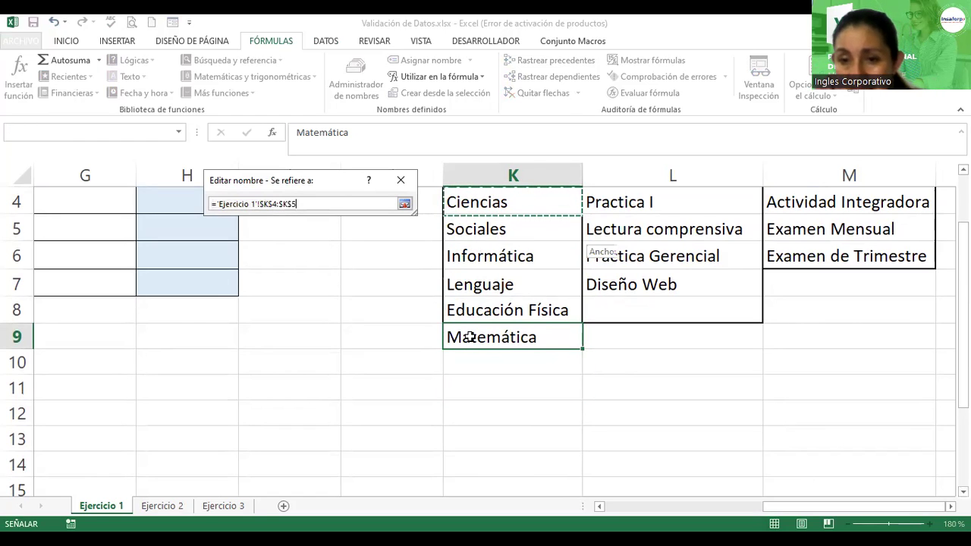
left_click_drag(466, 377, 464, 396)
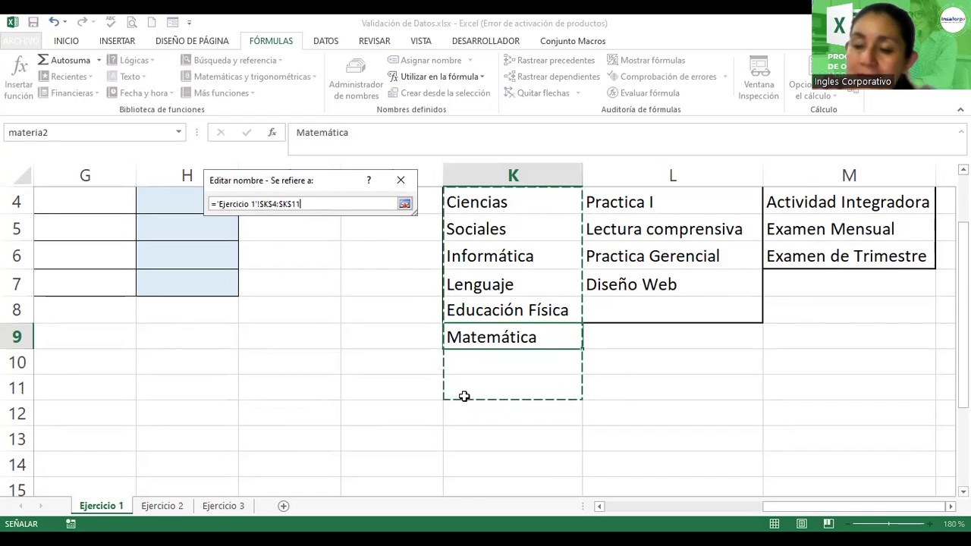
key("Return")
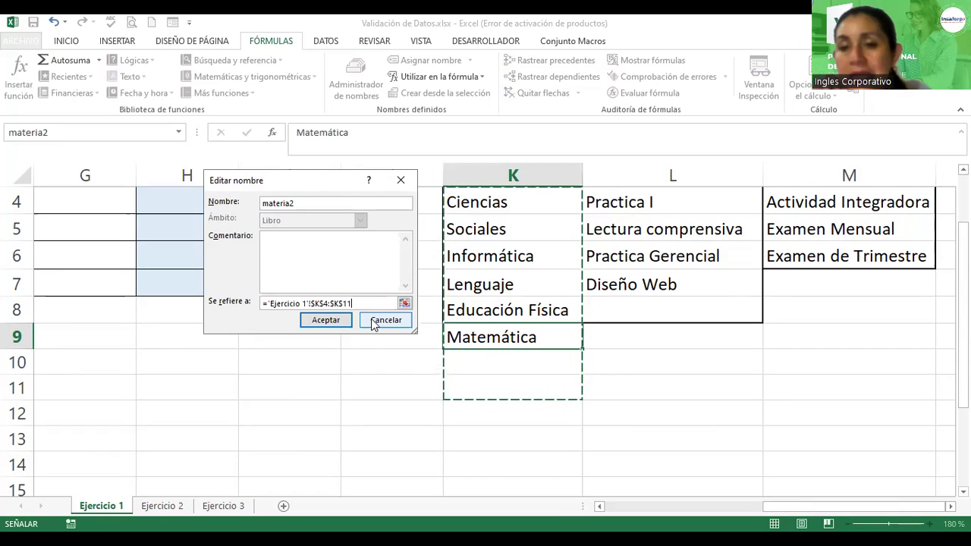
left_click(326, 320)
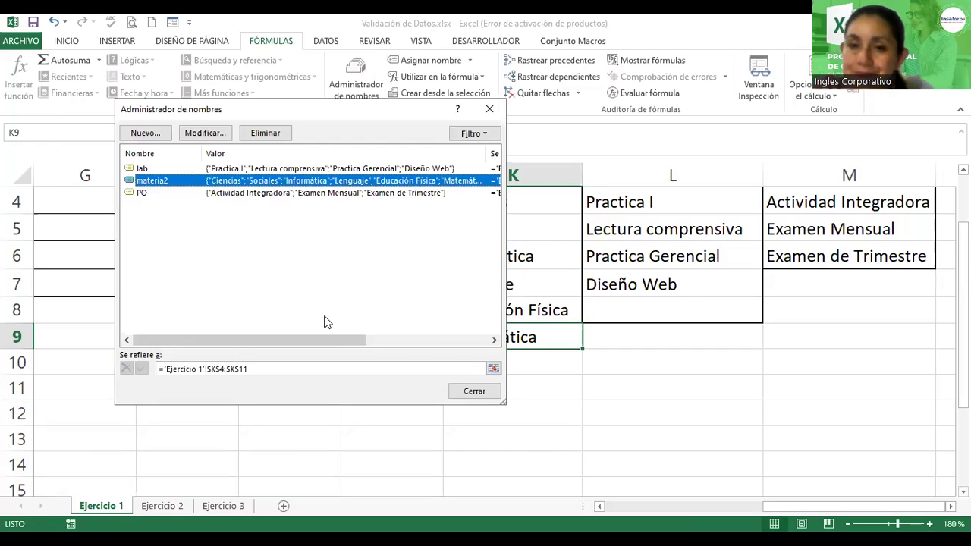
left_click(471, 401)
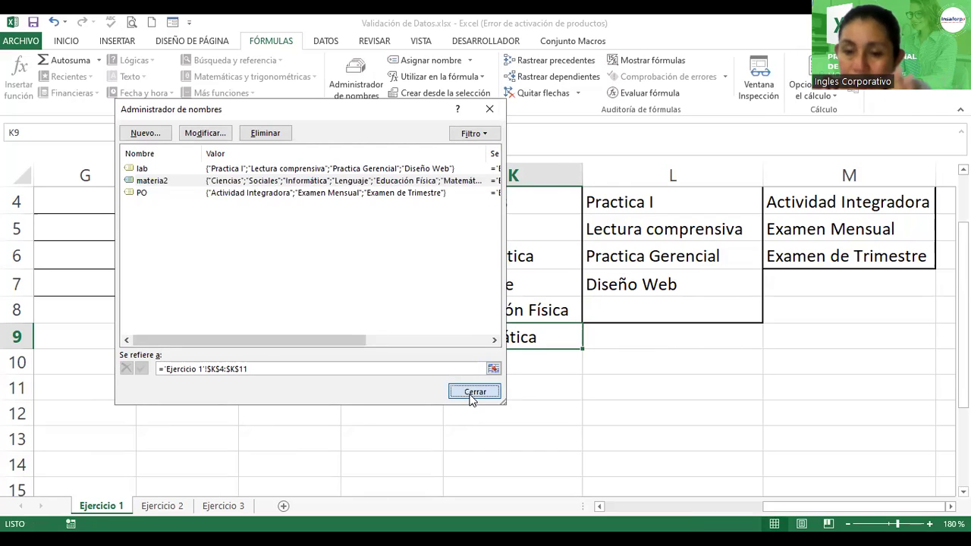
left_click(477, 354)
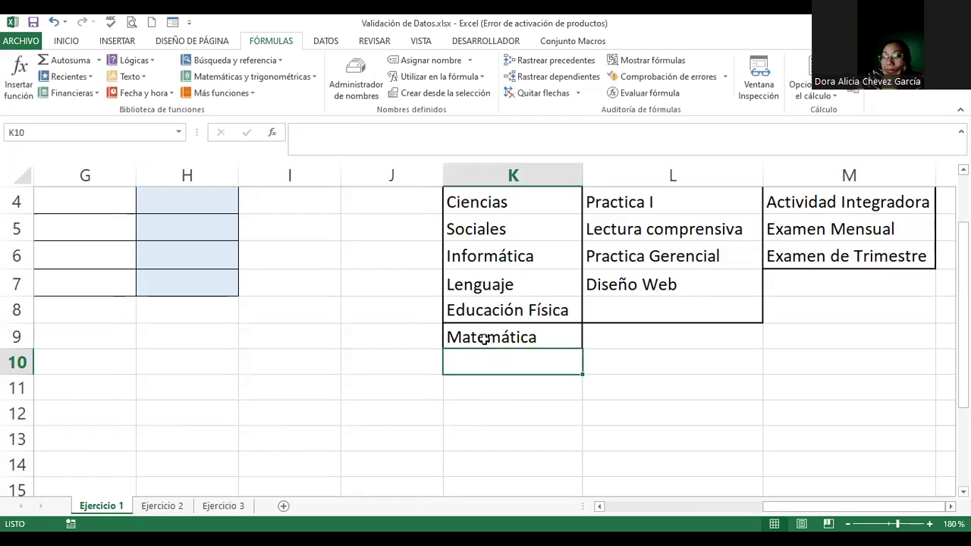
left_click(481, 340)
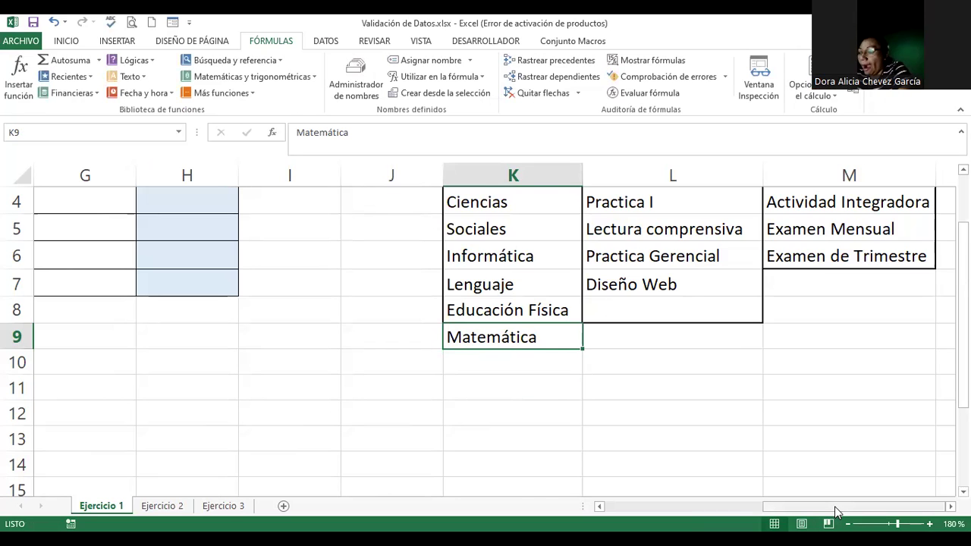
left_click_drag(835, 511, 775, 510)
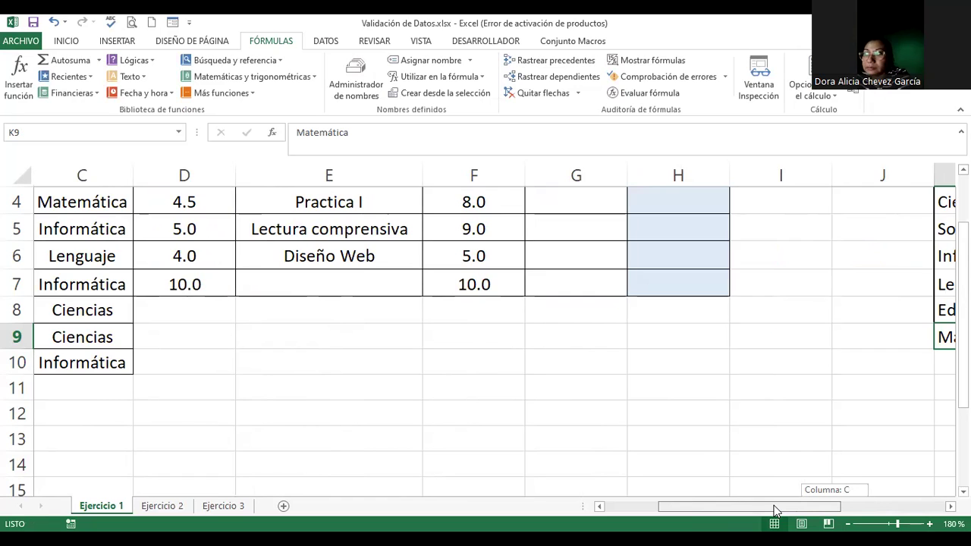
left_click_drag(775, 511, 748, 511)
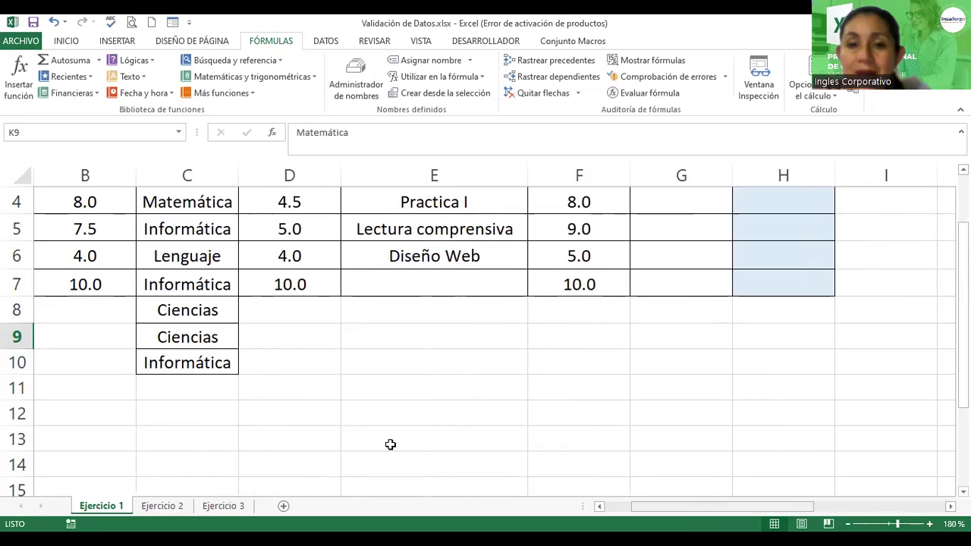
left_click(208, 293)
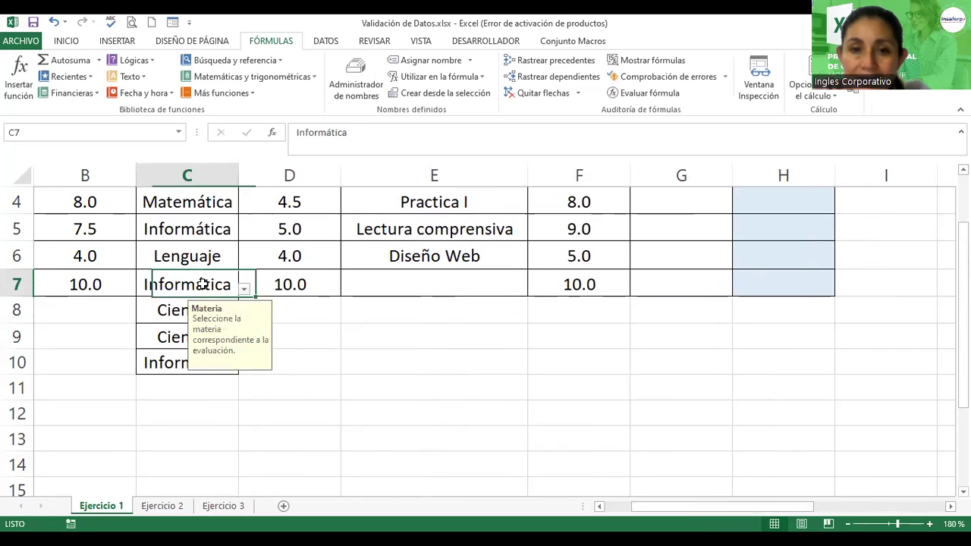
left_click(245, 290)
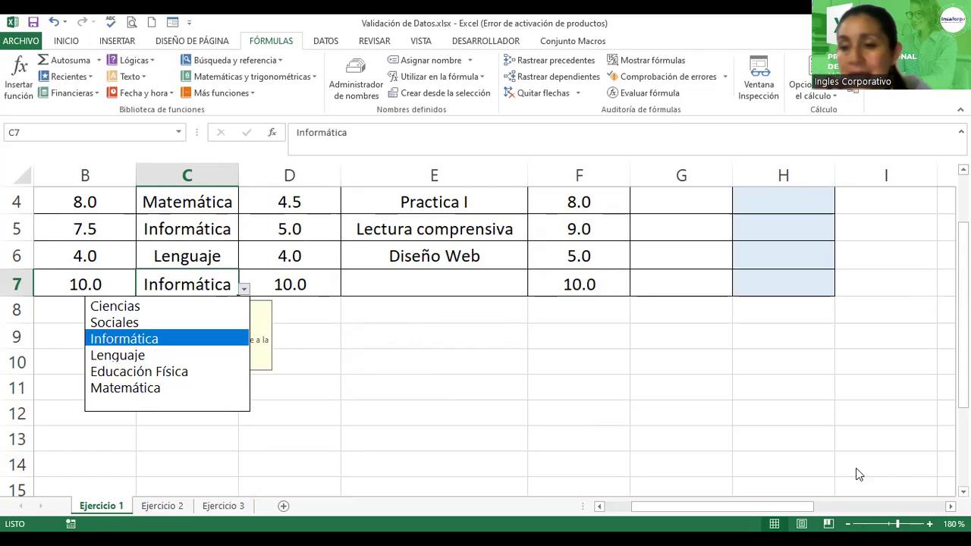
left_click(797, 506)
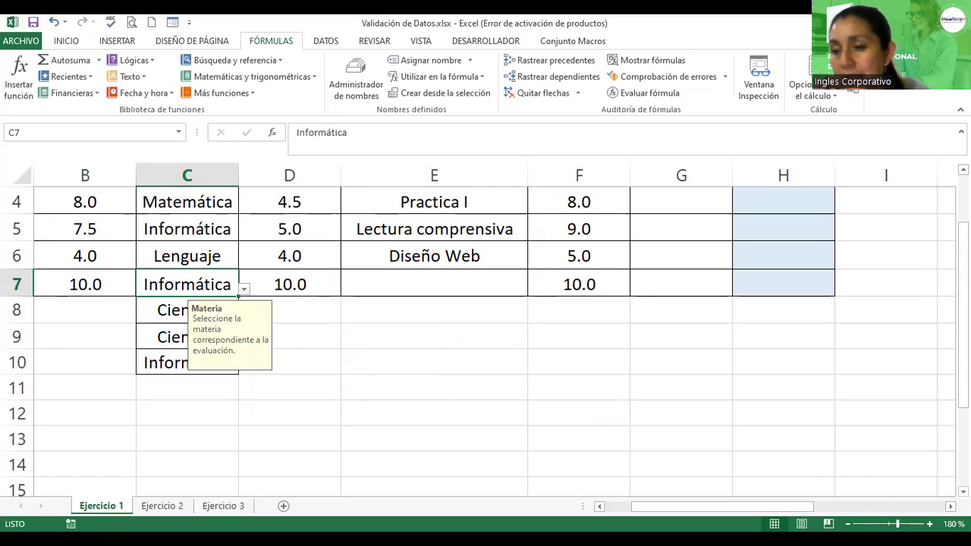
left_click(950, 506)
left_click(951, 506)
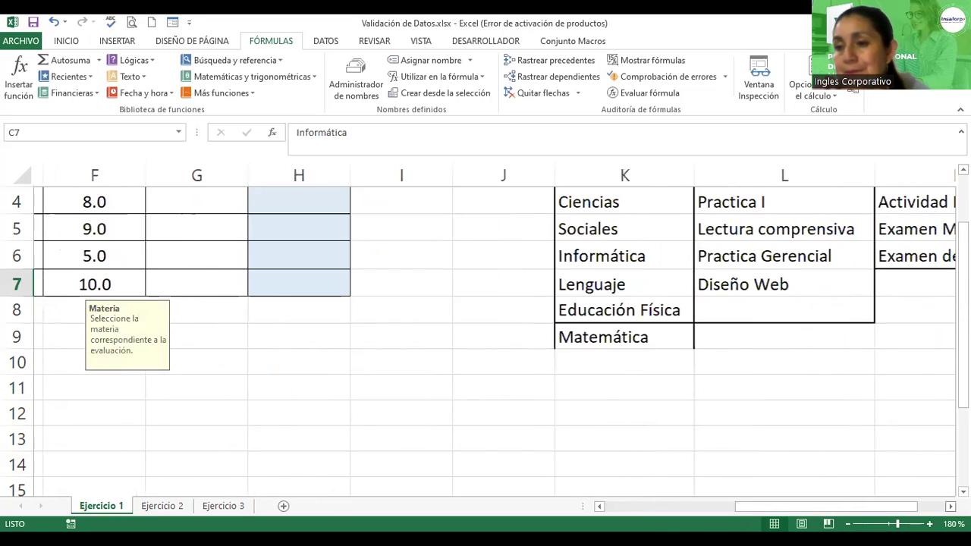
Type Química into K10 and Física into K11 below Matemática.
left_click(601, 359)
type("Qu")
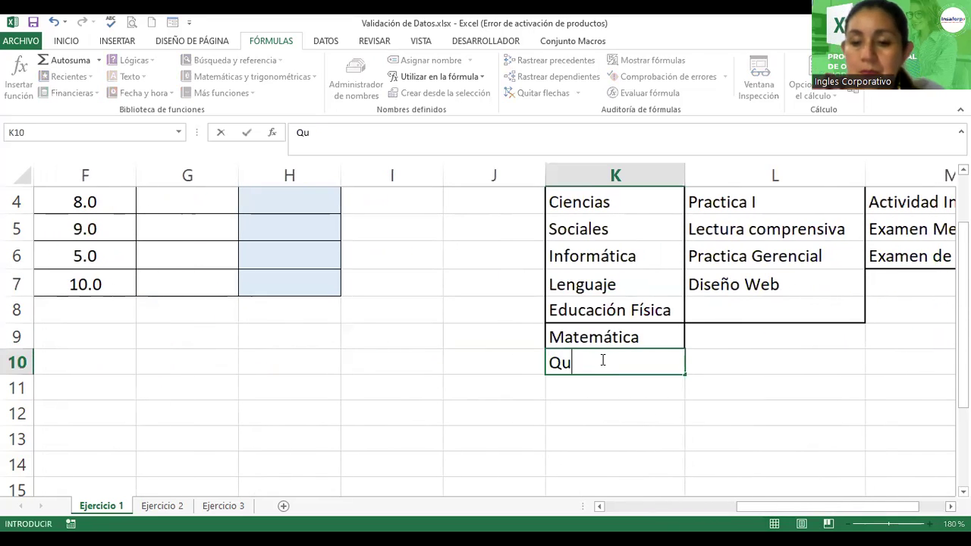
type("ímica")
key("Return")
type("Física")
key("Return")
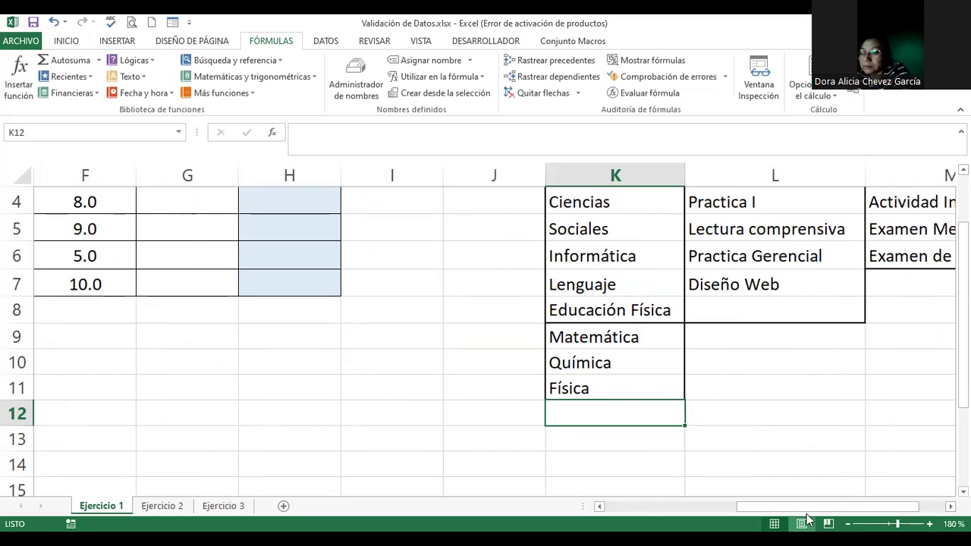
left_click_drag(808, 507, 703, 507)
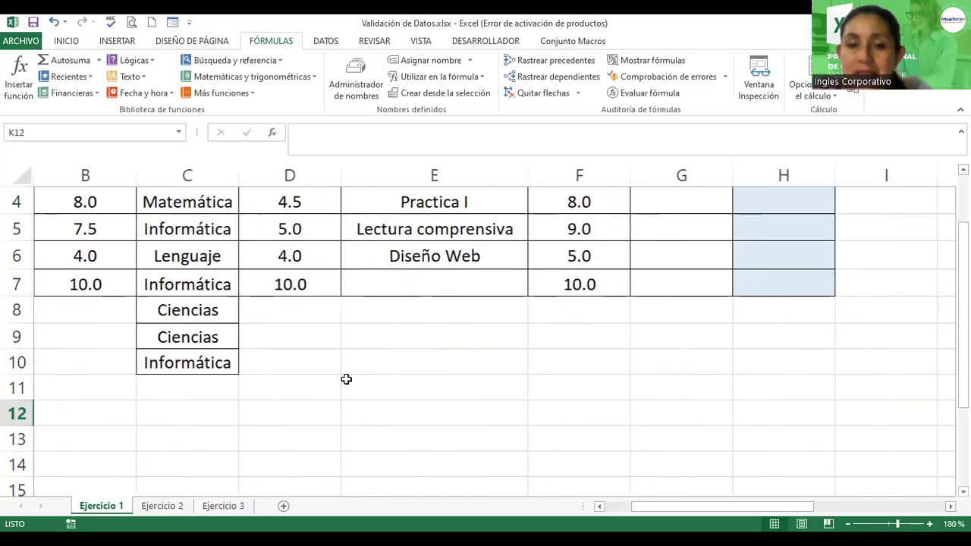
Pick Química from C5's dropdown and Física from C7's dropdown in the Materia1 column.
left_click(197, 235)
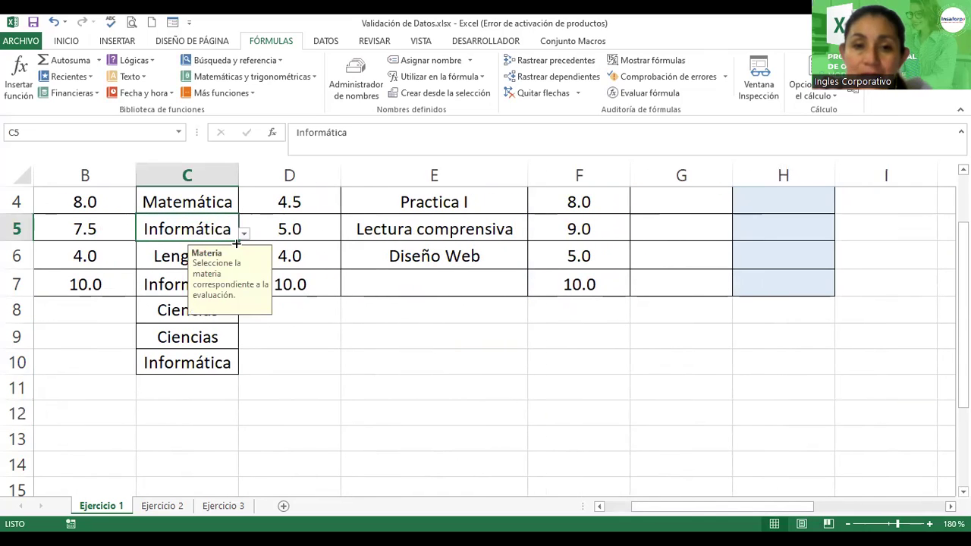
left_click(244, 236)
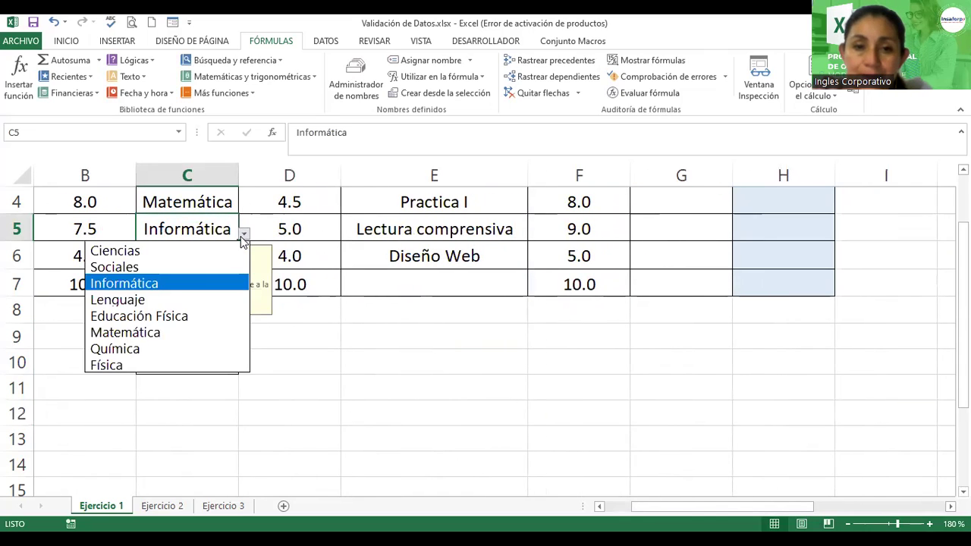
left_click(133, 346)
left_click(164, 284)
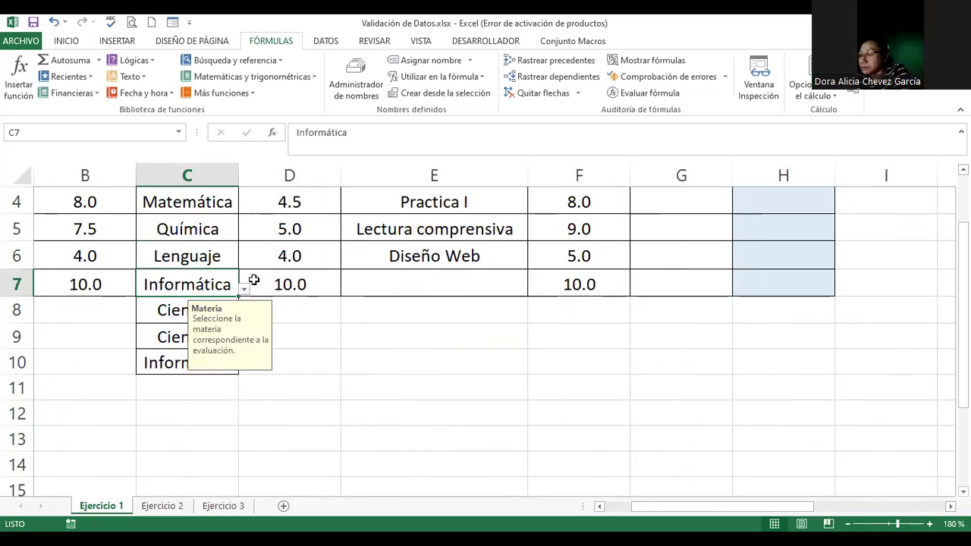
left_click(244, 291)
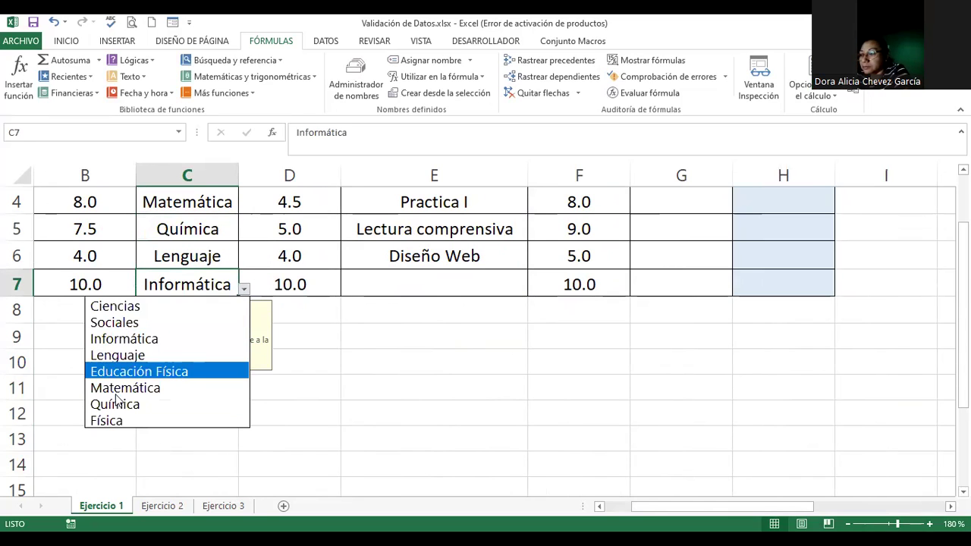
left_click(94, 423)
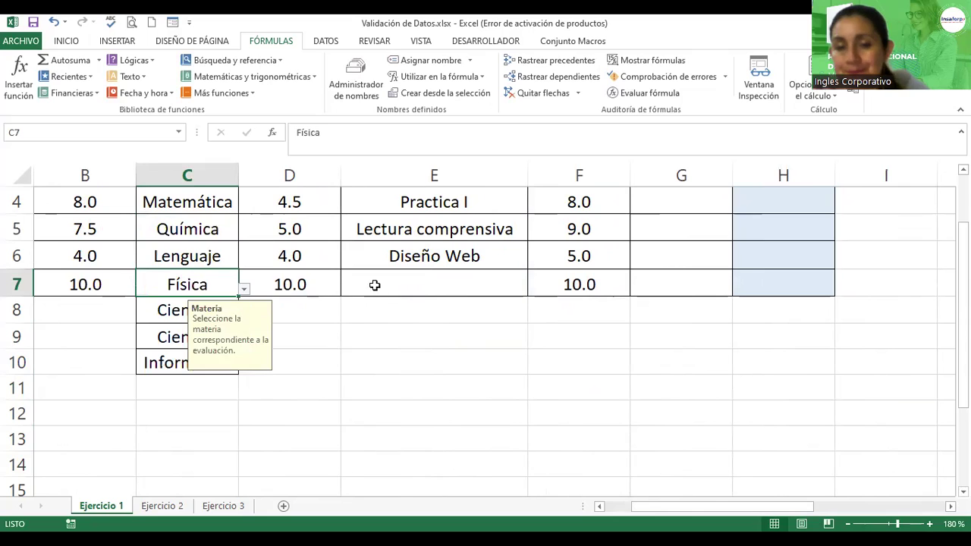
left_click(432, 299)
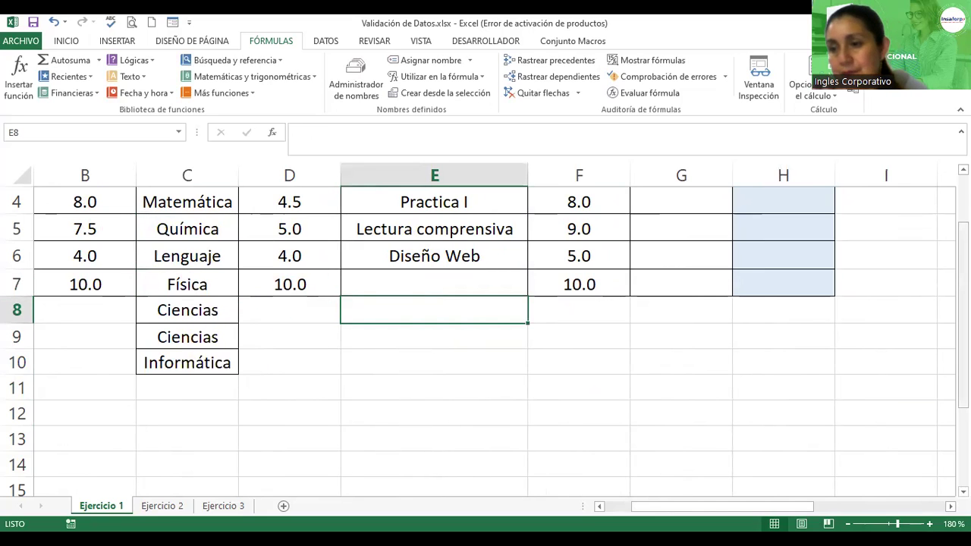
scroll(713, 322, "up", 1)
left_click(689, 255)
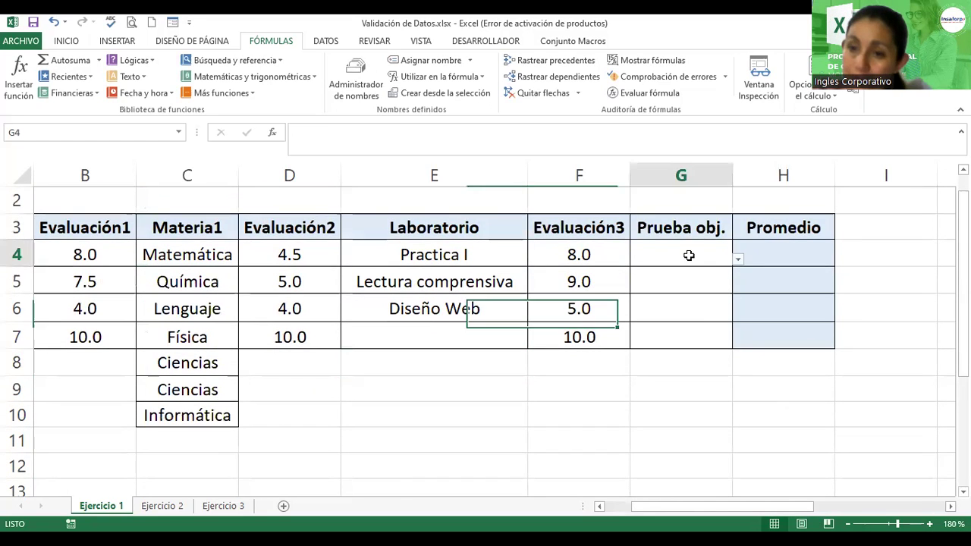
left_click(737, 260)
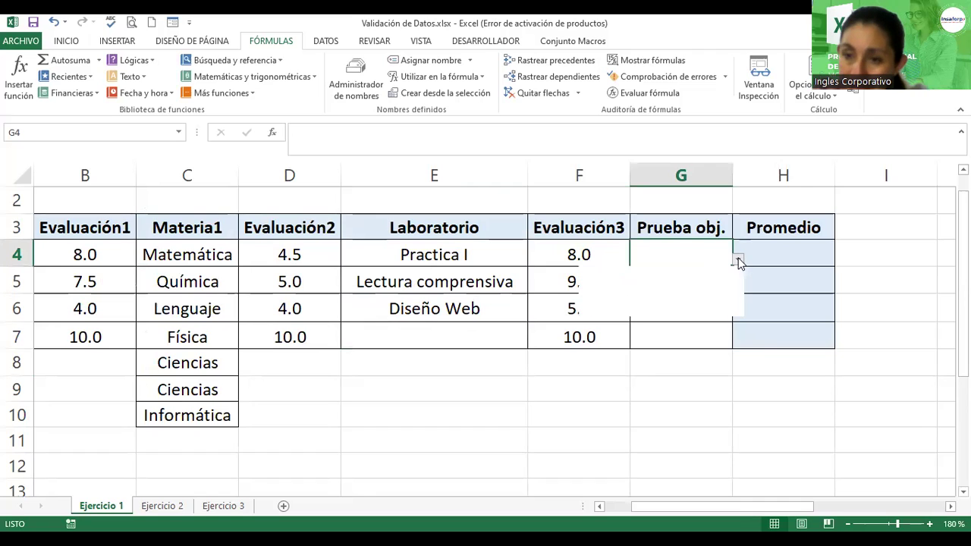
left_click(677, 292)
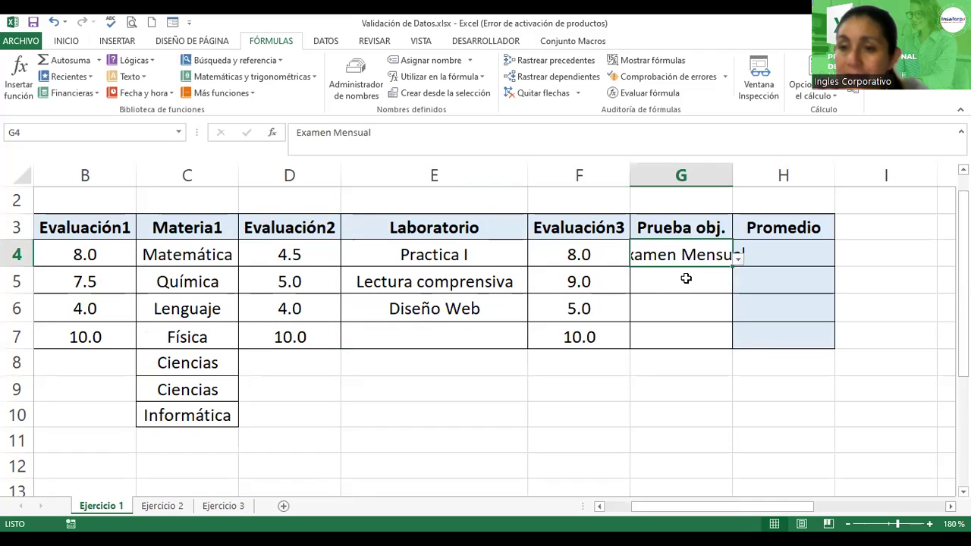
left_click(687, 277)
left_click(737, 289)
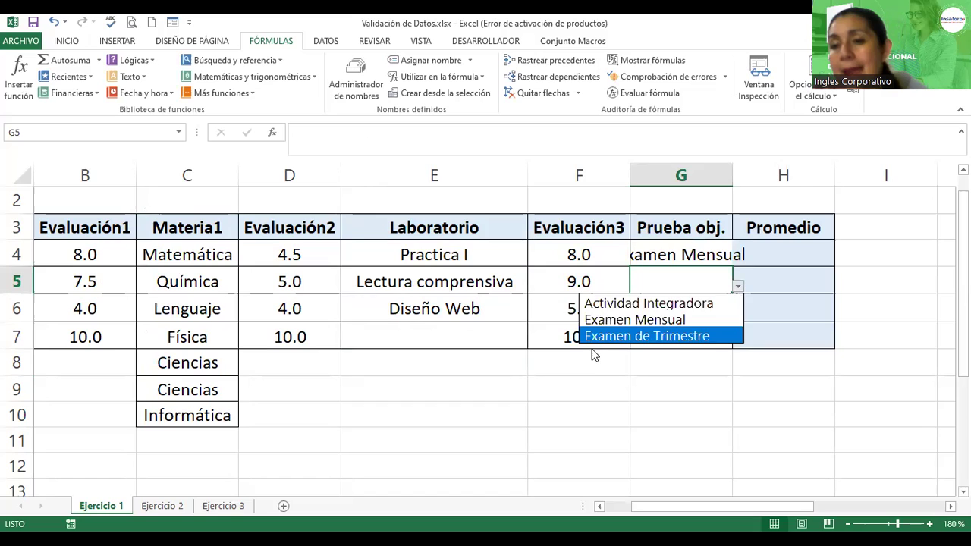
left_click(596, 337)
left_click(700, 305)
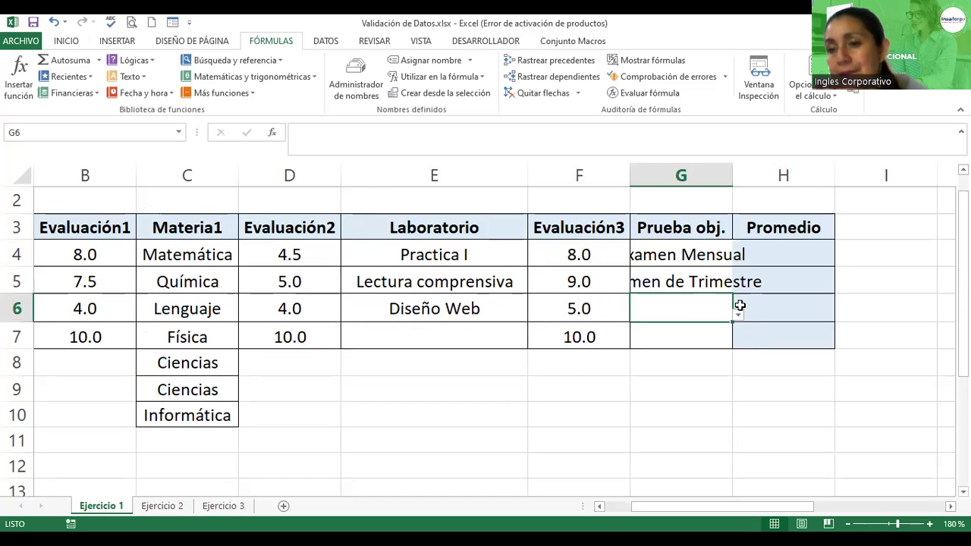
left_click(736, 315)
left_click(679, 332)
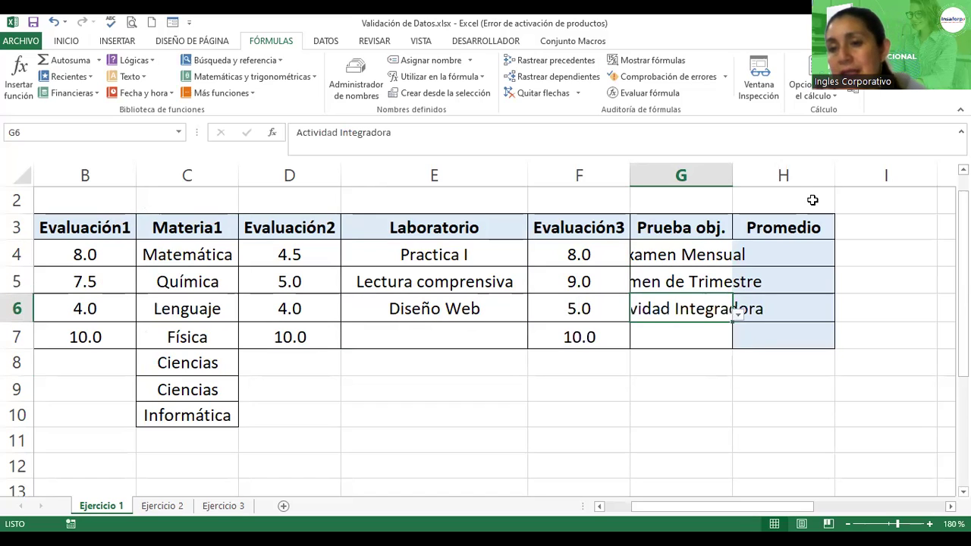
left_click_drag(733, 174, 796, 167)
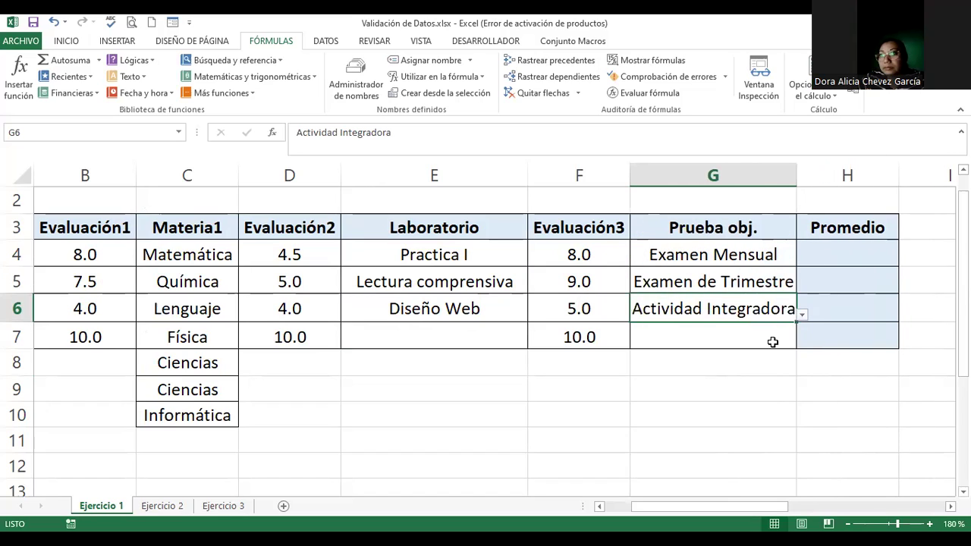
left_click(741, 339)
left_click(802, 341)
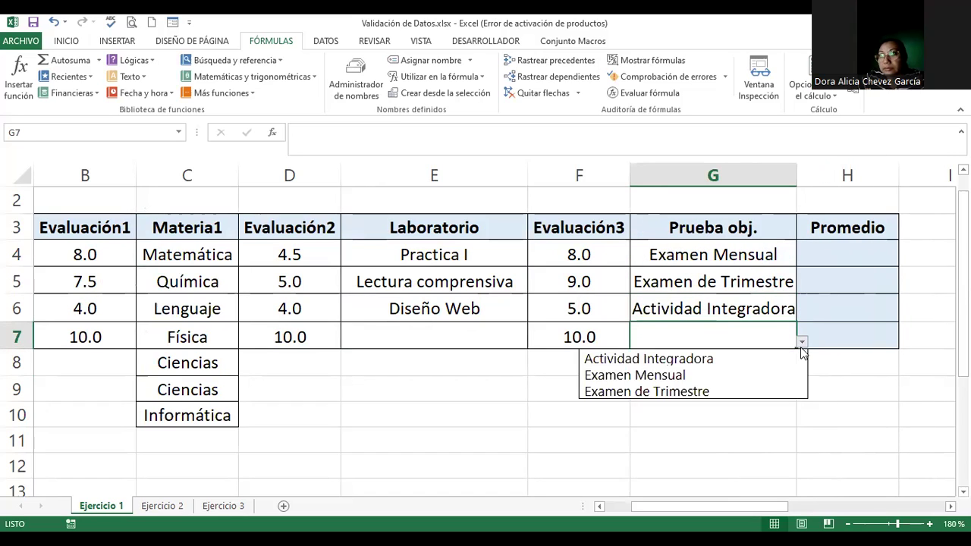
left_click(692, 361)
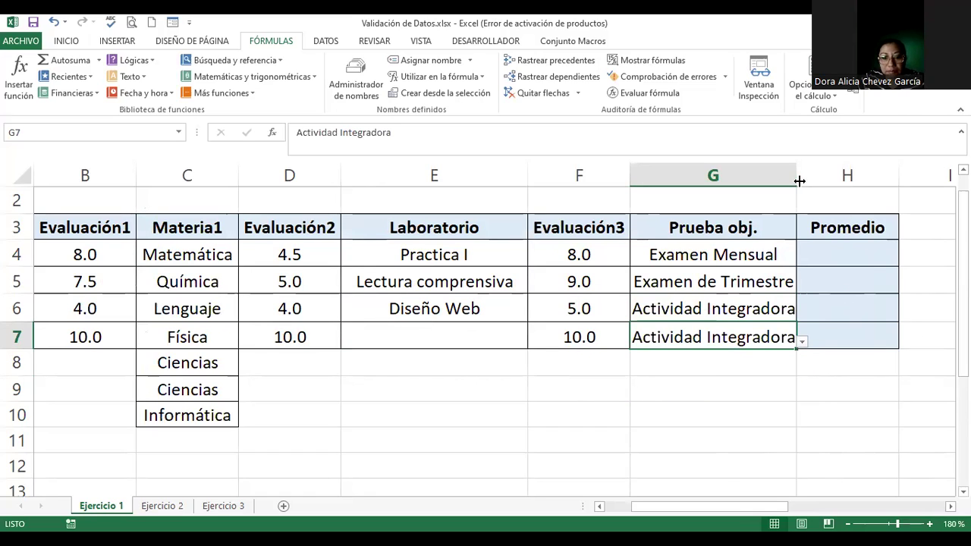
left_click_drag(799, 181, 827, 180)
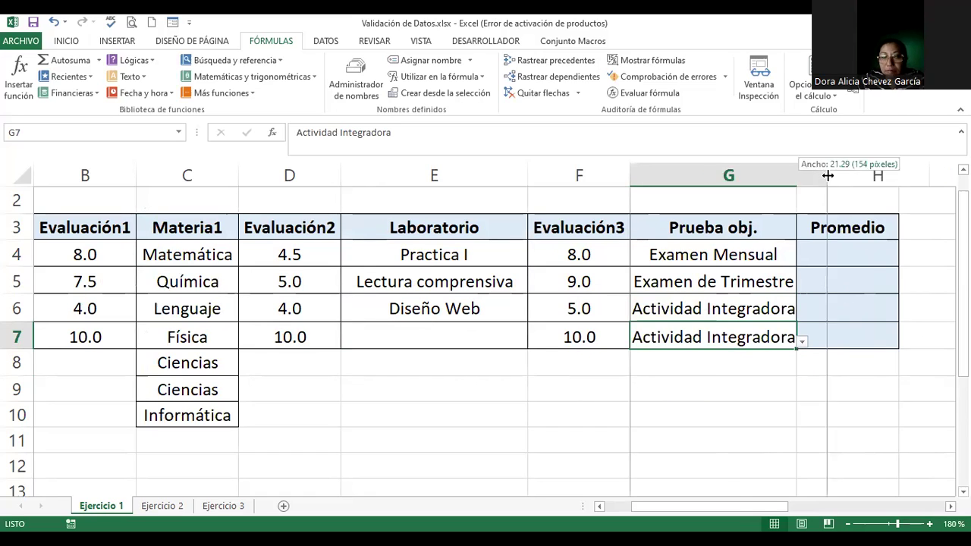
left_click(731, 254)
left_click_drag(731, 254, 721, 334)
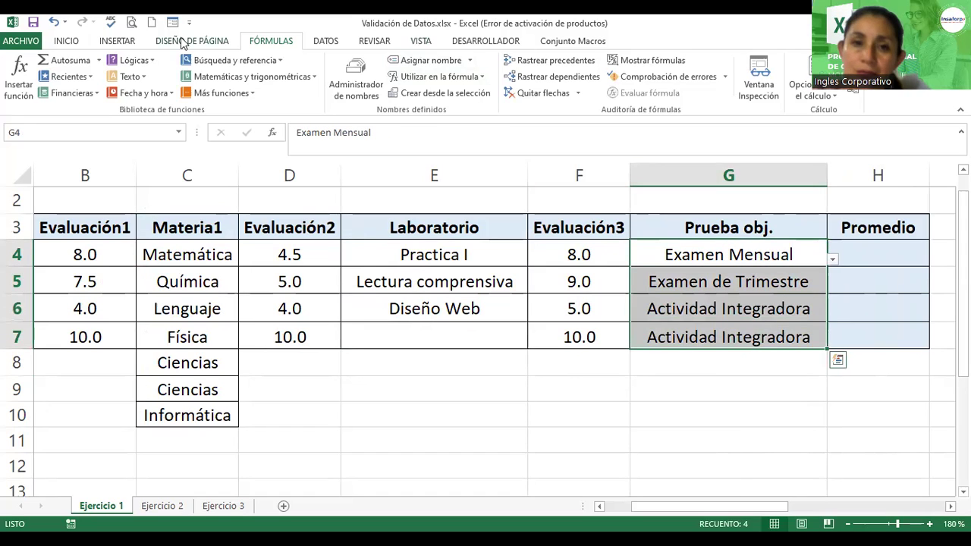
Confirm the Prueba obj. cells' list validation with source =PO, then zoom out to 150%.
left_click(69, 42)
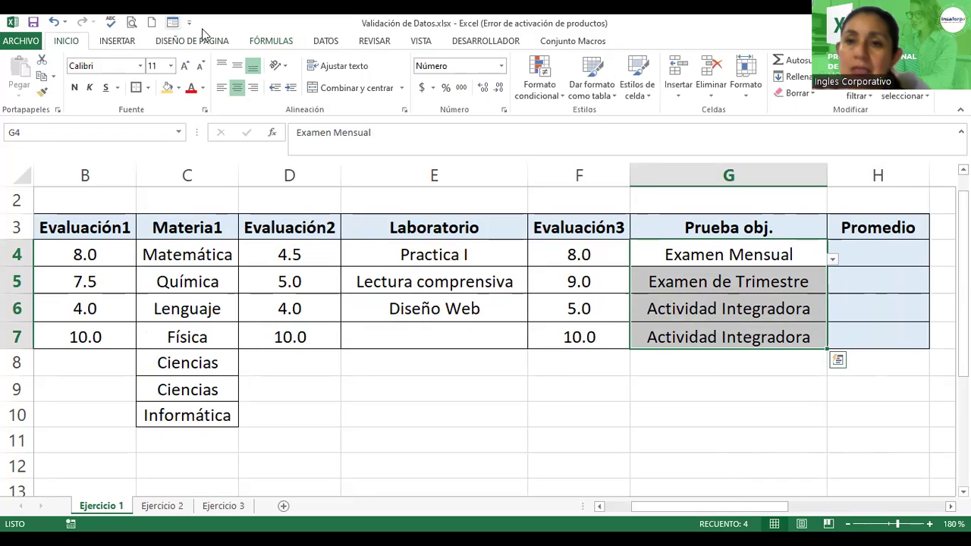
left_click(325, 42)
left_click(601, 70)
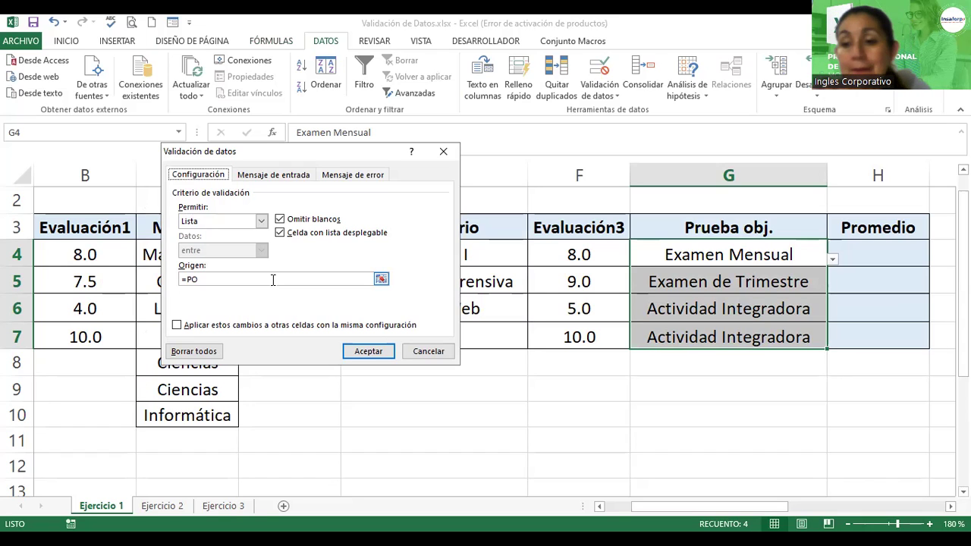
left_click(357, 351)
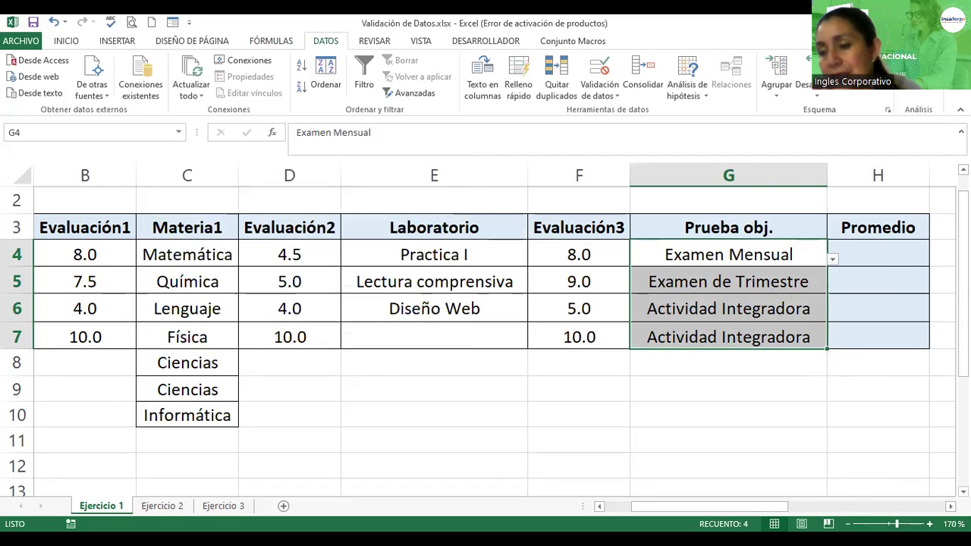
left_click(847, 523)
Begin a =promedio( formula in H4 referencing B4, D4 and F4.
left_click(846, 523)
left_click(847, 524)
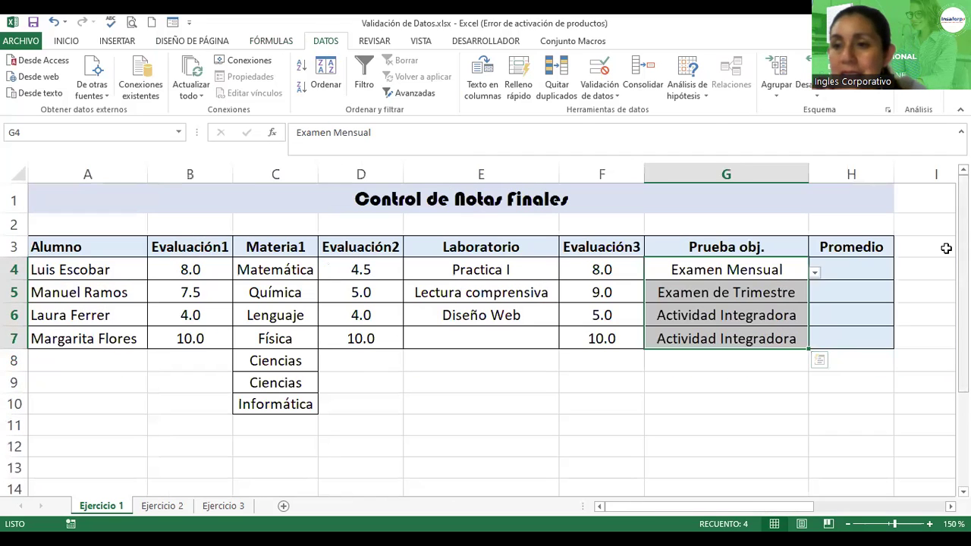
left_click(847, 272)
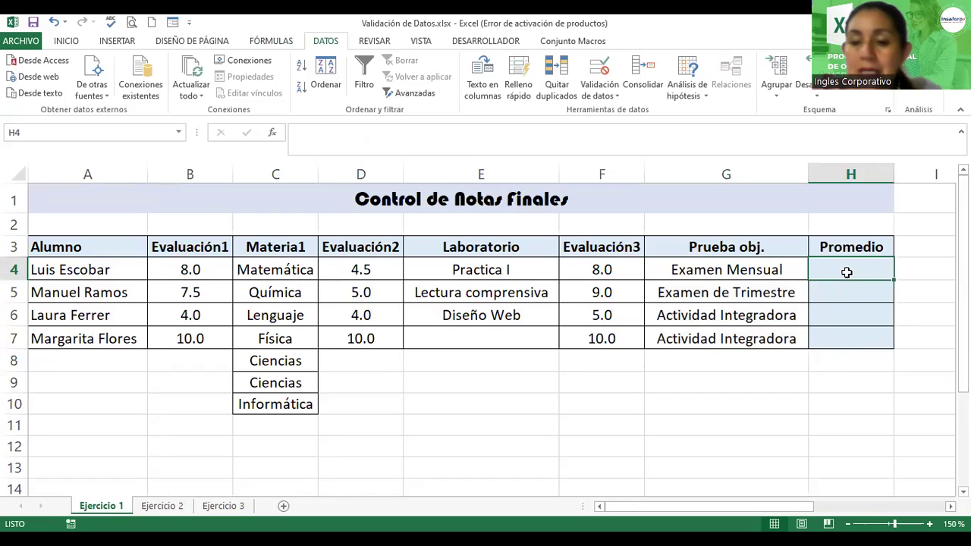
type("=p")
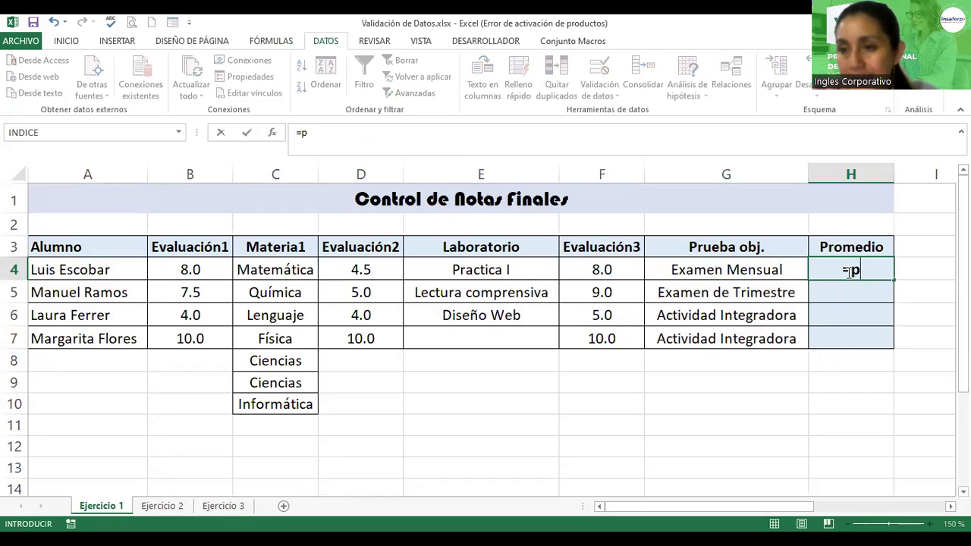
type("romedio(")
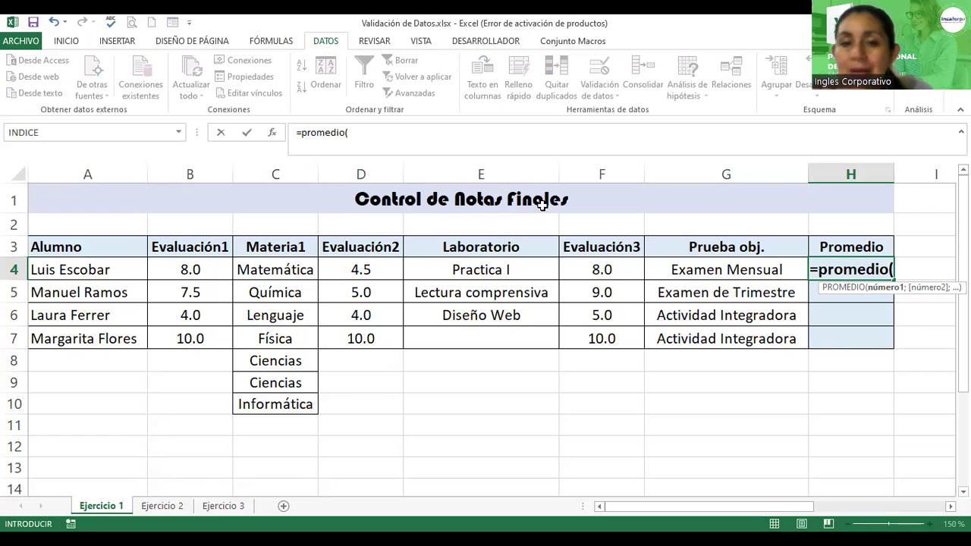
left_click(183, 271)
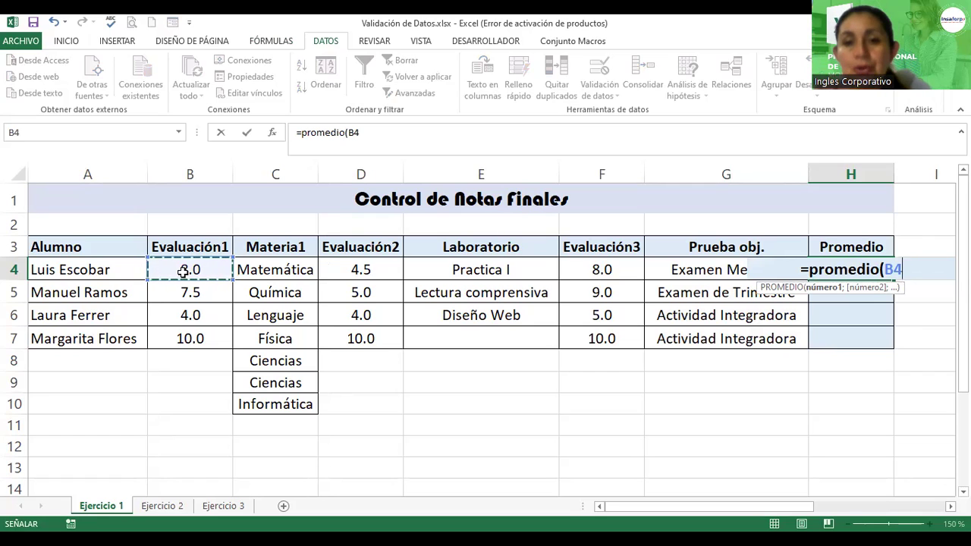
left_click(361, 270, "ctrl")
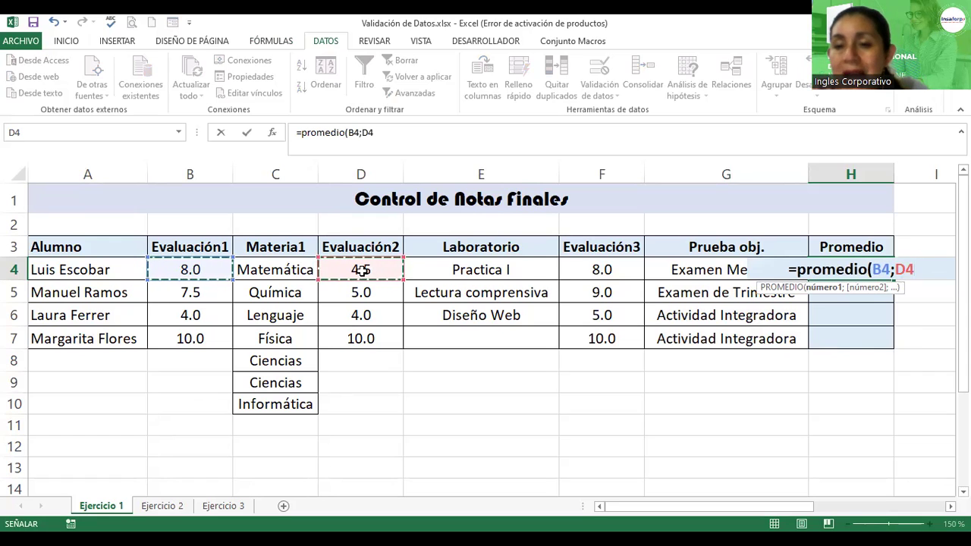
left_click(601, 266, "ctrl")
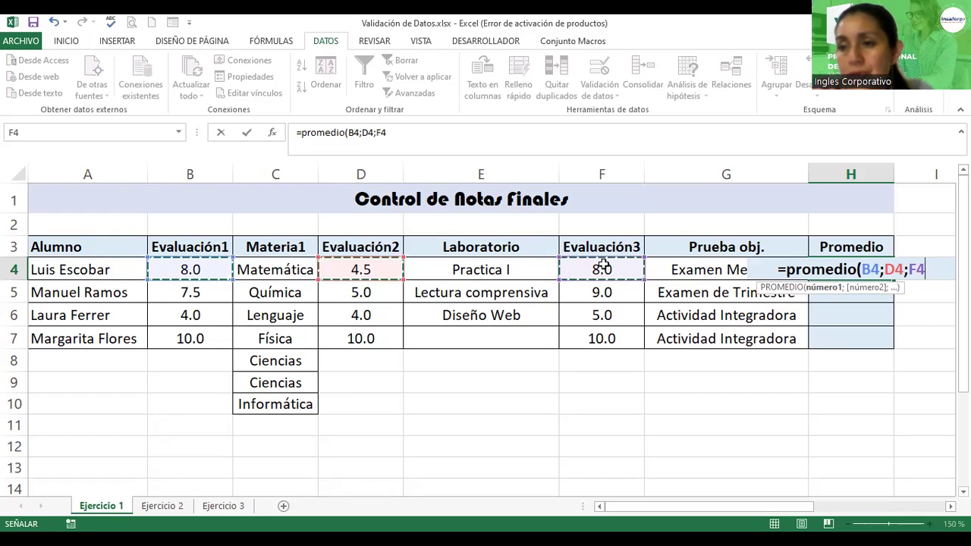
key("BackSpace")
key("BackSpace")
key("BackSpace")
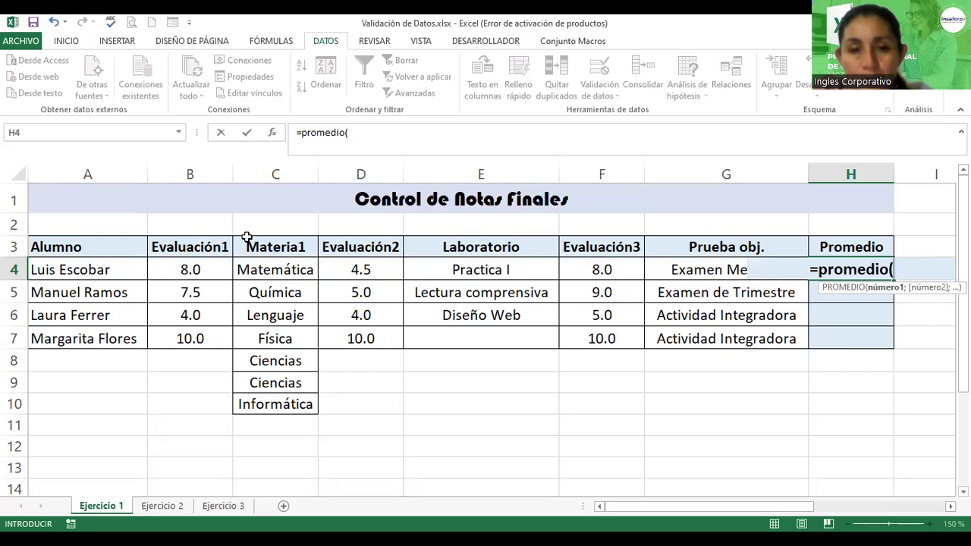
Re-pick B4;D4;F4 separated by semicolons and enter the formula, giving 6.8.
left_click(190, 269)
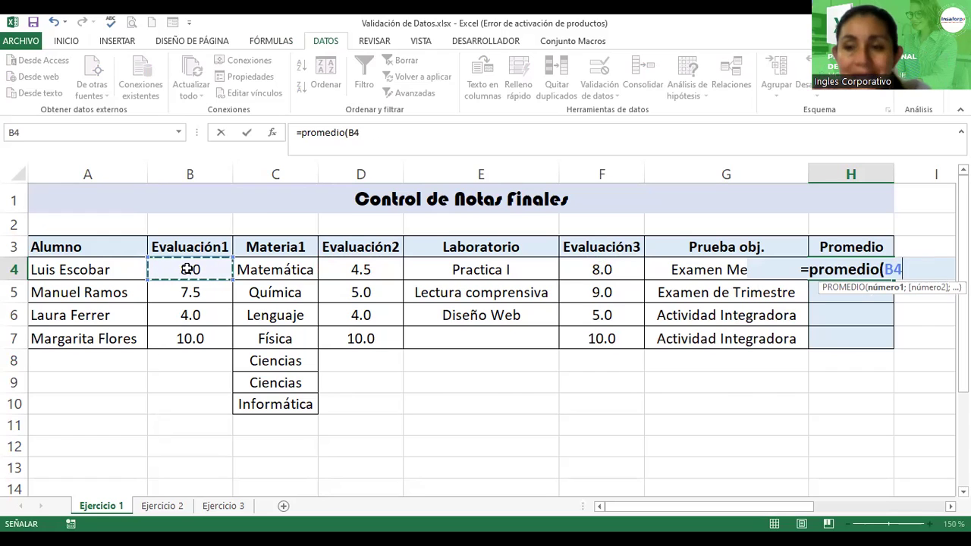
type(";")
left_click(354, 273)
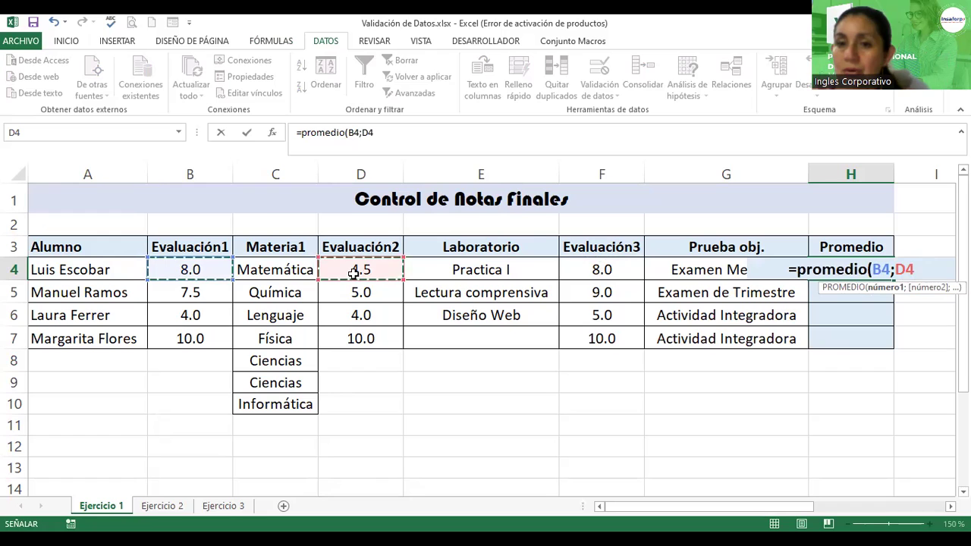
type(";")
left_click(615, 270)
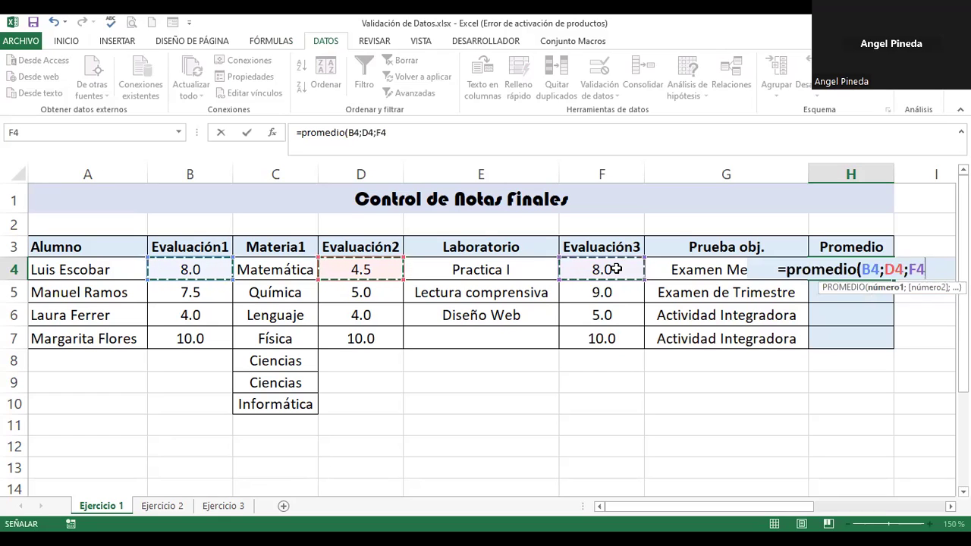
key("Return")
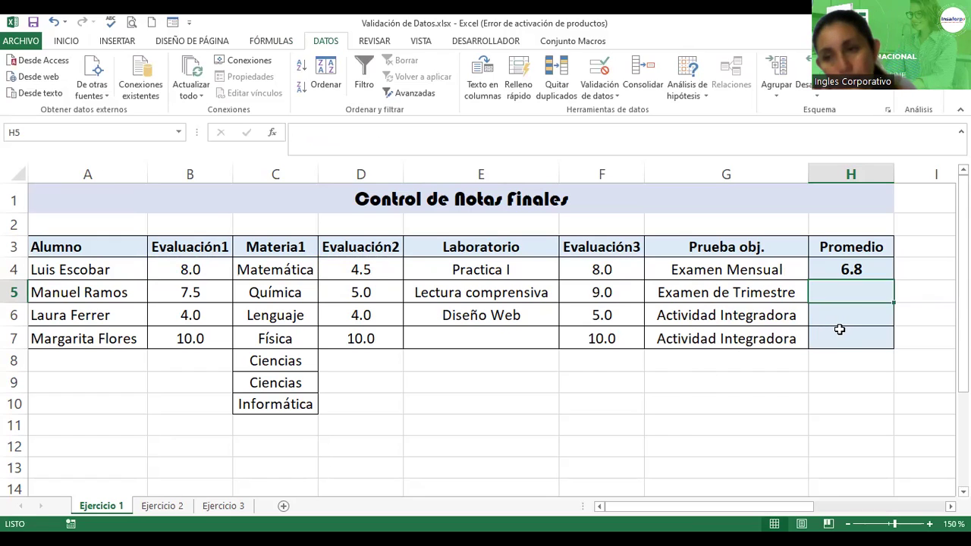
Review H4's average formula without changing it.
left_click(857, 269)
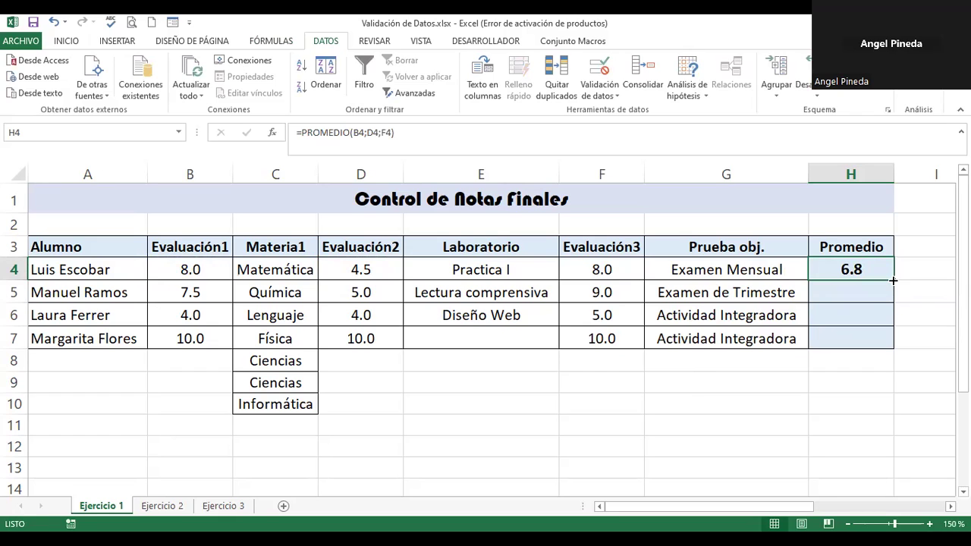
double_click(852, 269)
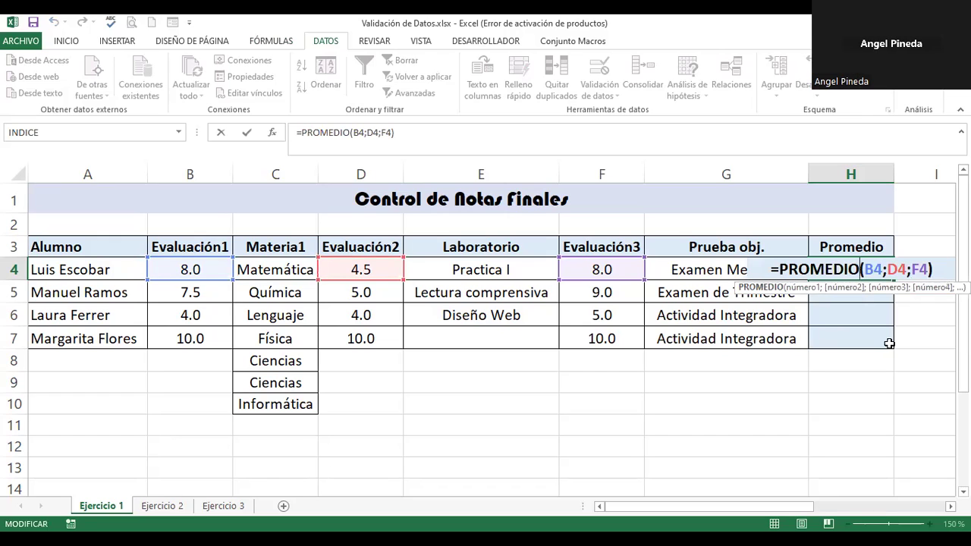
key("Return")
left_click(880, 270)
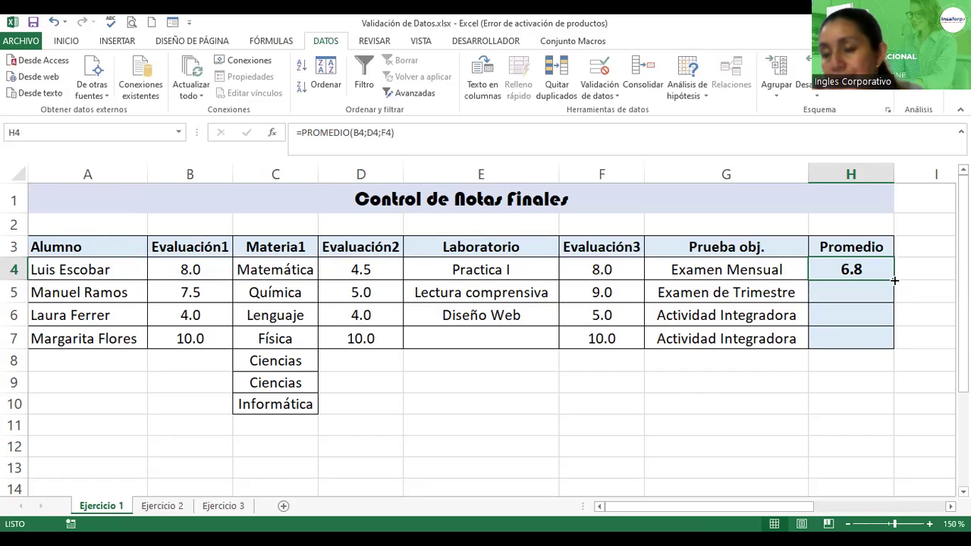
Fill H4's formula down to H7 (7.2, 4.3, 10.0) and widen column H.
left_click_drag(895, 281, 893, 316)
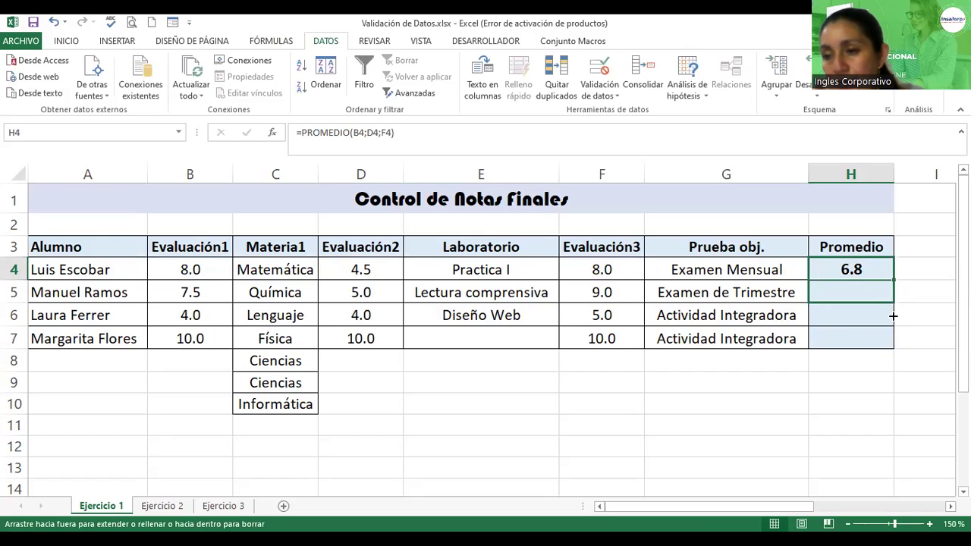
left_click_drag(893, 316, 891, 339)
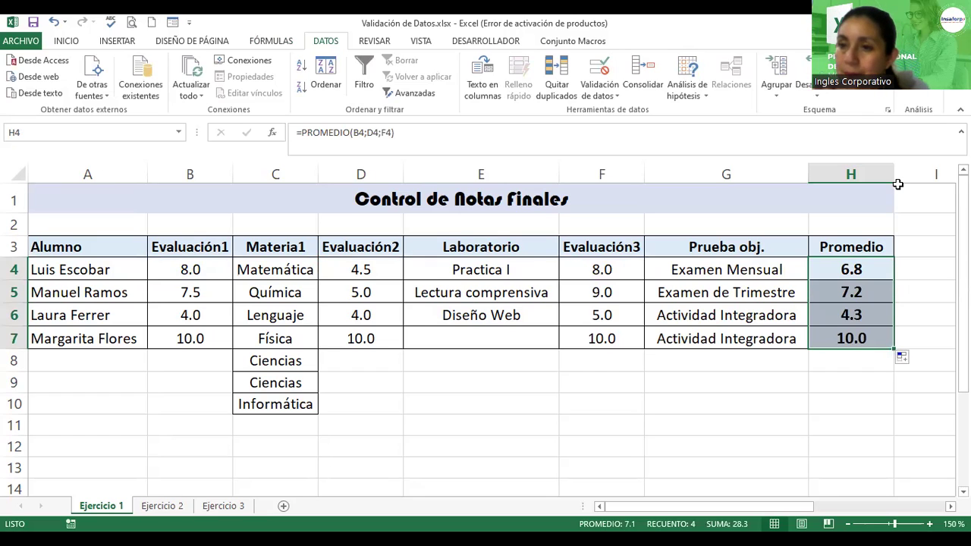
left_click_drag(893, 174, 910, 174)
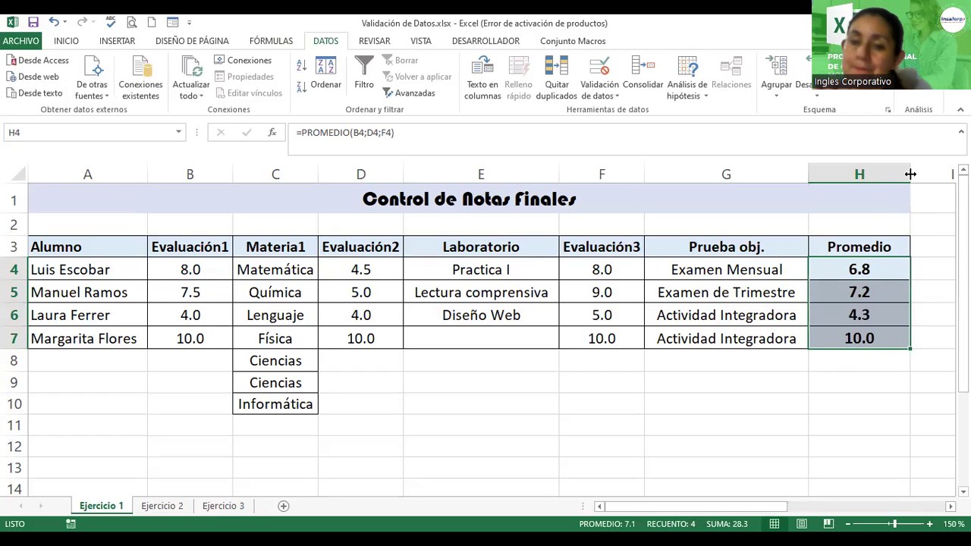
left_click(848, 524)
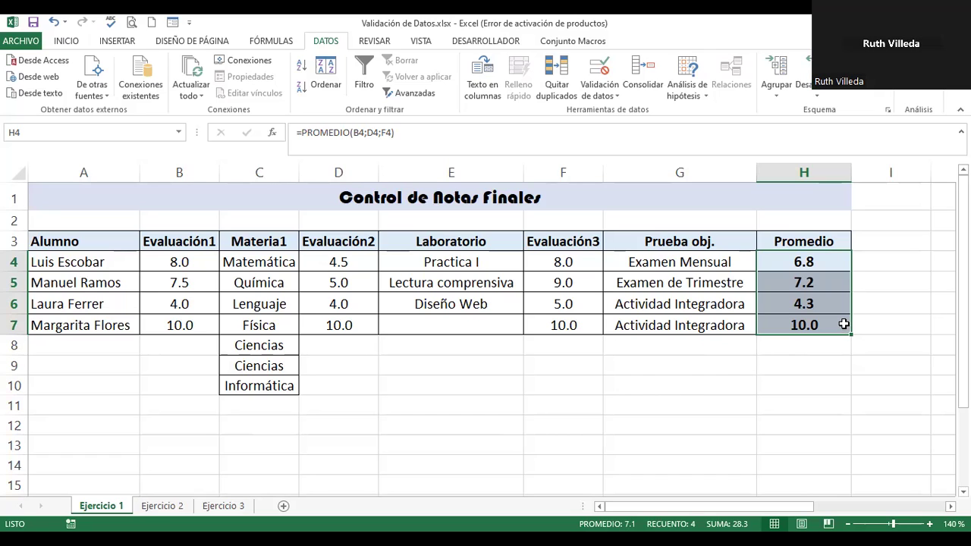
double_click(802, 262)
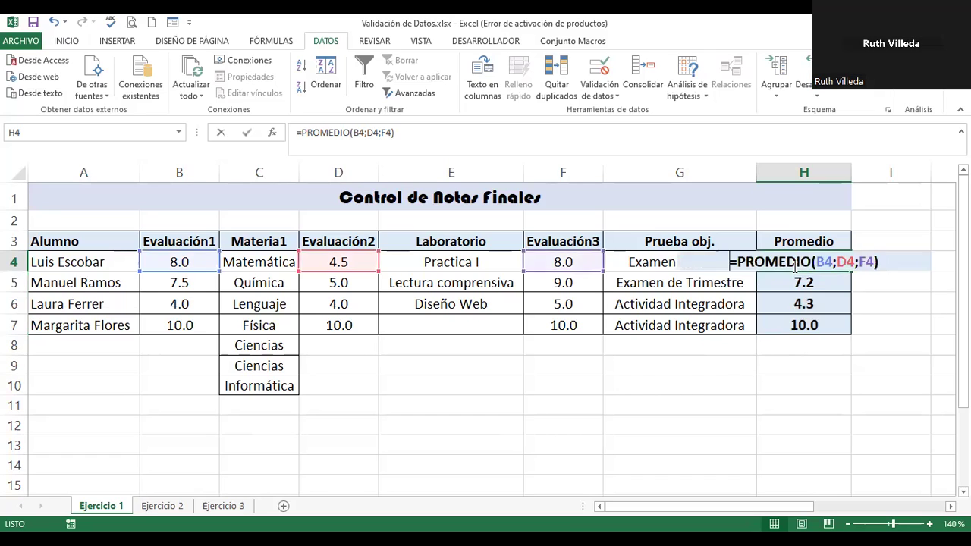
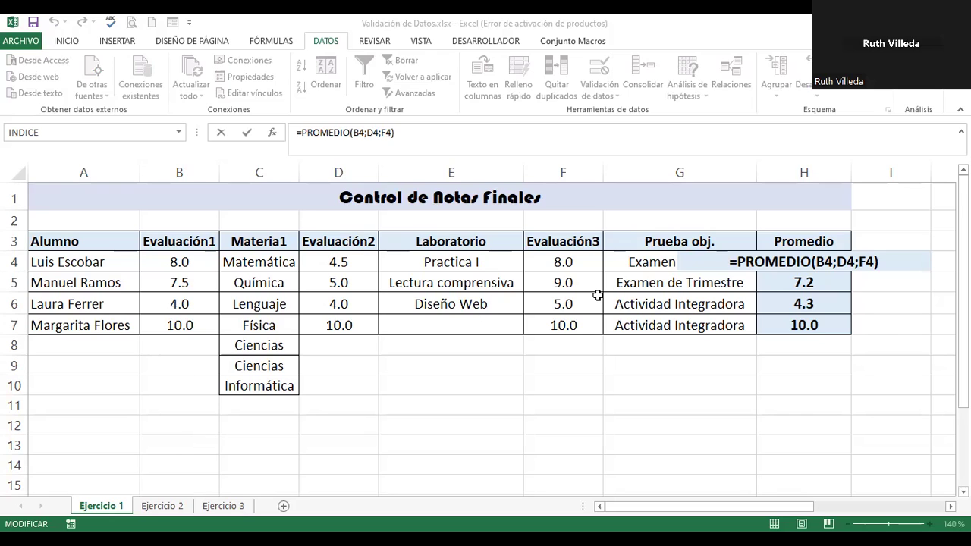
Commit =PROMEDIO(B4;D4;F4) in H4 to get 6.8, then confirm G4 rejects 'Examen corto'.
key("alt+Tab")
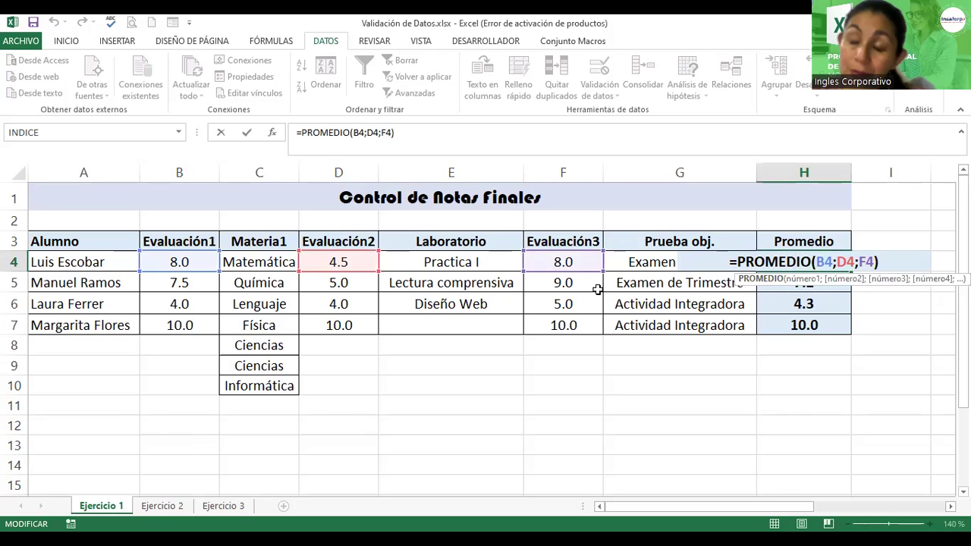
key("Return")
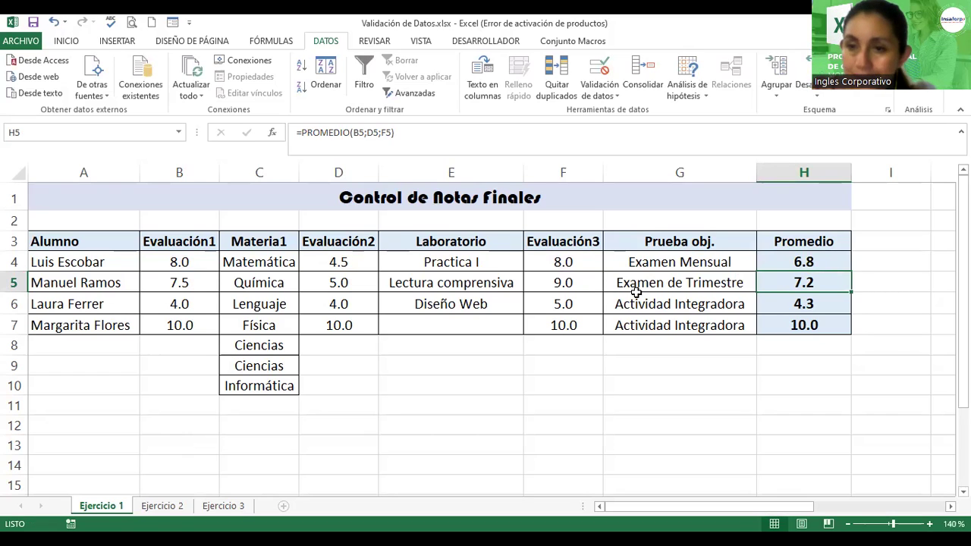
left_click(706, 272)
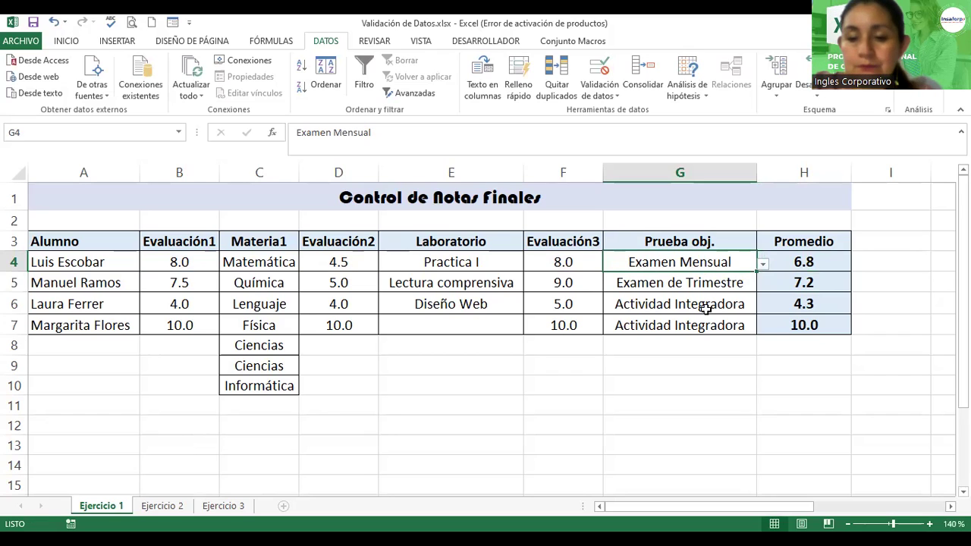
type("Examen corto")
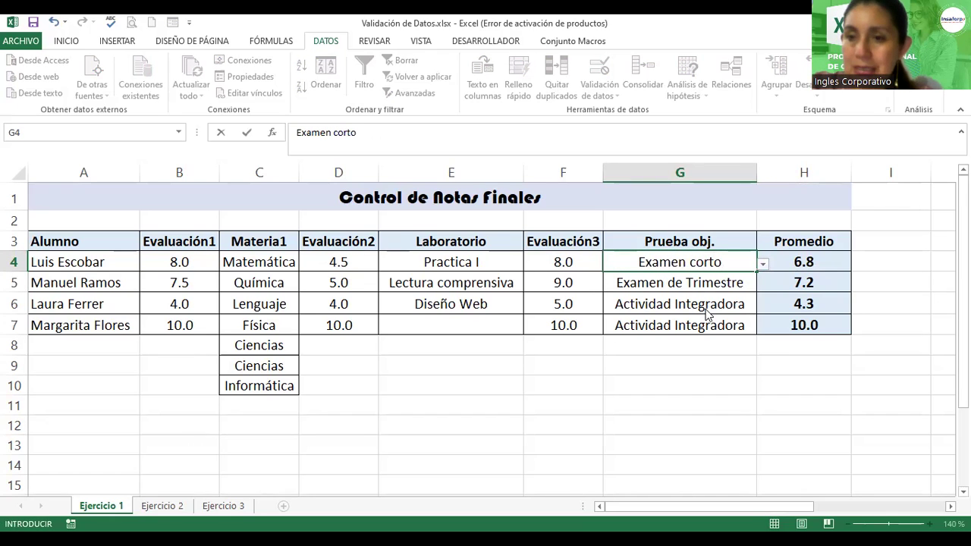
key("Return")
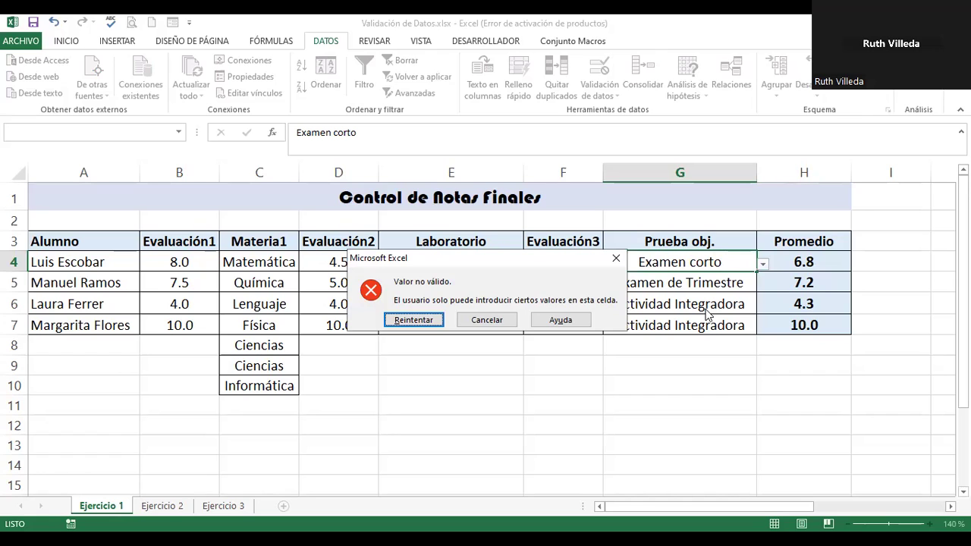
key("Return")
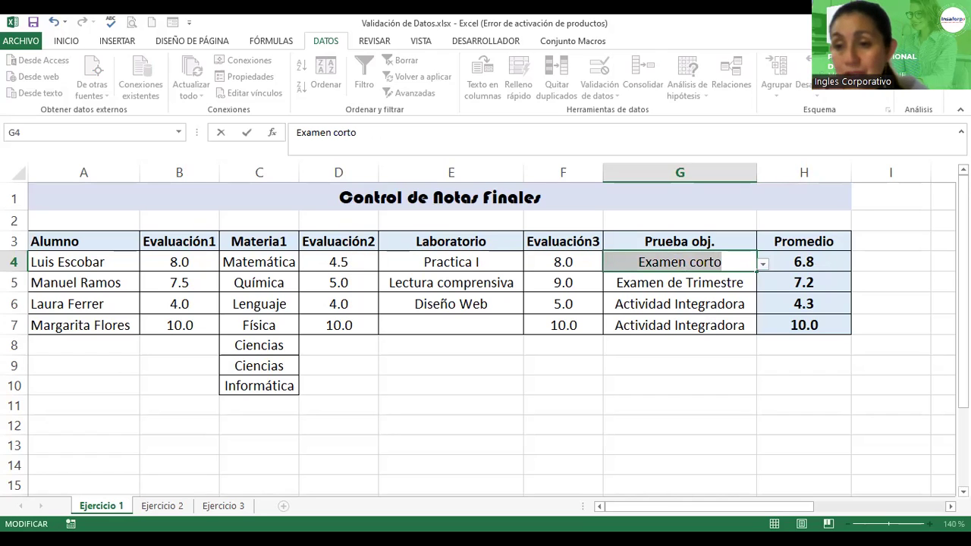
left_click(762, 264)
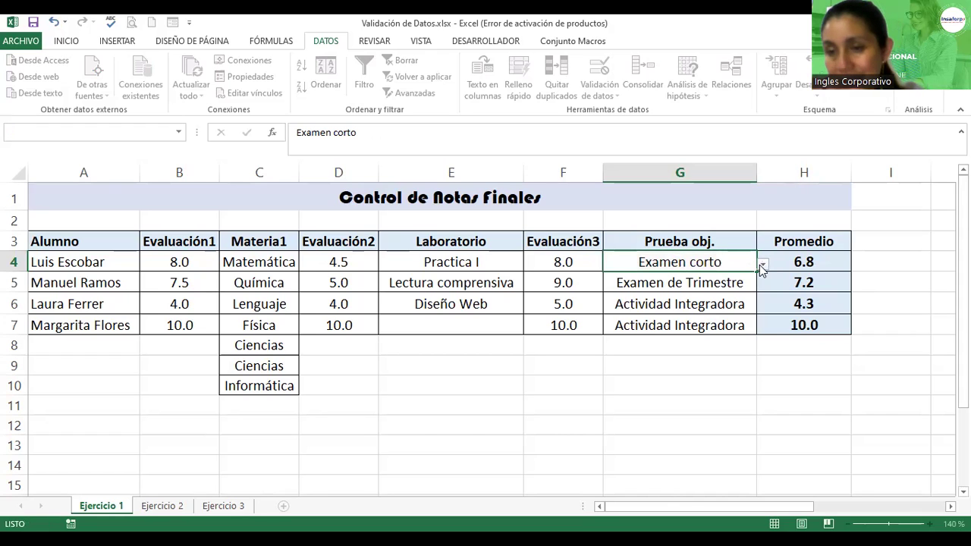
left_click(495, 319)
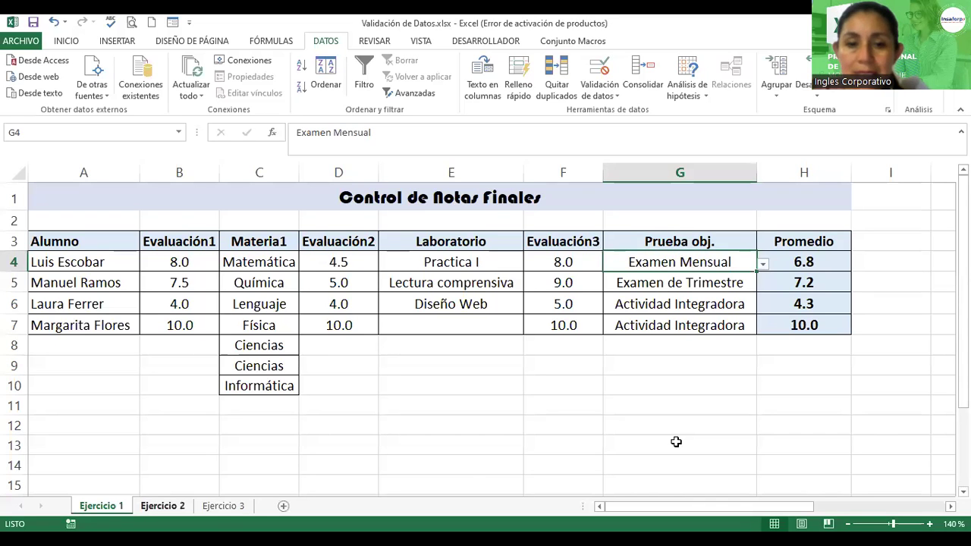
Clear the extra subjects from C8:C10 and label A9 'Total'.
left_click(137, 506)
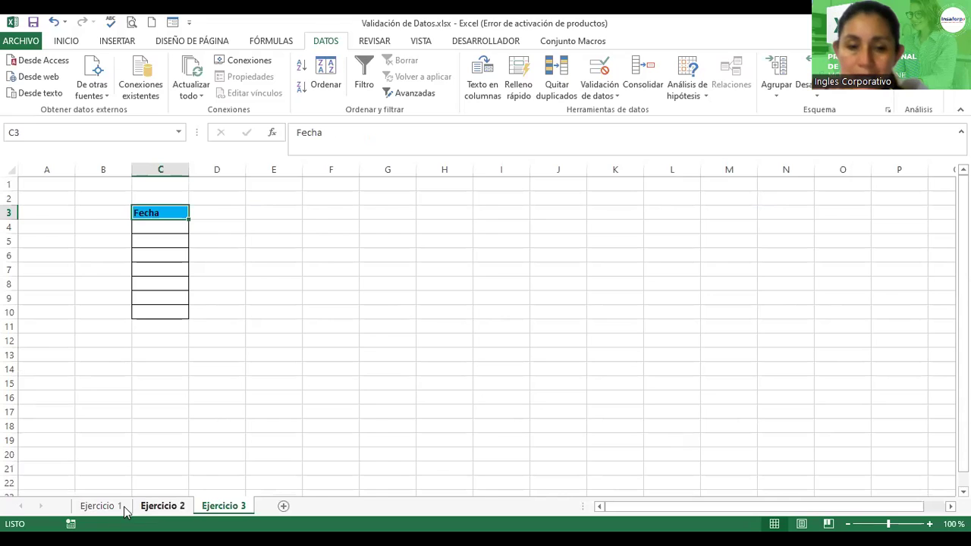
left_click(120, 507)
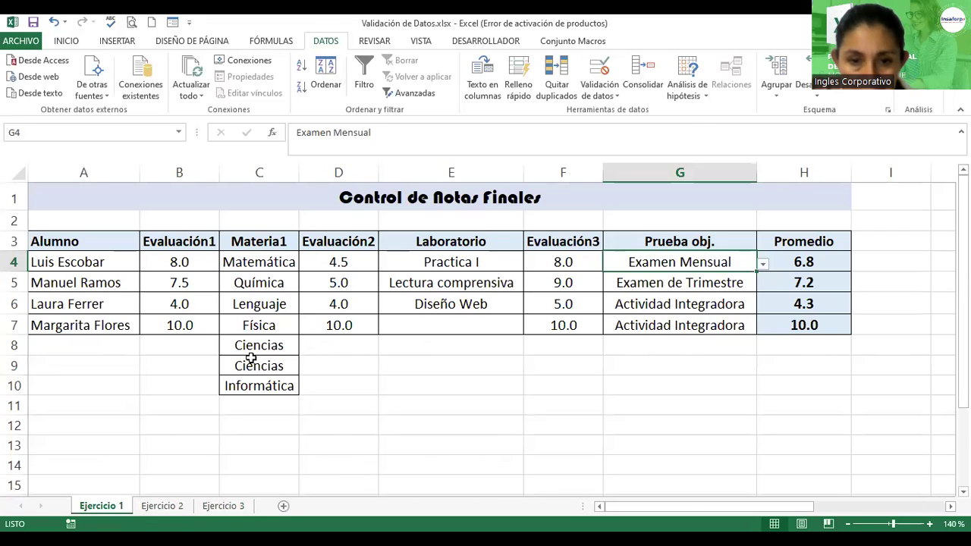
left_click_drag(250, 349, 250, 383)
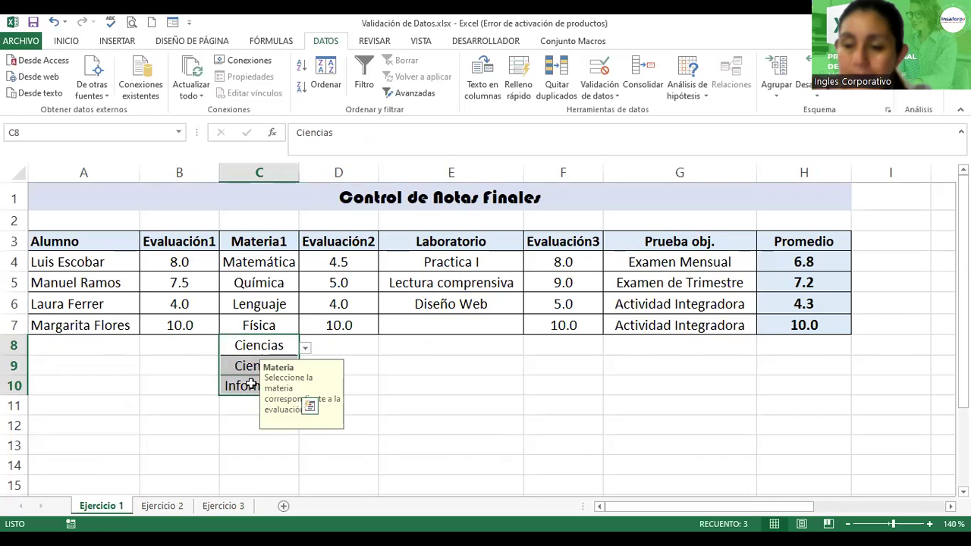
key("Delete")
left_click(186, 338)
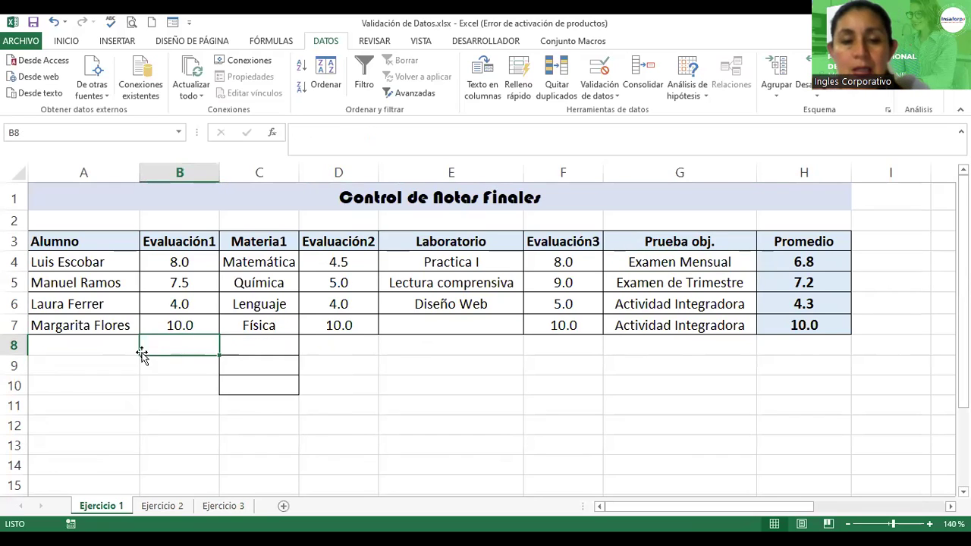
left_click(74, 369)
type("Total")
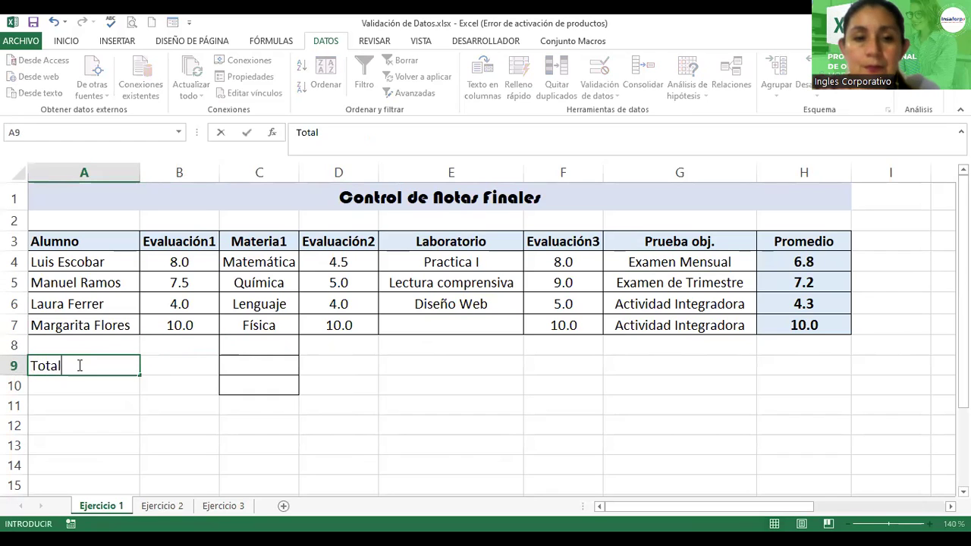
key("Return")
Enter =suma(B4:B7) in B9 and =suma(D4:D7) in D9 for the first two evaluation totals.
left_click(175, 358)
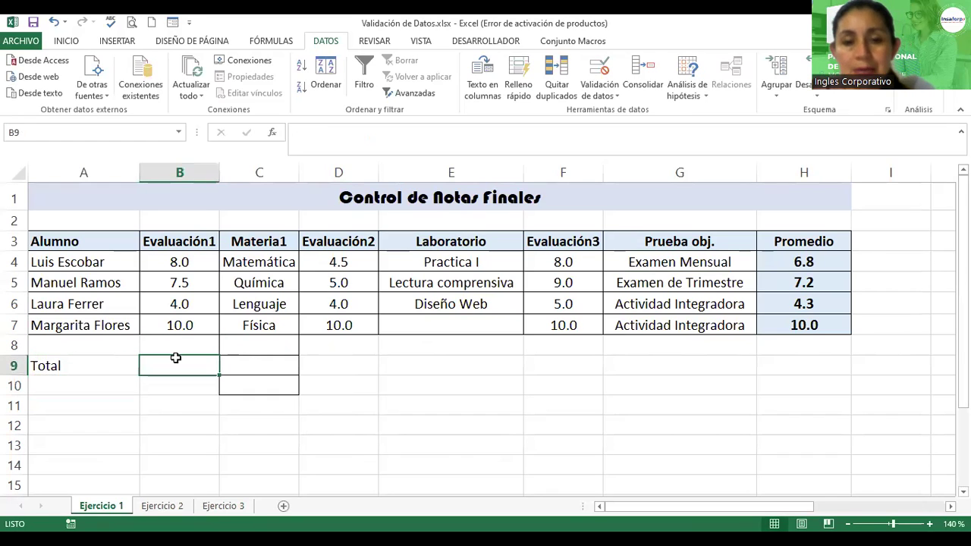
type("=")
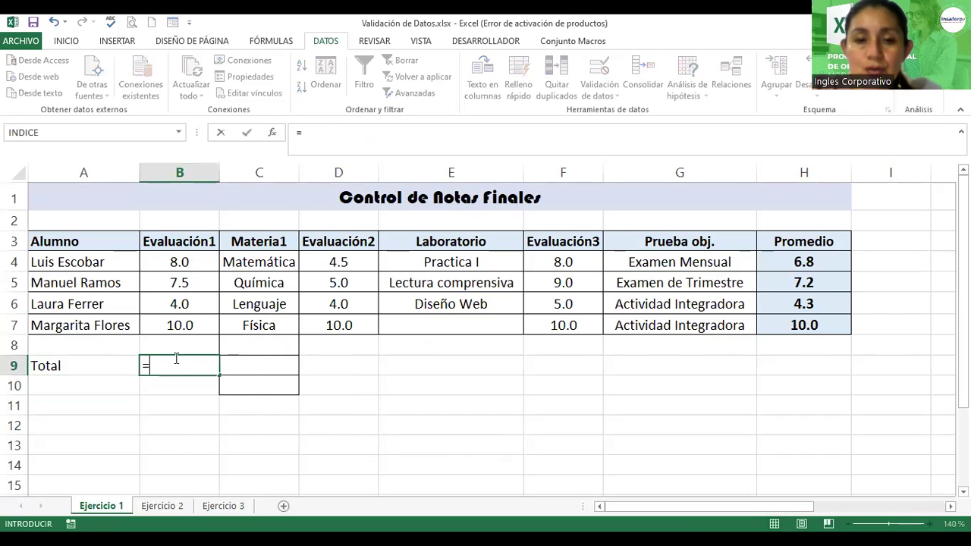
type("suma(")
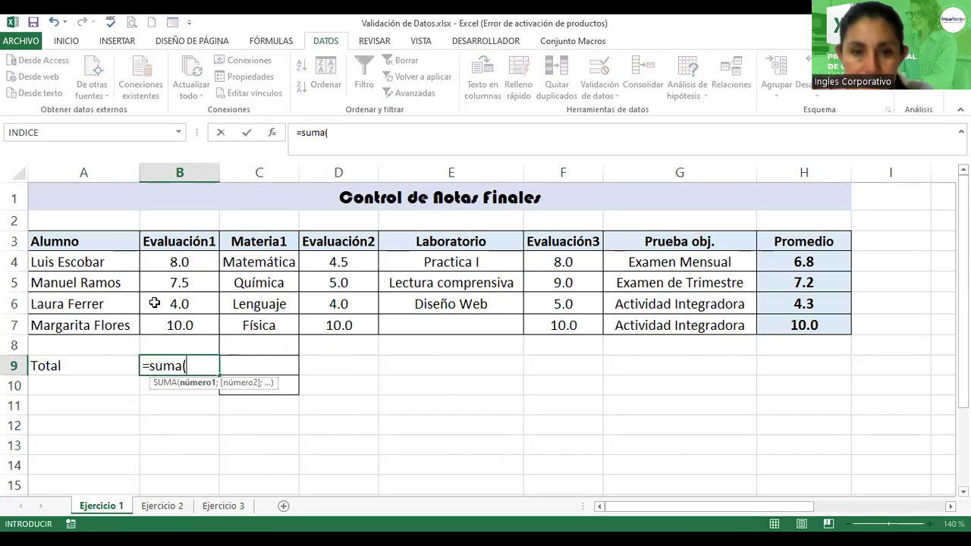
left_click(167, 263)
left_click_drag(162, 285, 158, 319)
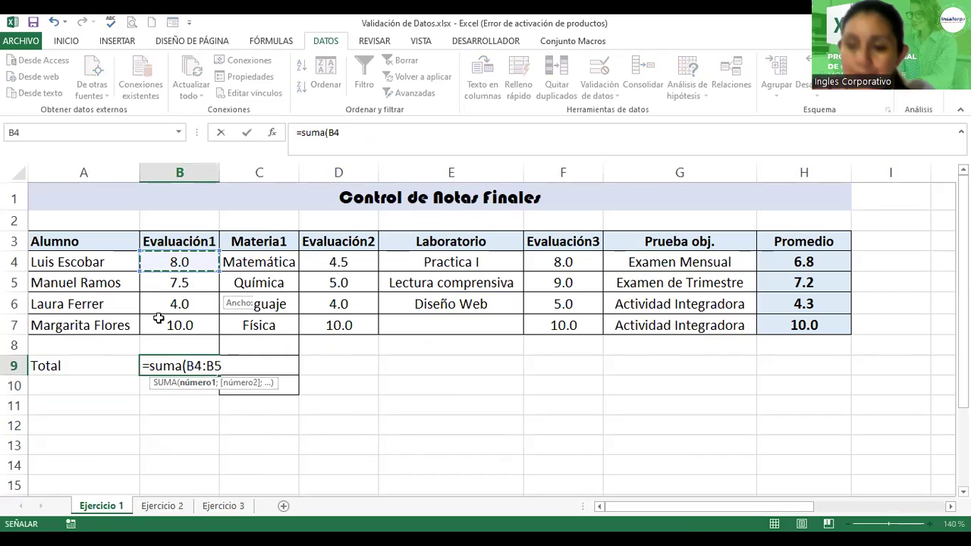
key("Return")
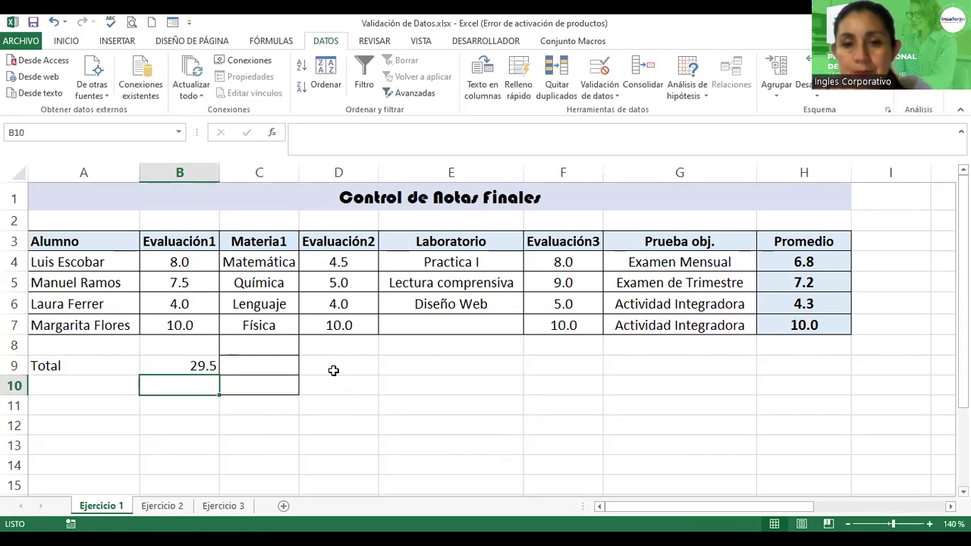
left_click(334, 365)
type("=")
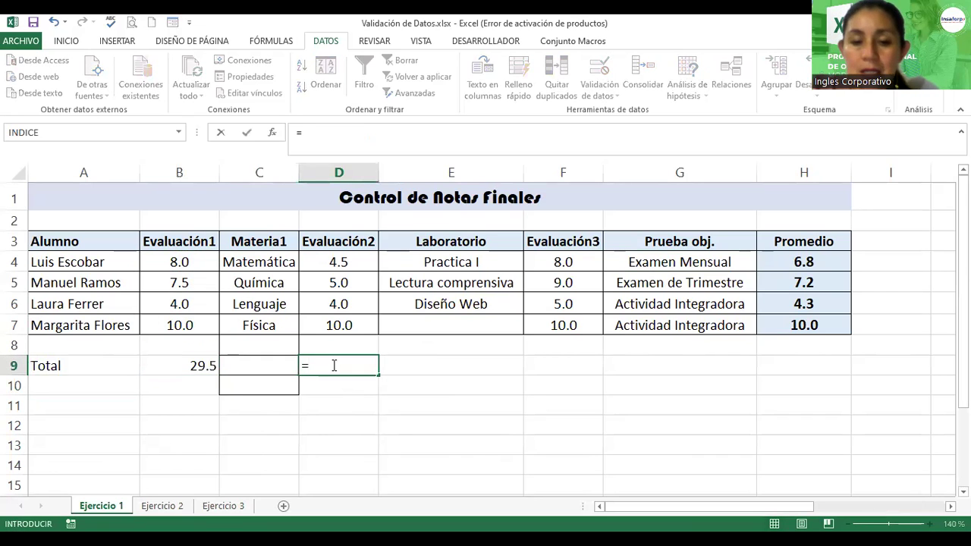
type("suma")
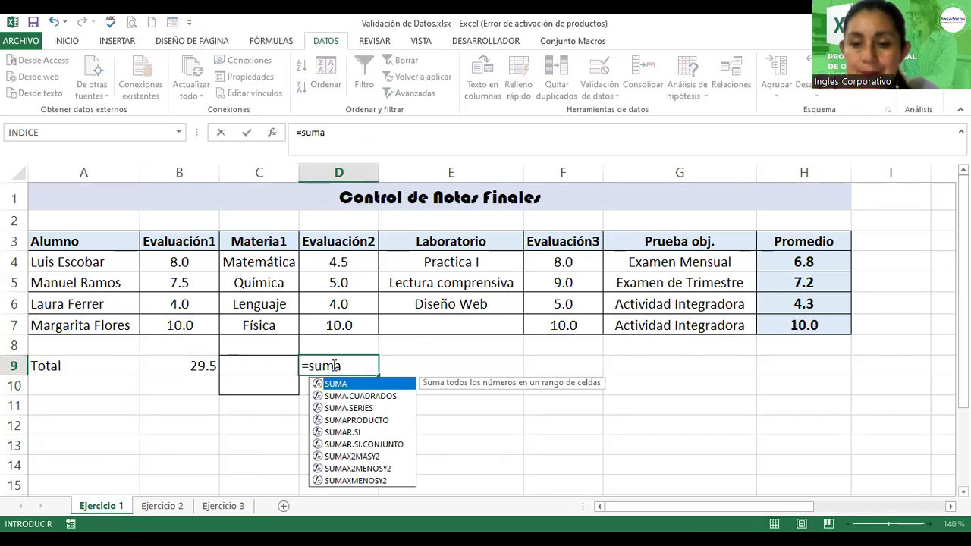
type("(")
left_click(335, 269)
left_click_drag(334, 268, 335, 325)
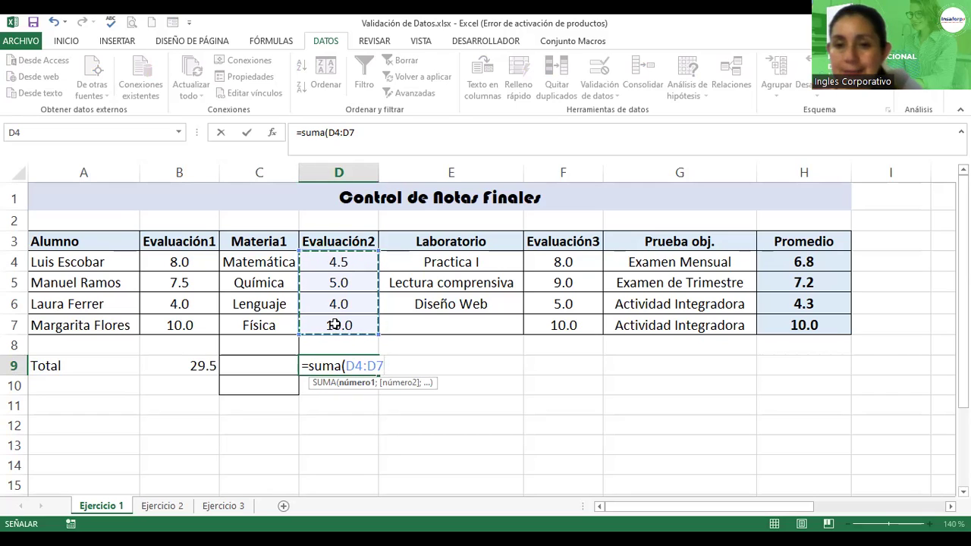
key("Return")
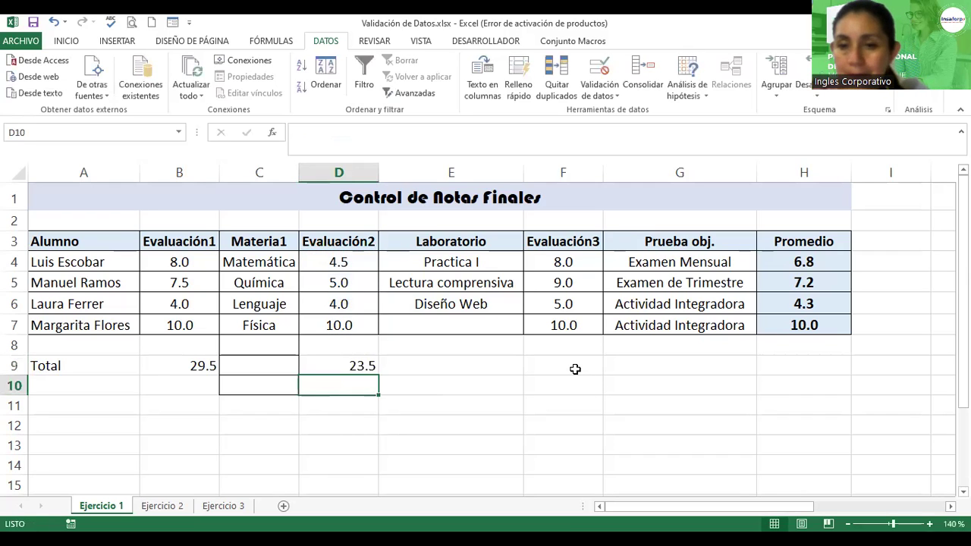
Enter =suma(F4:F7) in F9 and =suma(H4:H7) in H9, giving 32.0 and 28.
left_click(575, 368)
type("=")
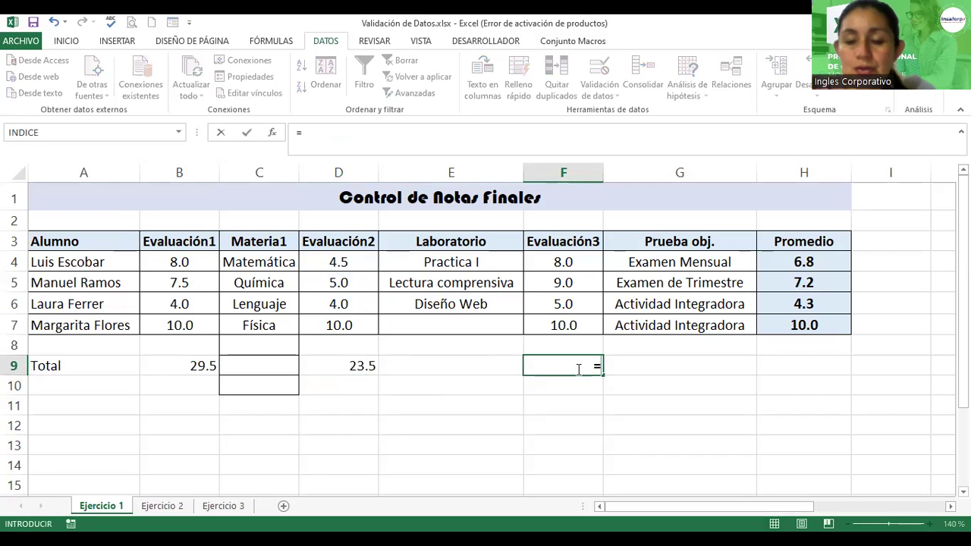
type("suma(")
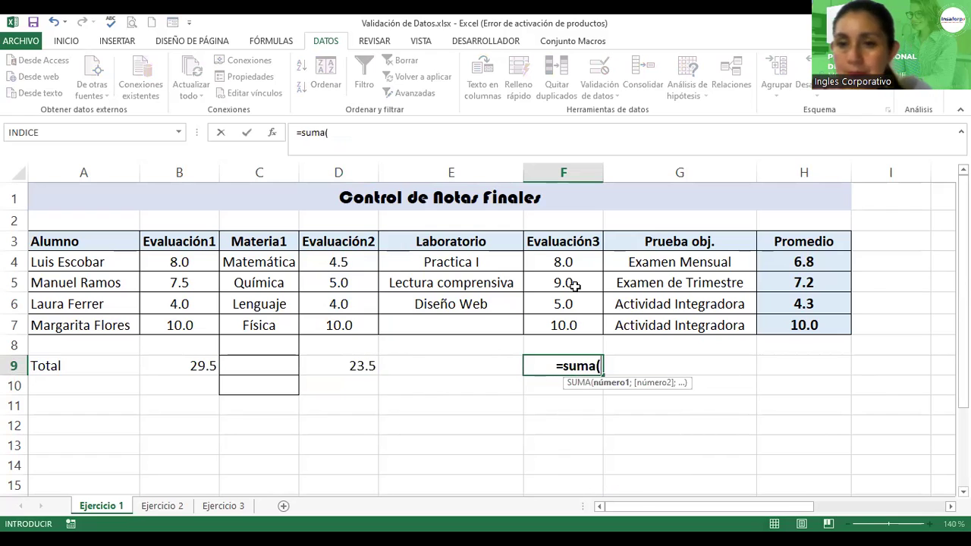
left_click_drag(571, 262, 578, 324)
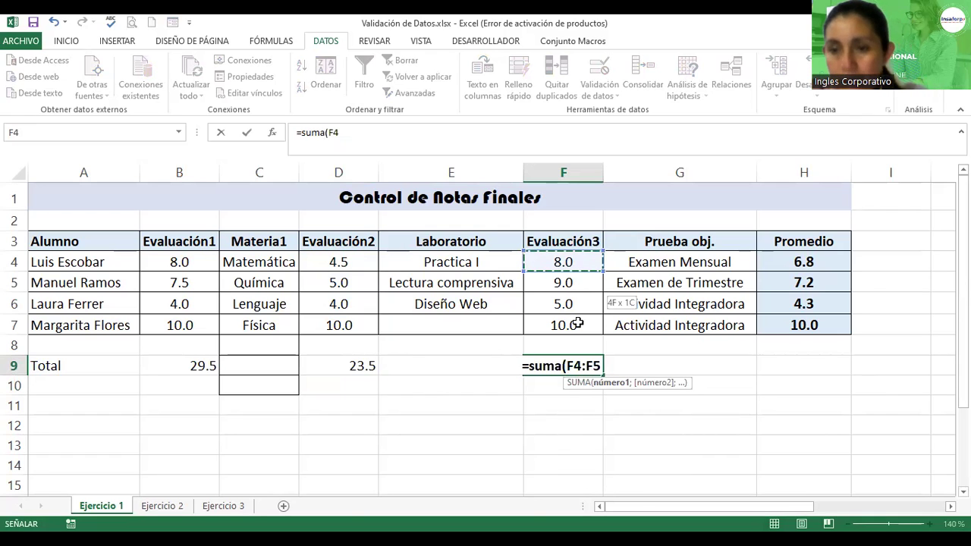
key("Return")
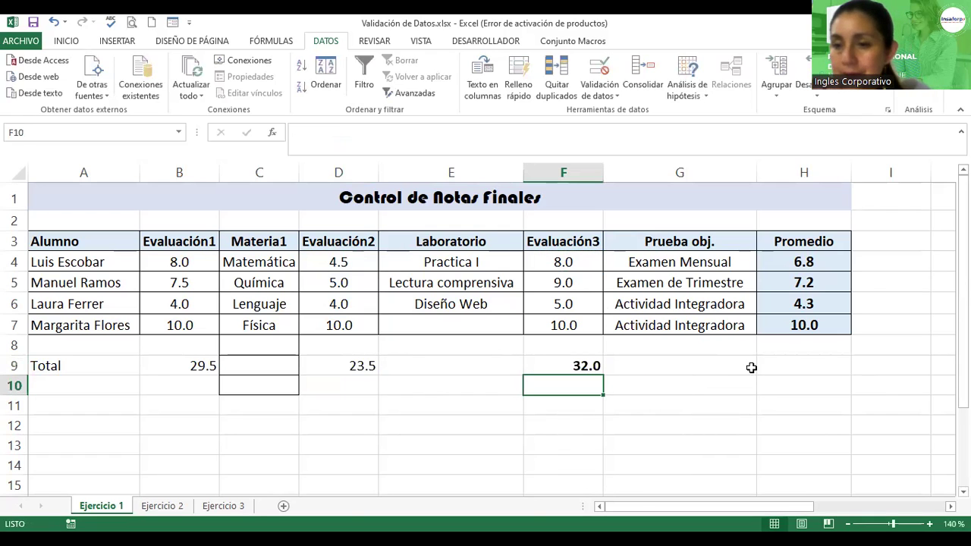
left_click(774, 367)
type("=")
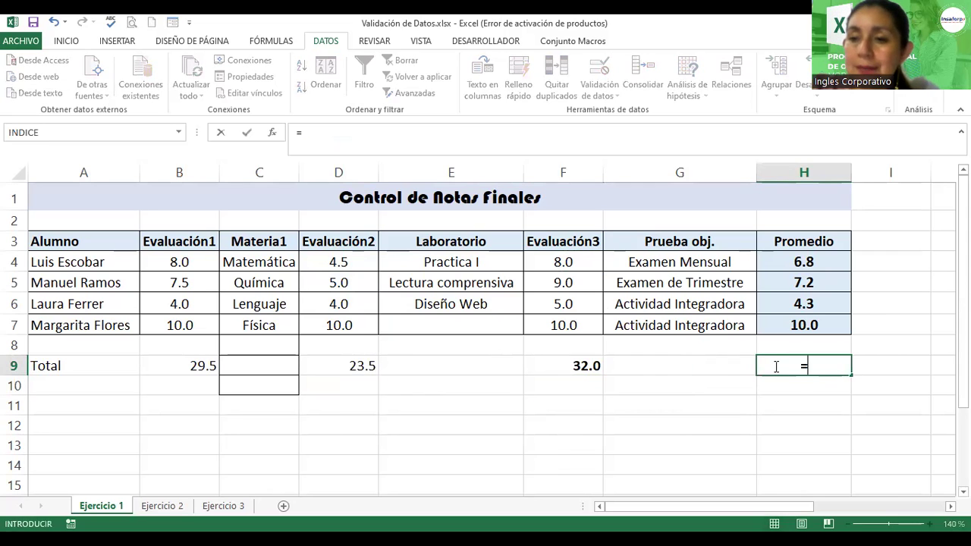
type("suma(")
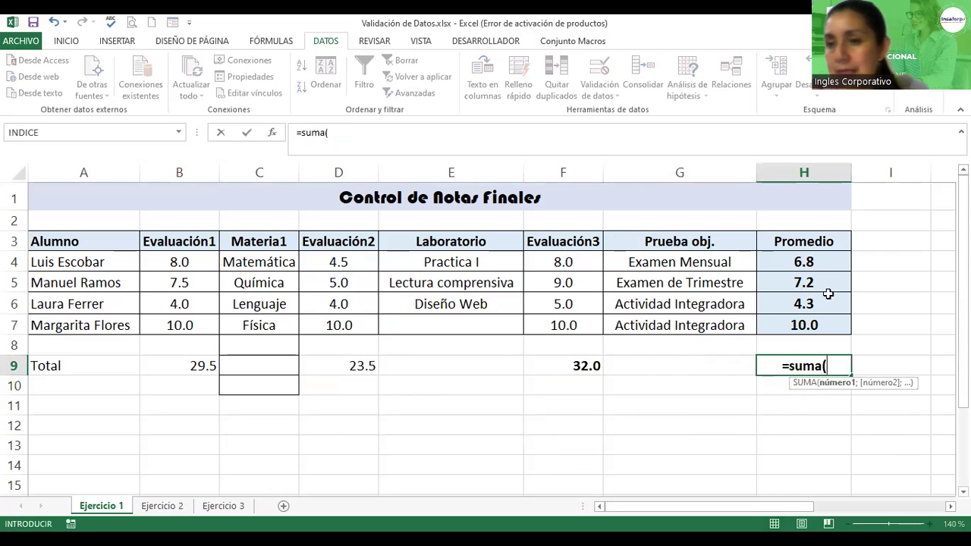
left_click_drag(818, 264, 818, 320)
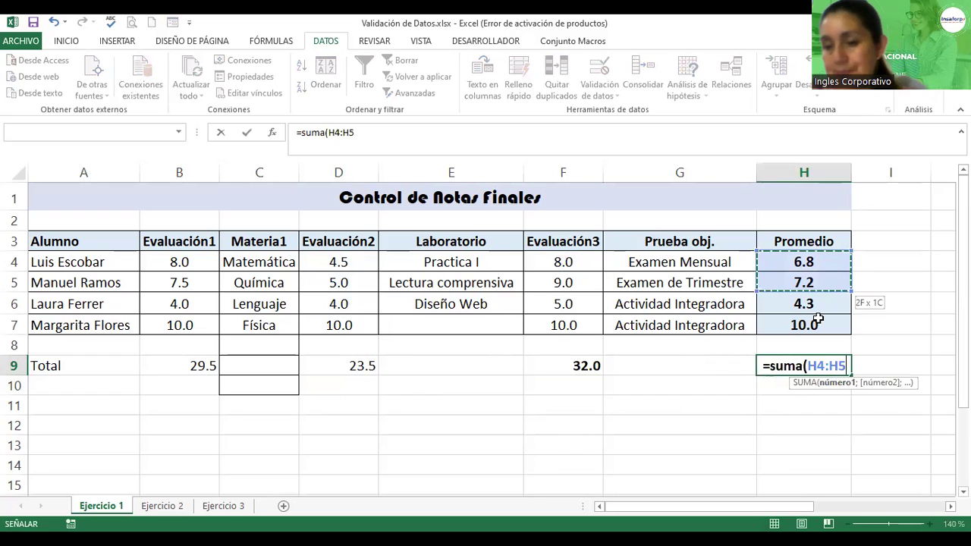
key("Return")
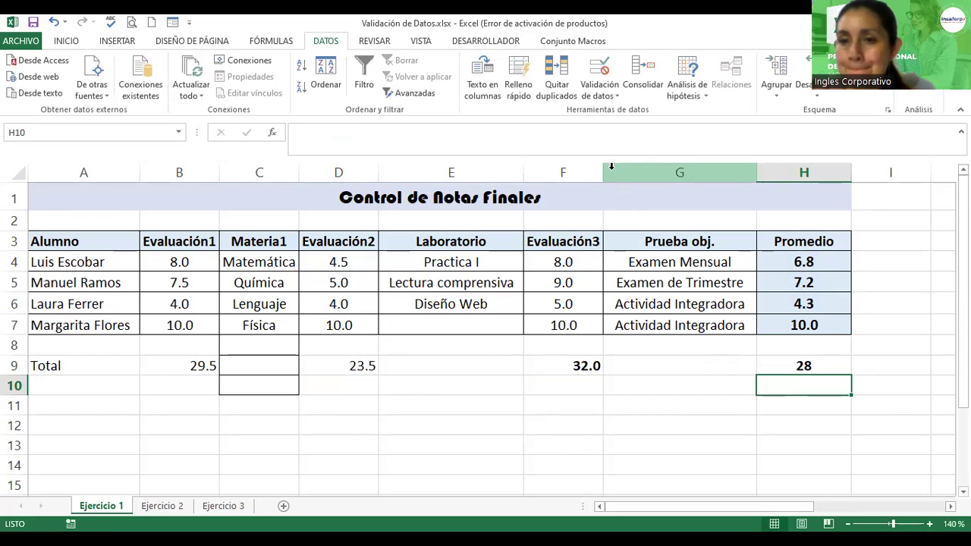
Enlarge the Control de Notas Finales title in A1 to size 20 with a yellow fill.
left_click(590, 201)
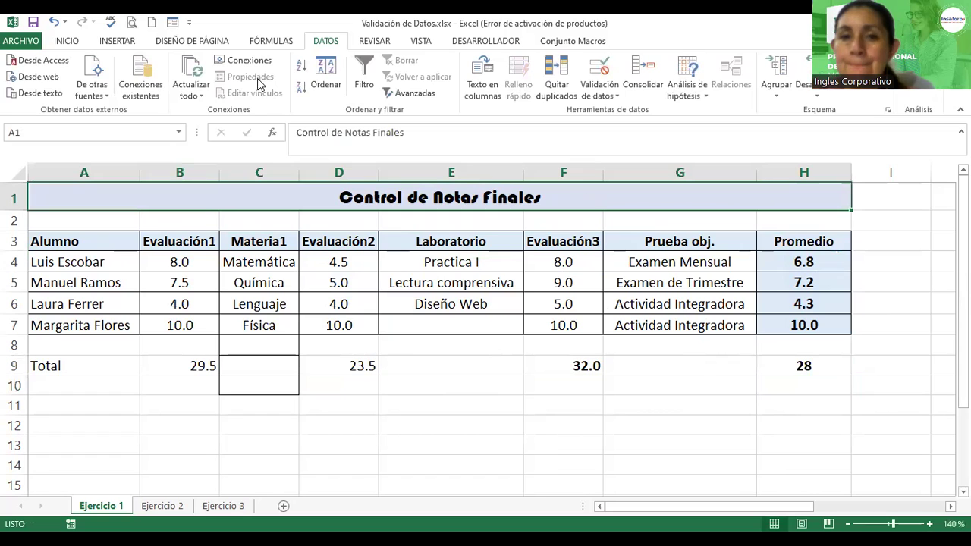
left_click(67, 40)
left_click(184, 67)
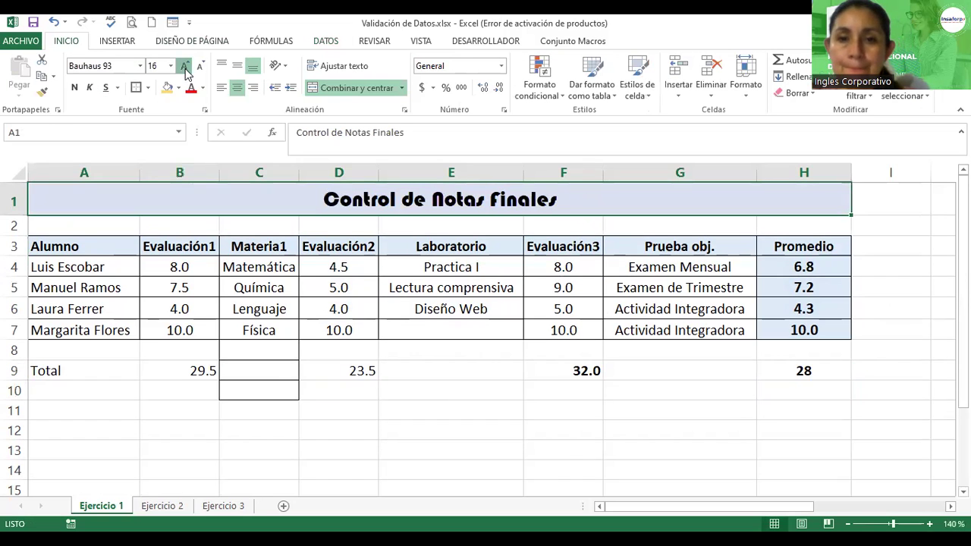
left_click(185, 67)
left_click(185, 67)
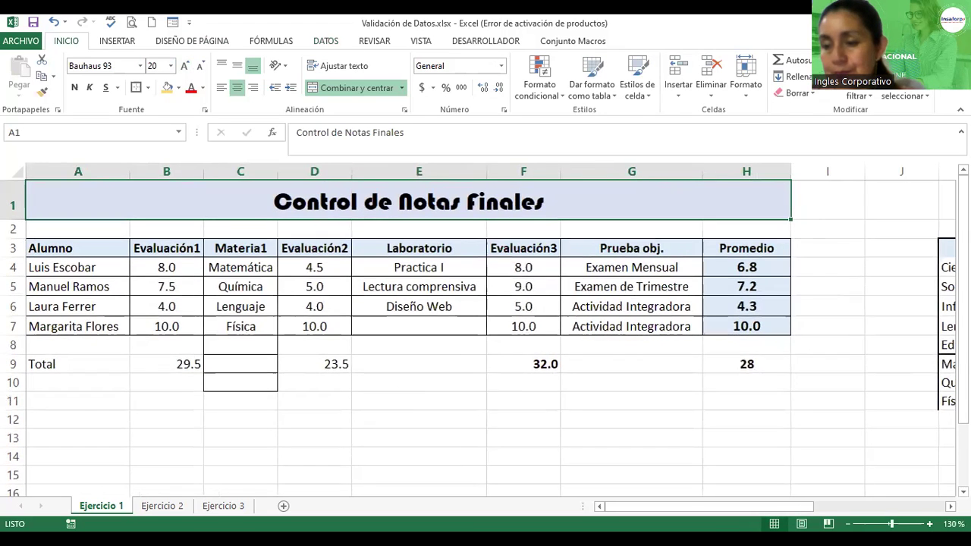
scroll(185, 248, "down", 1, "ctrl")
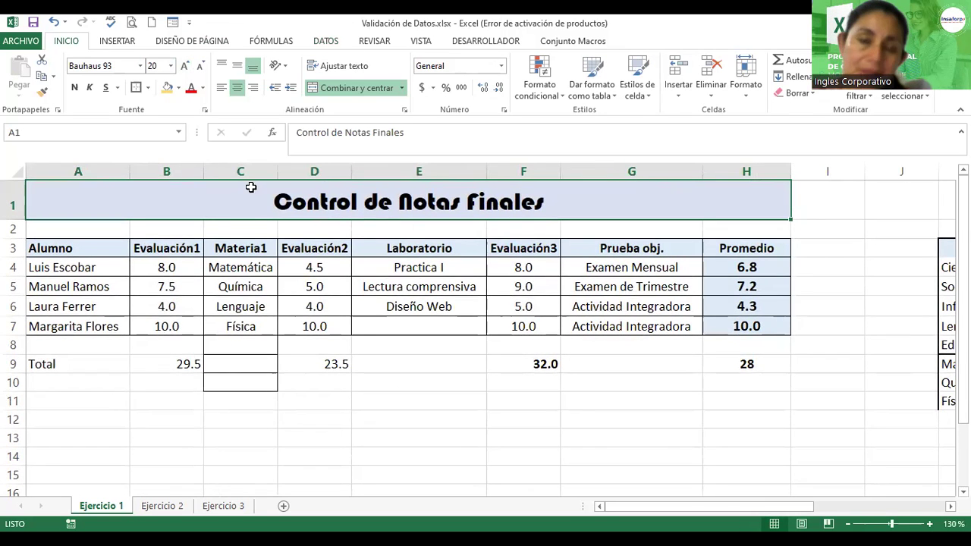
left_click(166, 87)
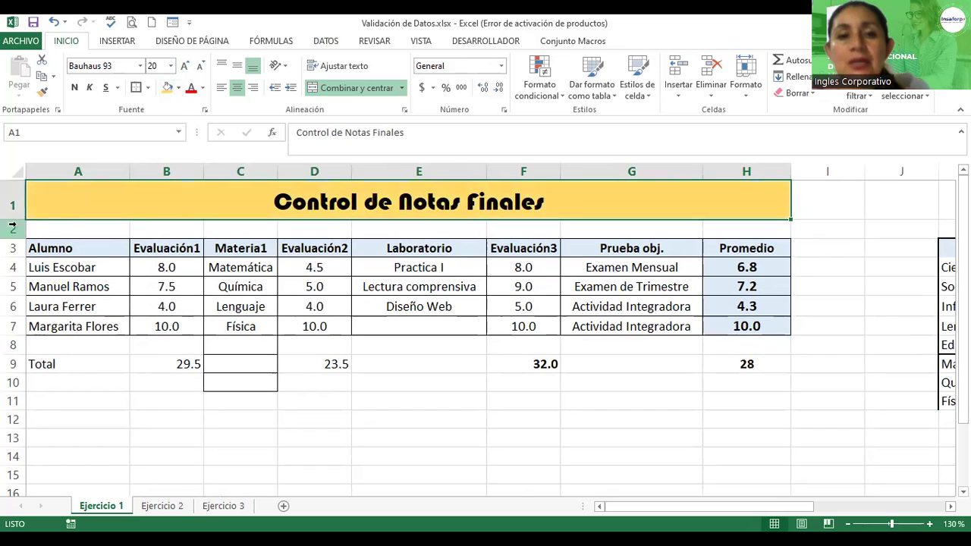
Give the row 3 headers A3:H3 a light orange fill.
mouse_move(46, 248)
left_mouse_down()
mouse_move(308, 232)
mouse_move(745, 257)
mouse_move(745, 248)
left_mouse_up()
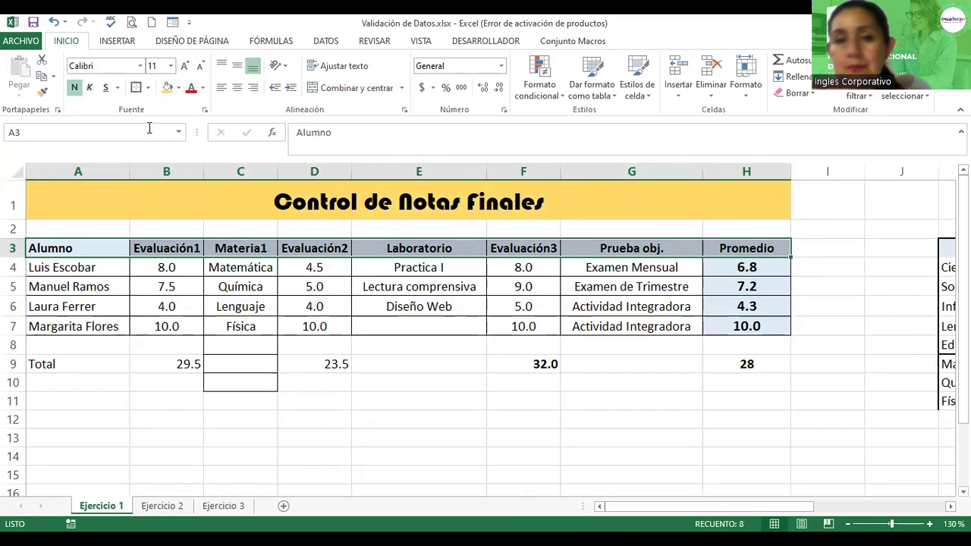
left_click(179, 88)
left_click(570, 343)
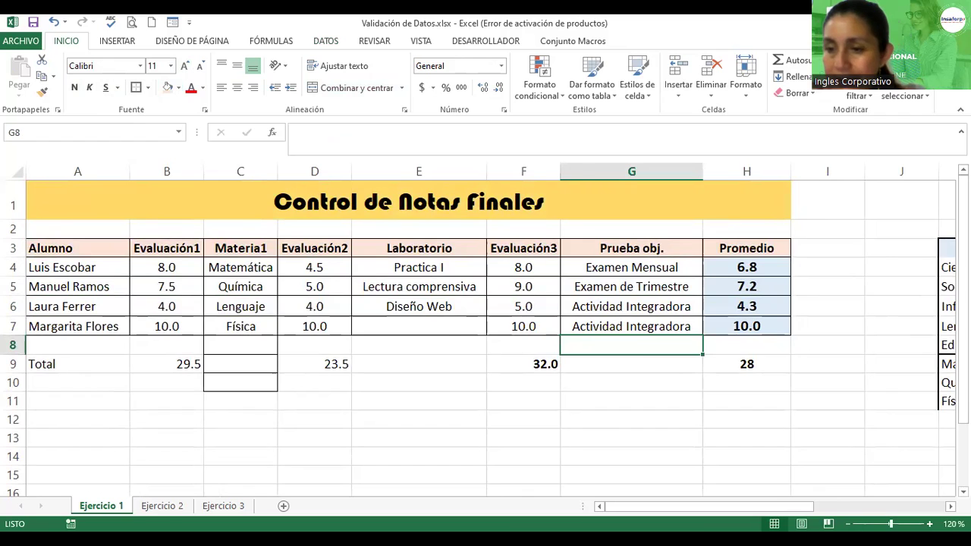
Narrow columns I and J, then select cells E12 and G12.
scroll(485, 326, "down", 1, "ctrl")
scroll(485, 326, "down", 1, "ctrl")
scroll(486, 327, "down", 1, "ctrl")
scroll(485, 327, "down", 1, "ctrl")
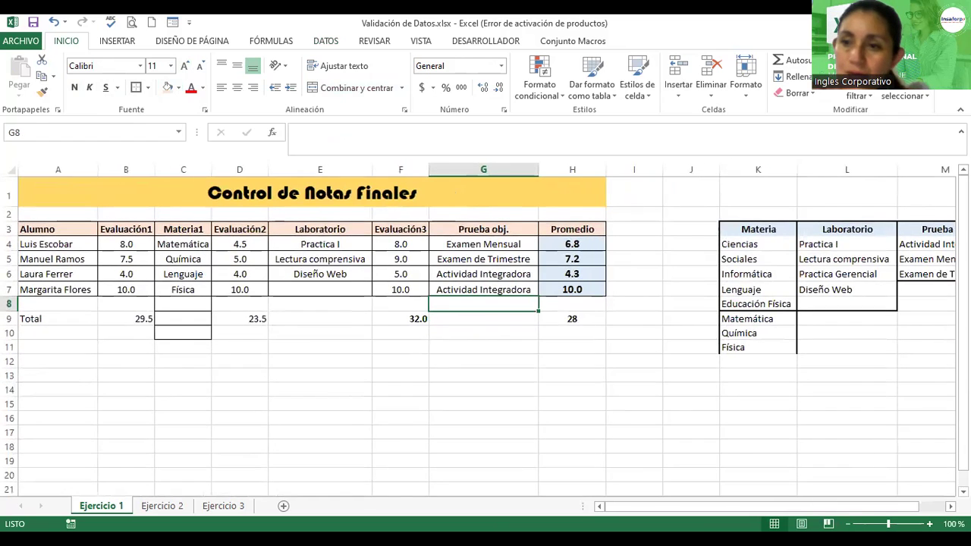
scroll(632, 221, "down", 1, "ctrl")
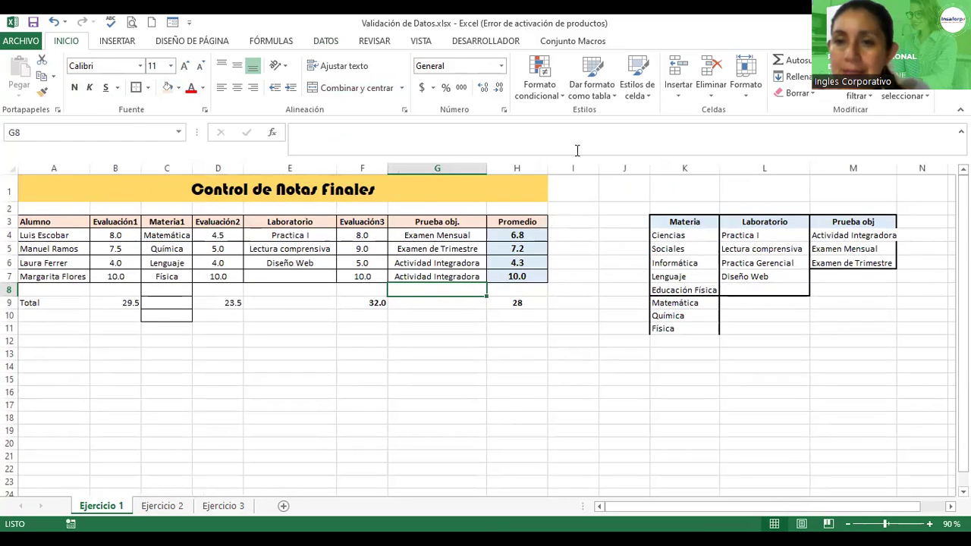
mouse_move(599, 167)
left_mouse_down()
mouse_move(569, 167)
mouse_move(592, 164)
left_mouse_up()
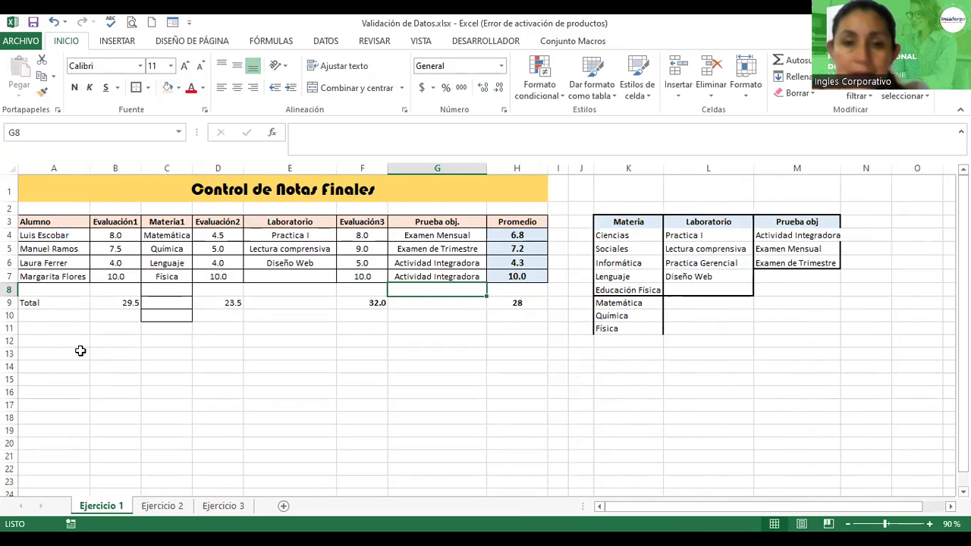
left_click(79, 339)
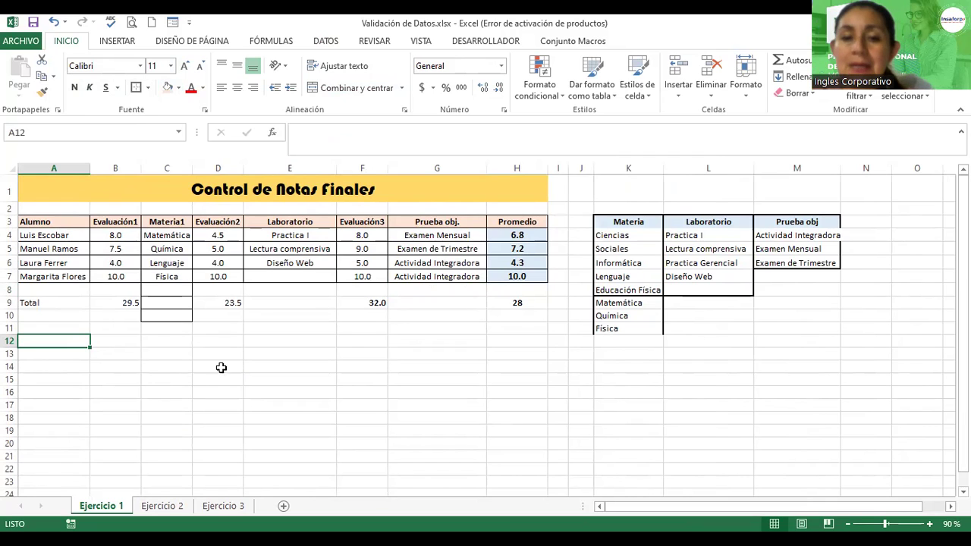
left_click(327, 343)
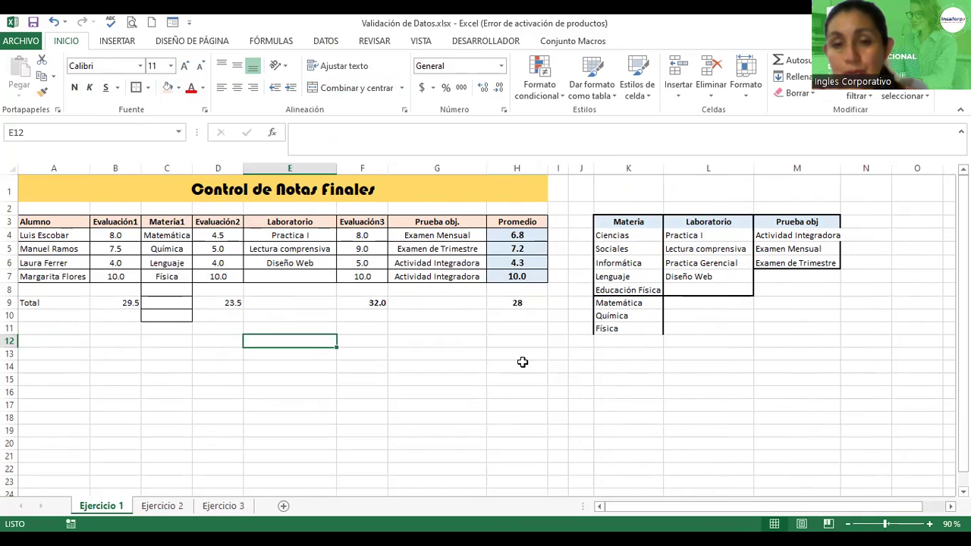
left_click(395, 340)
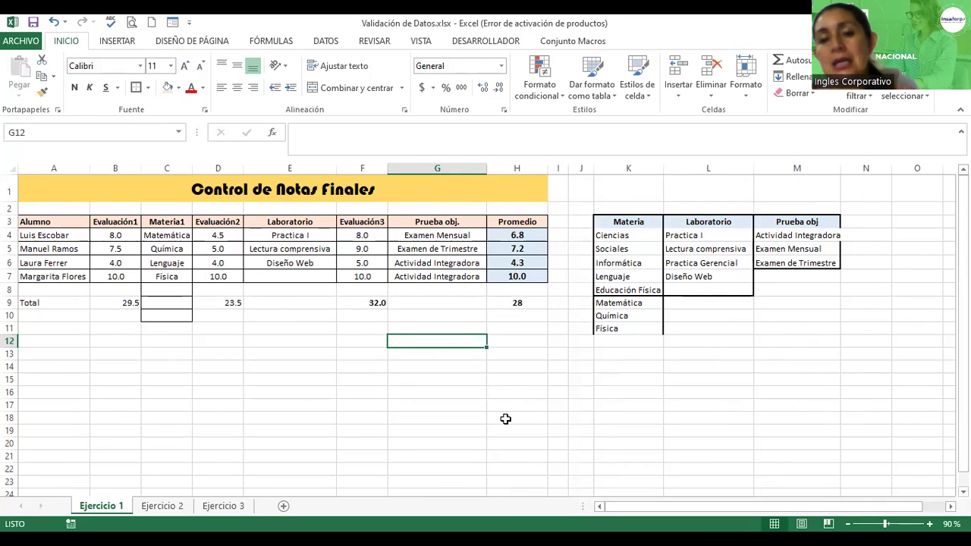